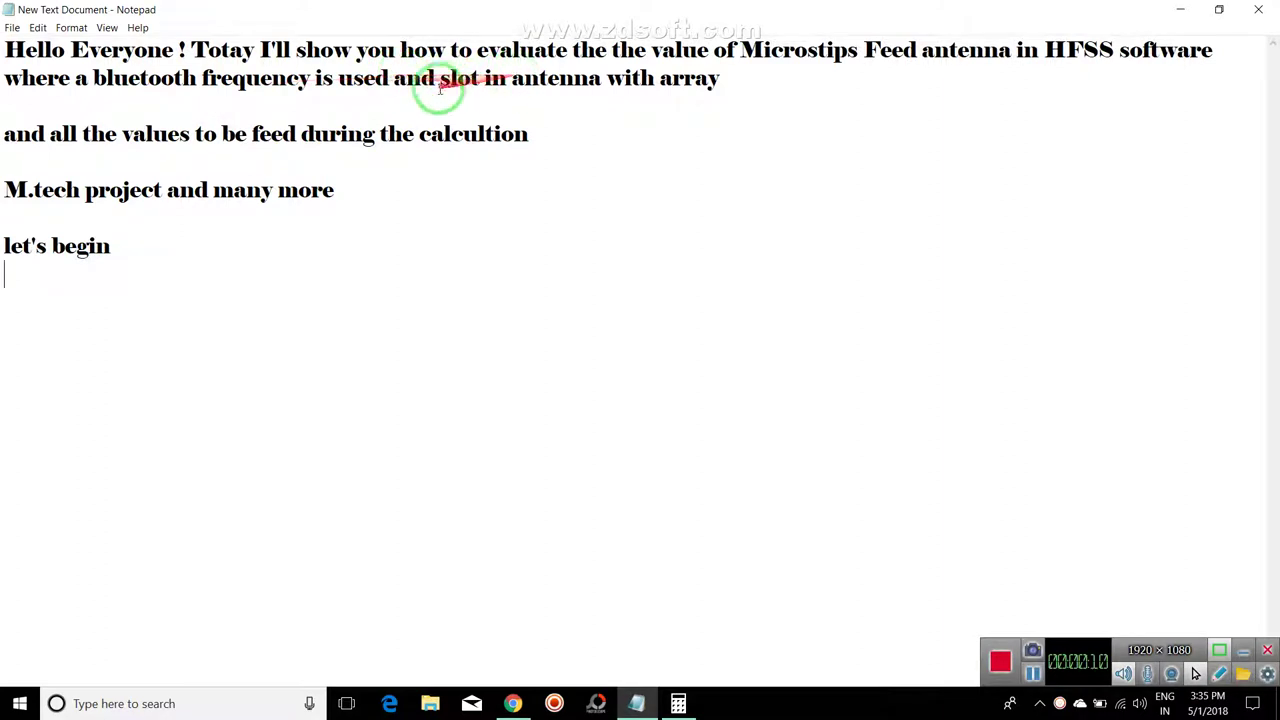
left_click_drag(443, 78, 723, 80)
left_click(654, 177)
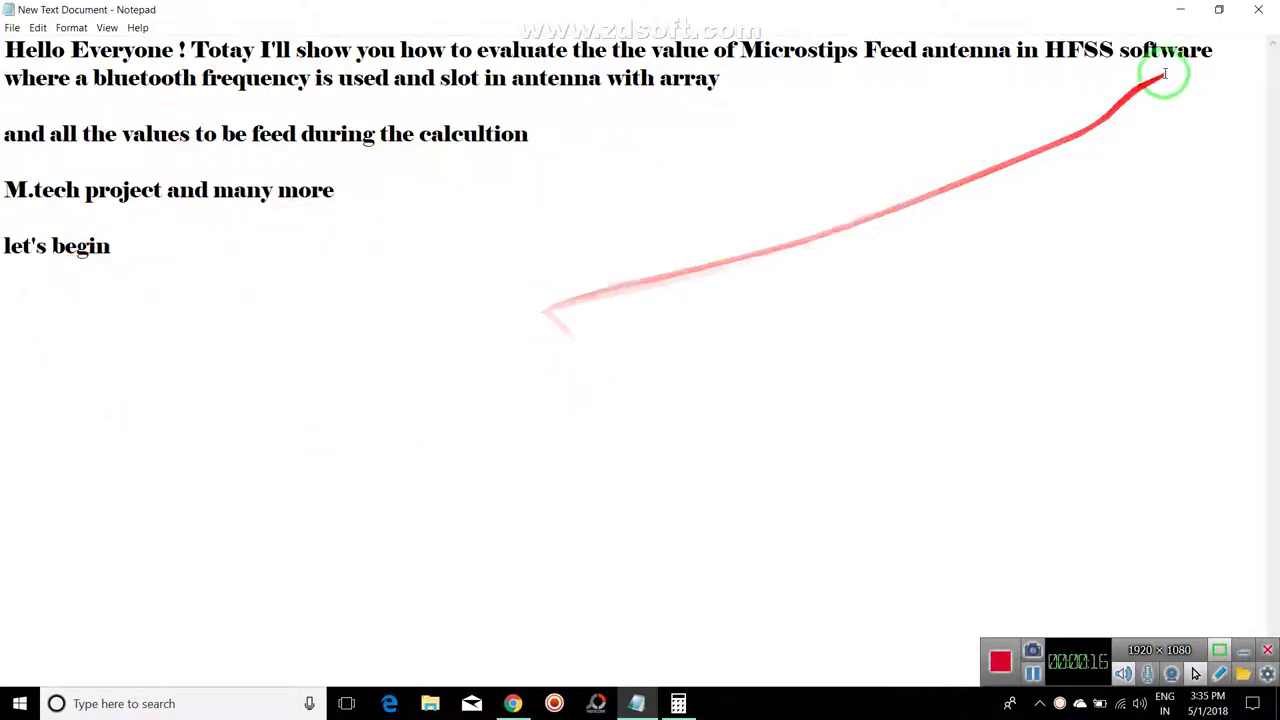
Step: Launch HFSS 15.0, dismiss the welcome message and insert an HFSS design into the new project
left_click(1183, 14)
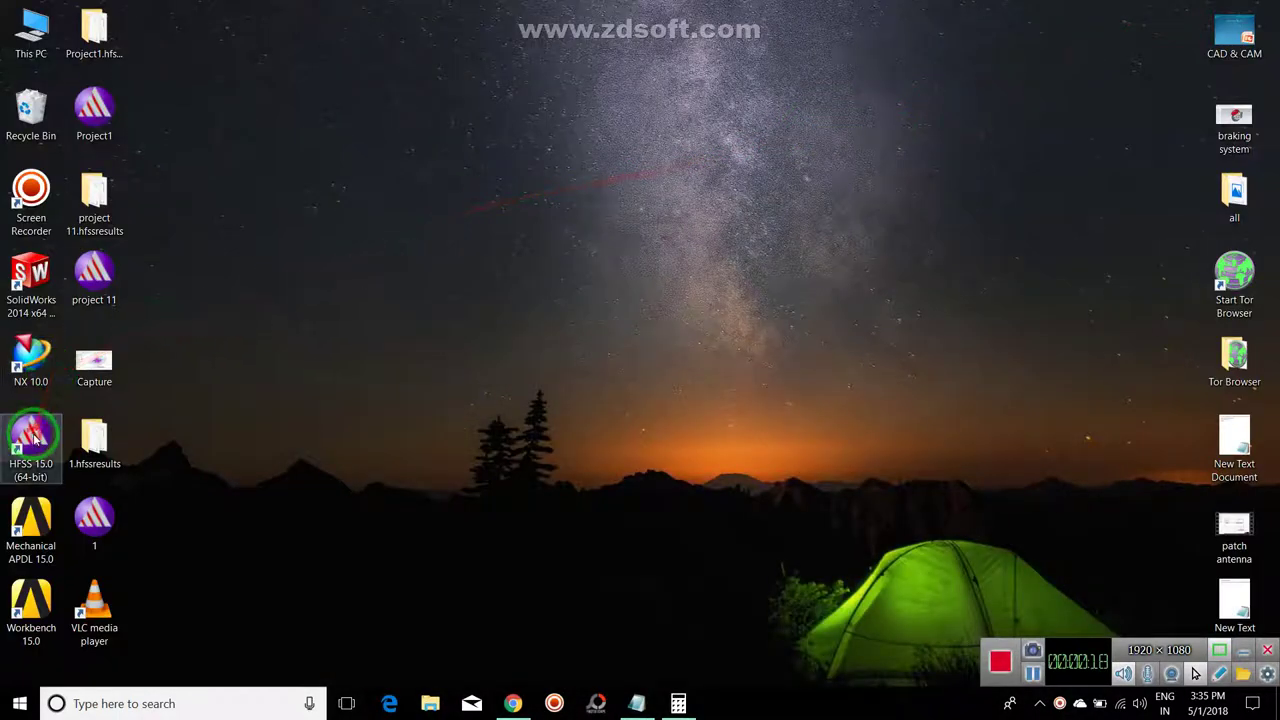
double_click(33, 437)
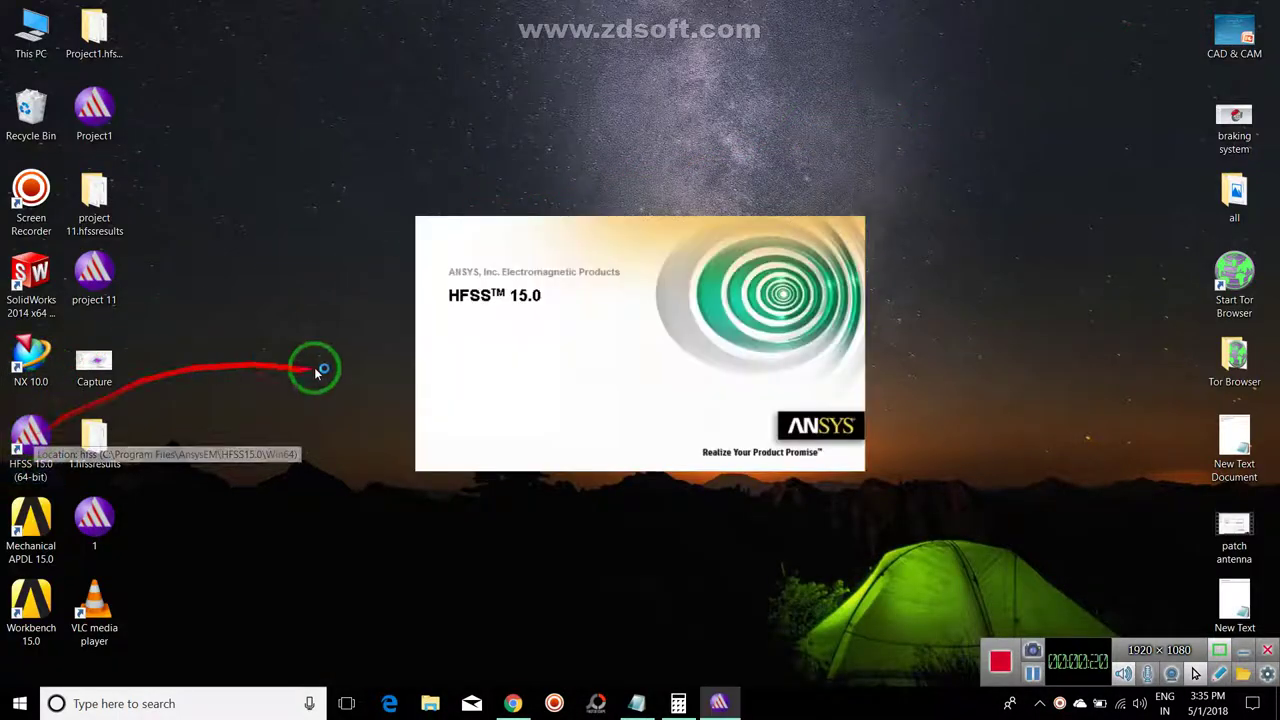
left_click(758, 404)
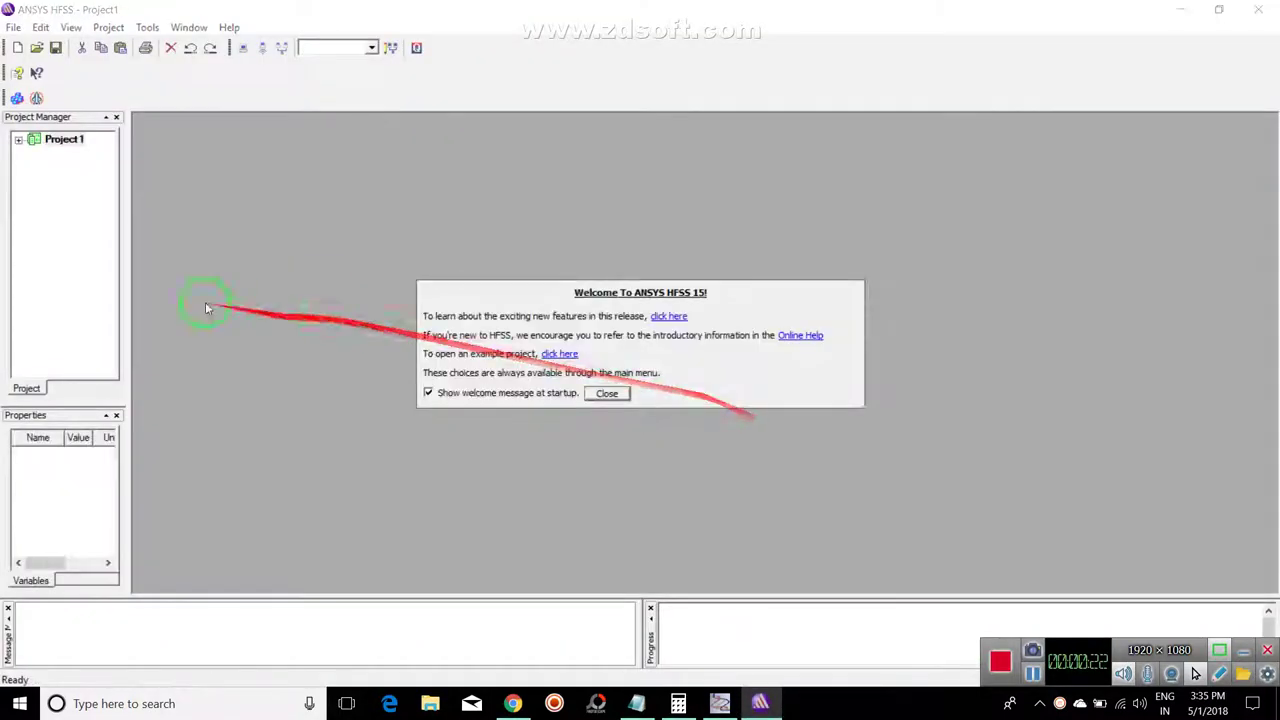
left_click(607, 393)
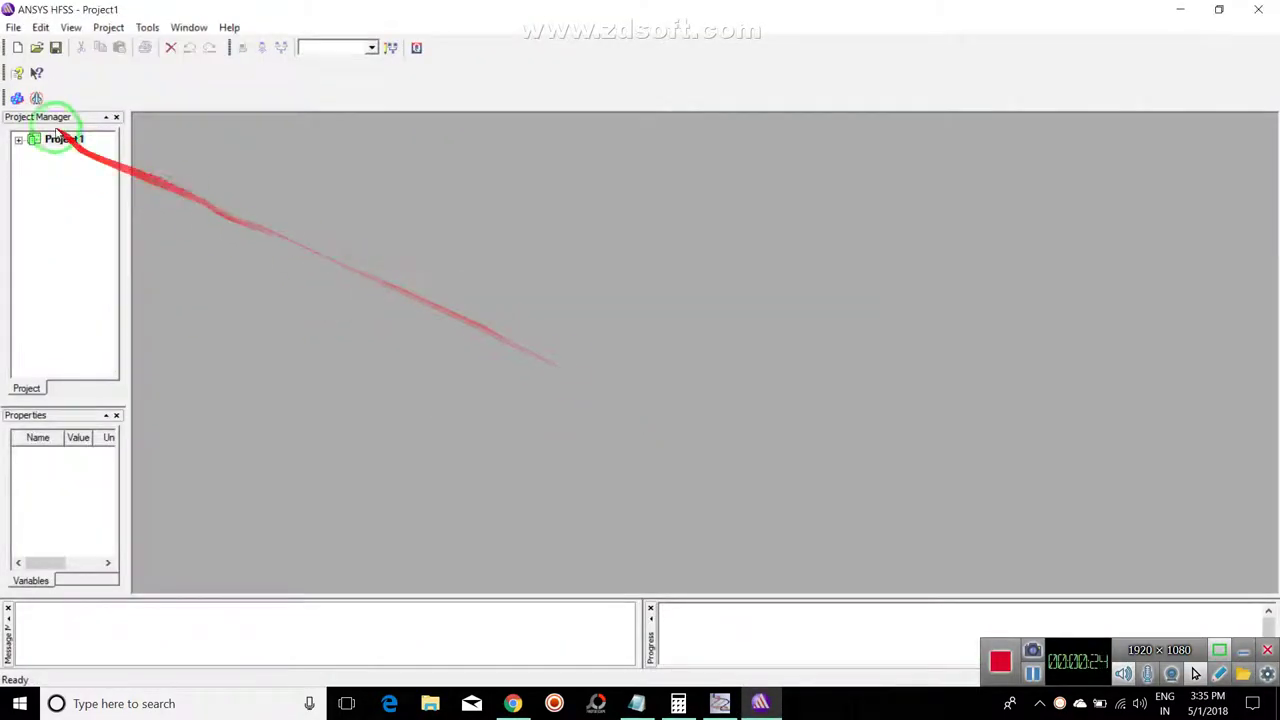
left_click(16, 97)
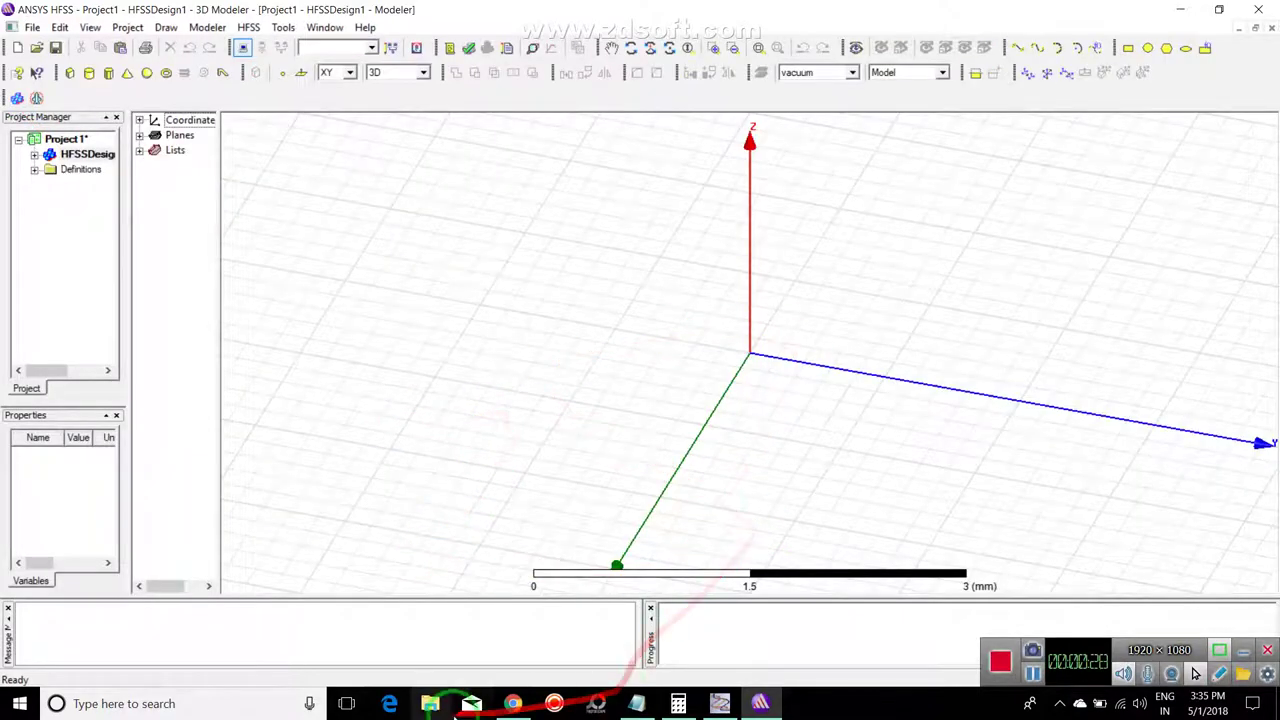
Step: Synthesize the patch length and width in the browser's microstrip patch calculator for 5.3 GHz, dielectric constant 4.4 and height 2 mm, and return to HFSS
left_click(513, 703)
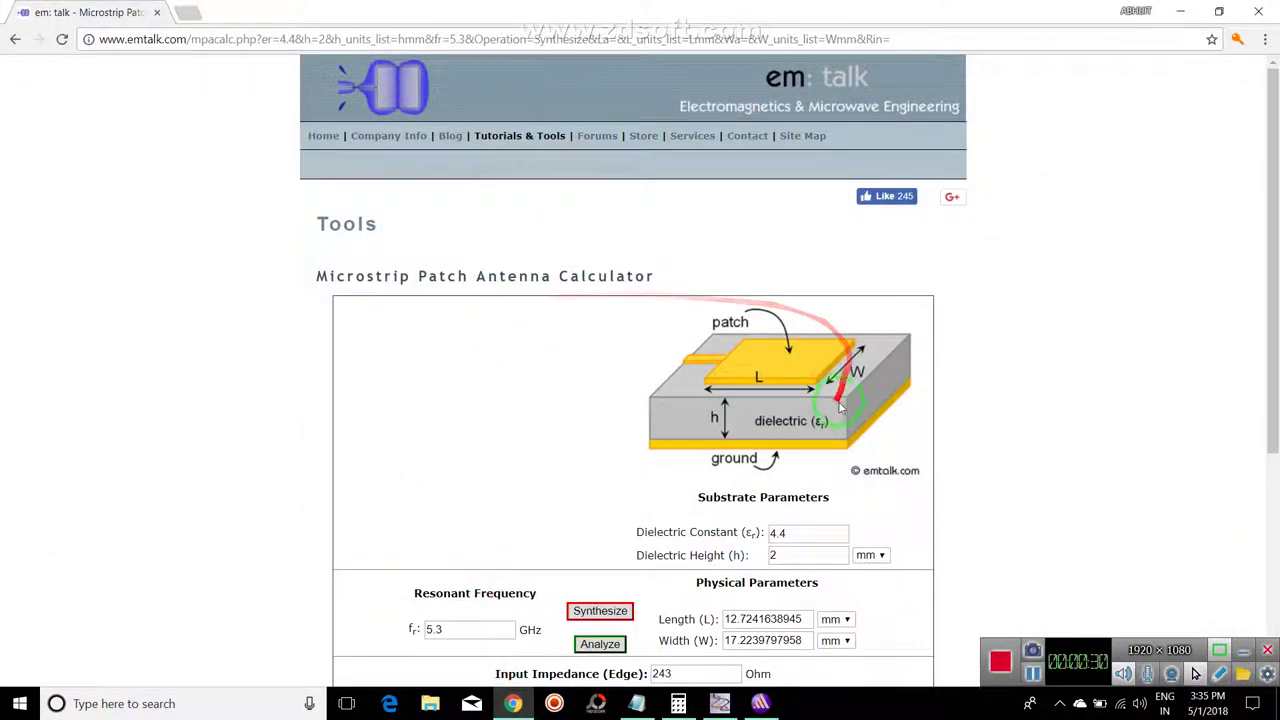
scroll(686, 240, "down", 3)
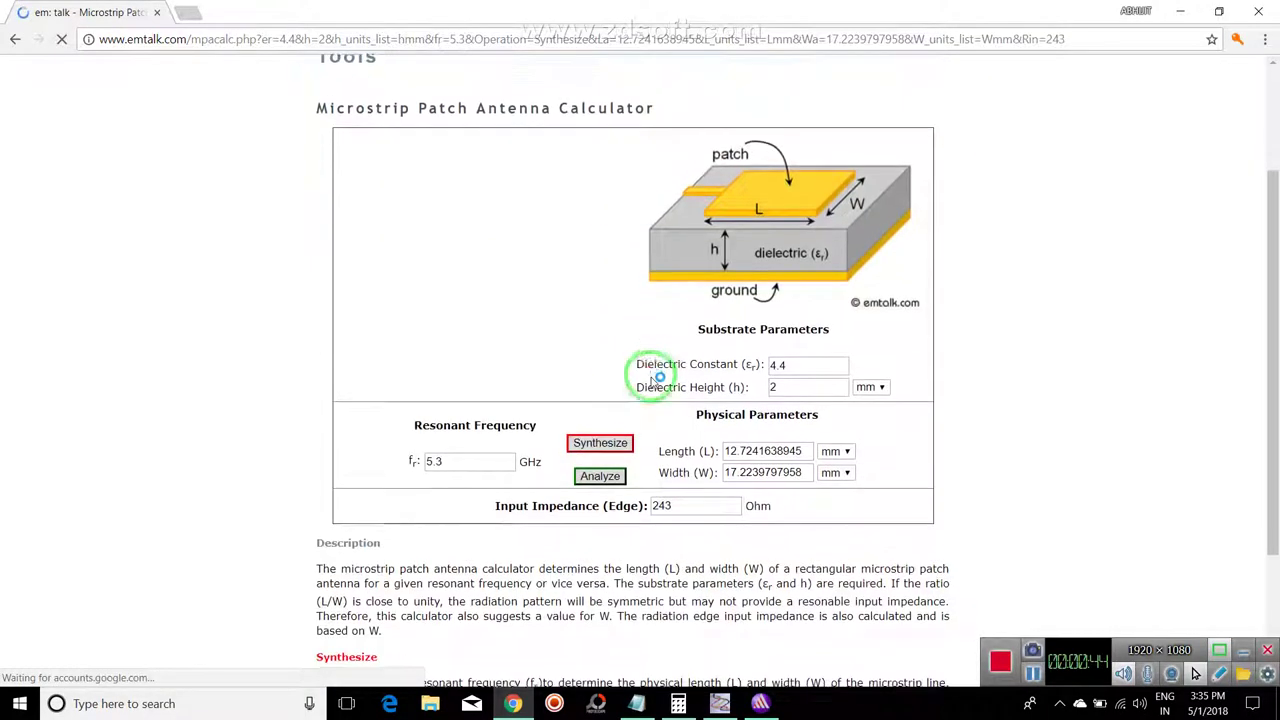
scroll(659, 377, "down", 2)
scroll(742, 286, "up", 1)
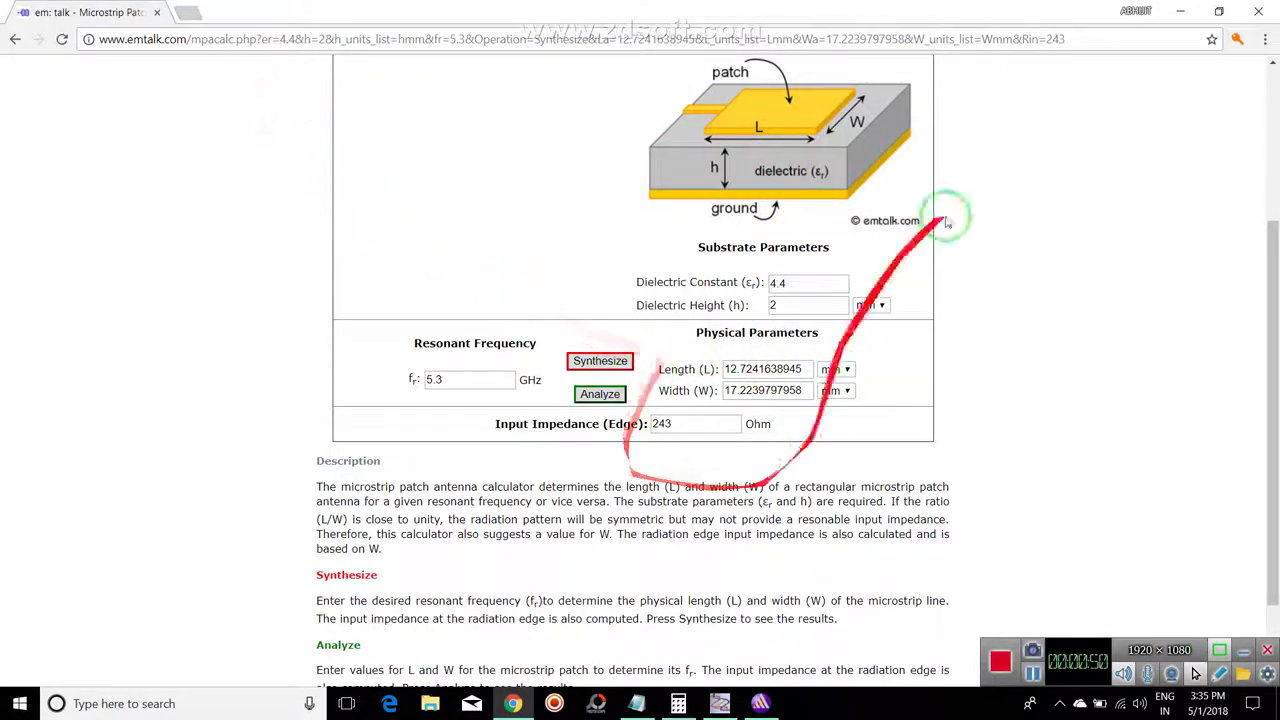
left_click(1185, 10)
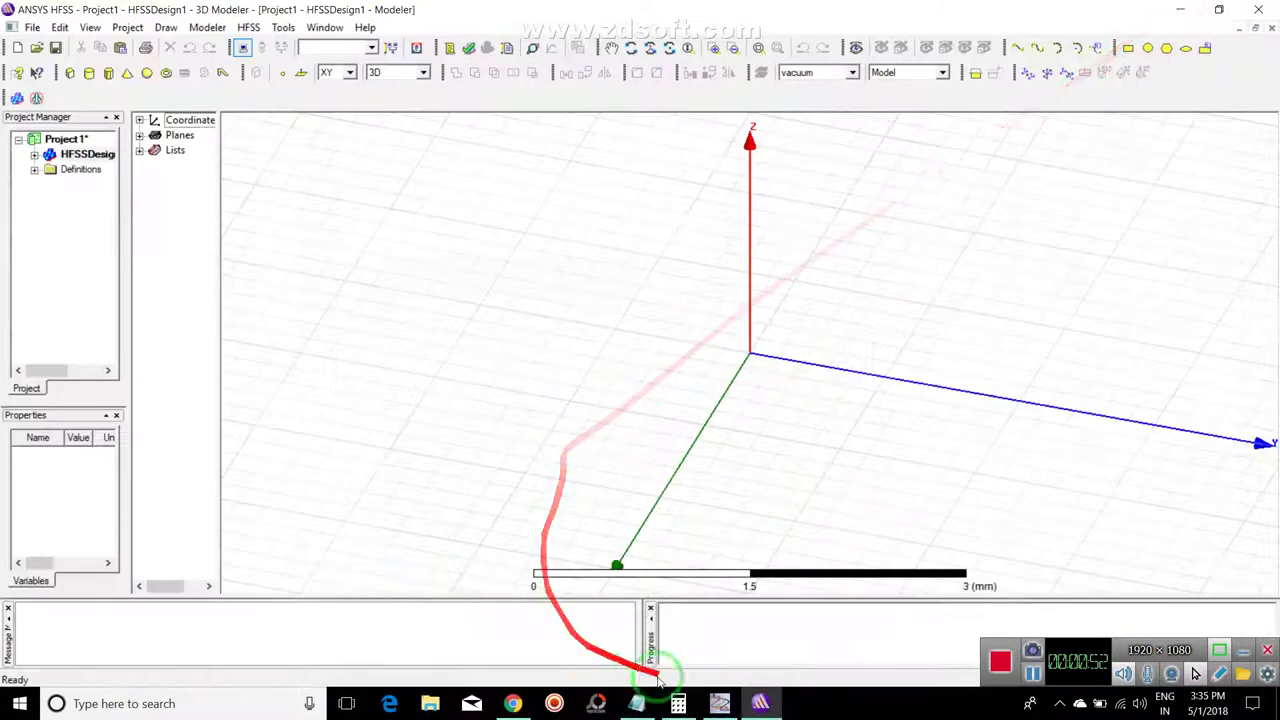
left_click(760, 703)
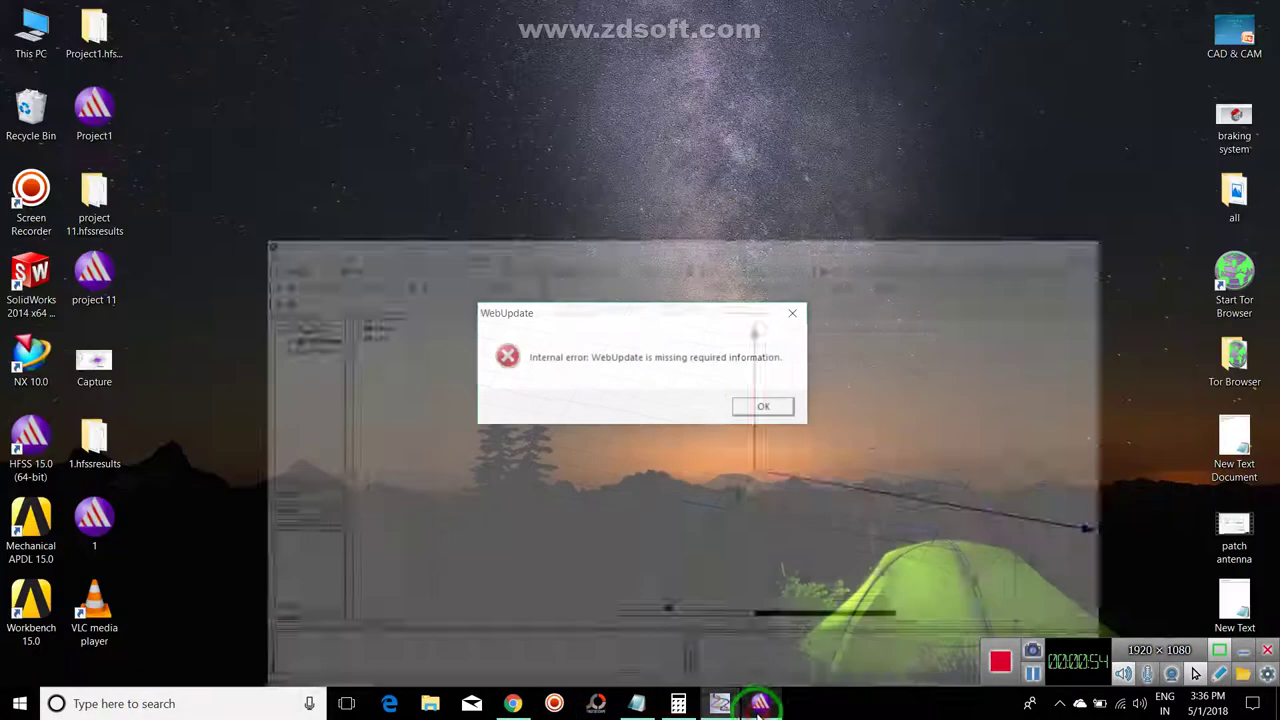
left_click(760, 703)
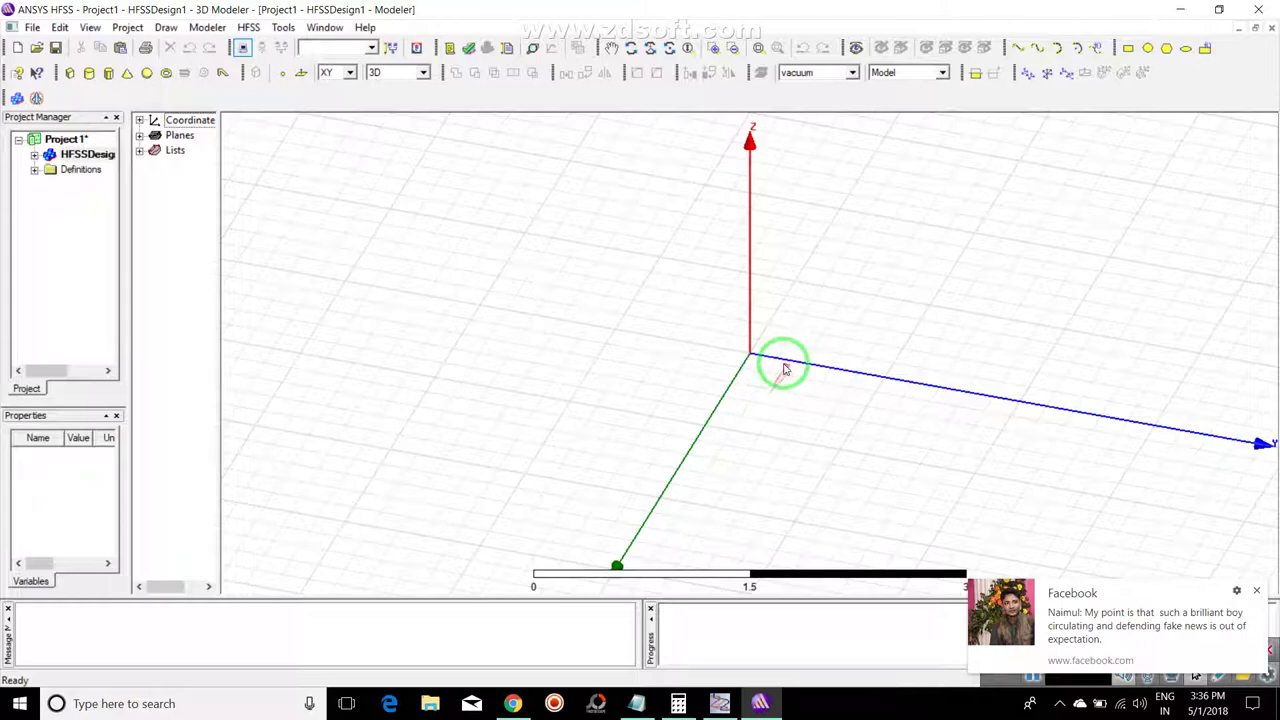
Step: Draw a 2 mm by 2 mm rectangle on the XY plane from (-1, -1, 0) to (1, 1, 0)
left_click(1125, 48)
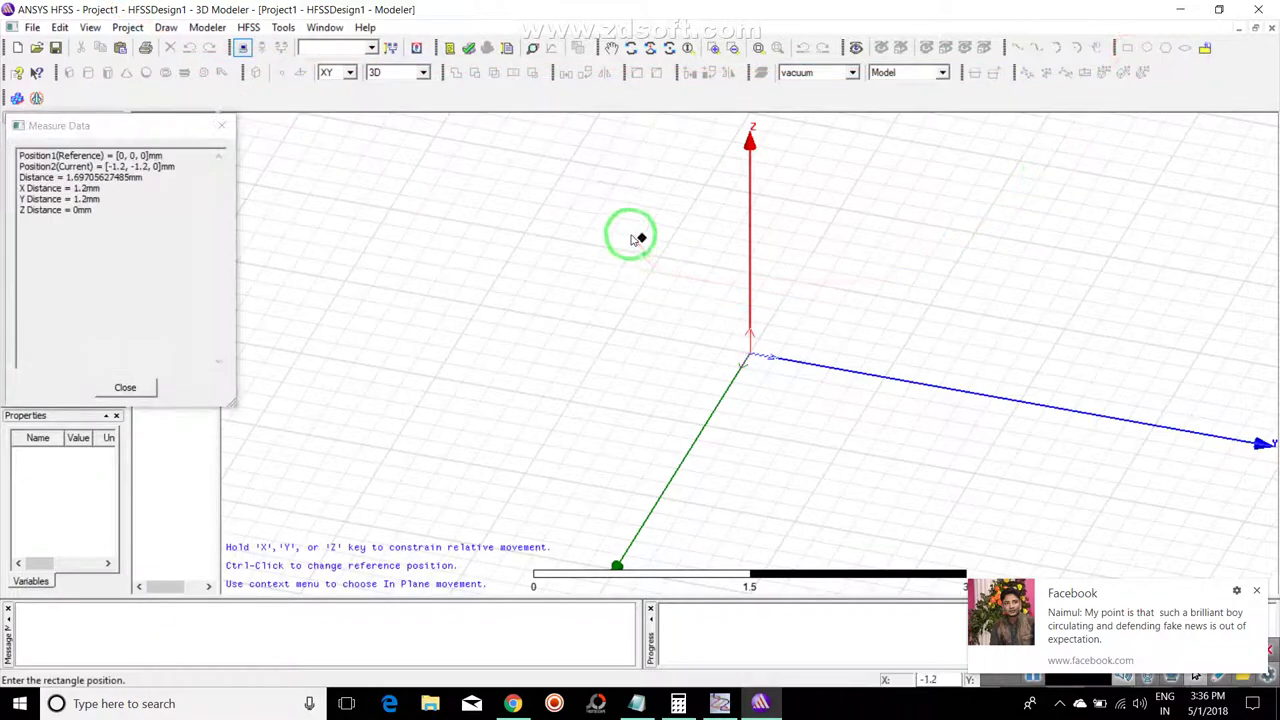
left_click(652, 262)
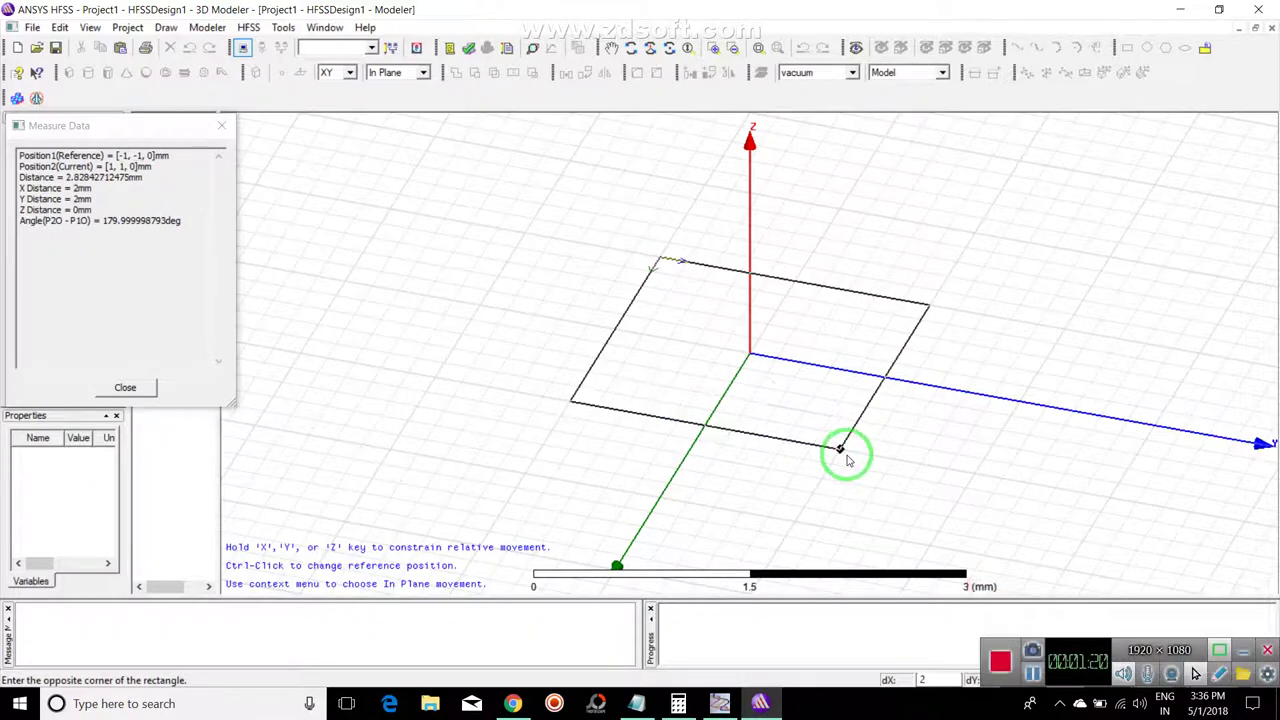
left_click(846, 458)
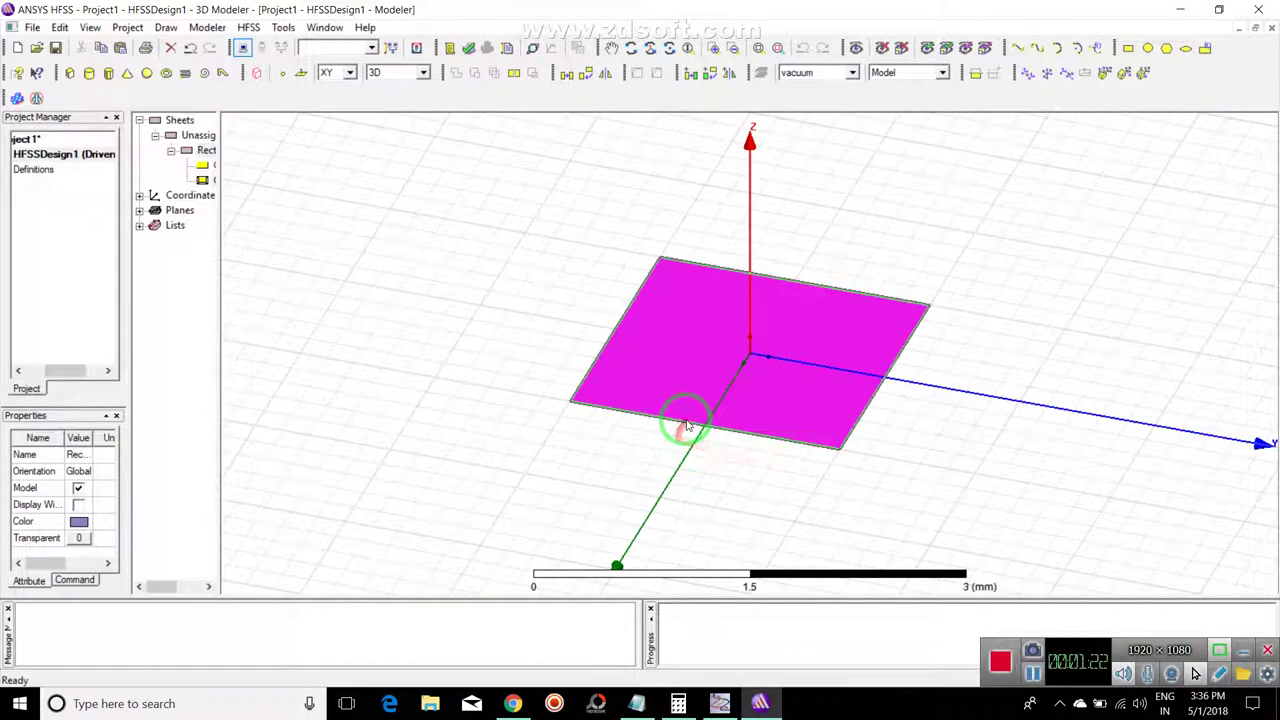
Step: Set the rectangle's XSize to 12.72 mm, YSize to 17.22 mm and position to -6.36, -8.61, 0
double_click(207, 178)
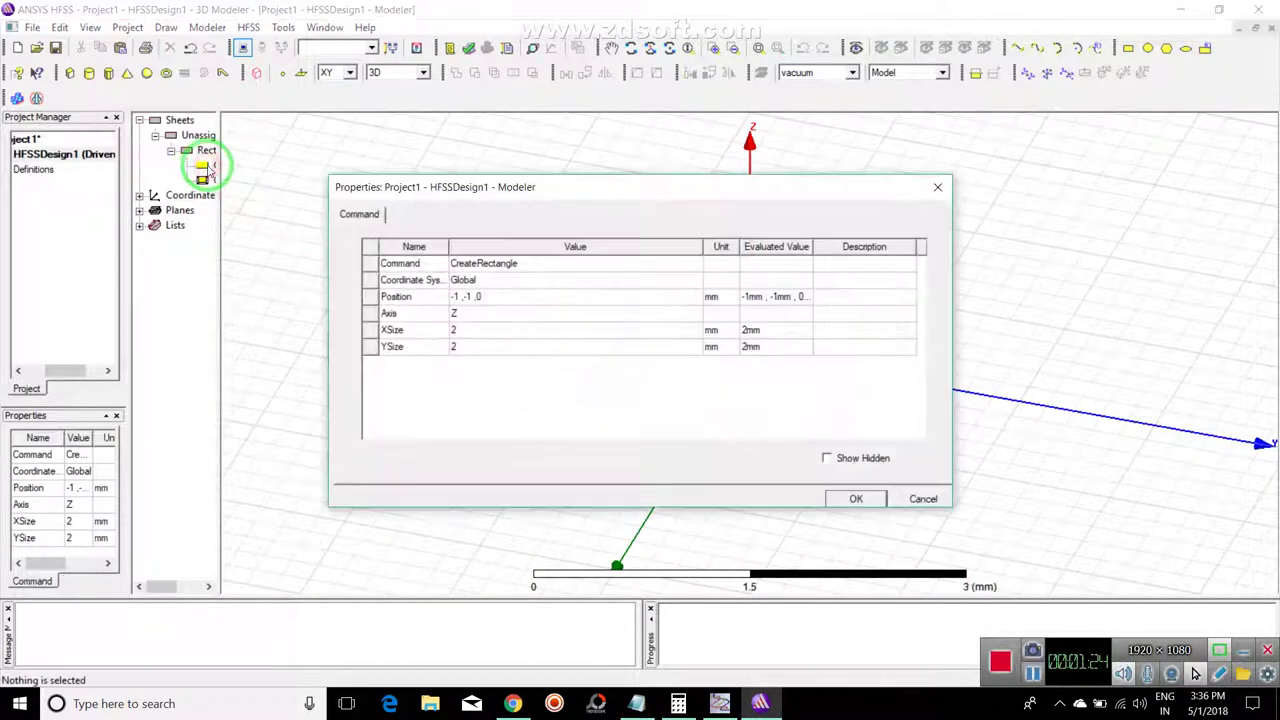
left_click(856, 498)
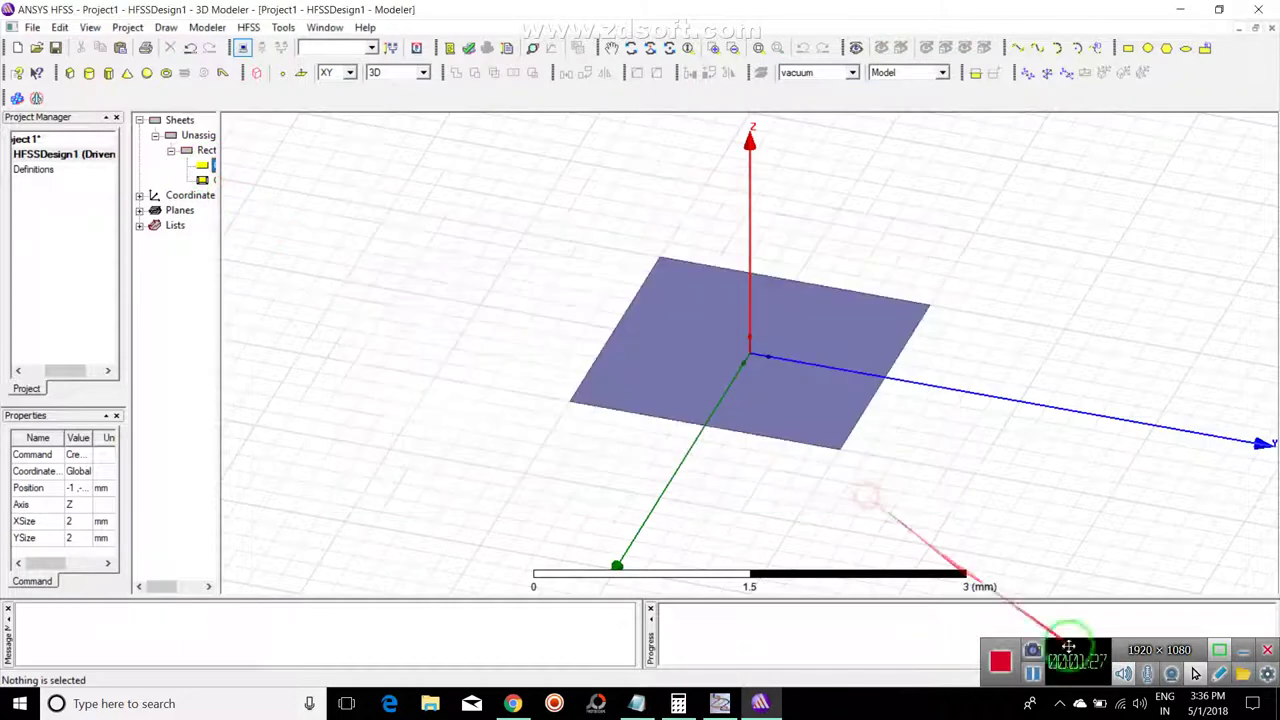
double_click(205, 170)
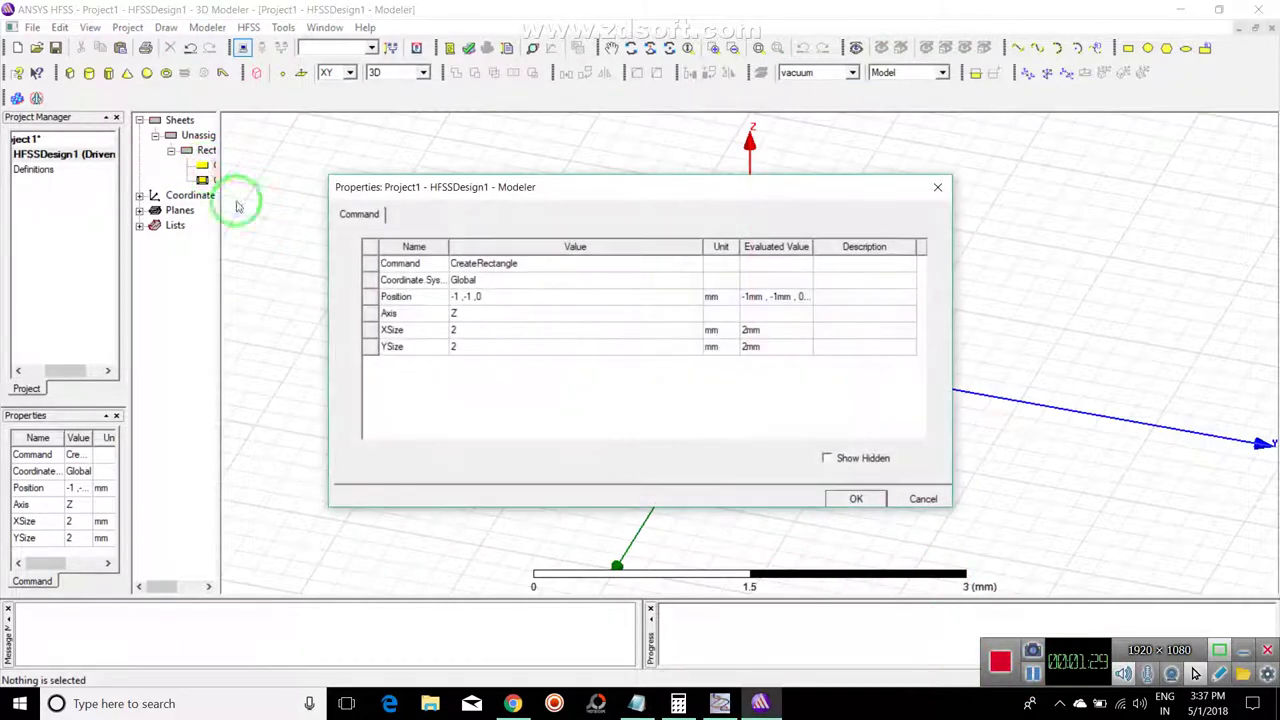
left_click(478, 330)
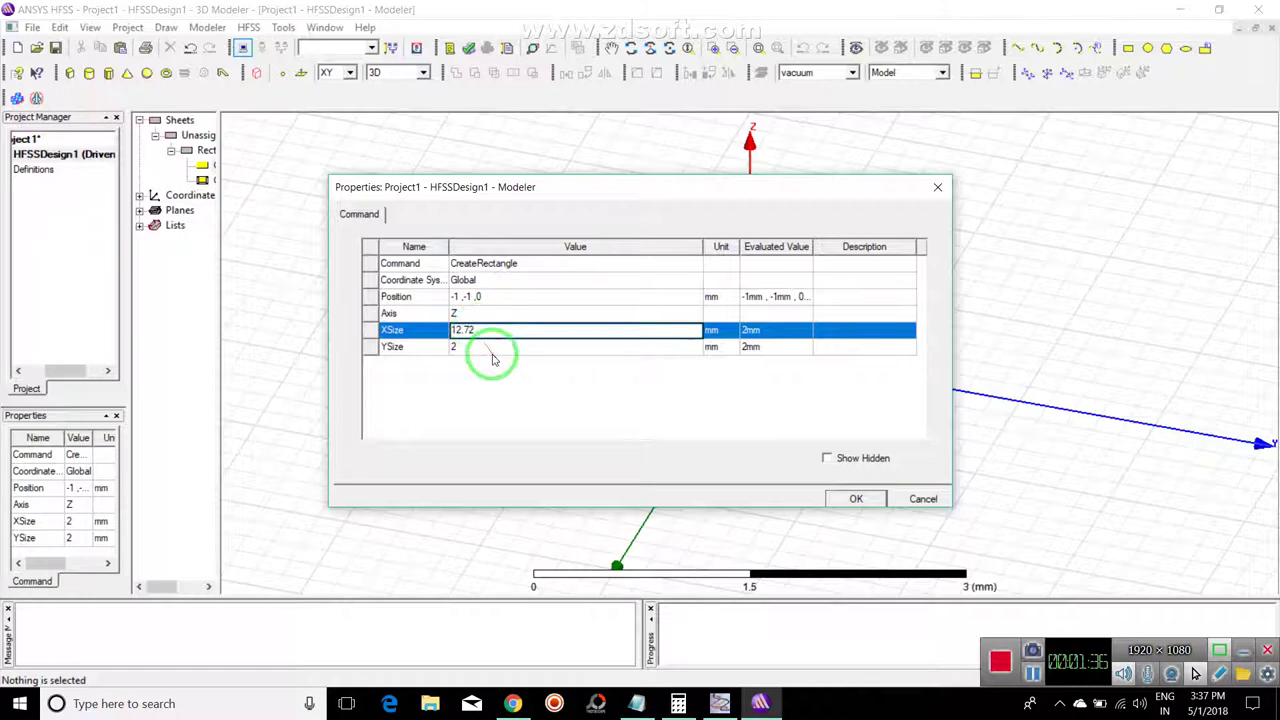
left_click(489, 347)
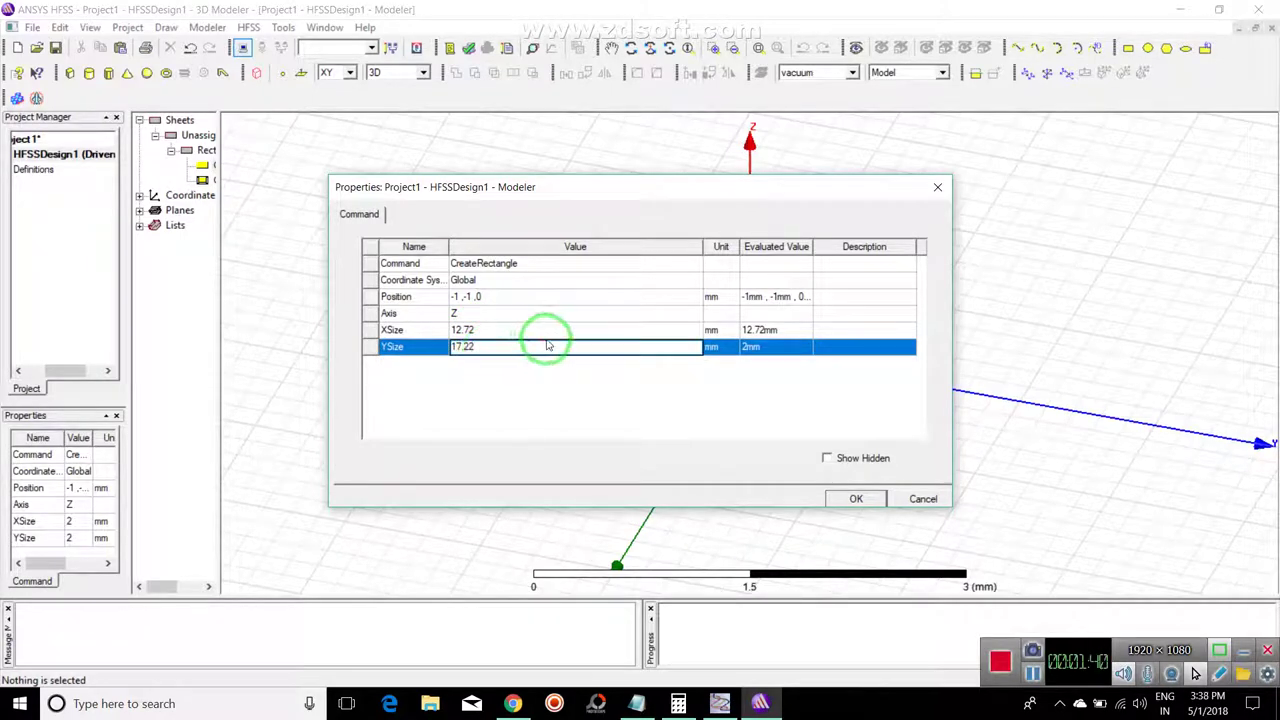
left_click(855, 499)
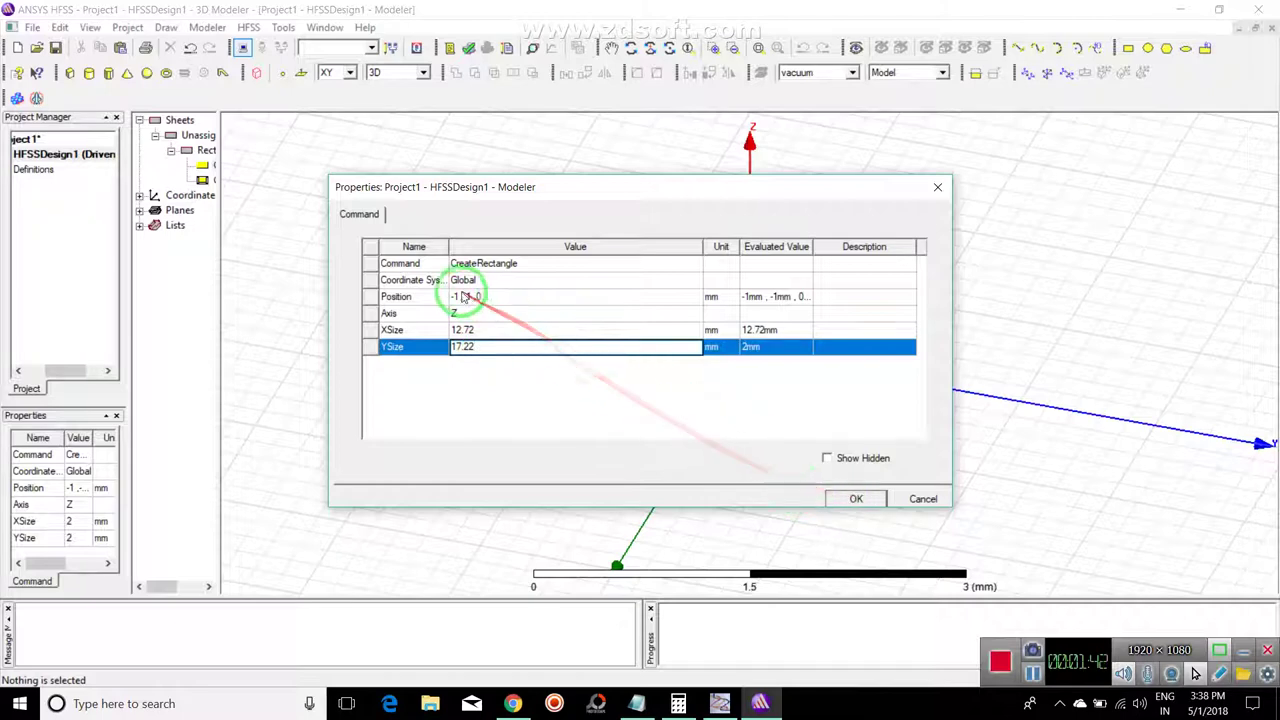
left_click(458, 297)
left_click(460, 298)
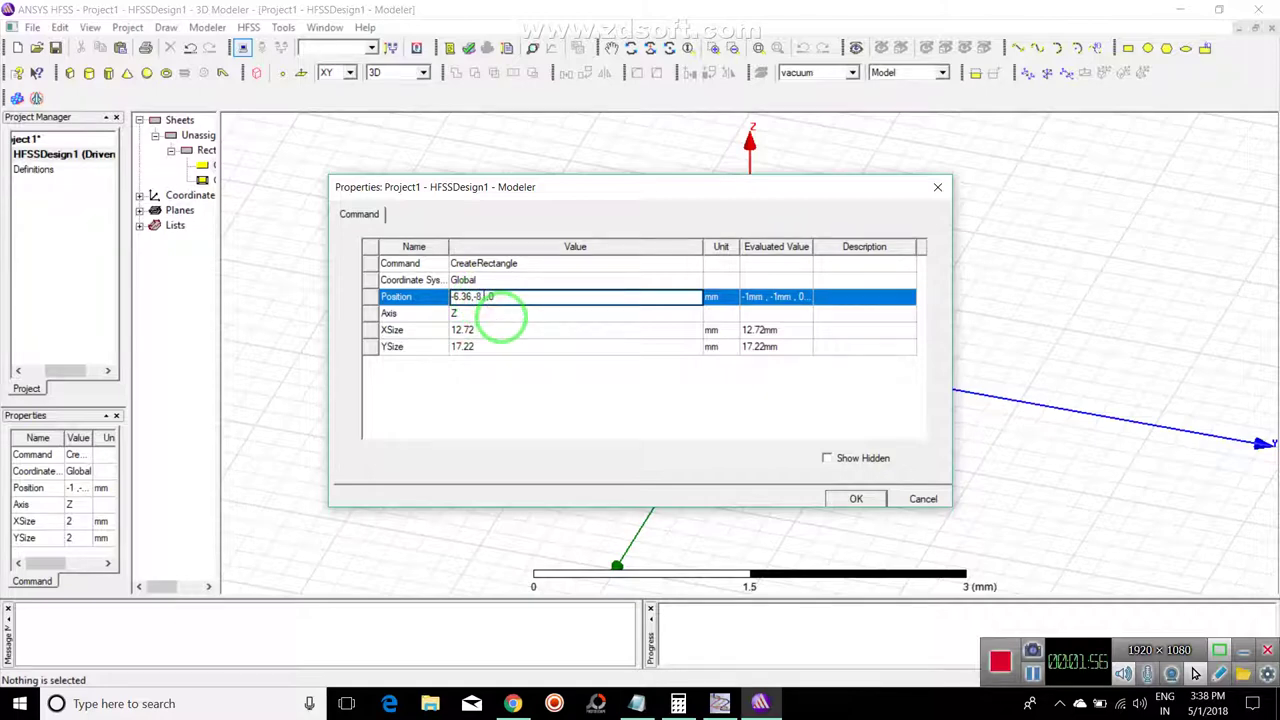
left_click(856, 498)
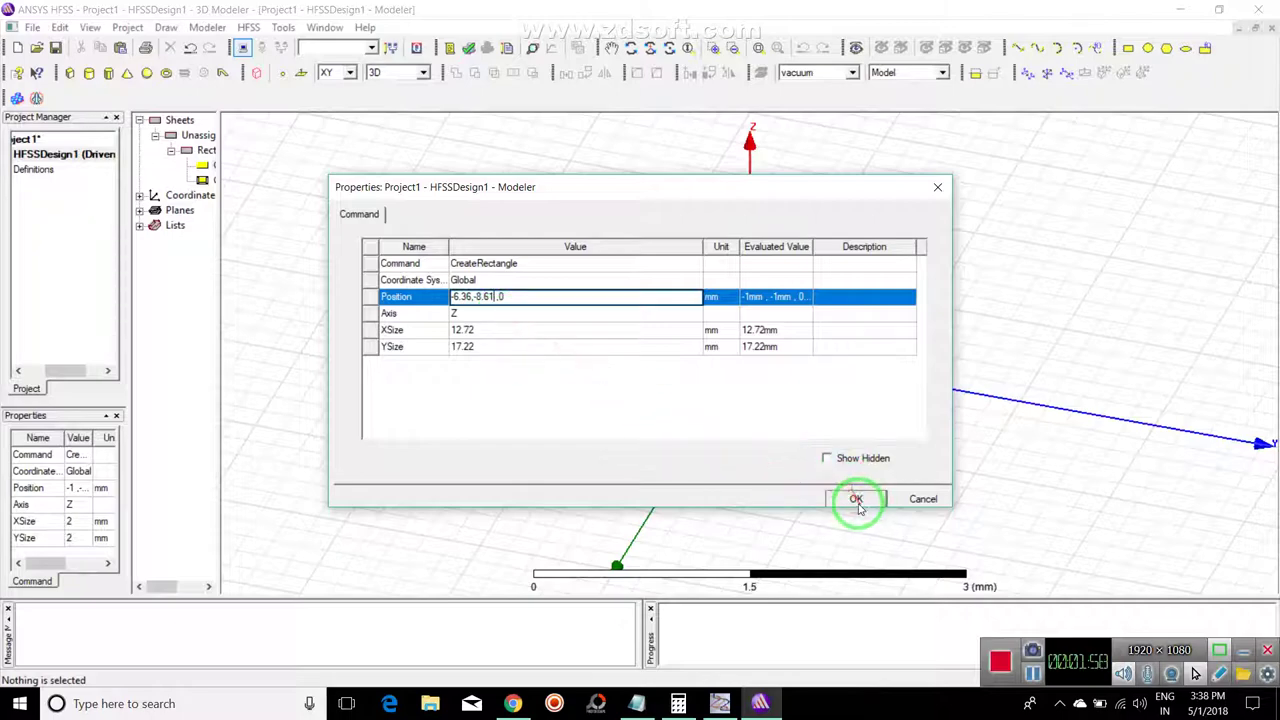
Step: Draw a small 1.5 mm by 1.5 mm rectangle inside the patch, starting at (-3, -4, 0)
key("ctrl+d")
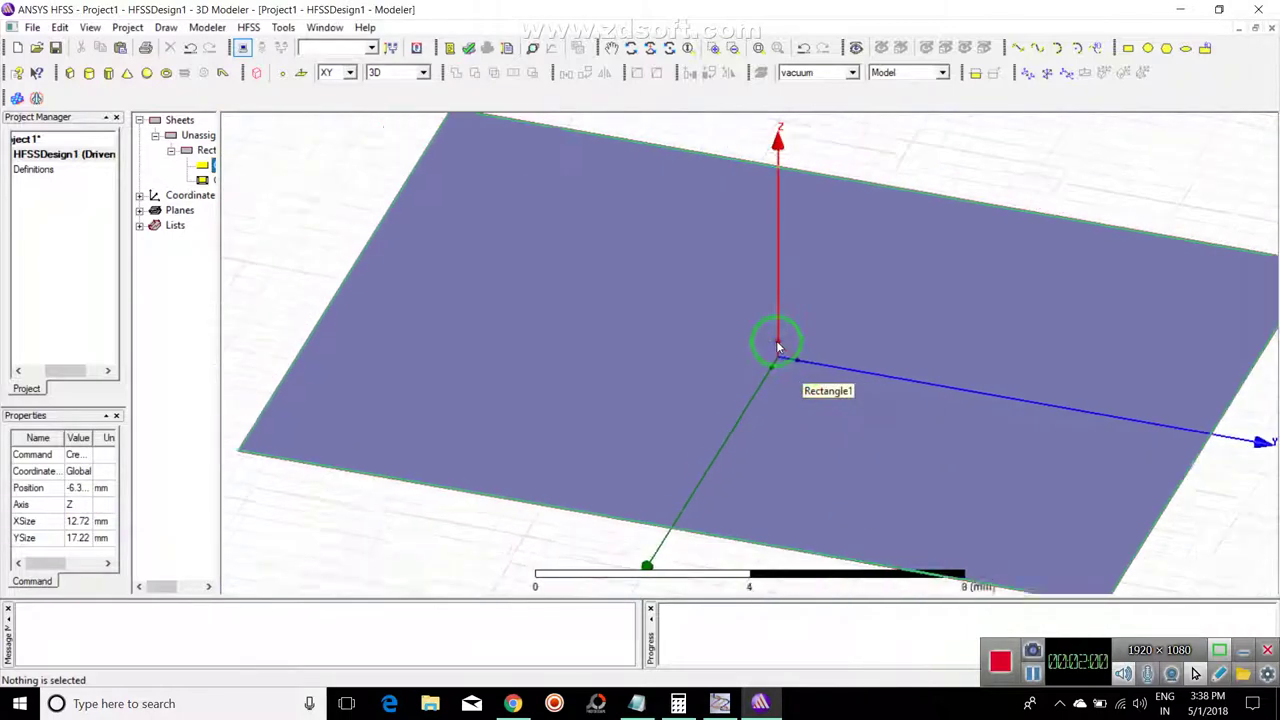
left_click_drag(822, 398, 777, 343, "alt")
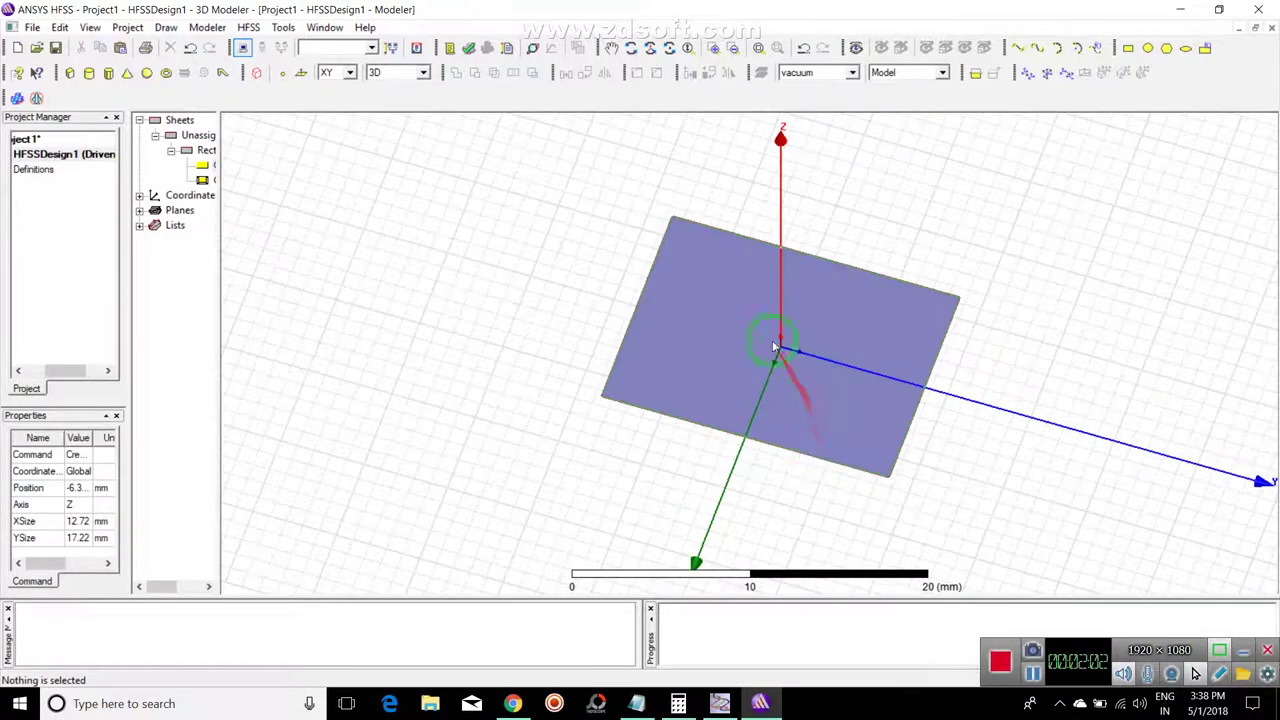
left_click(1130, 47)
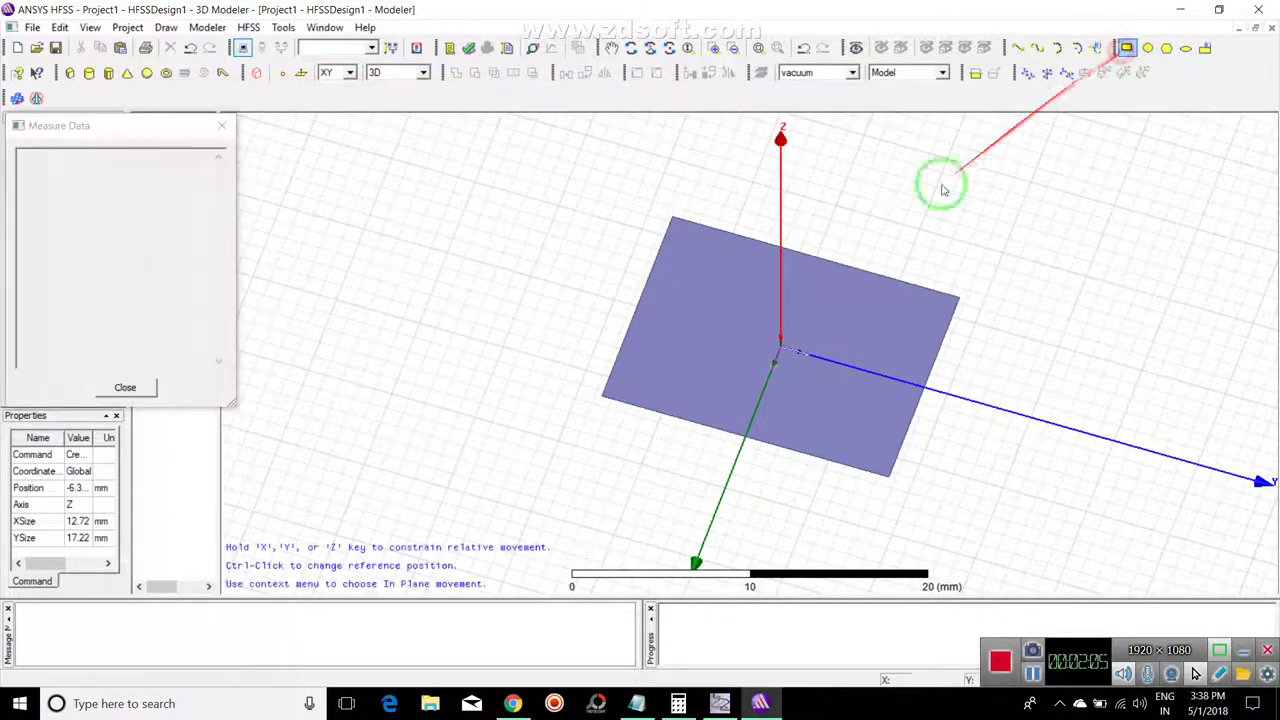
left_click(734, 290)
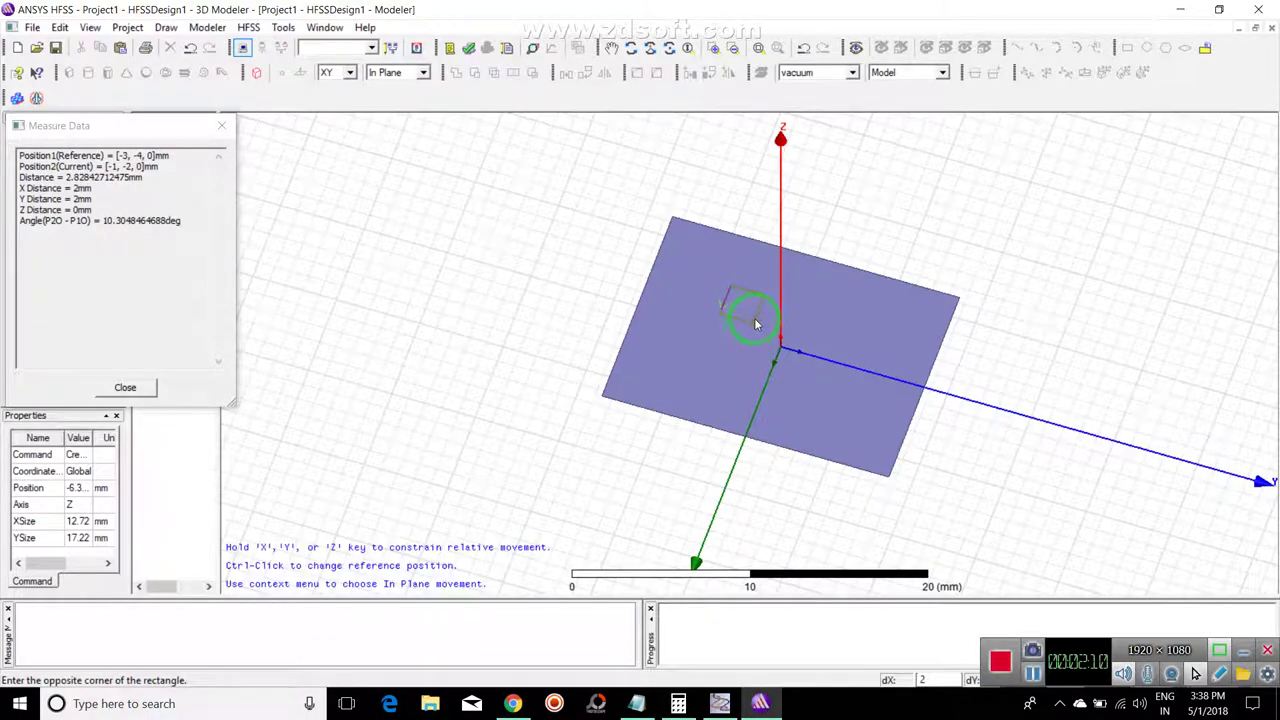
scroll(752, 316, "down", 2)
scroll(751, 314, "up", 4)
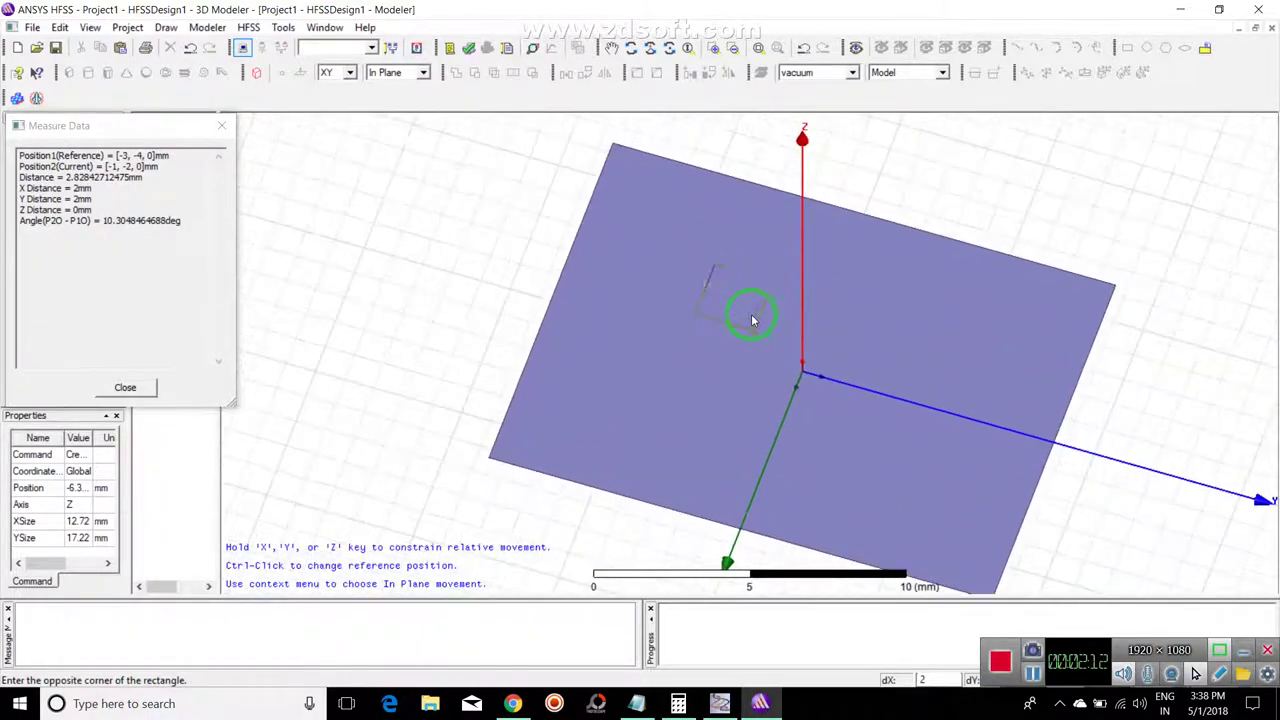
scroll(752, 313, "up", 1)
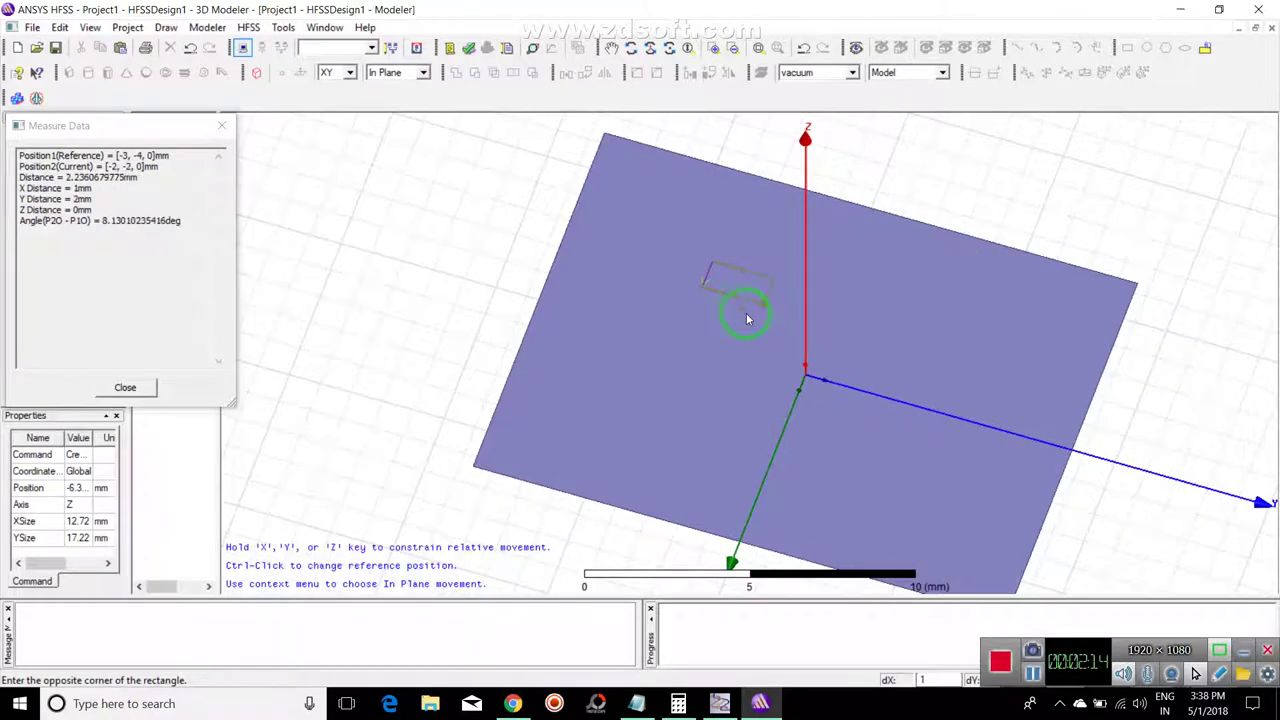
scroll(746, 318, "up", 3)
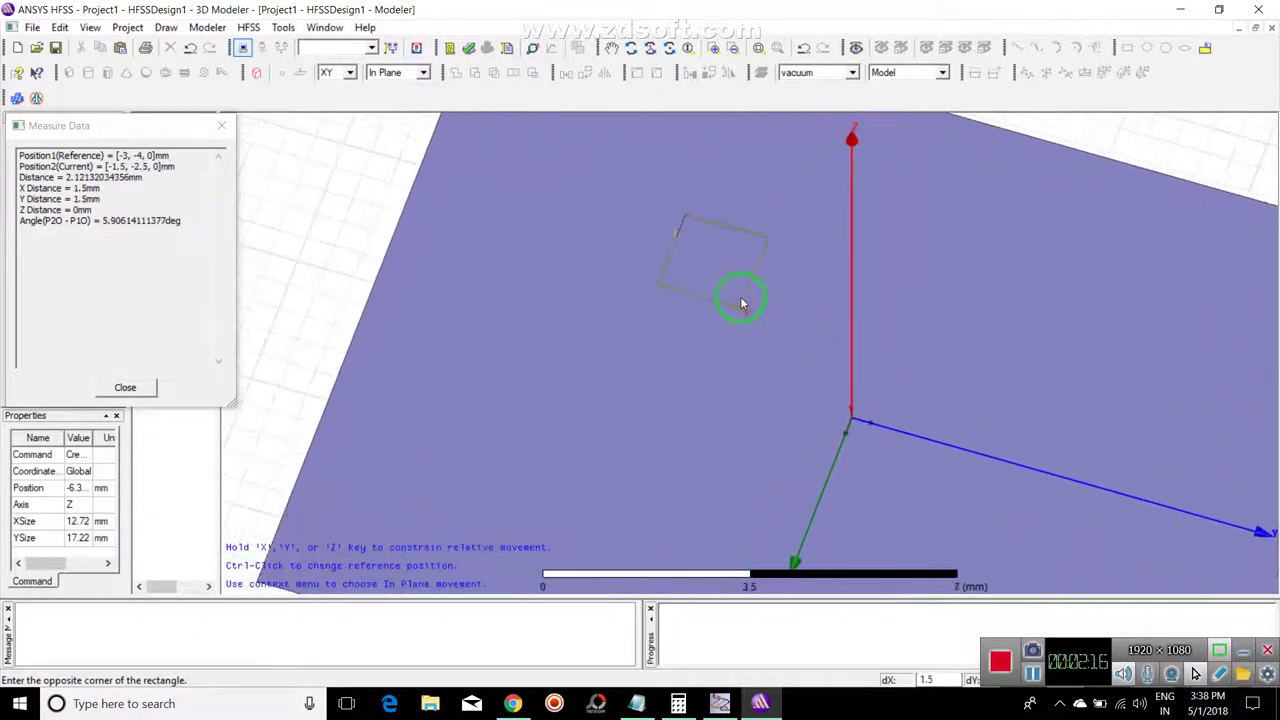
left_click(742, 303)
scroll(748, 305, "down", 5)
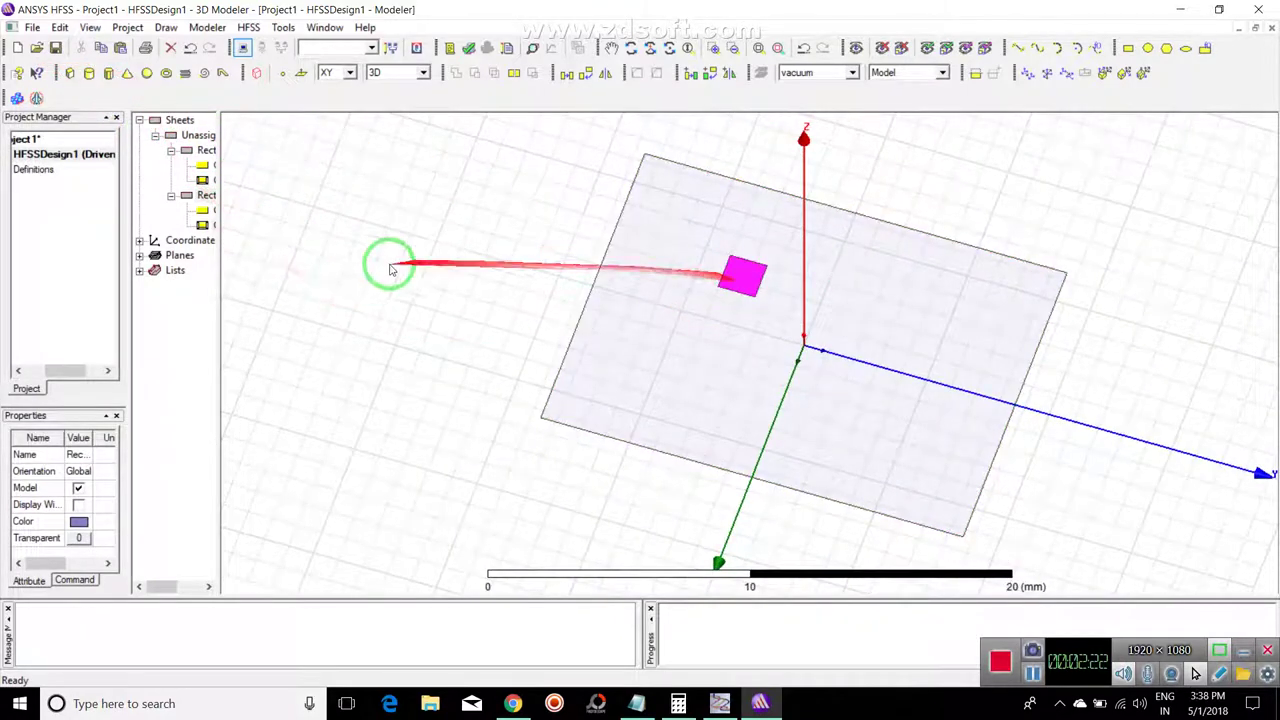
Step: Check the position and size of the small rectangle in its creation properties
right_click(212, 203)
left_click(202, 211)
double_click(202, 211)
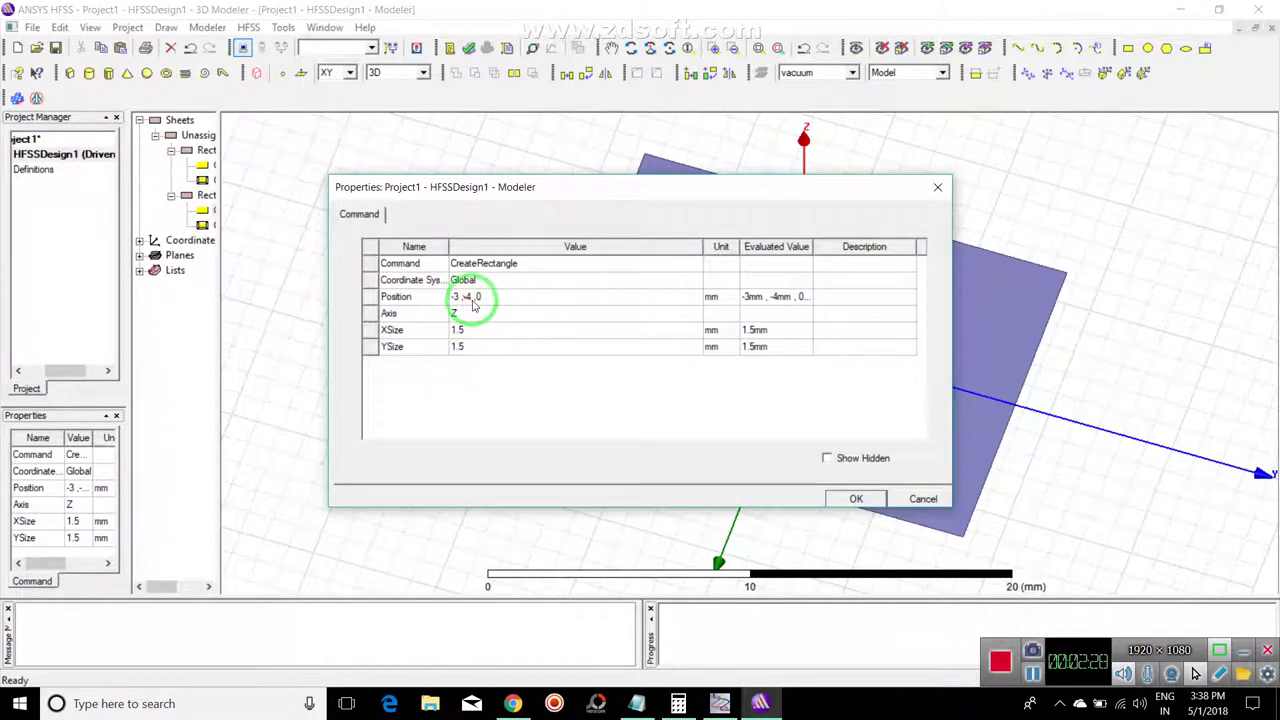
left_click(856, 498)
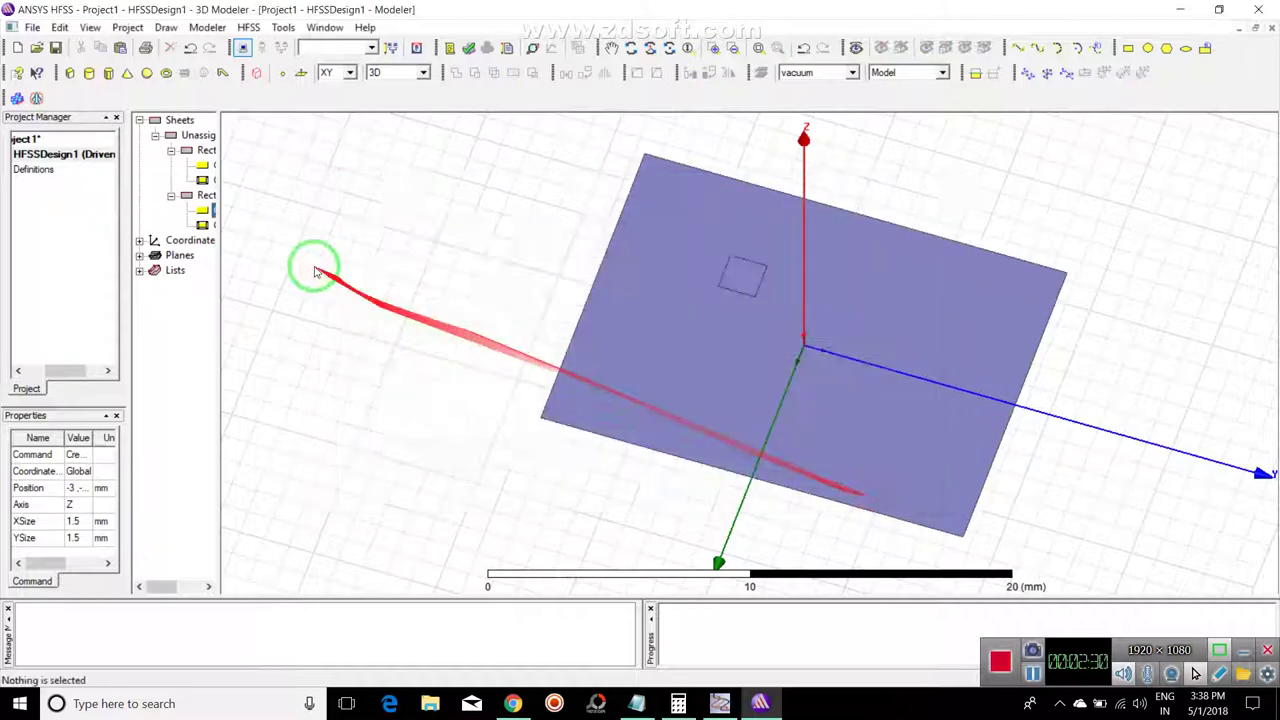
Step: Copy the small 1.5 mm square inside the patch and paste a duplicate of it into the model
right_click(206, 195)
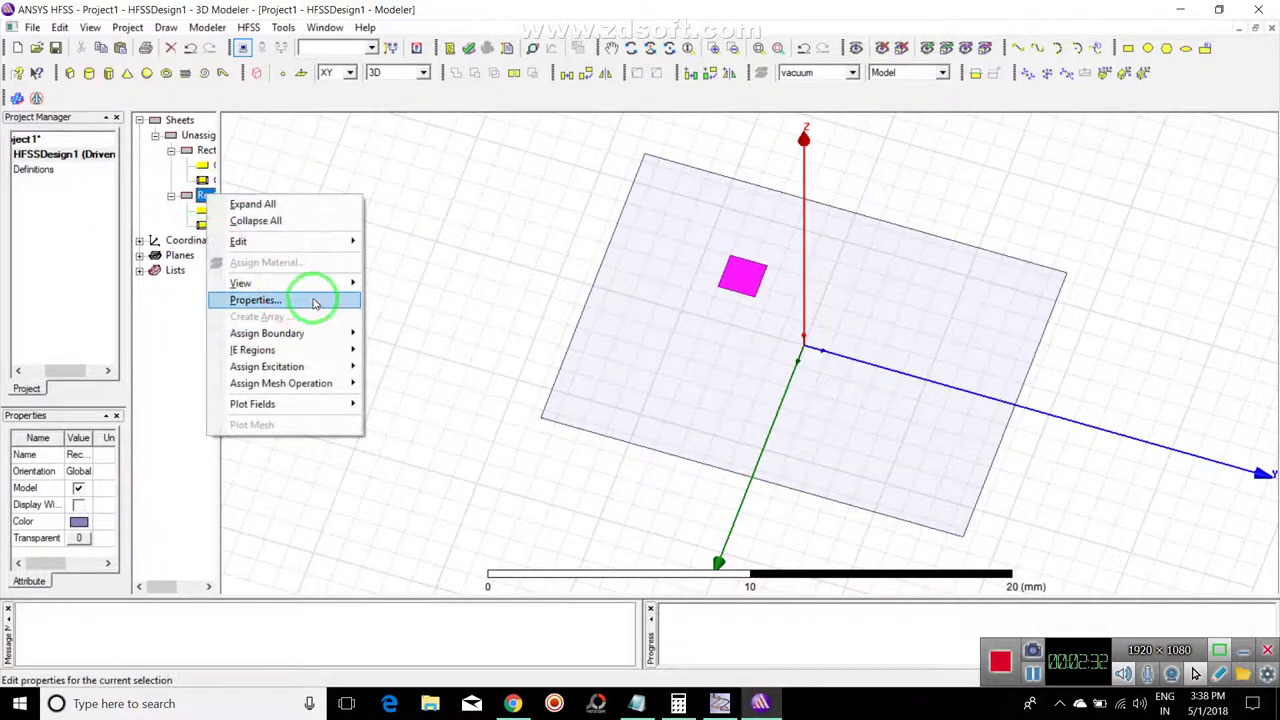
mouse_move(325, 242)
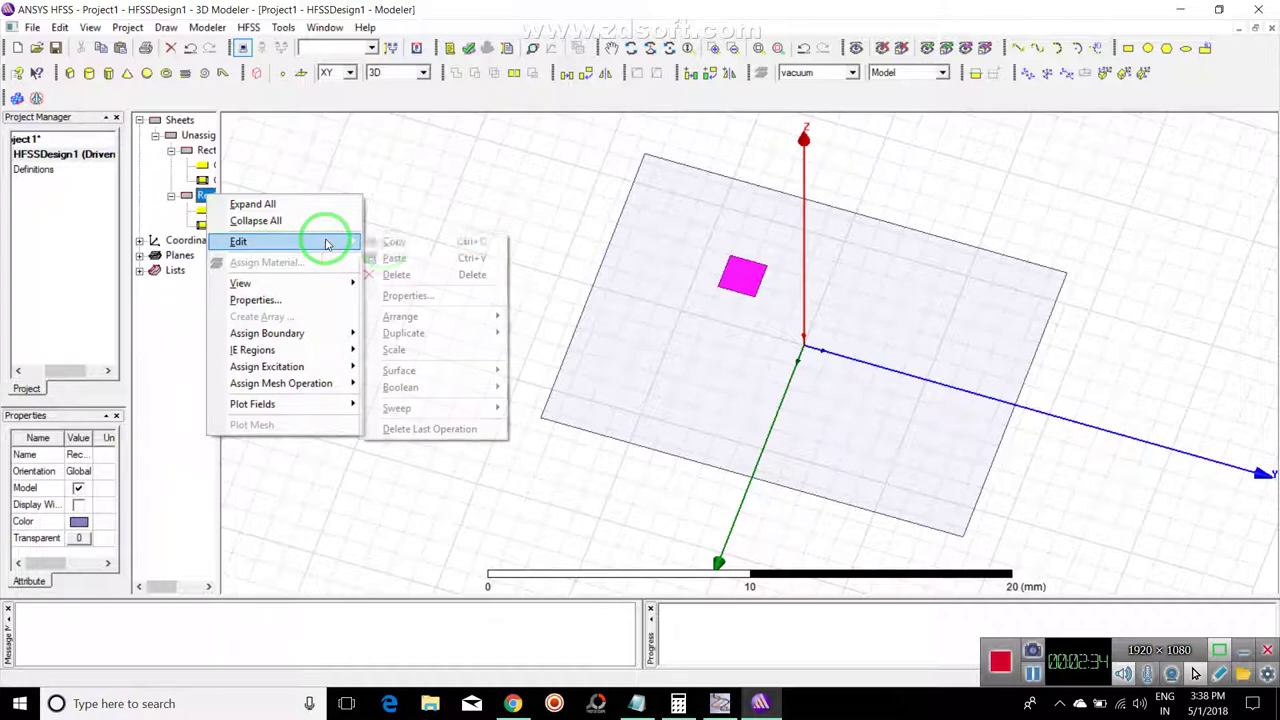
left_click(398, 242)
right_click(370, 222)
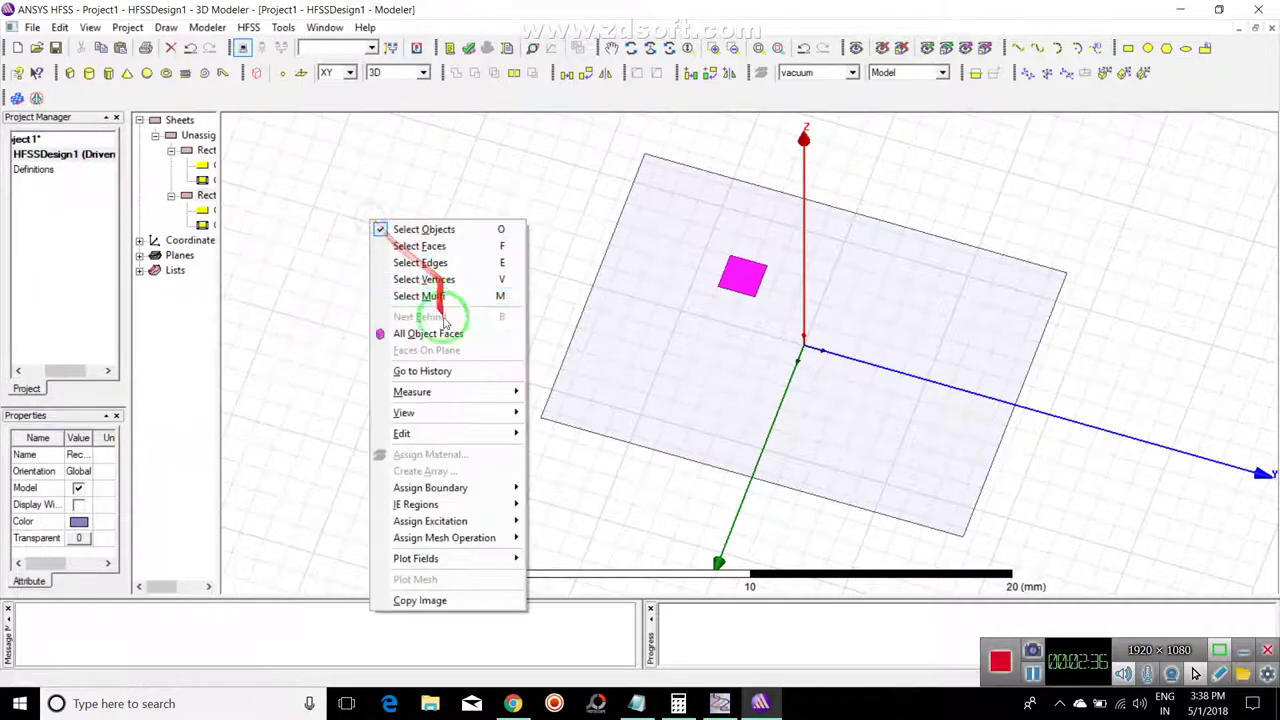
mouse_move(486, 434)
left_click(600, 456)
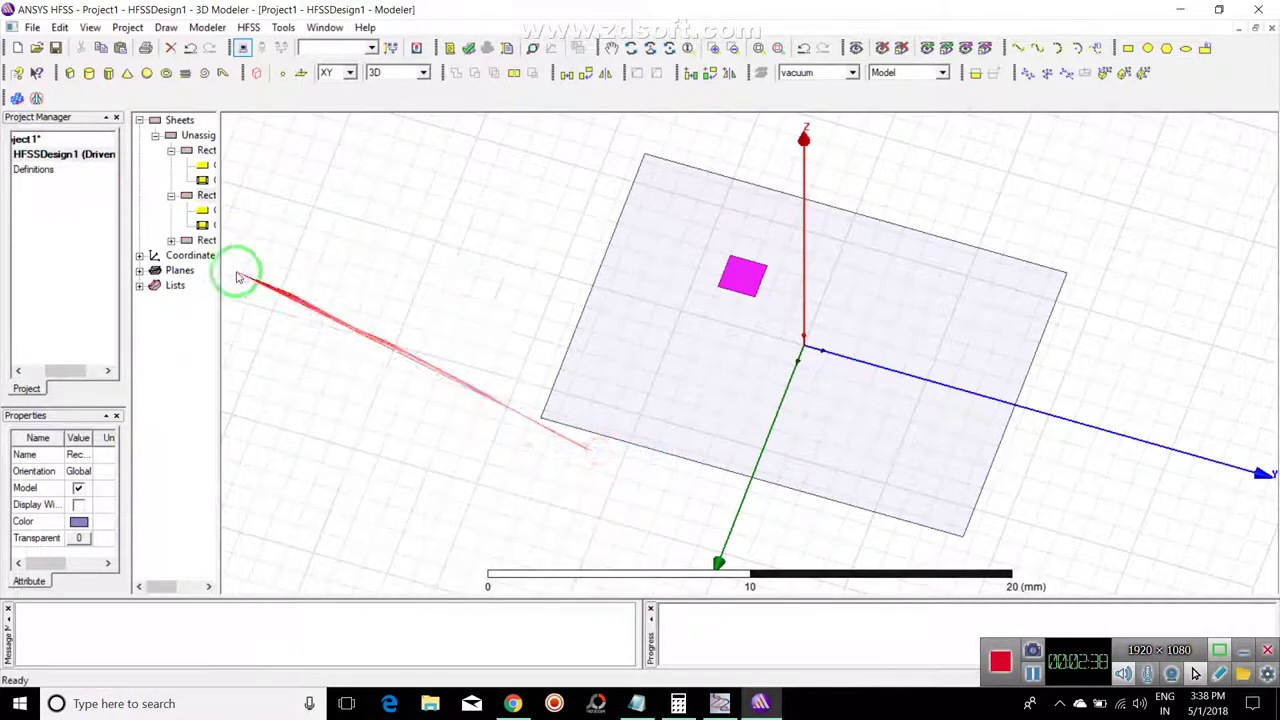
Step: Set the pasted square's position to -3, 4, 0 mm in its creation properties
left_click(185, 256)
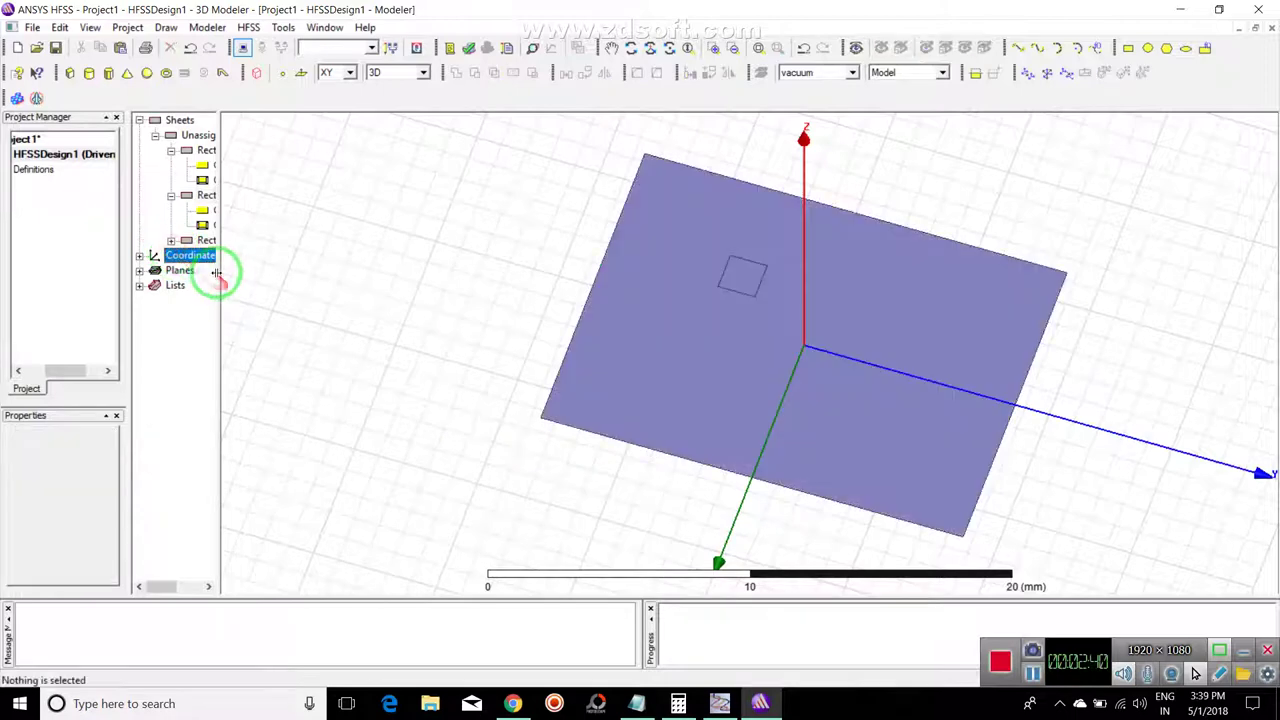
left_click_drag(217, 273, 246, 273)
left_click(220, 241)
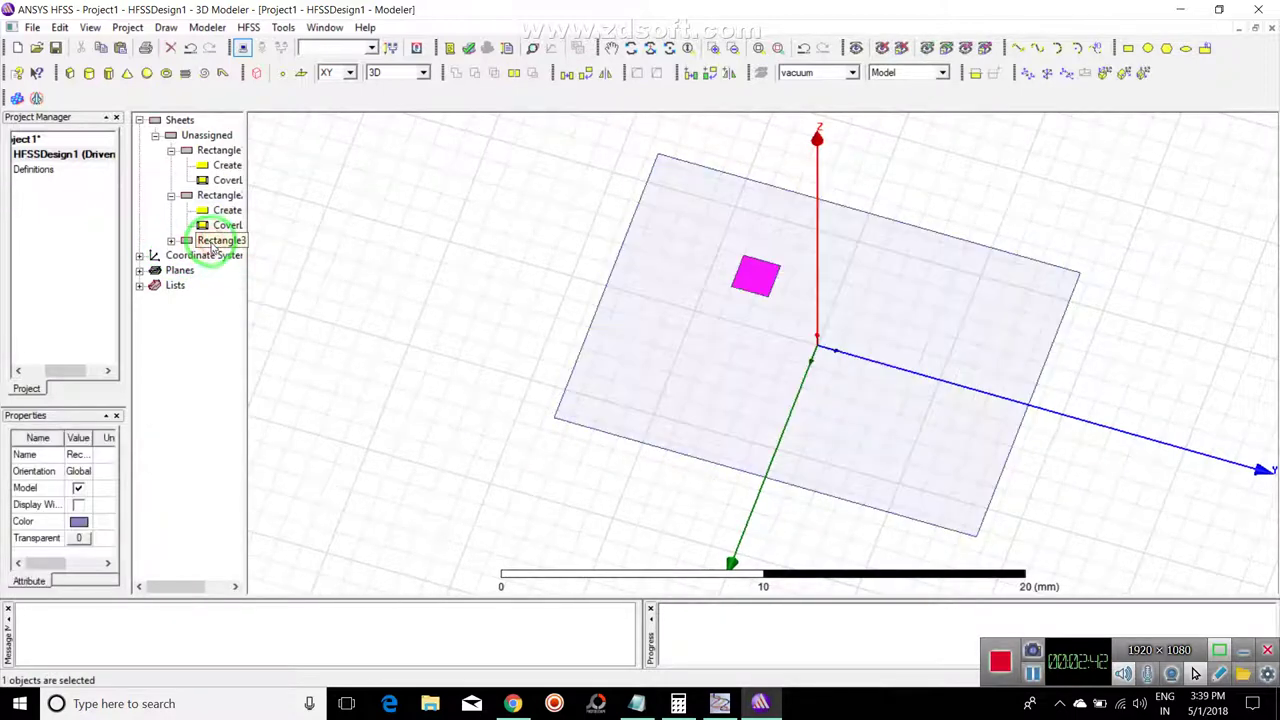
left_click(171, 241)
double_click(225, 258)
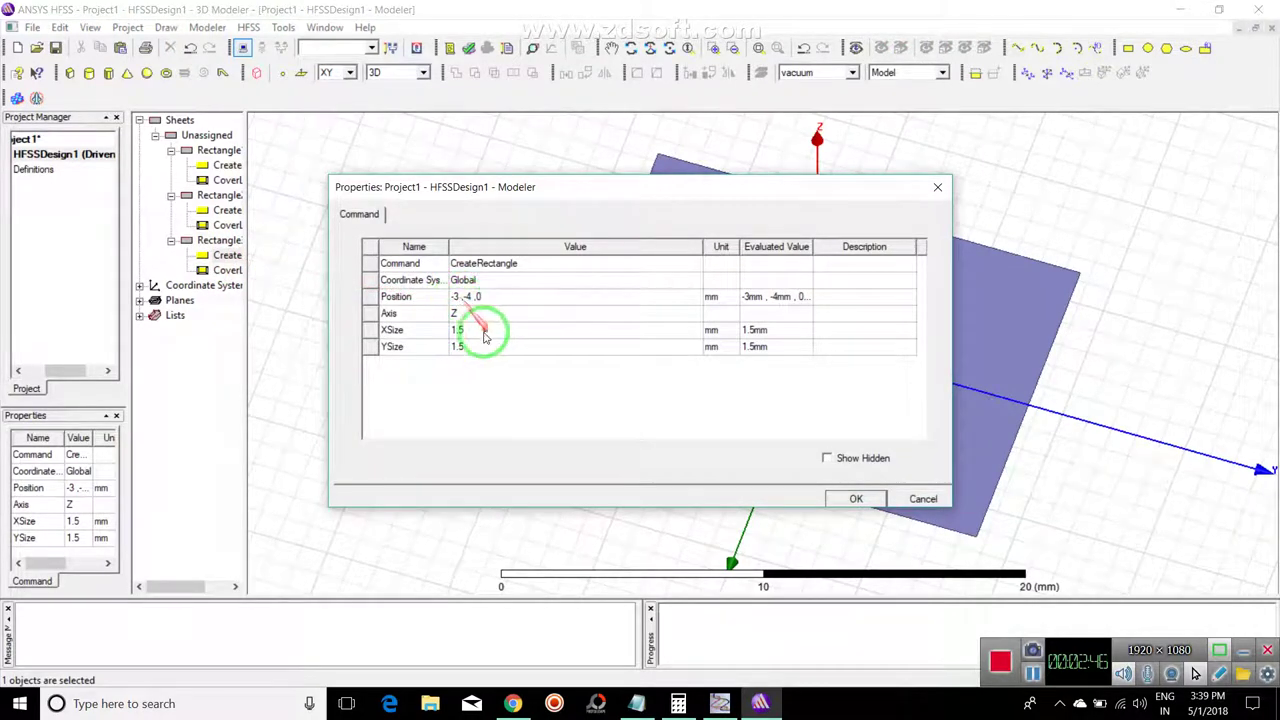
left_click(470, 300)
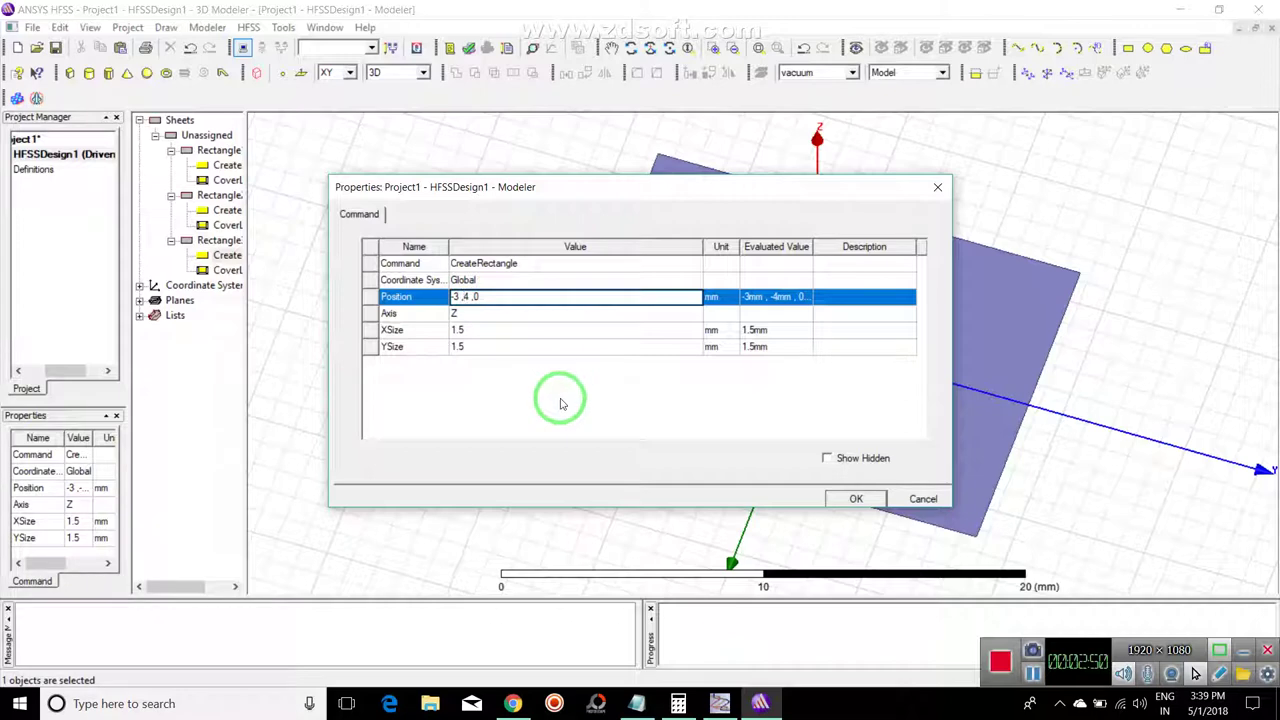
left_click(858, 499)
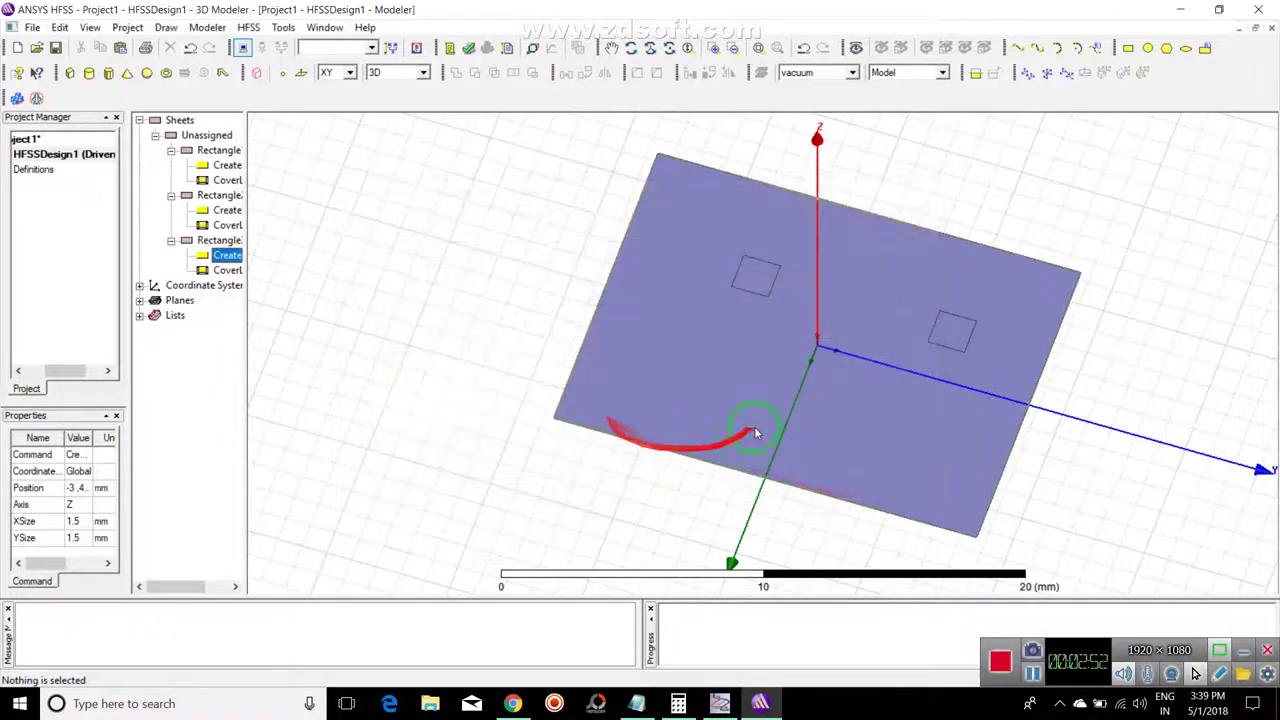
Step: Change the second small square's position to -3, 3, 0 mm
double_click(220, 256)
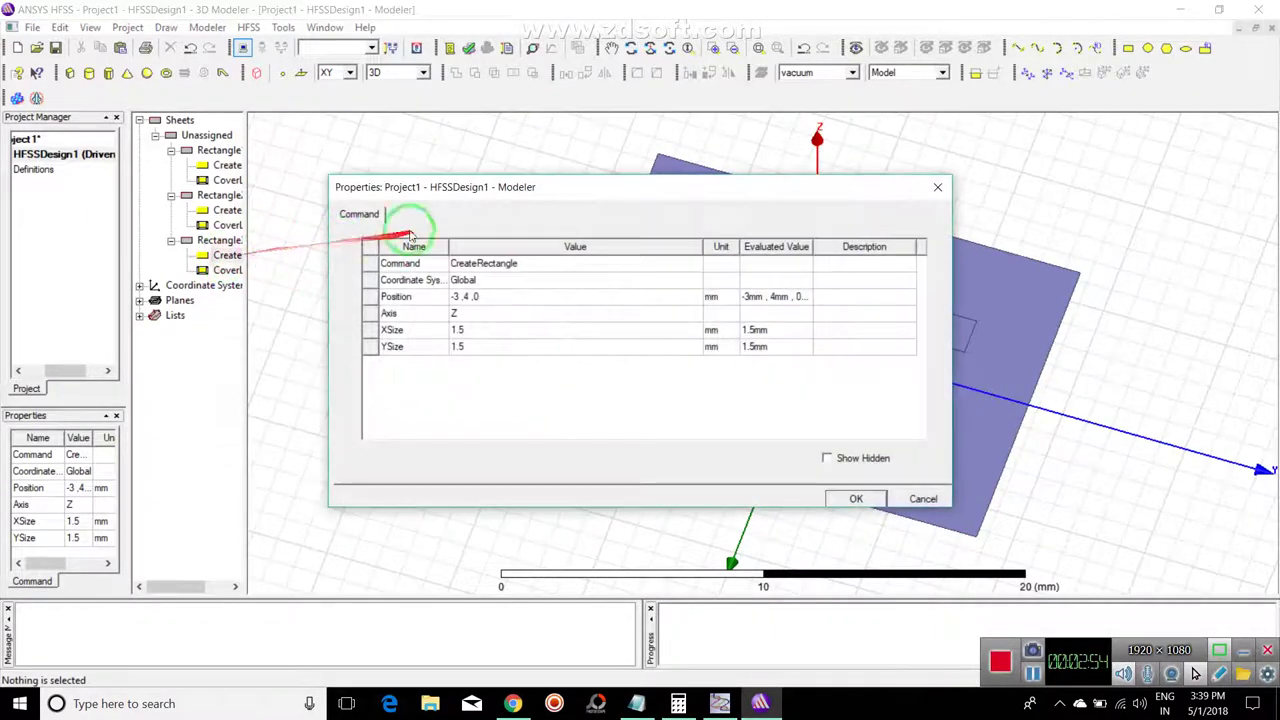
left_click(470, 297)
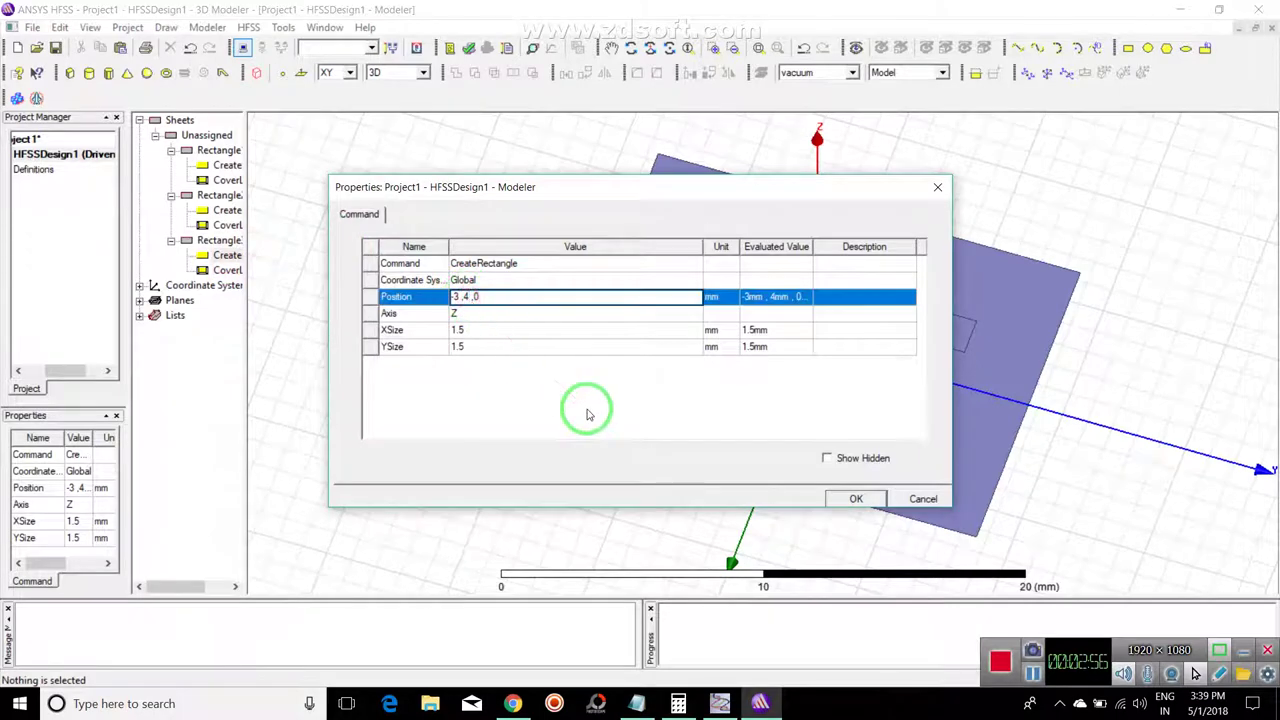
type("3")
key("Return")
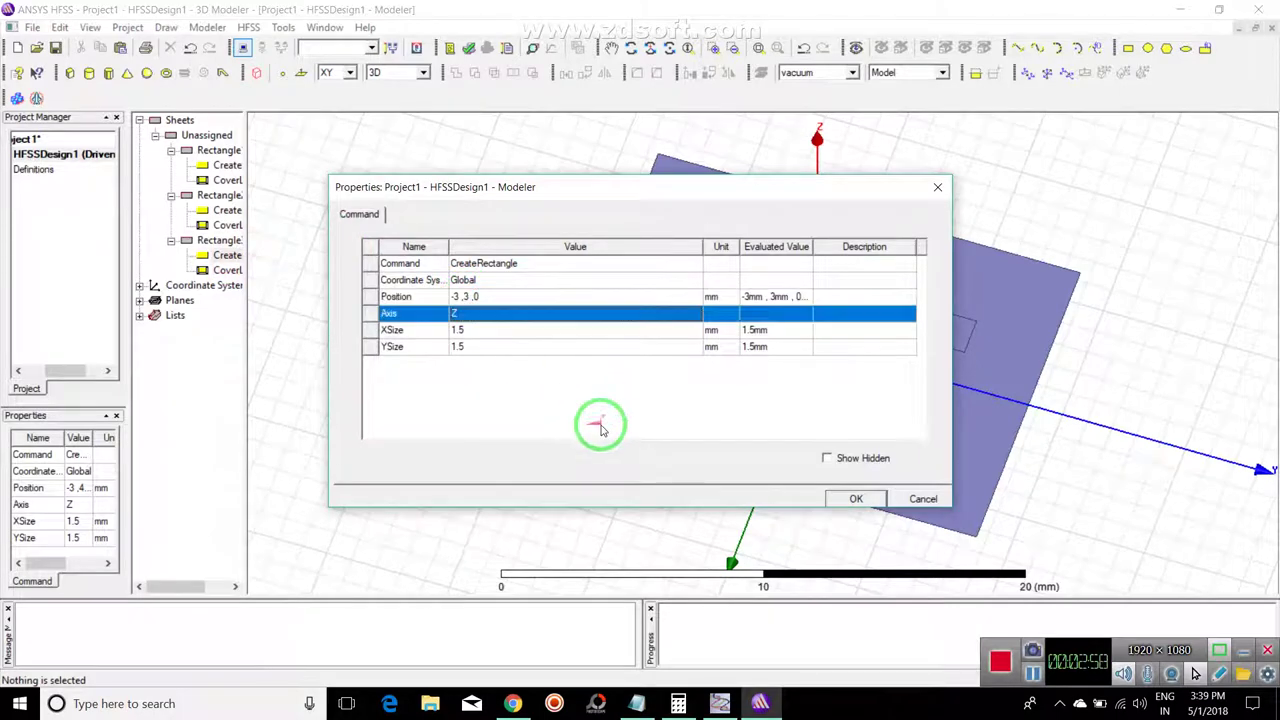
left_click(856, 498)
Step: Set the second small square's position to -3, 2.5, 0 mm
left_click_drag(803, 397, 808, 449, "alt")
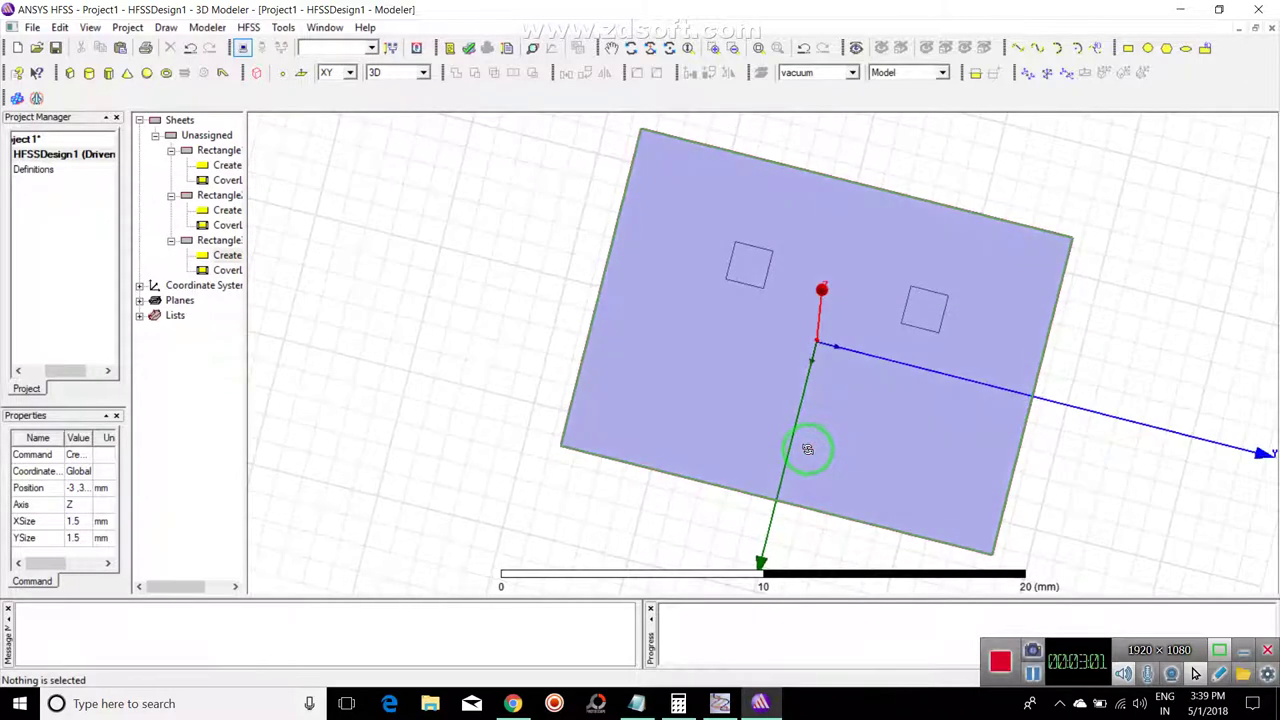
double_click(220, 255)
left_click(477, 298)
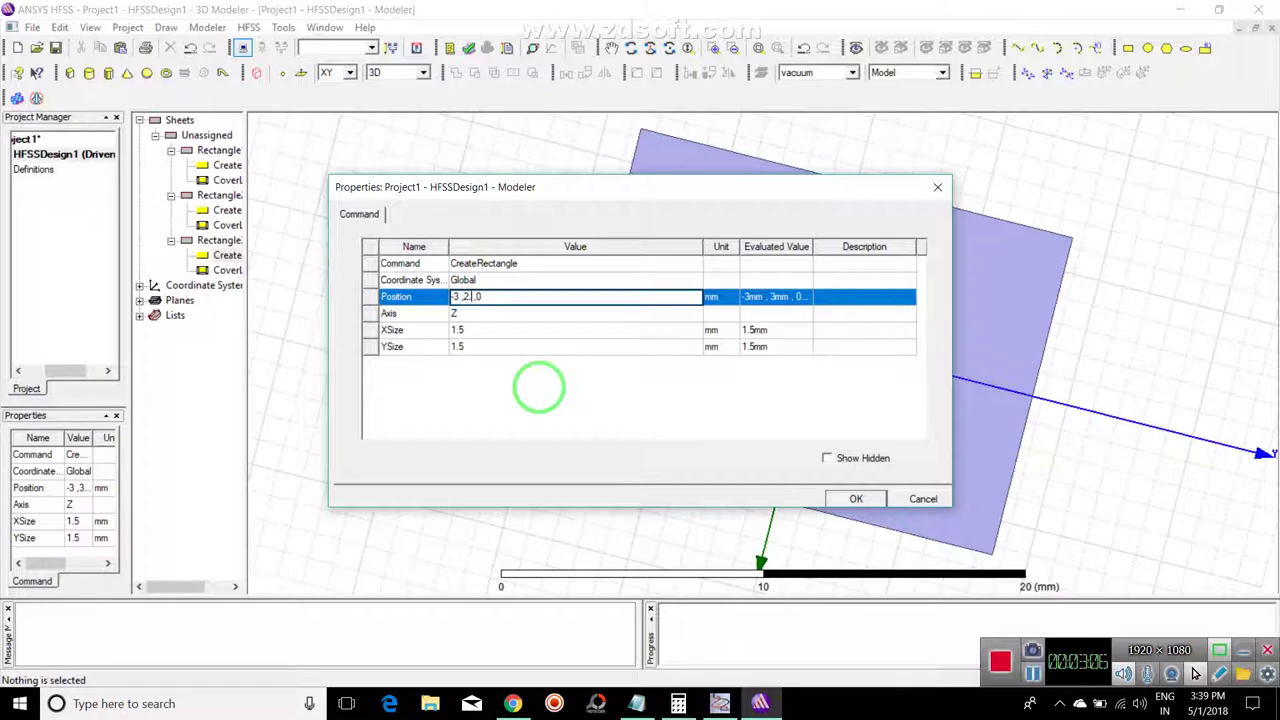
type("2.5")
left_click(856, 498)
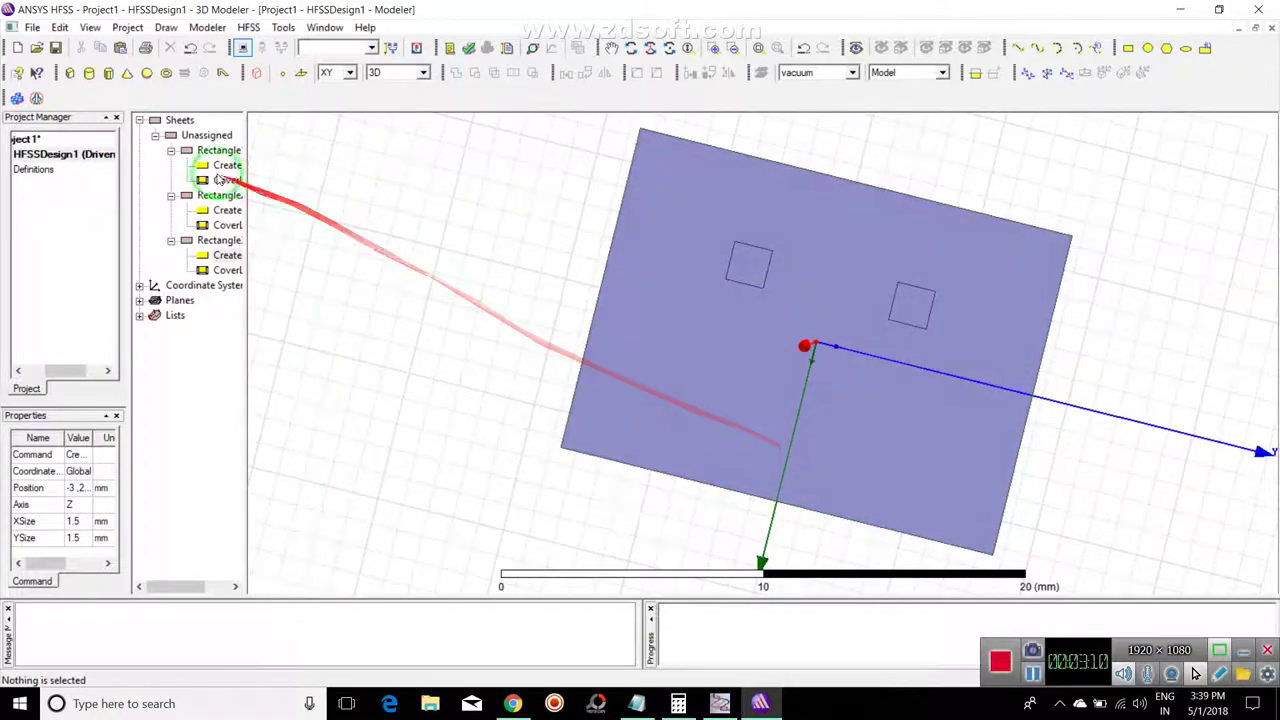
right_click(421, 247)
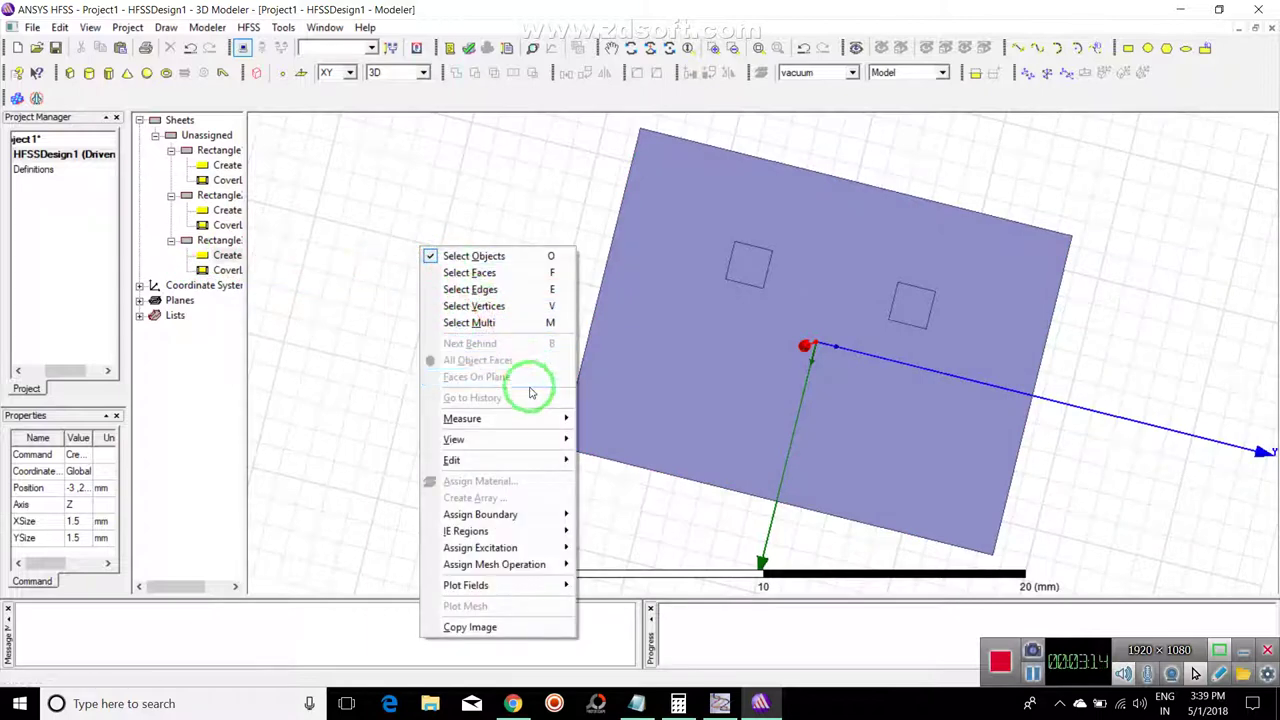
mouse_move(542, 515)
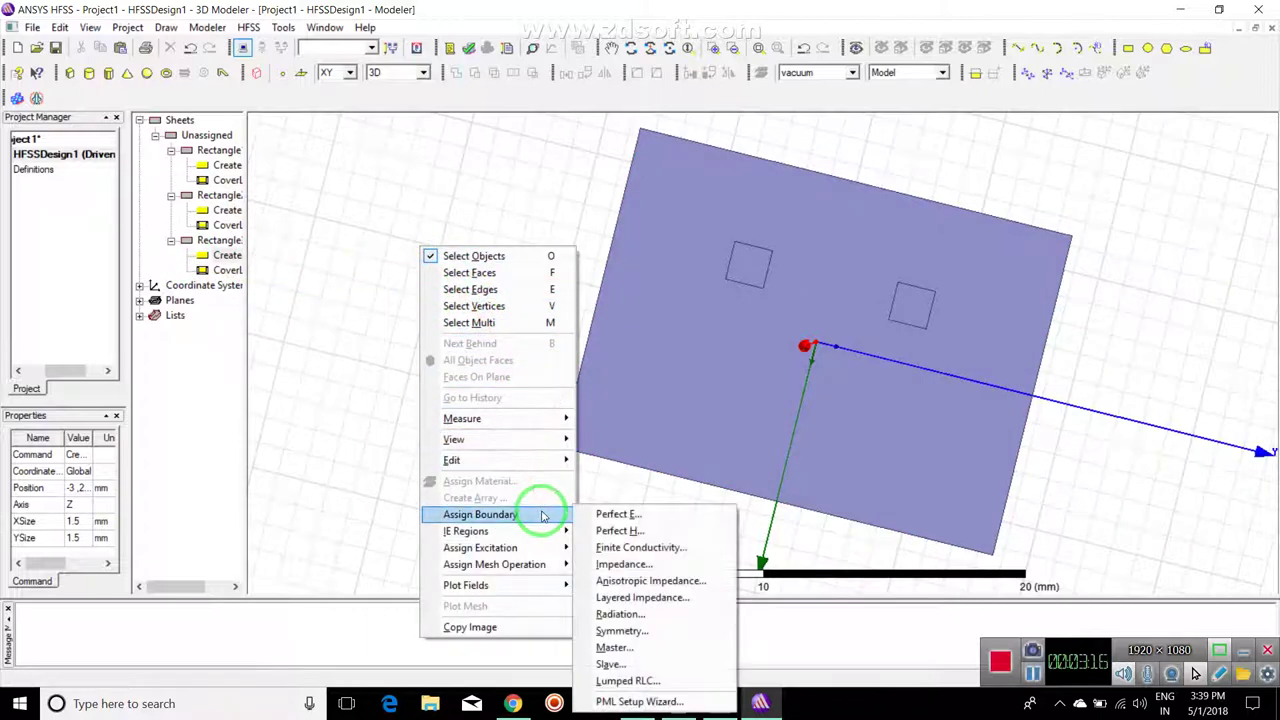
mouse_move(530, 439)
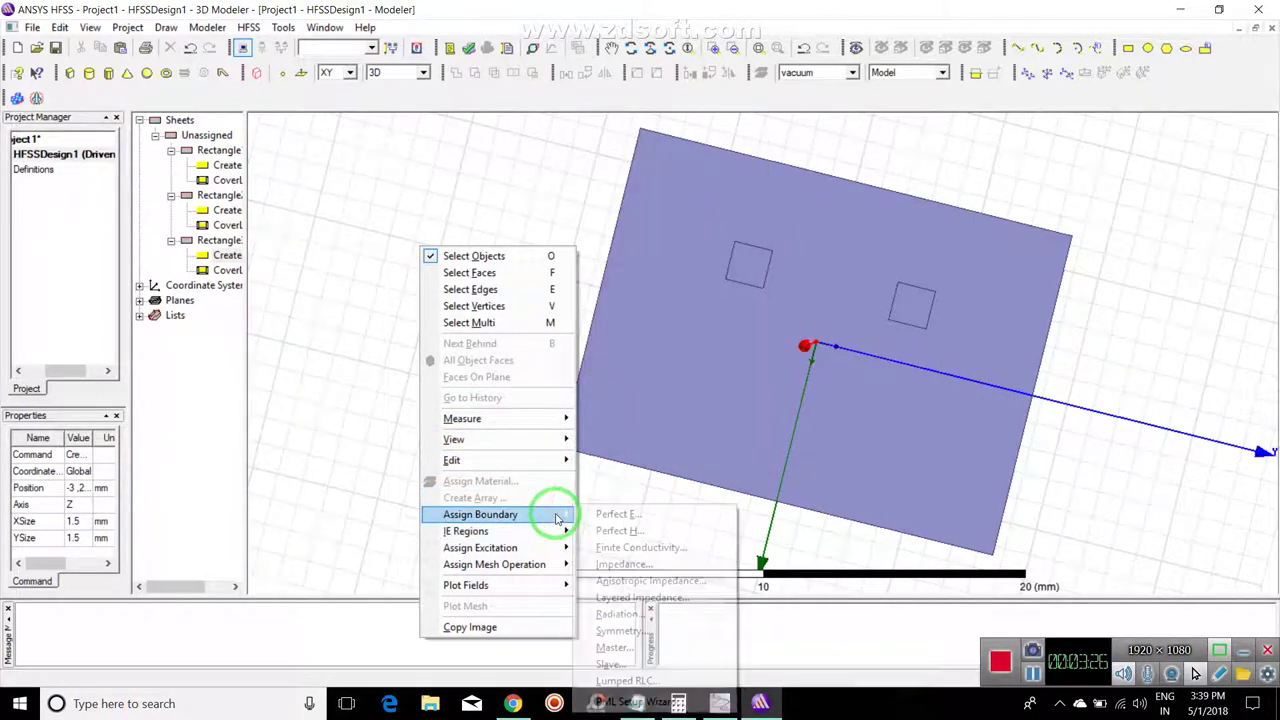
left_click(338, 255)
Step: Paste a third small square from the copied one and set its position to 3, -4, 0 mm
right_click(338, 255)
mouse_move(453, 466)
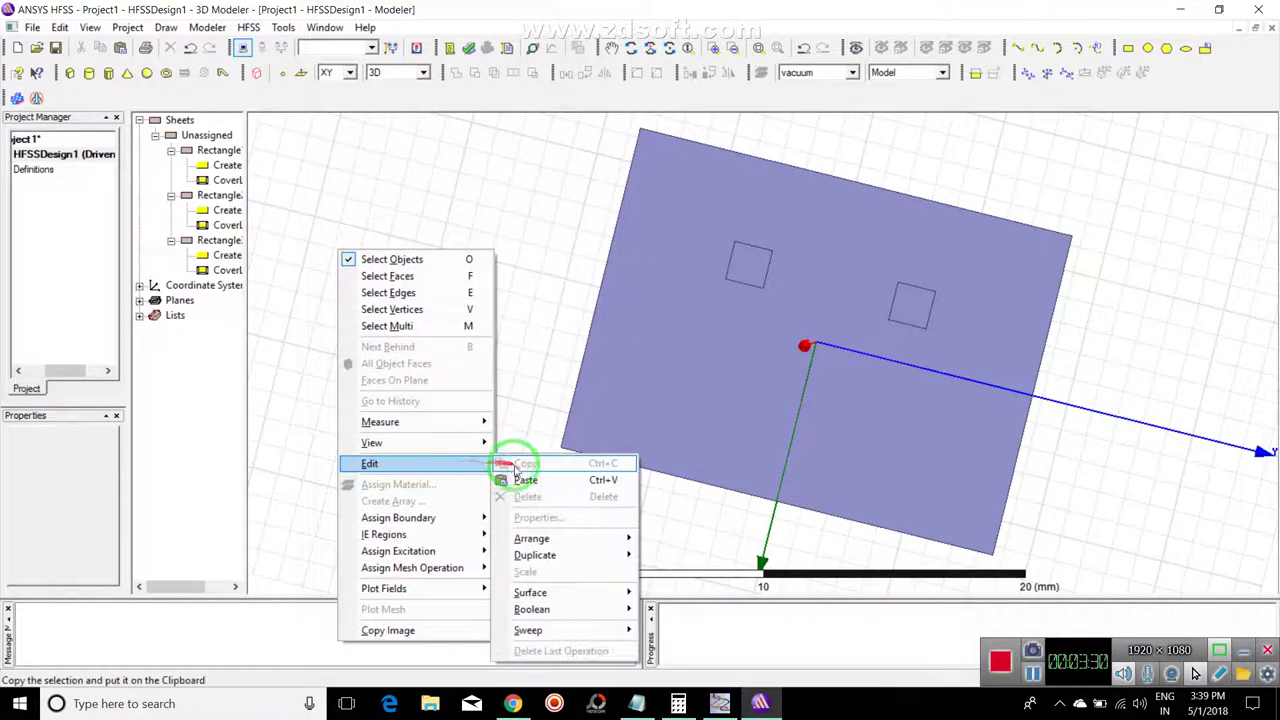
left_click(514, 478)
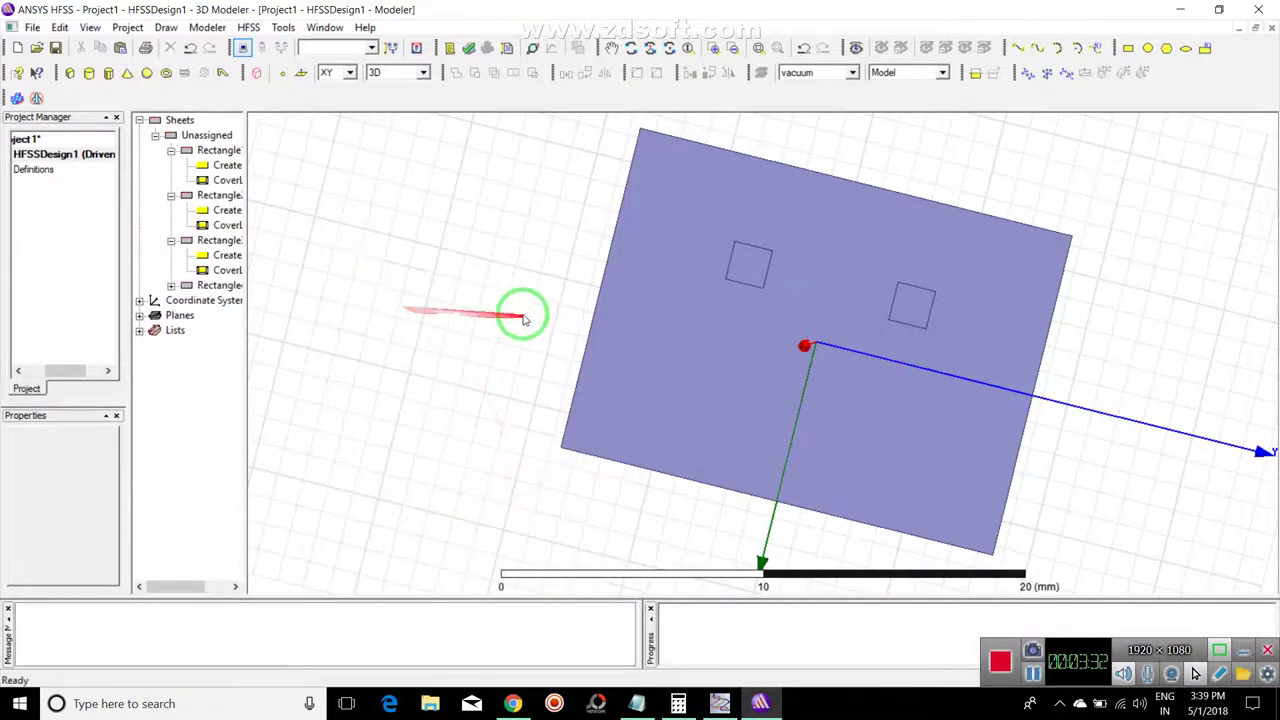
left_click(171, 286)
left_click(227, 300)
right_click(228, 302)
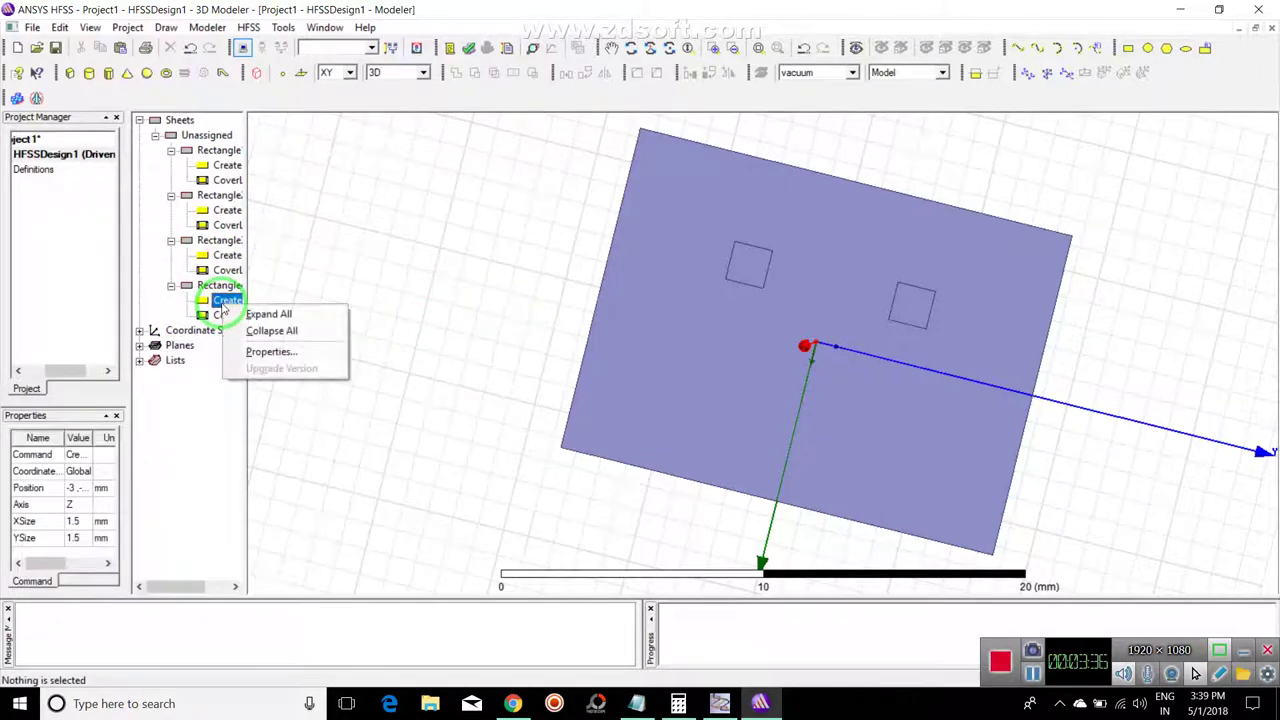
double_click(227, 300)
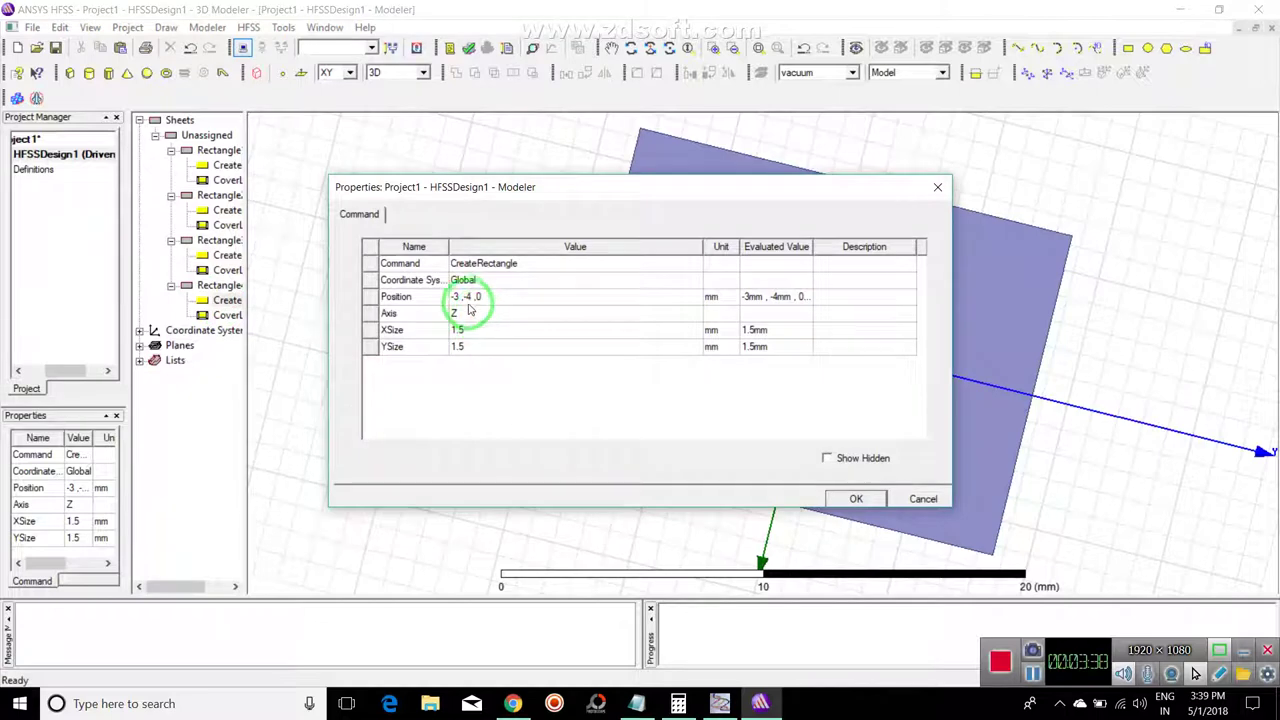
left_click(455, 299)
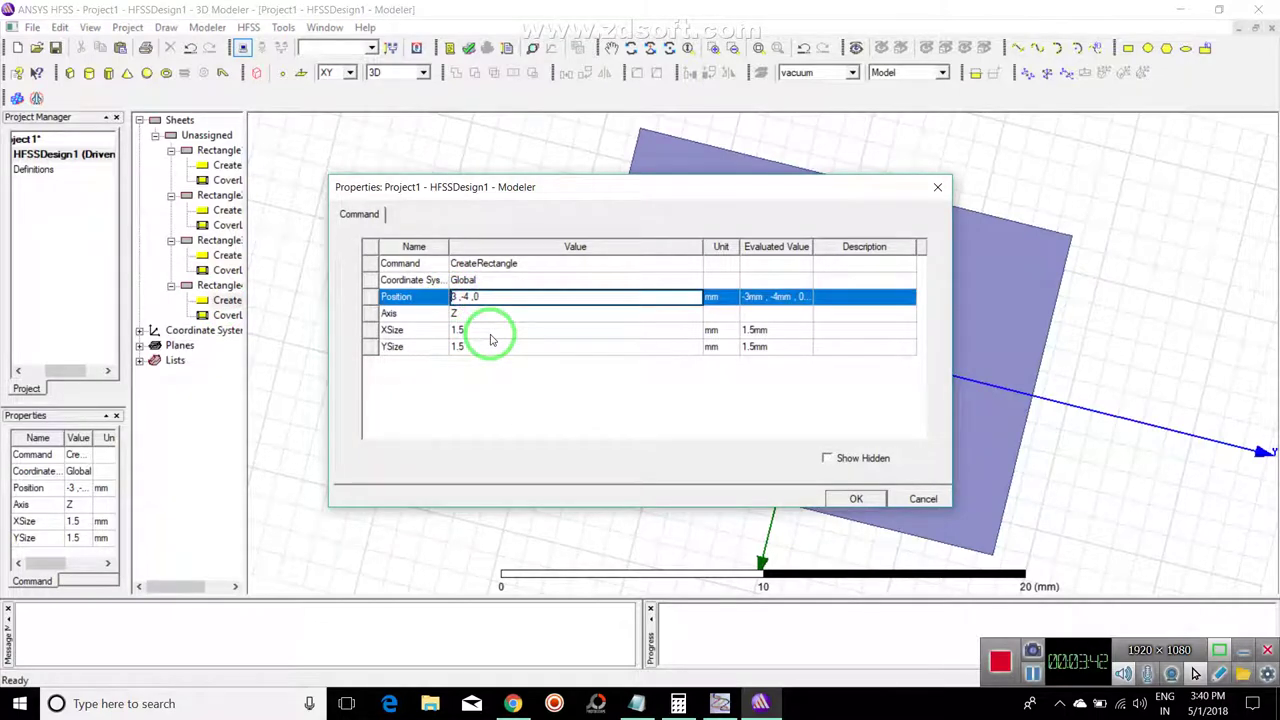
left_click(854, 498)
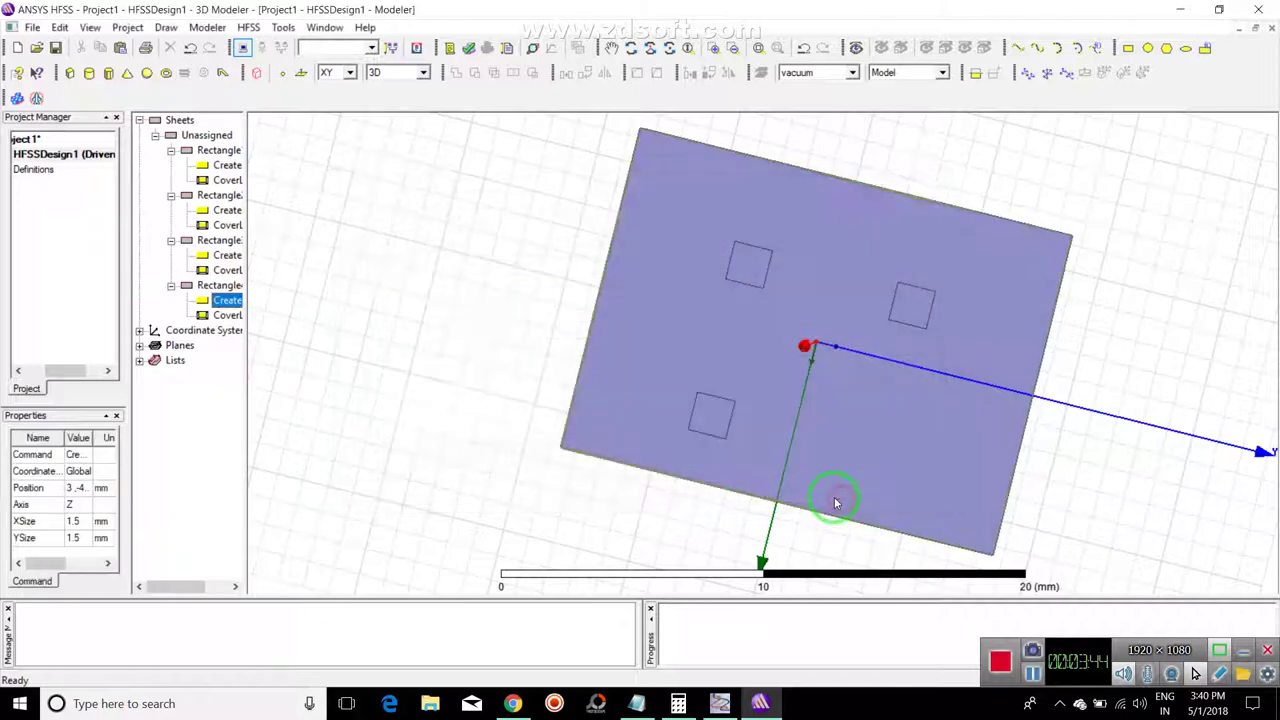
Step: Change the third small square's position to 2.5, -4, 0 mm
double_click(228, 300)
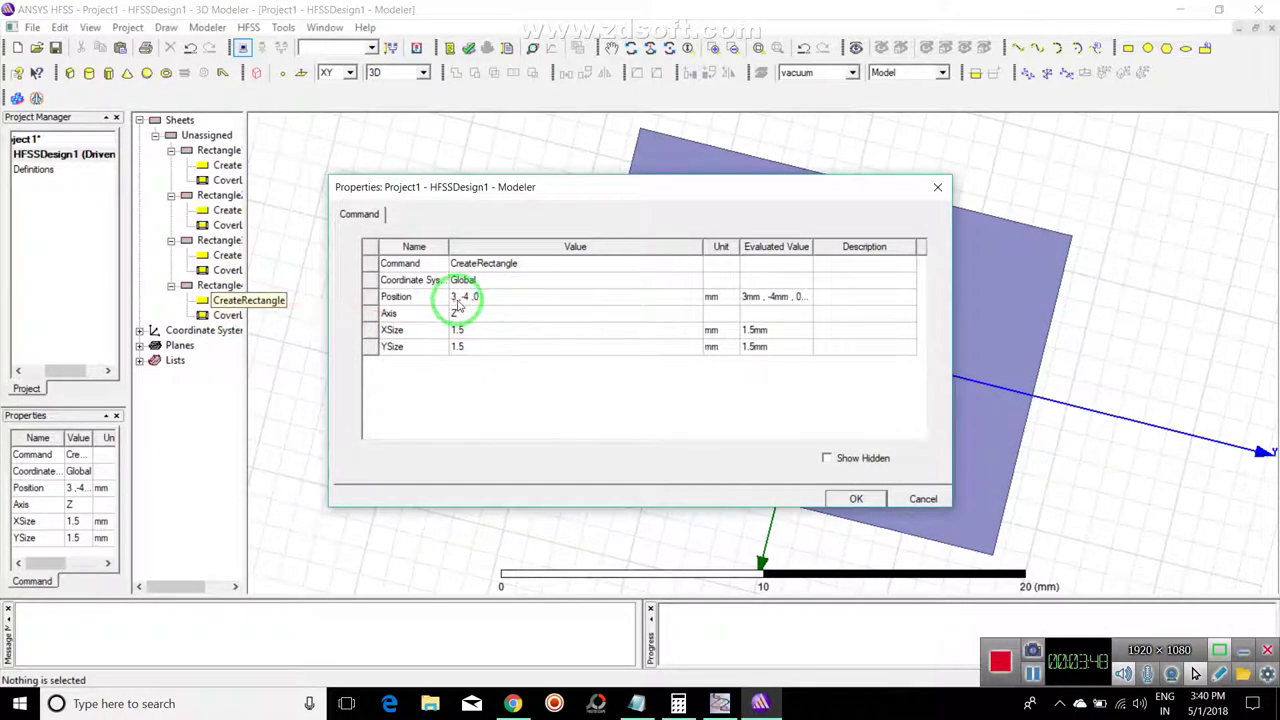
left_click(458, 300)
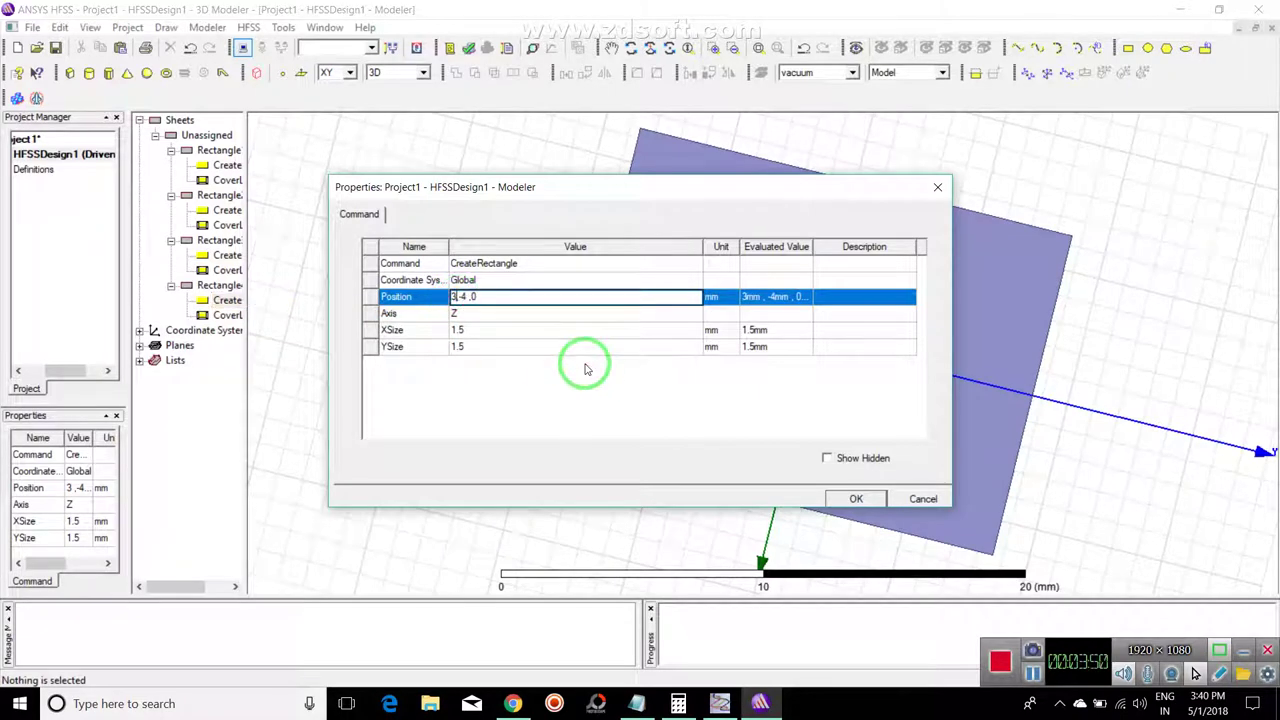
left_click(851, 498)
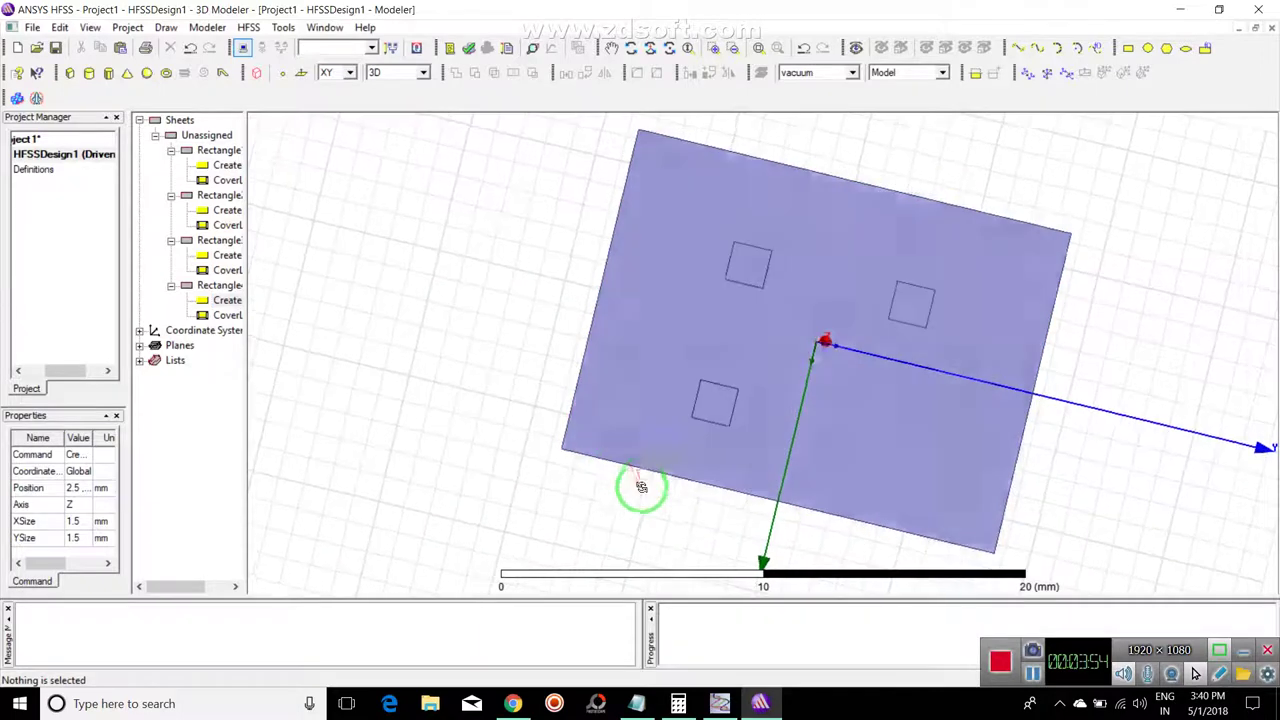
Step: Set the third small square's position to 2, -4, 0 mm
double_click(228, 302)
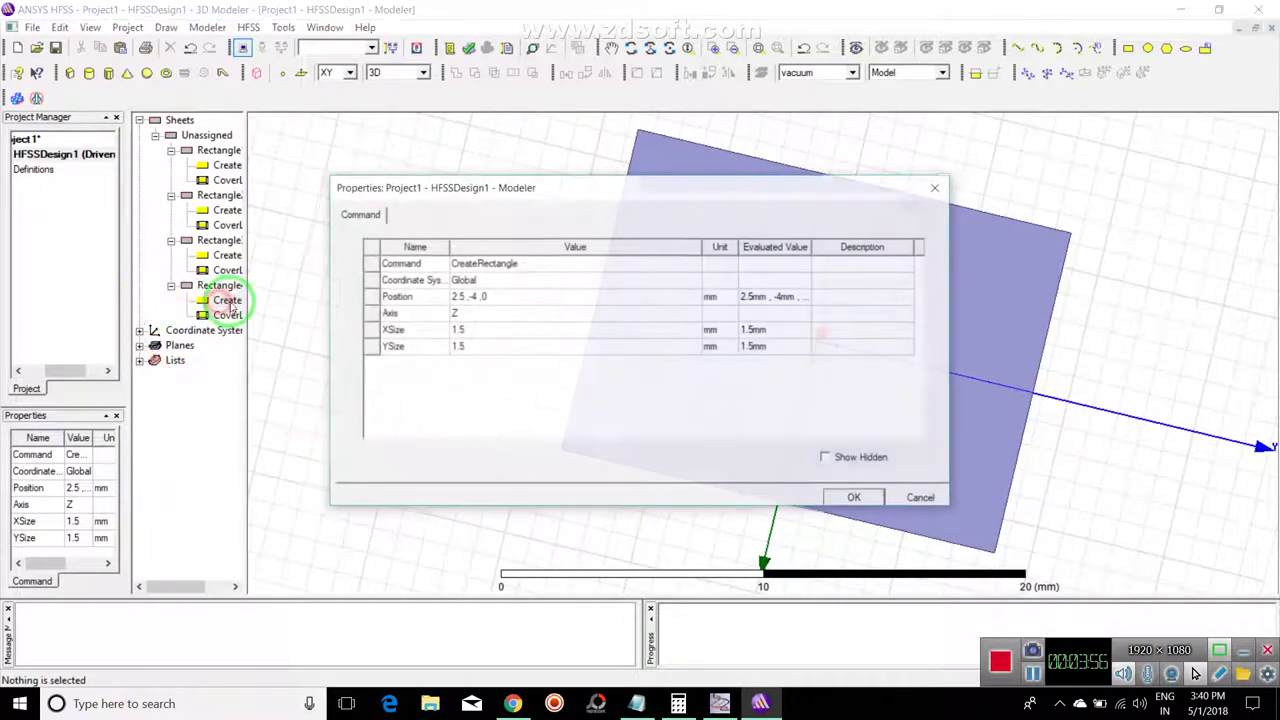
left_click(467, 297)
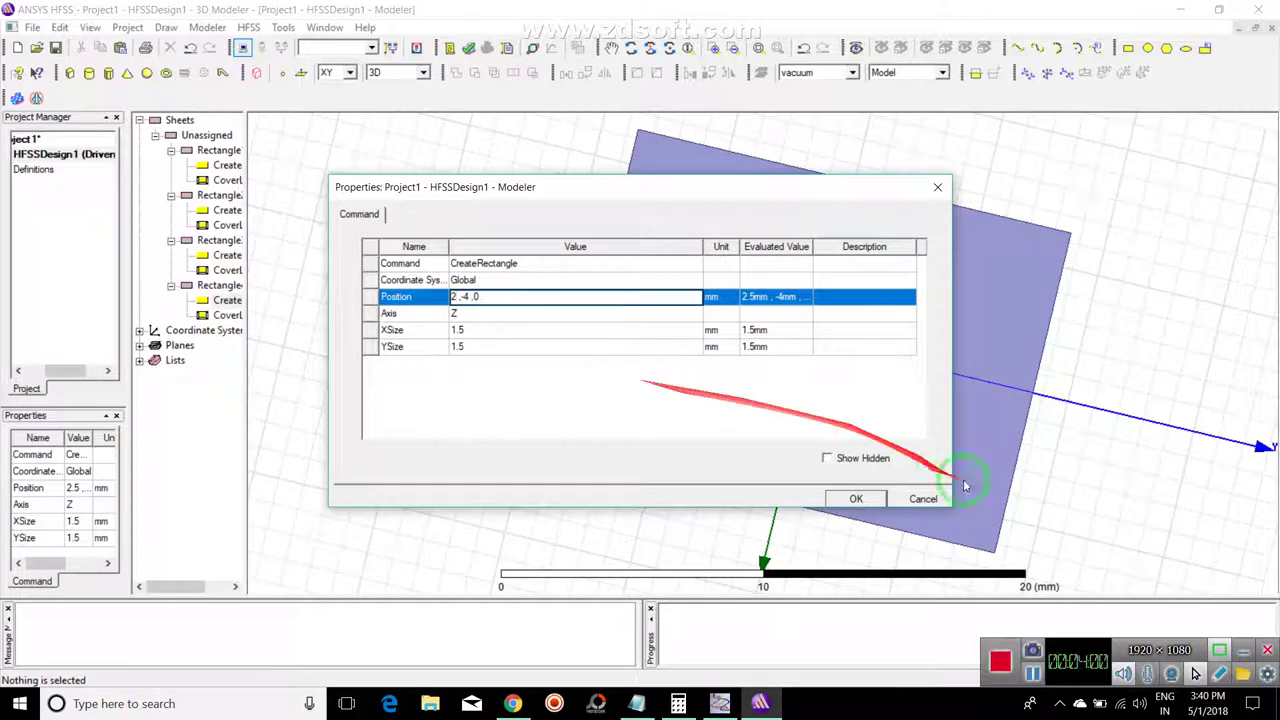
left_click(856, 498)
Step: Paste a fourth small square from the copied one and set its position to 3, 4, 0 mm
left_click_drag(533, 342, 577, 350, "alt")
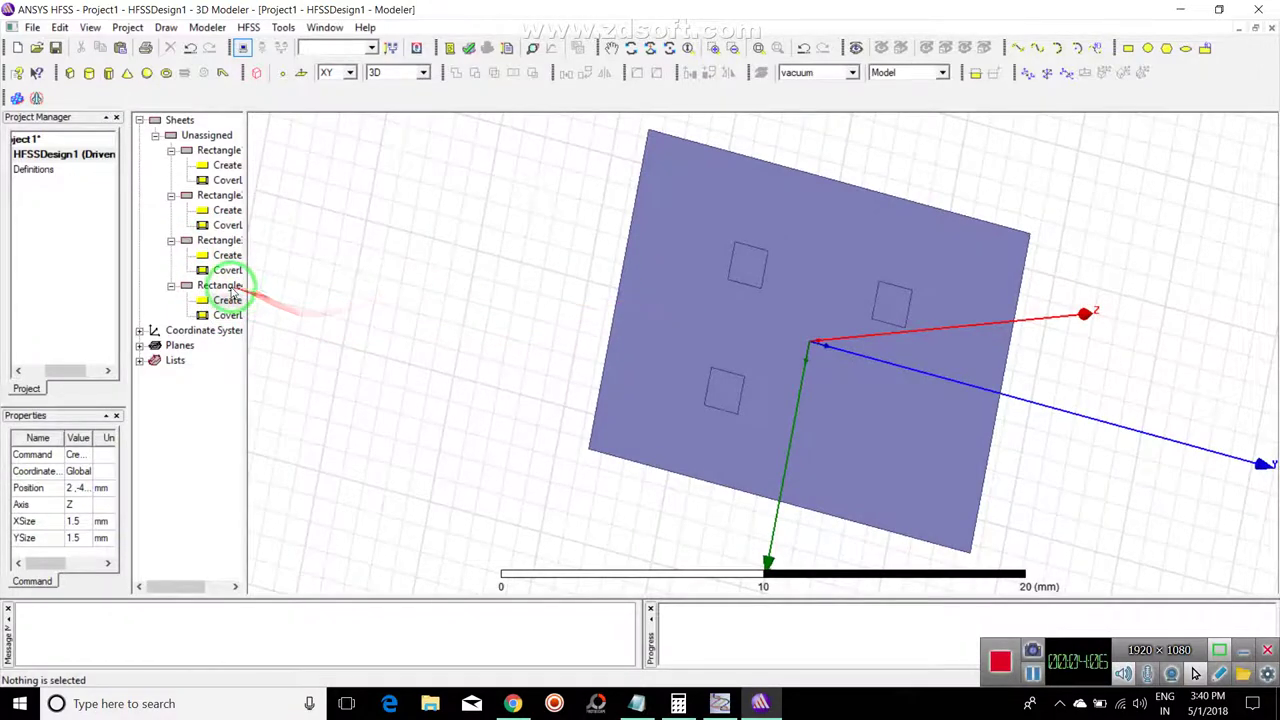
right_click(481, 288)
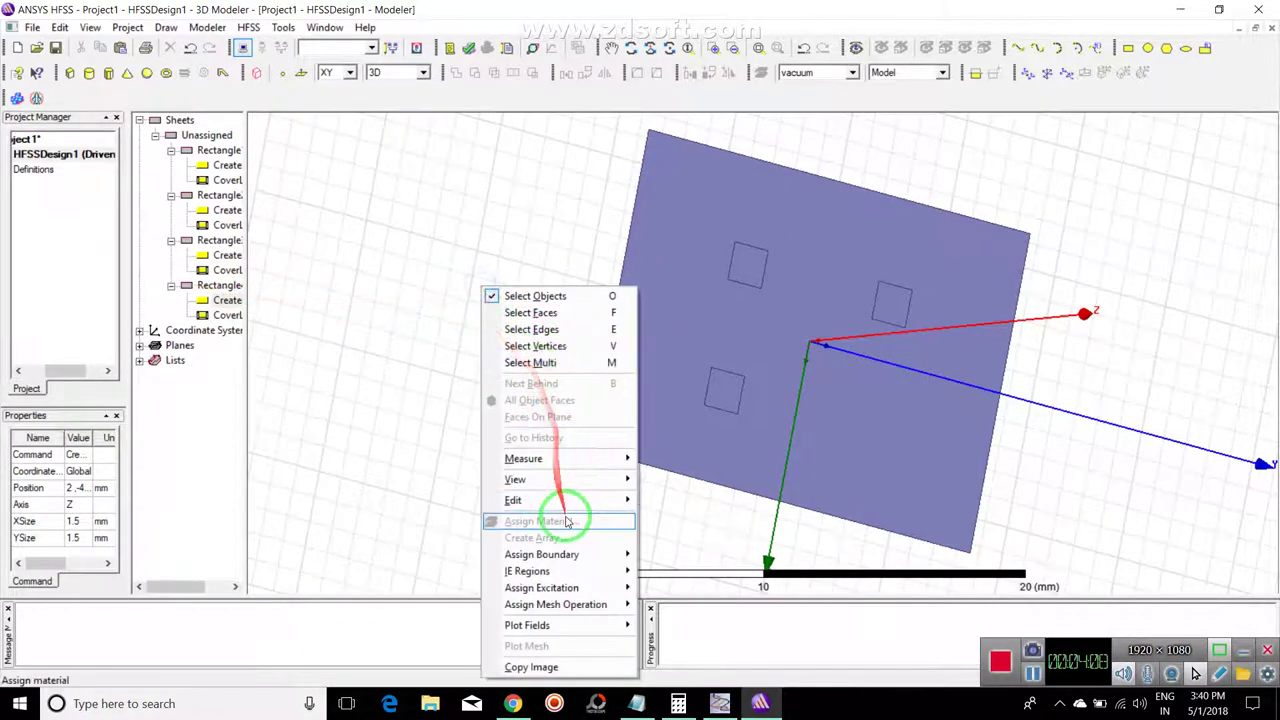
mouse_move(580, 500)
left_click(684, 518)
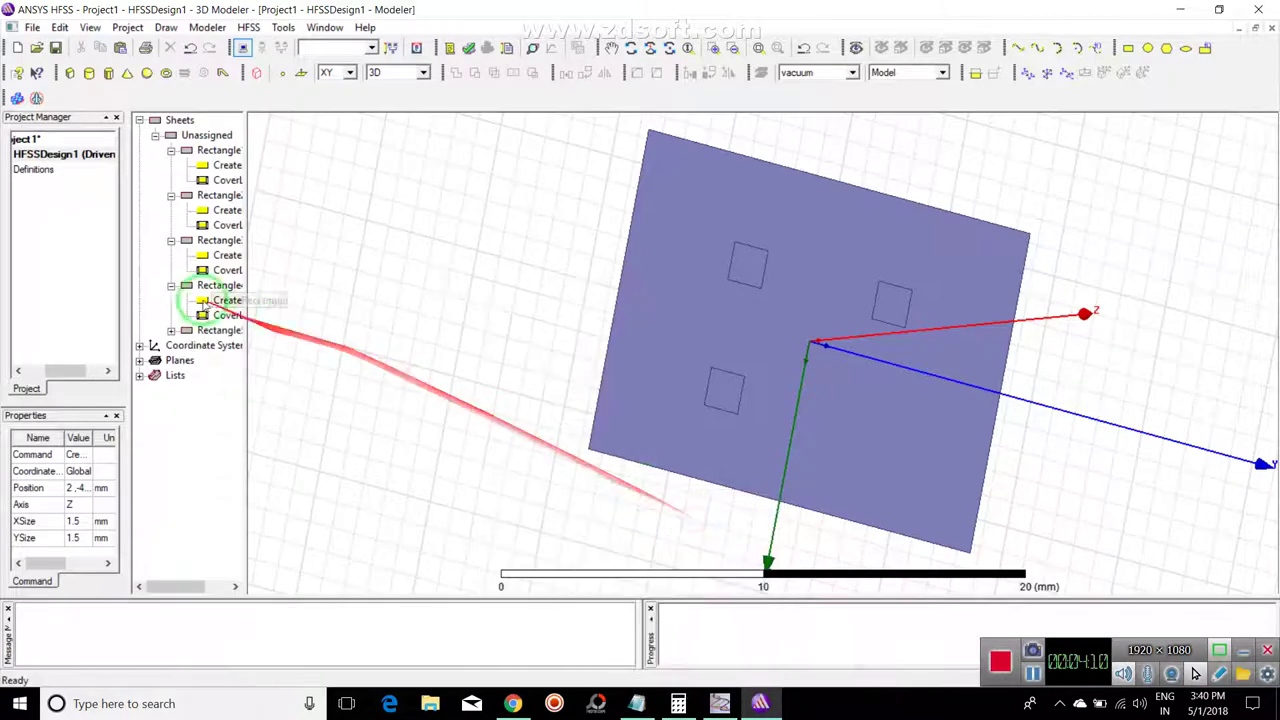
left_click(172, 331)
double_click(227, 345)
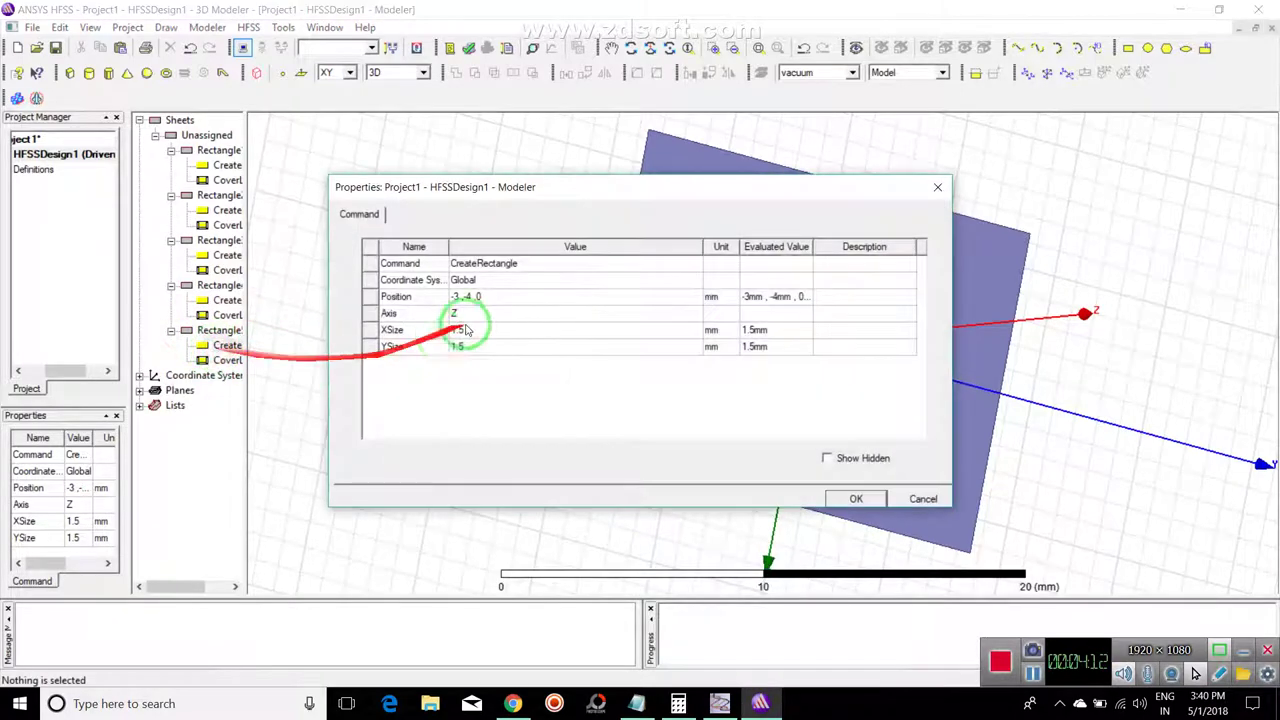
left_click(468, 297)
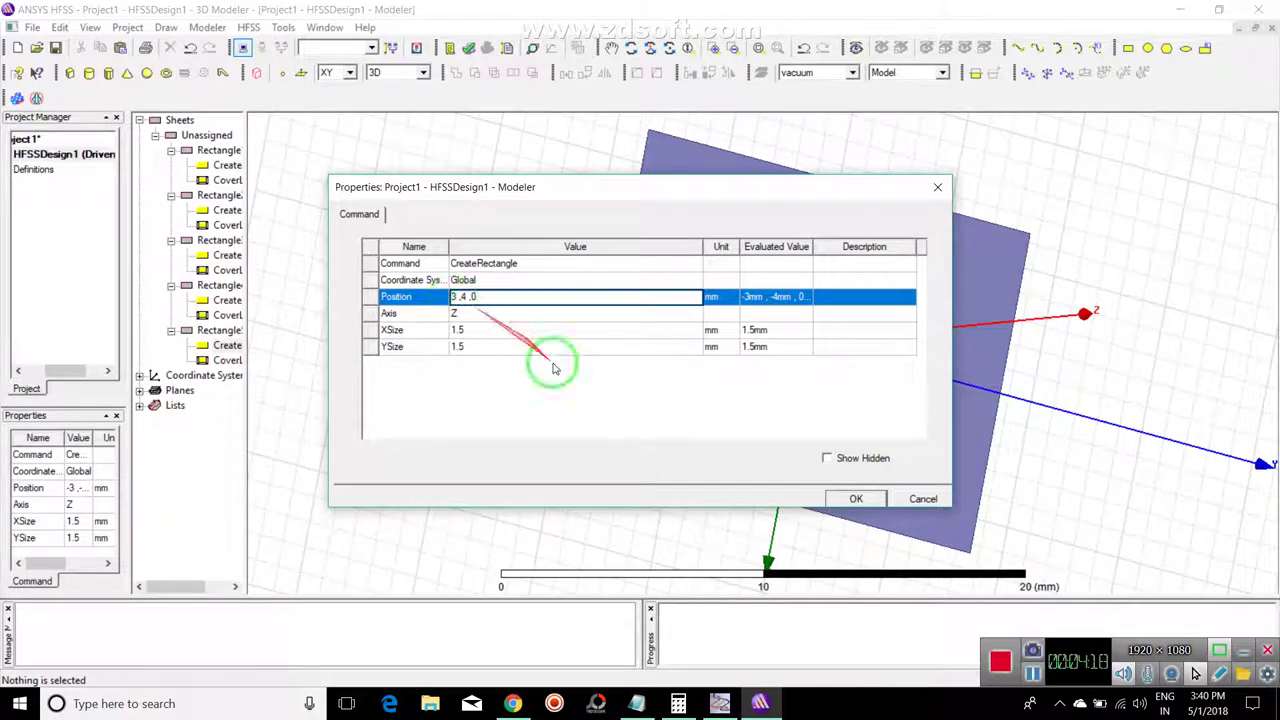
left_click(855, 498)
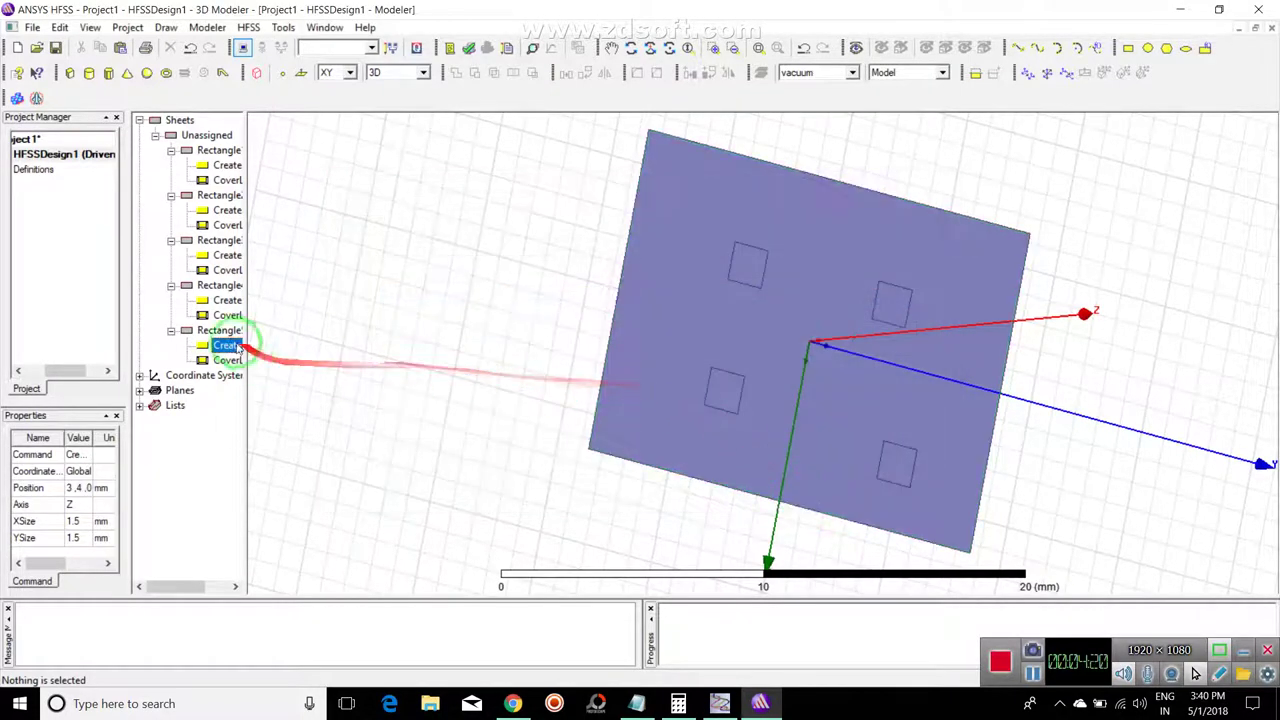
Step: Set the fourth small square's position to 2, 2, 0 mm
double_click(238, 346)
left_click(463, 300)
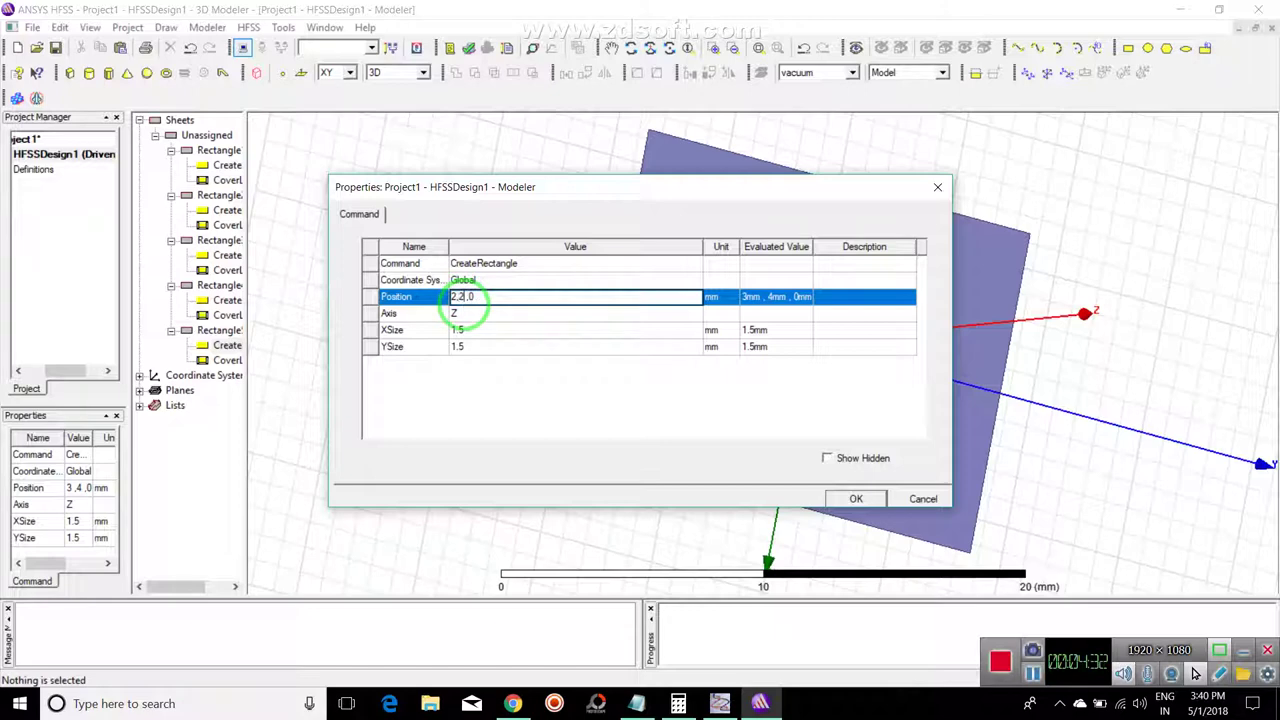
left_click(850, 498)
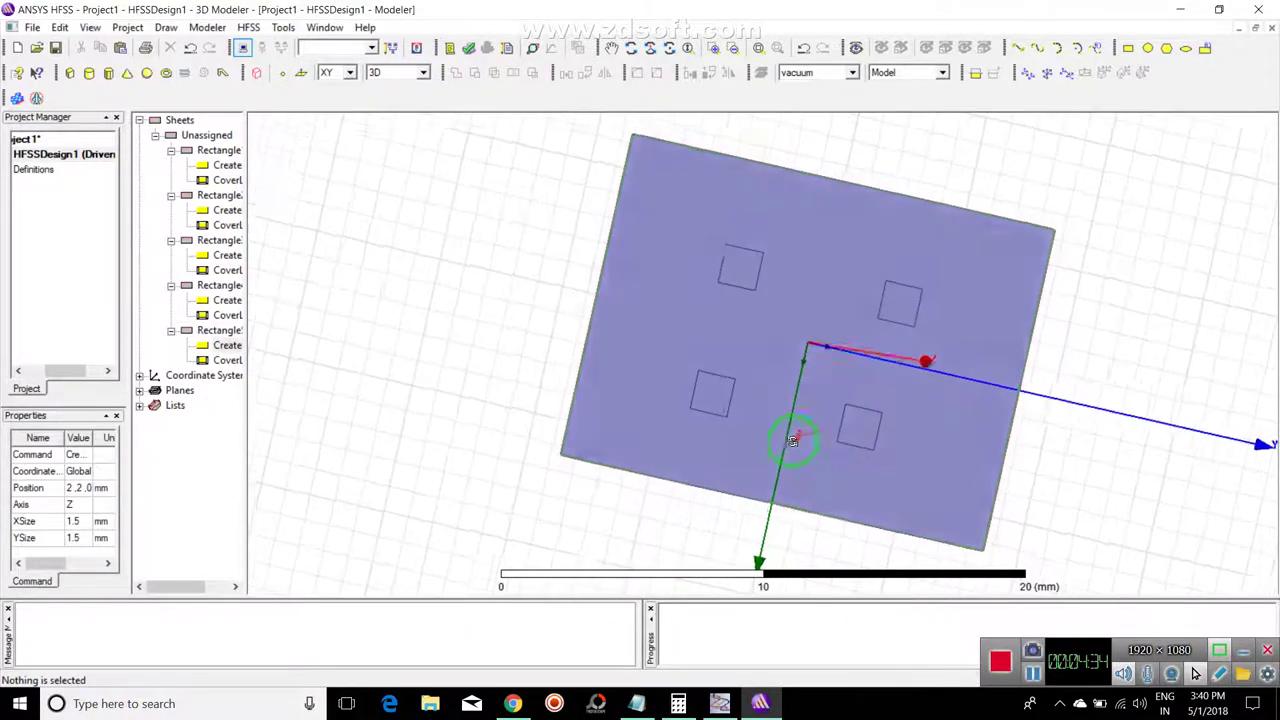
left_click_drag(792, 440, 747, 430, "alt")
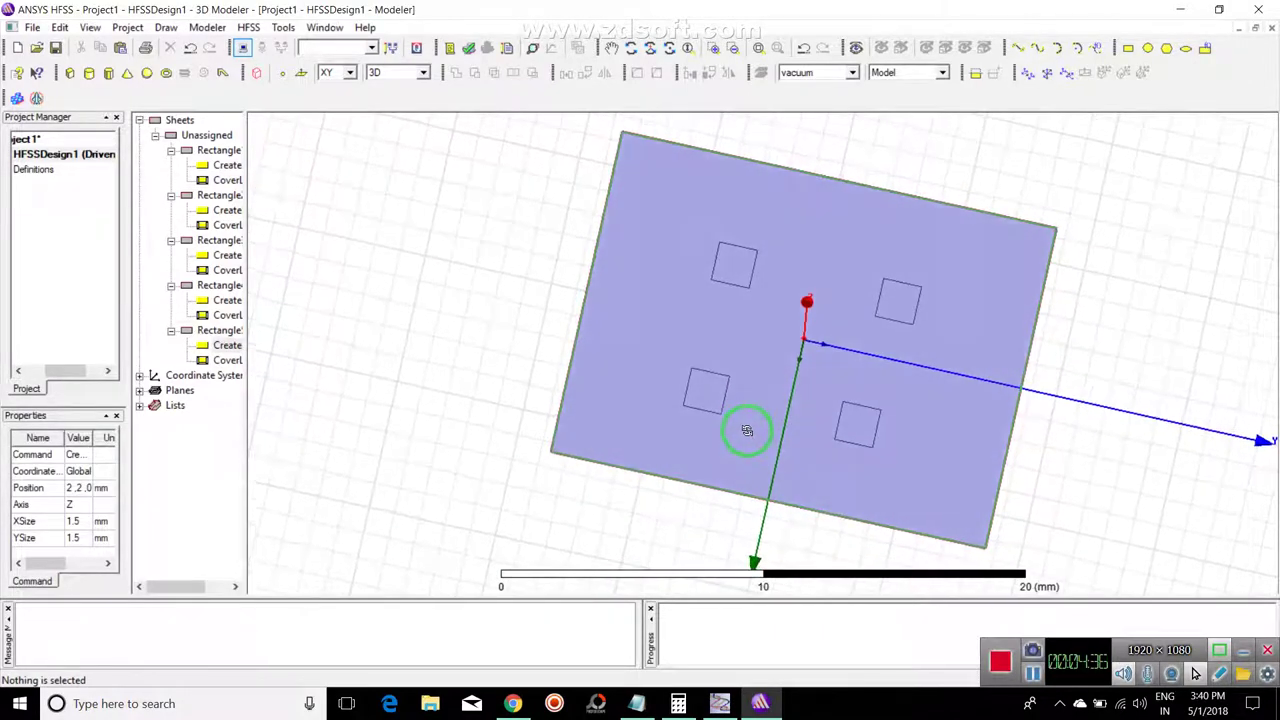
Step: Change the fourth small square's position to 2, 2.5, 0 mm
double_click(227, 345)
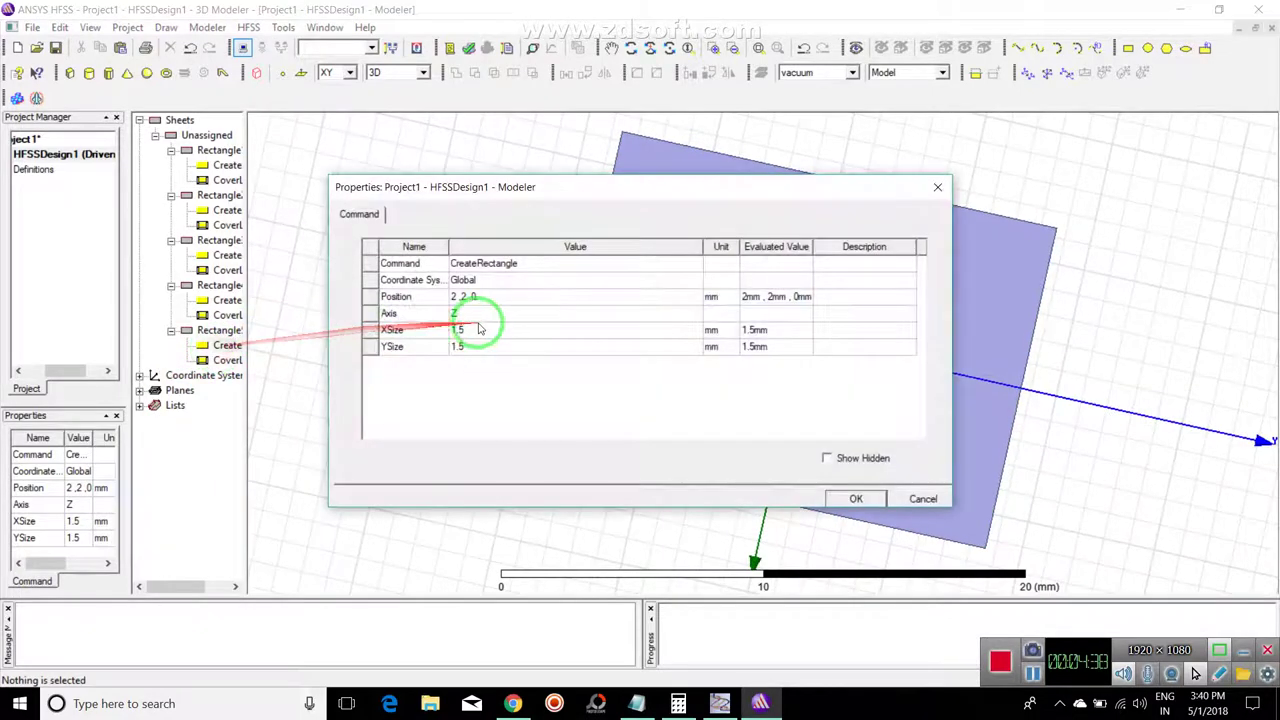
left_click(466, 298)
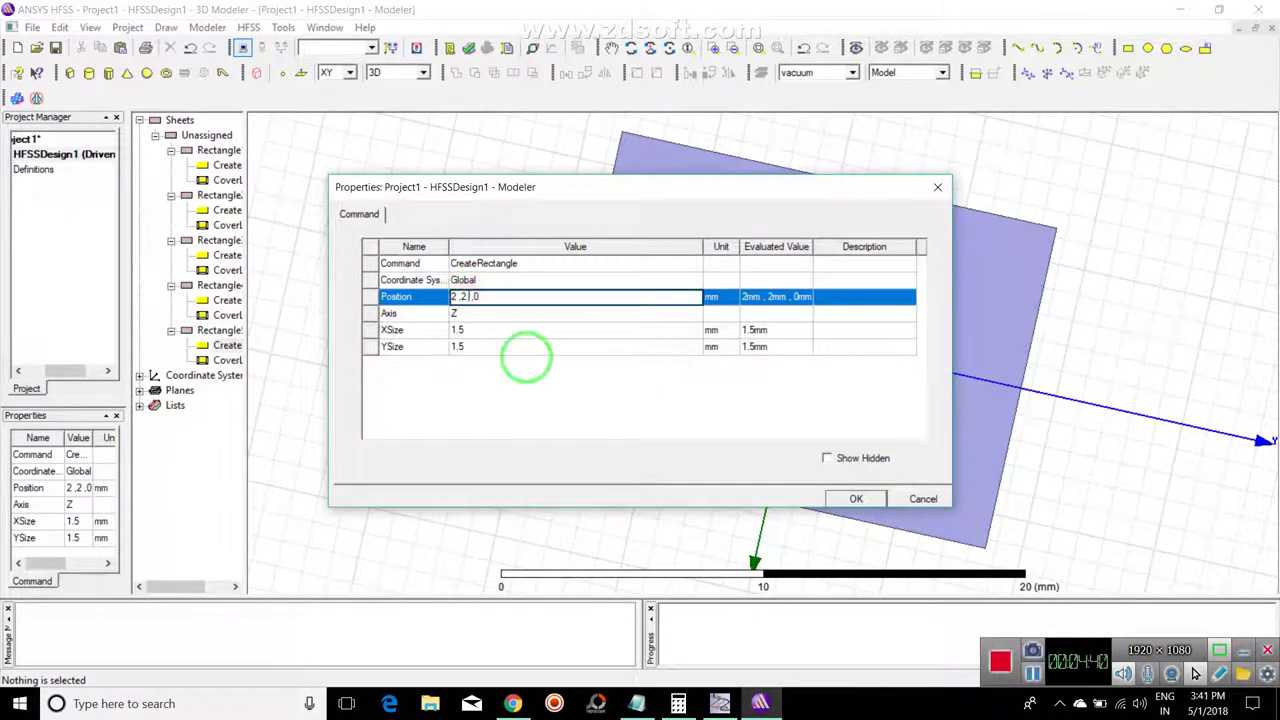
key("Return")
left_click(855, 498)
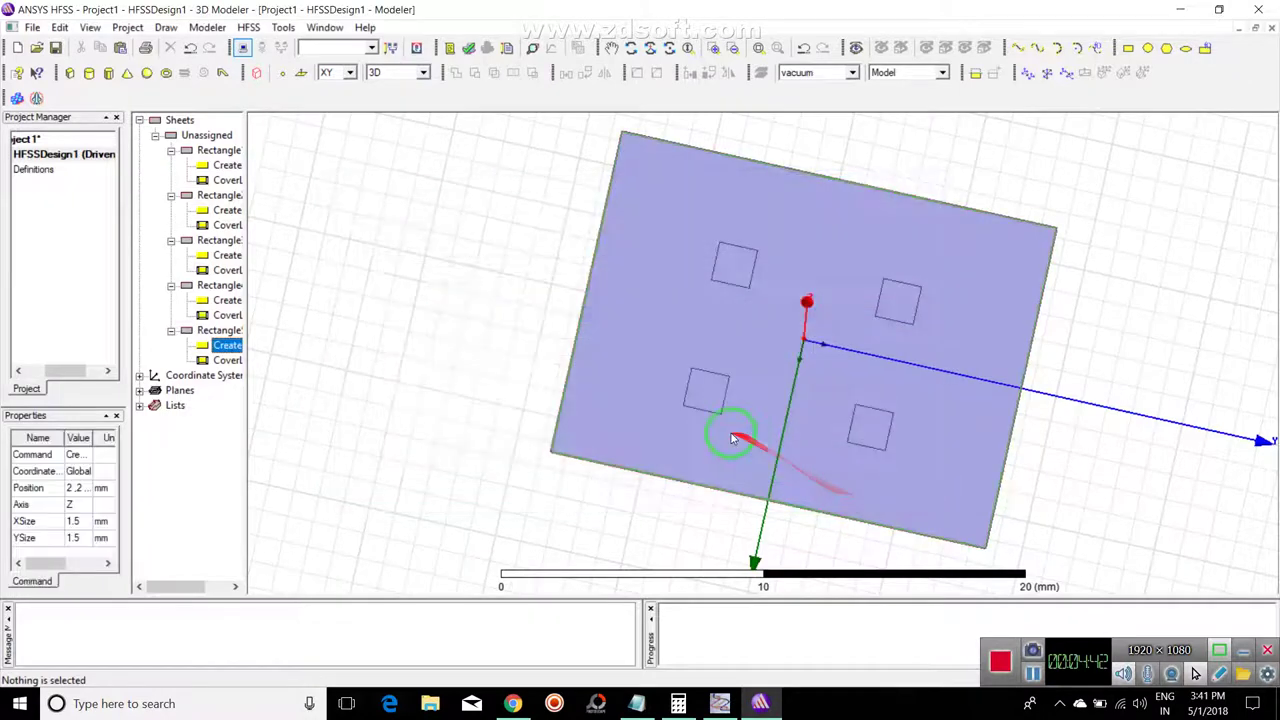
left_click_drag(732, 438, 746, 425, "alt")
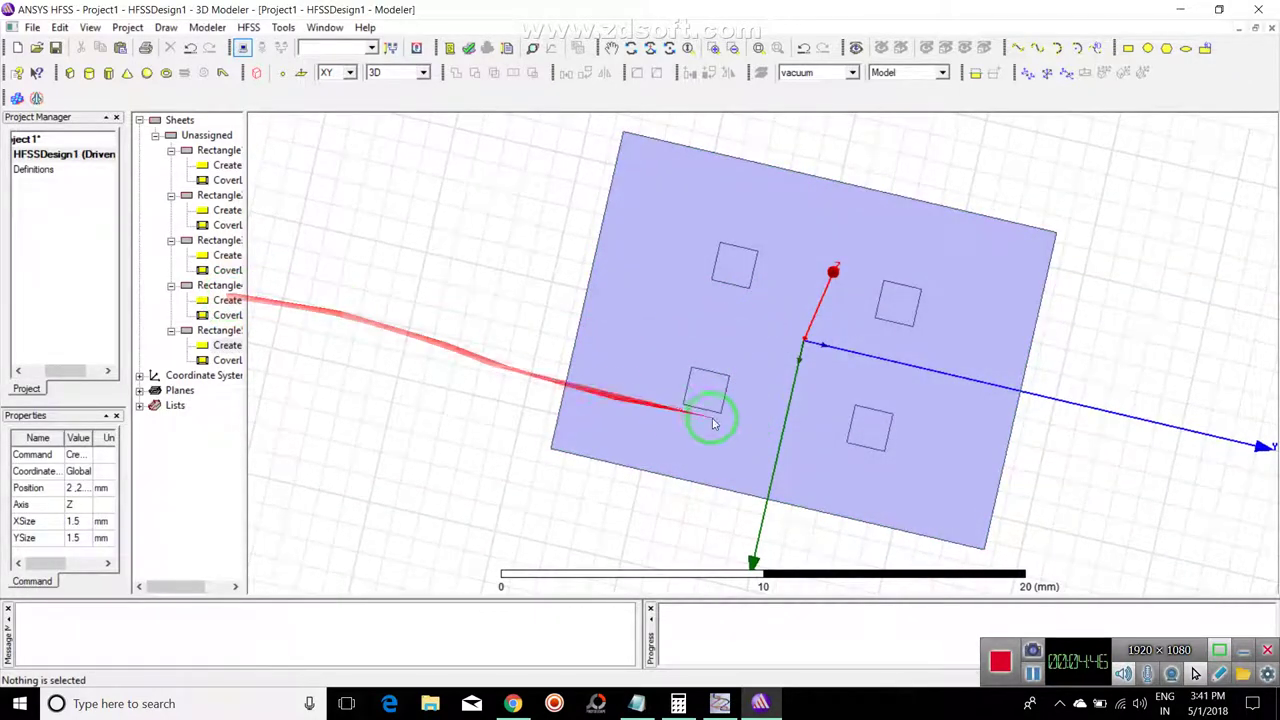
Step: Set the third small square's position to 1.5, -4, 0 mm
left_click(716, 394)
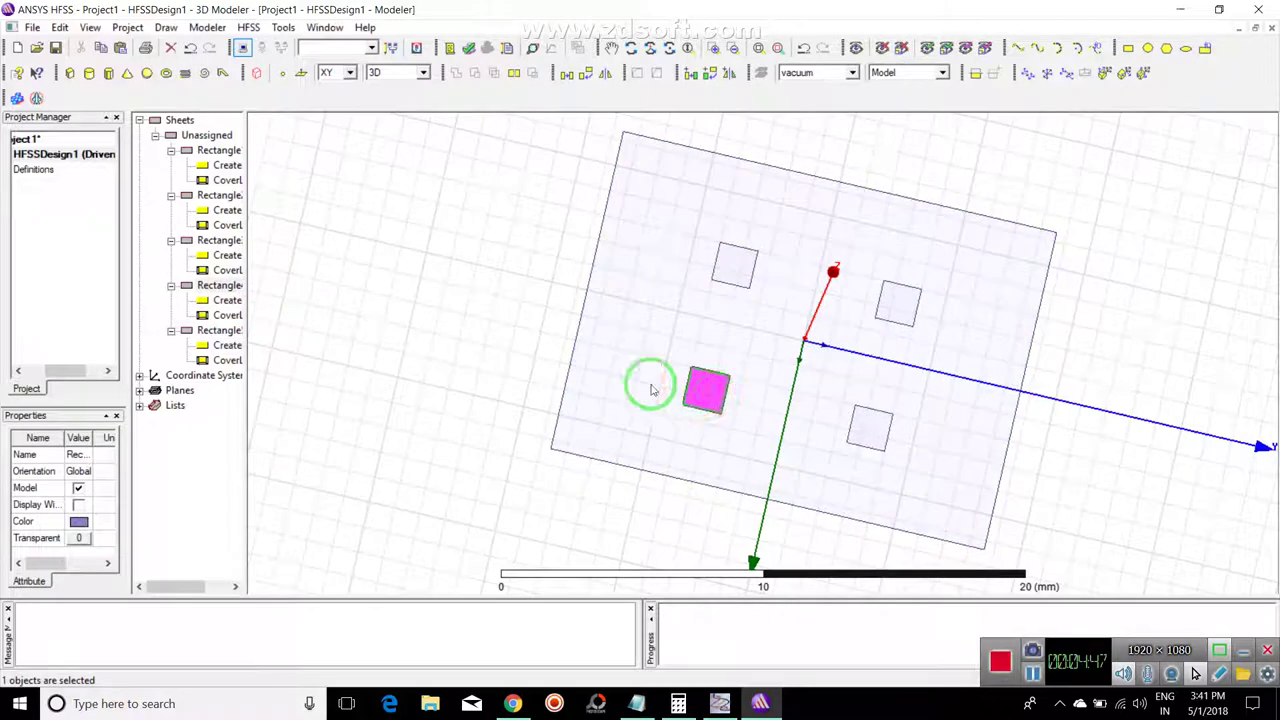
double_click(226, 302)
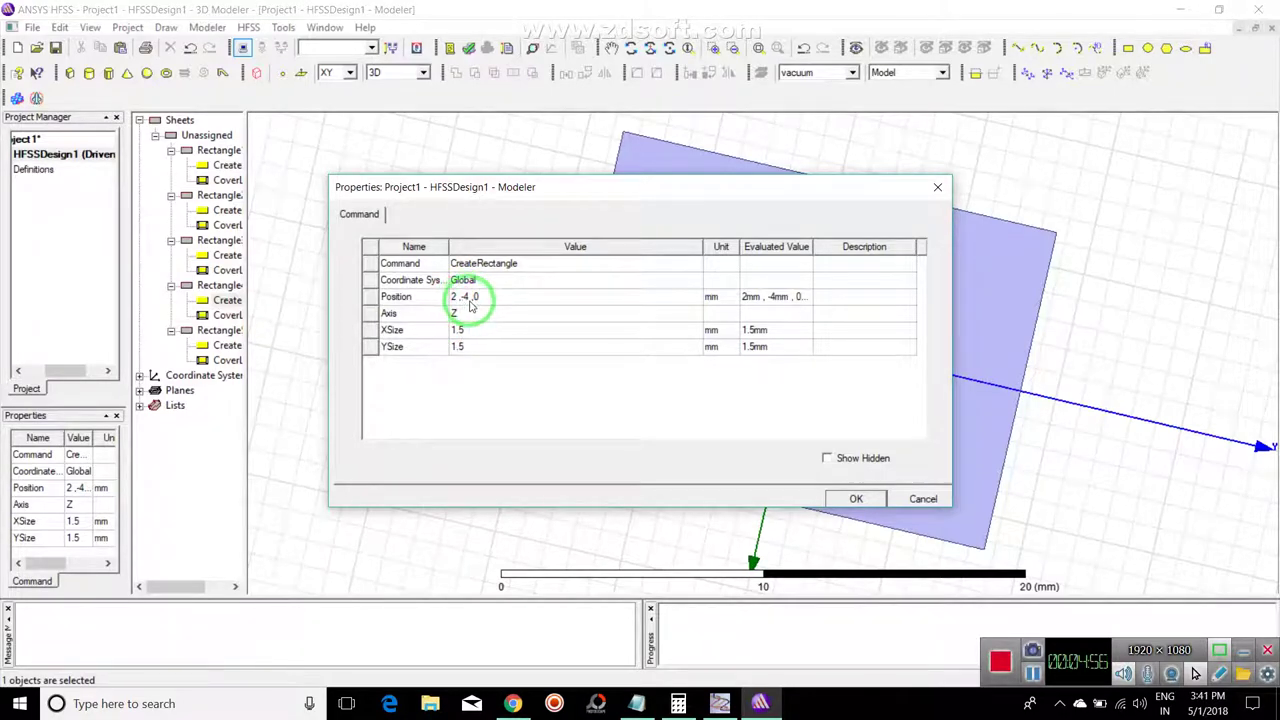
left_click(856, 499)
mouse_move(1057, 486)
left_mouse_down("alt")
mouse_move(1095, 442)
mouse_move(1080, 509)
mouse_move(1063, 469)
mouse_move(1051, 491)
left_mouse_up("alt")
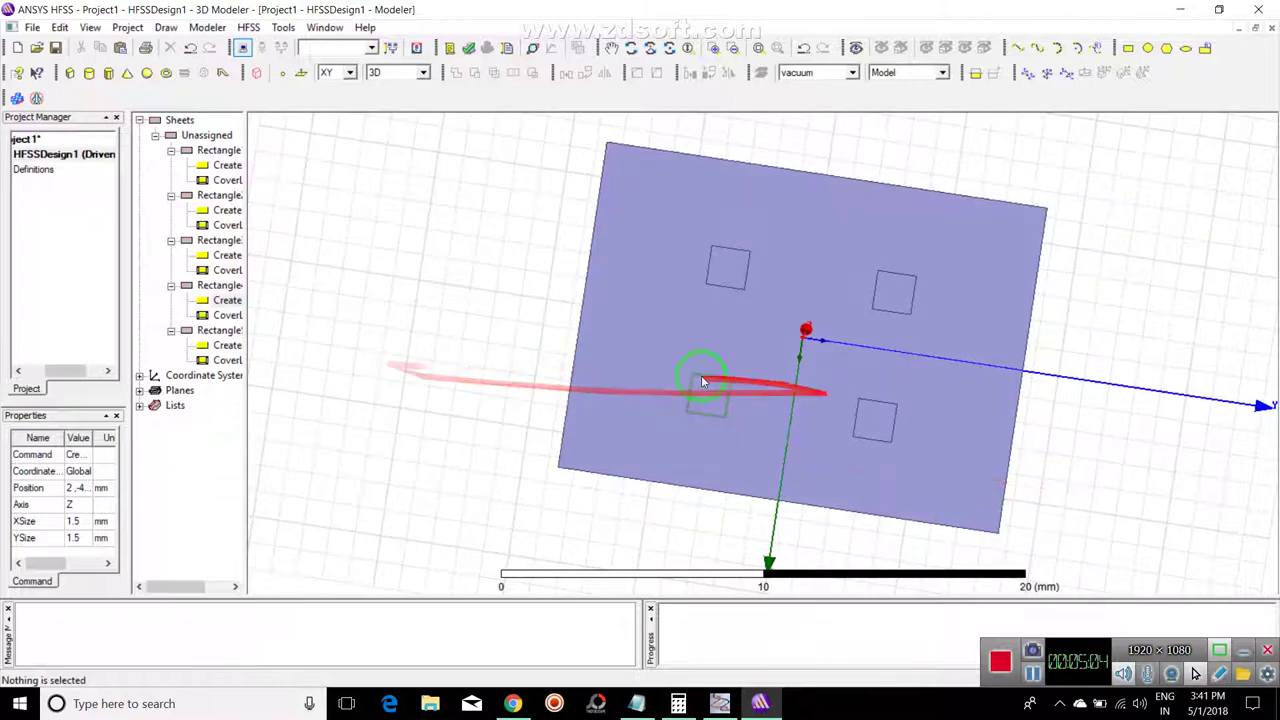
left_click_drag(750, 408, 744, 406, "alt")
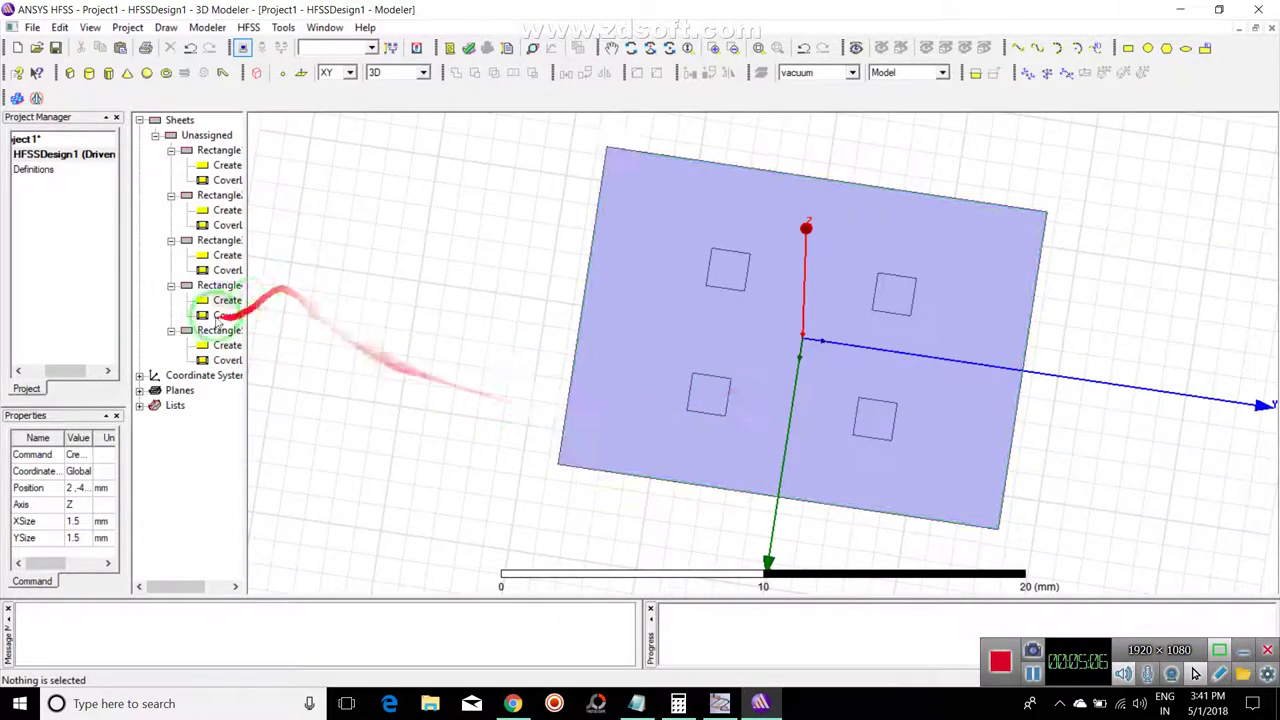
double_click(228, 302)
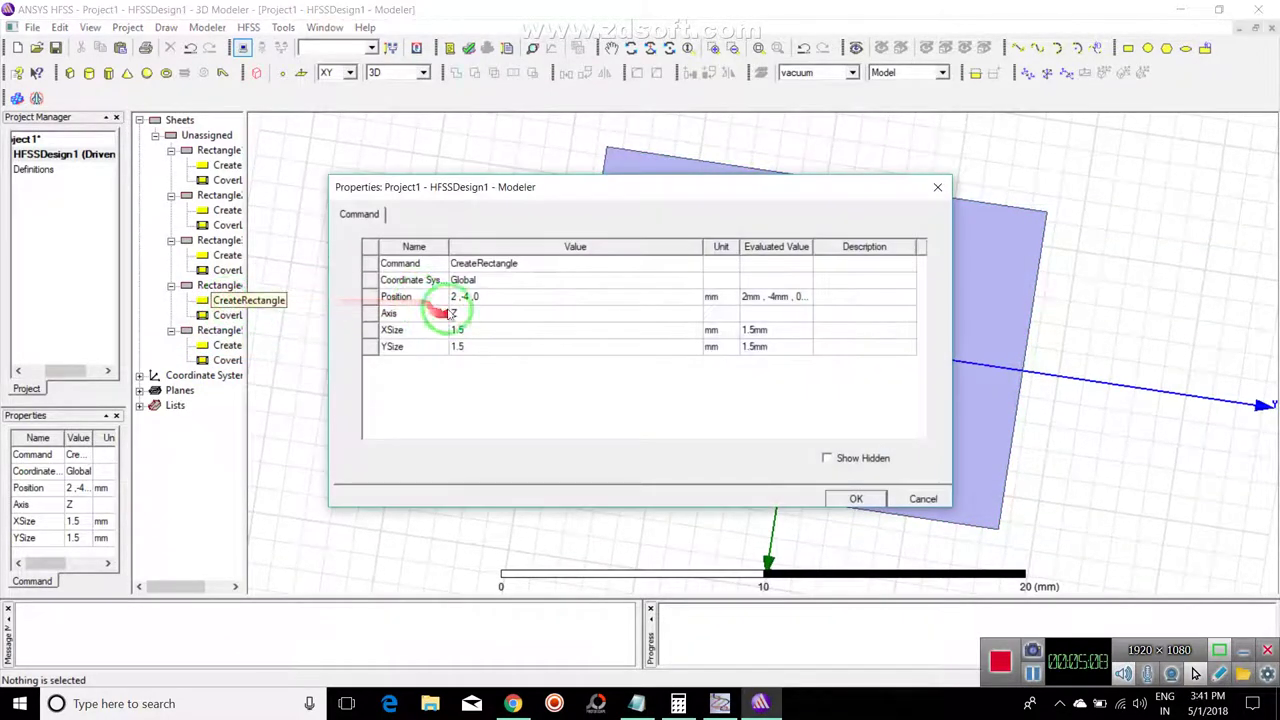
left_click(457, 297)
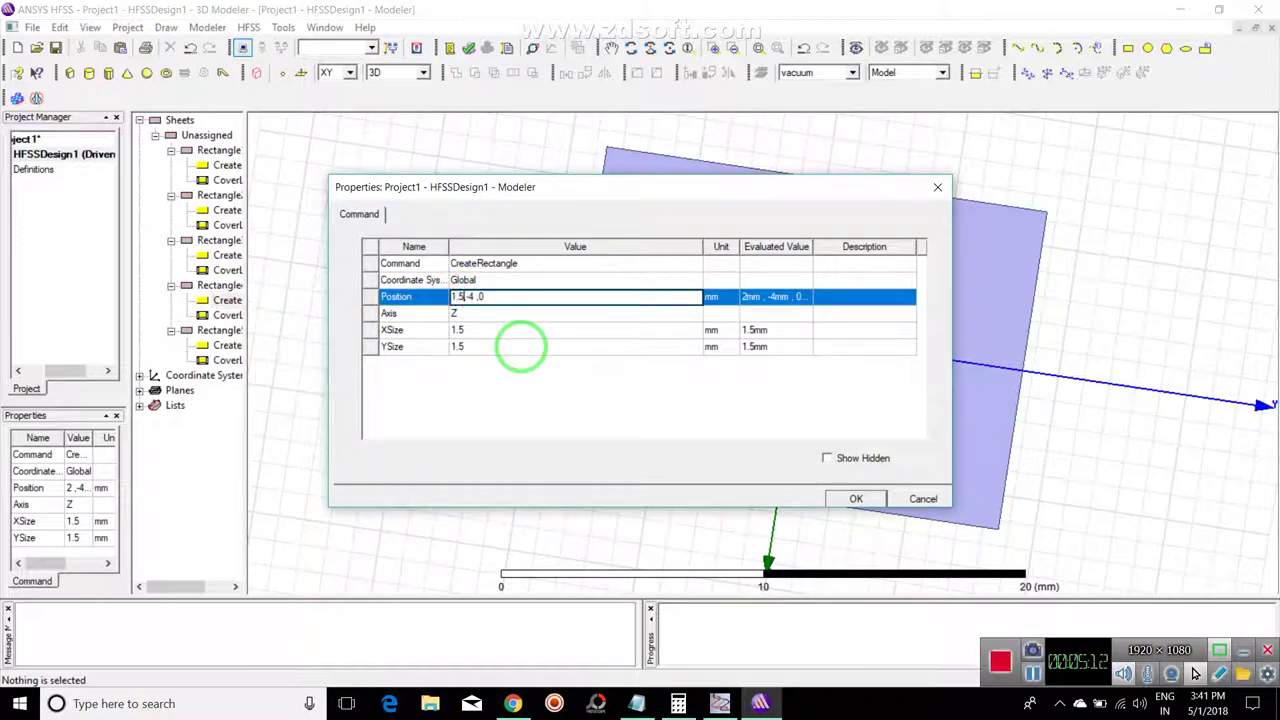
left_click(856, 498)
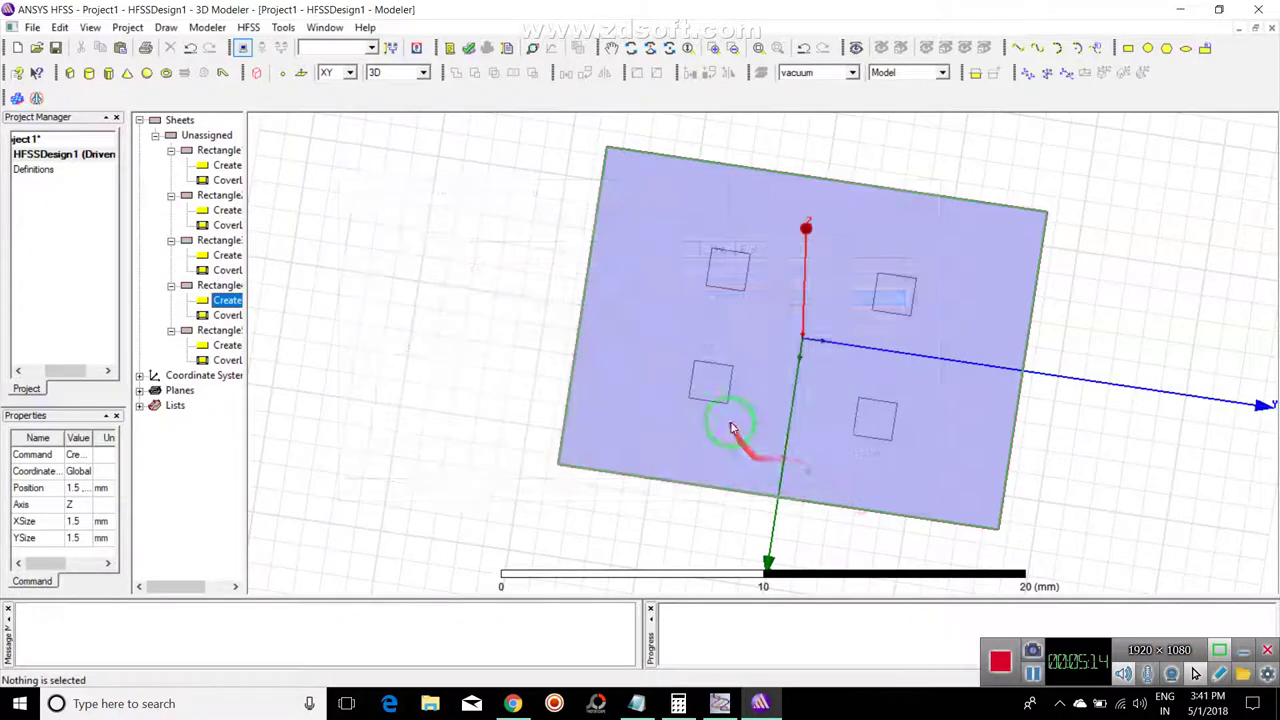
Step: Set the fourth small square's position to 1.5, 2.5, 0 mm
double_click(215, 347)
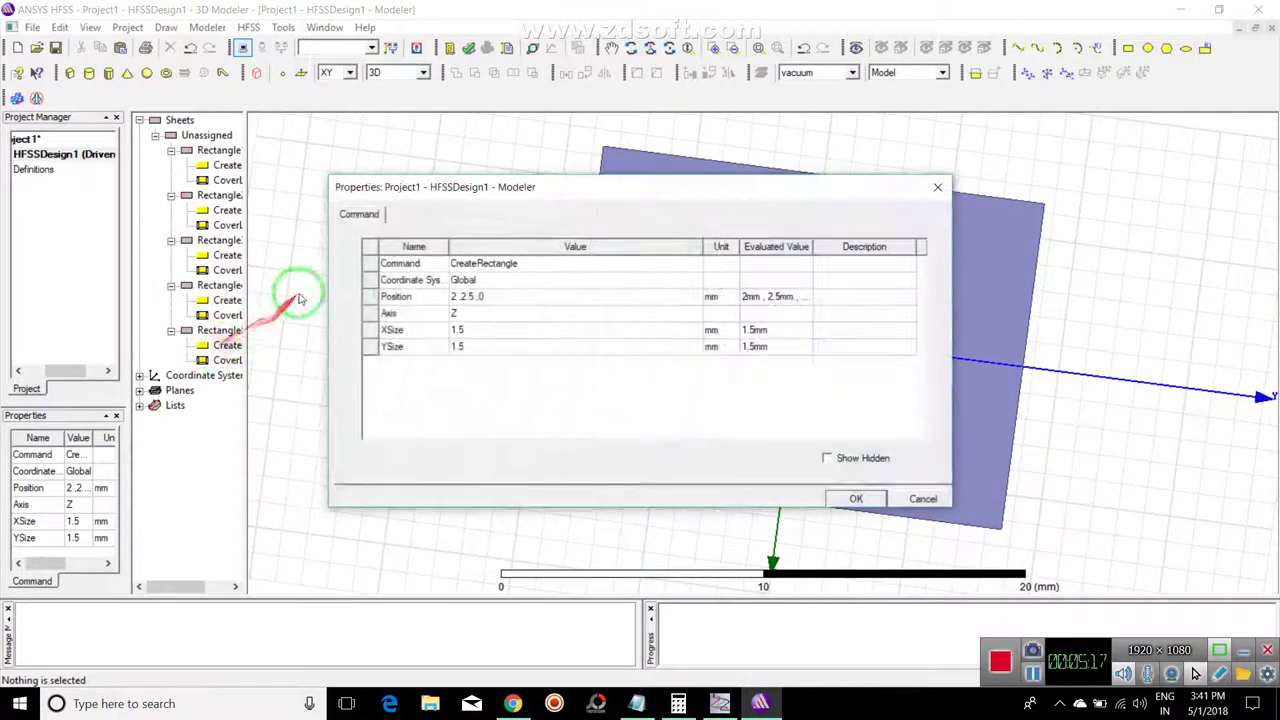
left_click(456, 297)
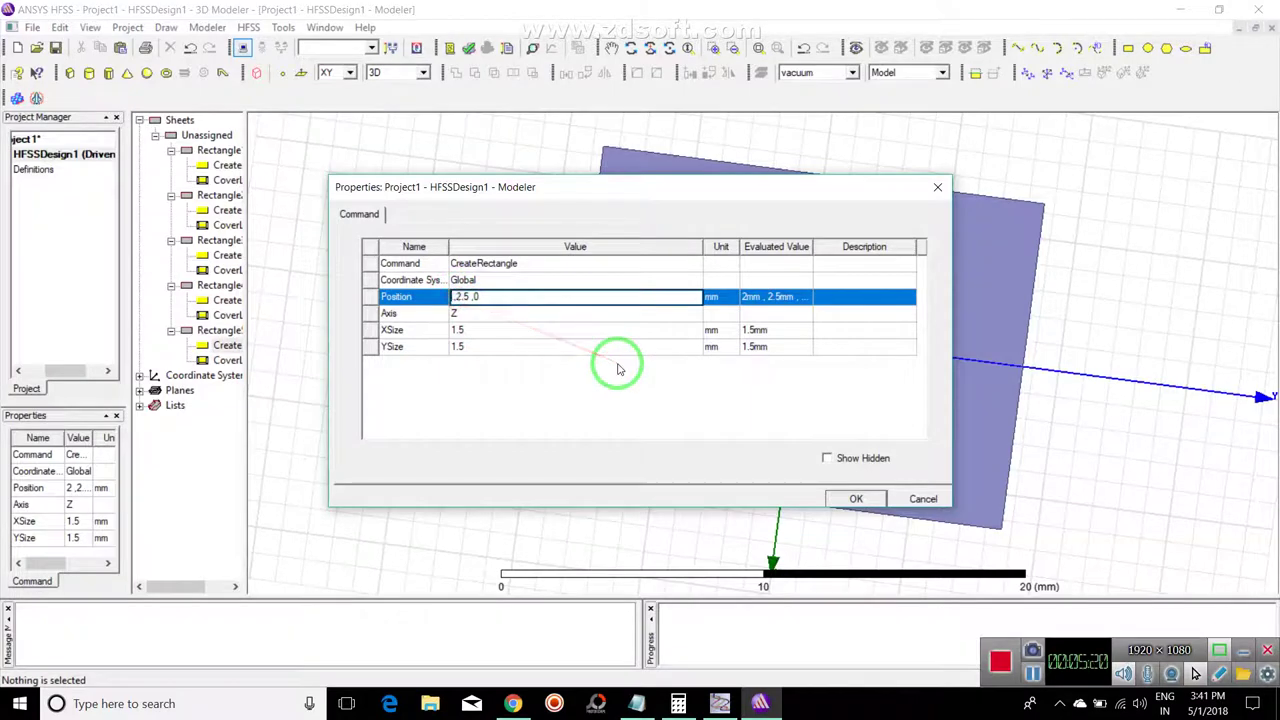
type("1.5")
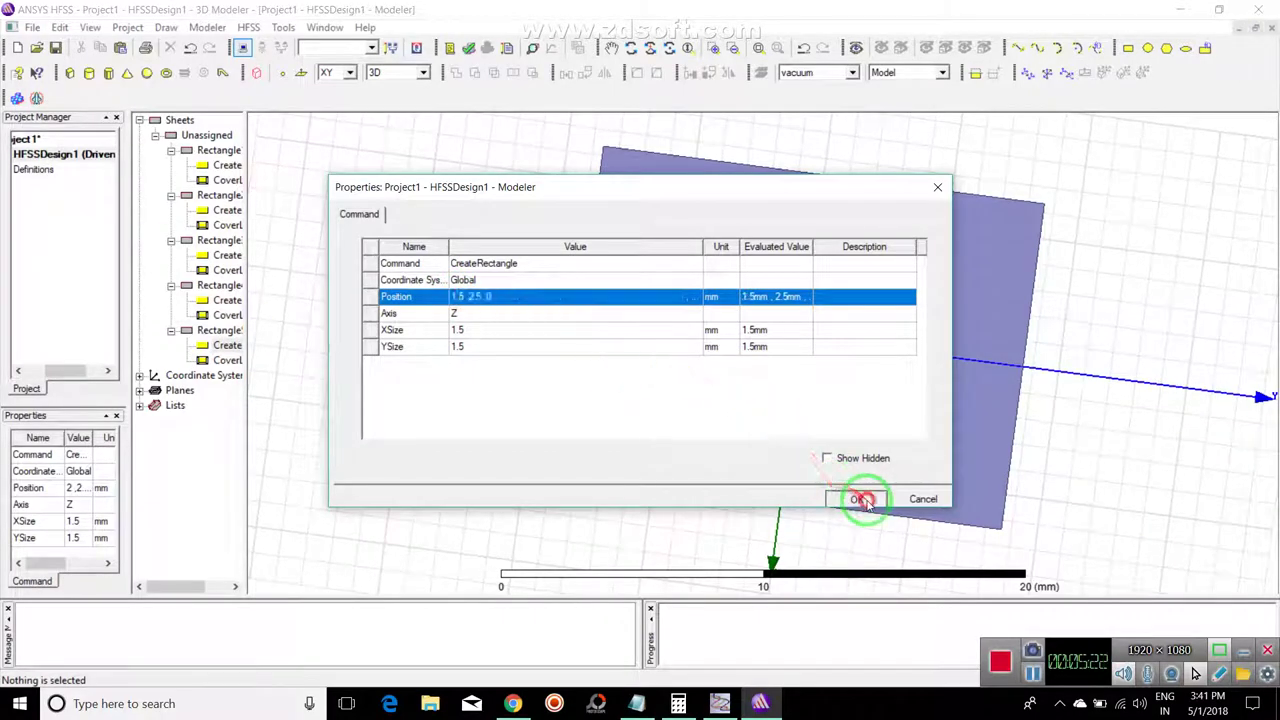
left_click(856, 498)
left_click_drag(690, 517, 694, 480)
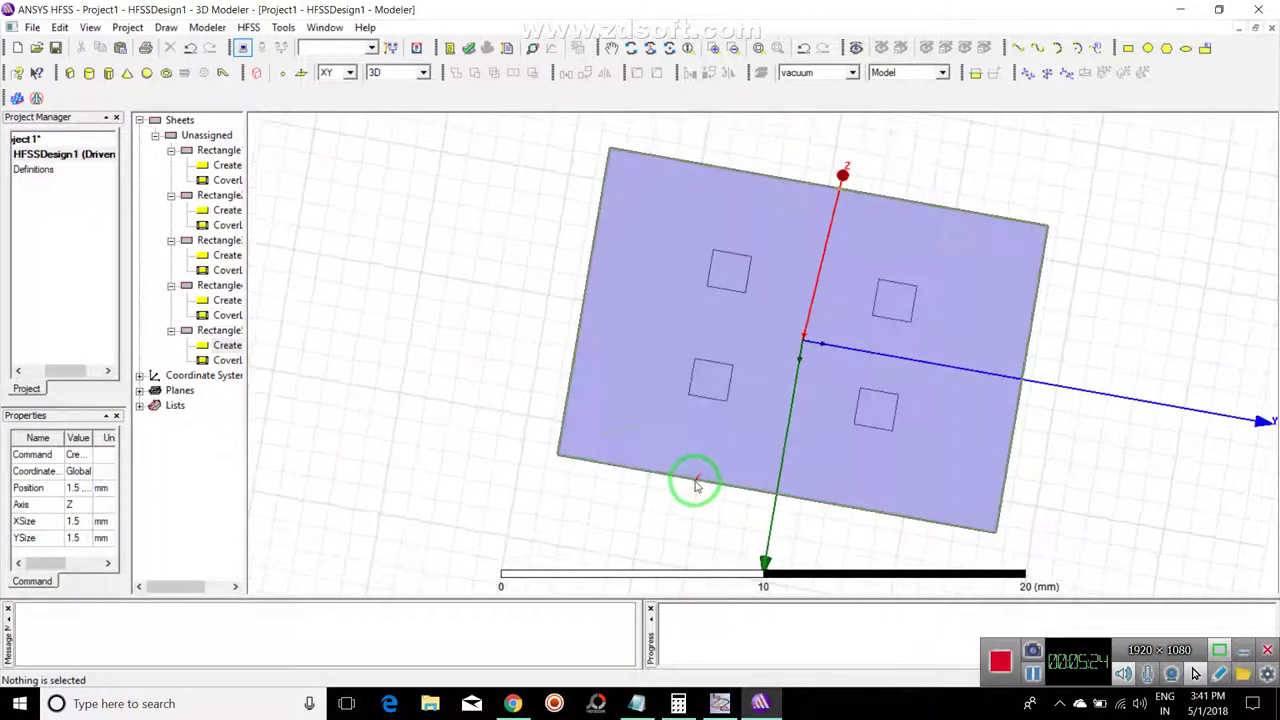
left_click(220, 150)
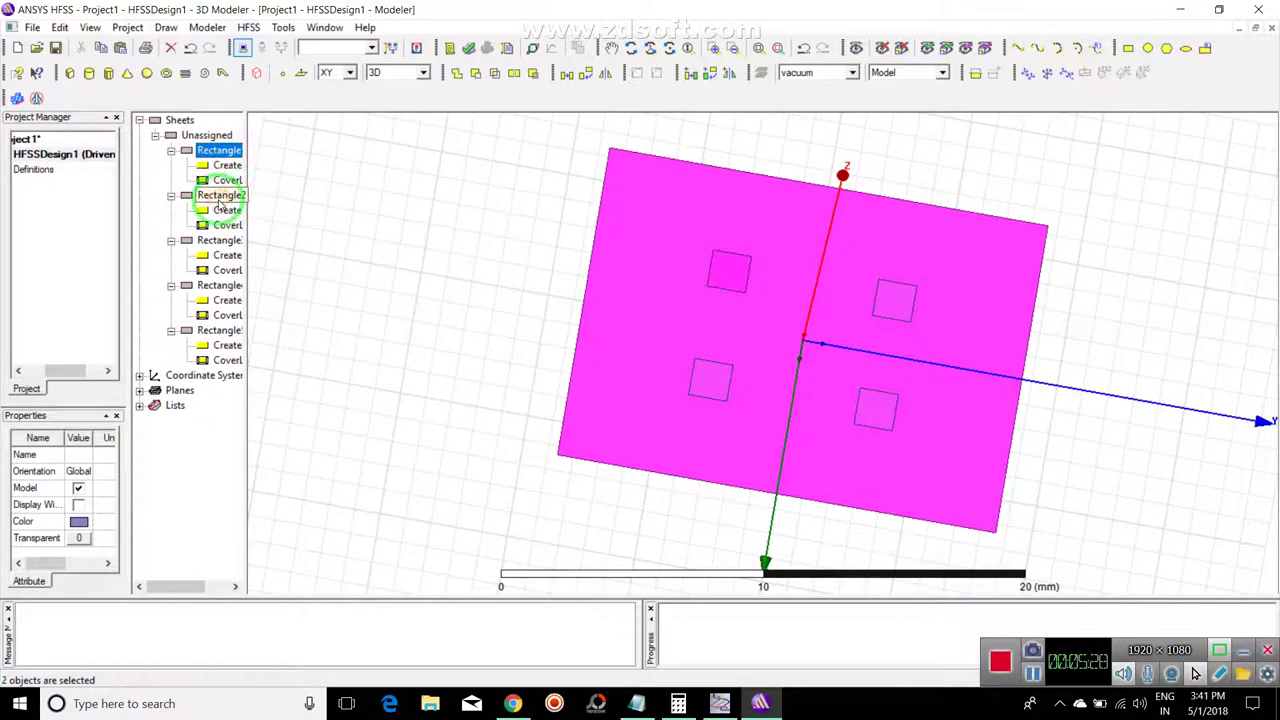
left_click(434, 217)
left_click(204, 196)
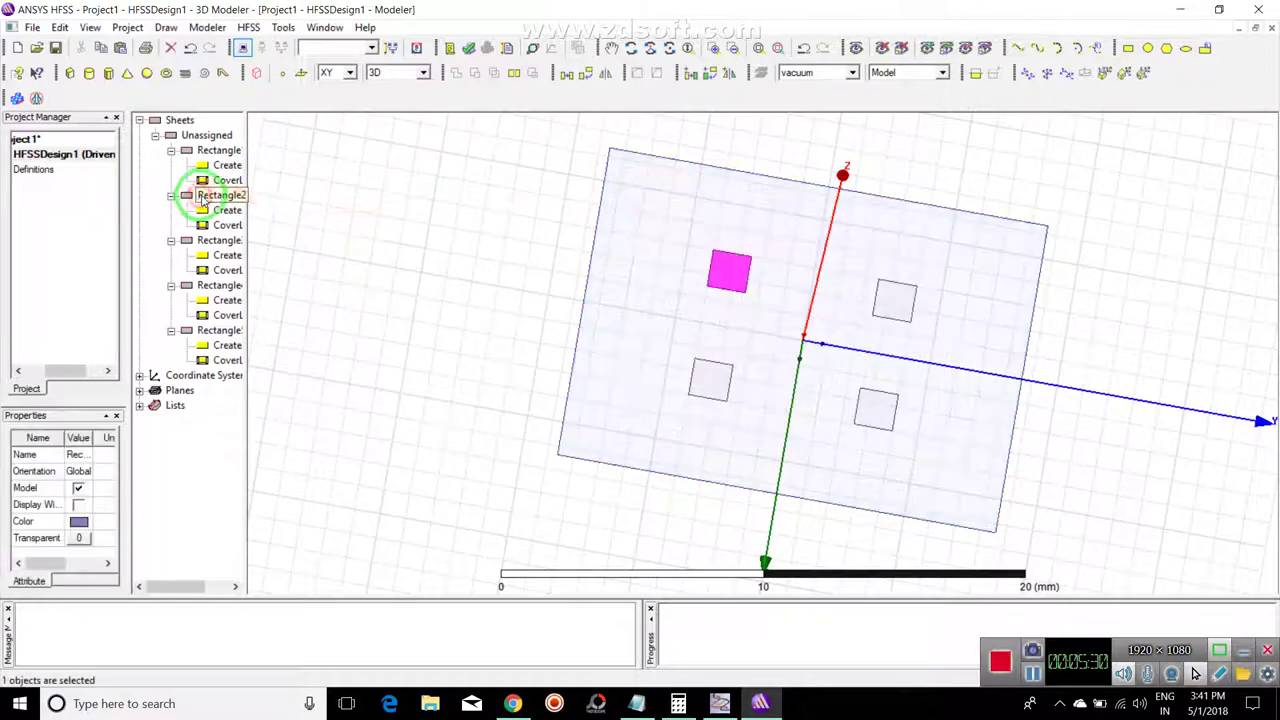
left_click(330, 191)
Step: Subtract the first small square, Rectangle2, from the large patch to cut the first slot
left_click(219, 150)
left_click(219, 195, "ctrl")
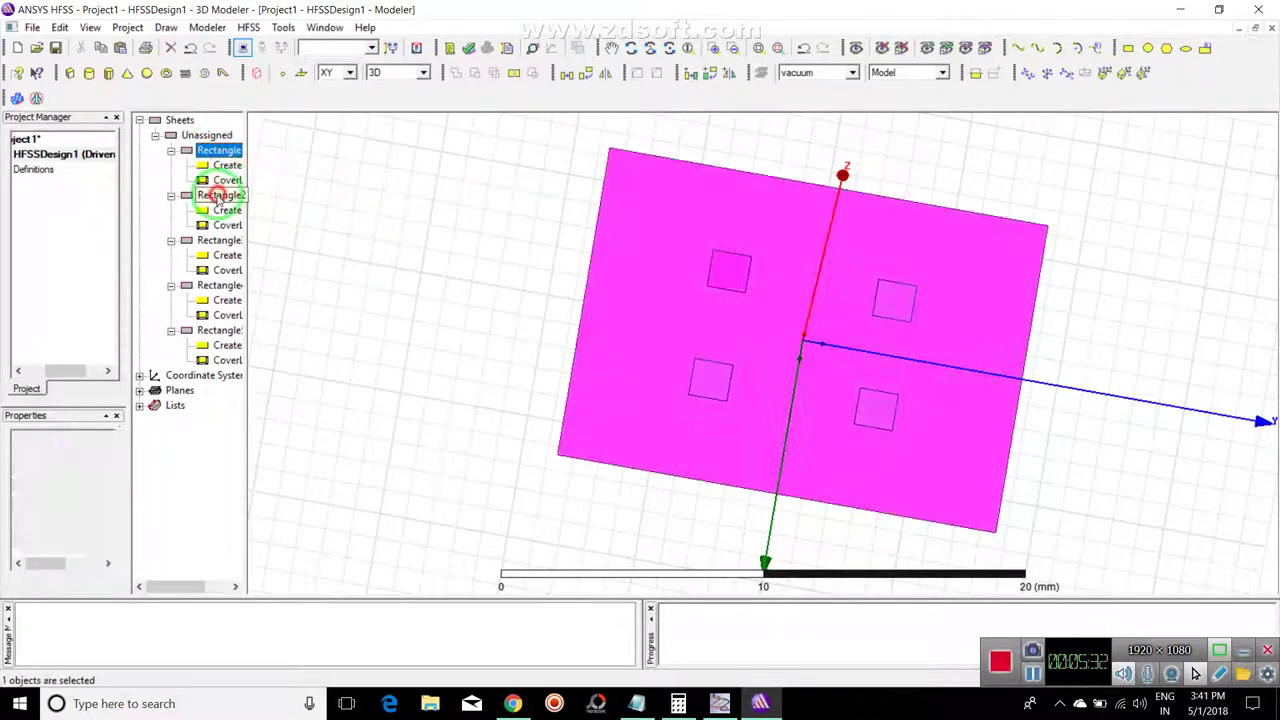
left_click(476, 74)
left_click(592, 424)
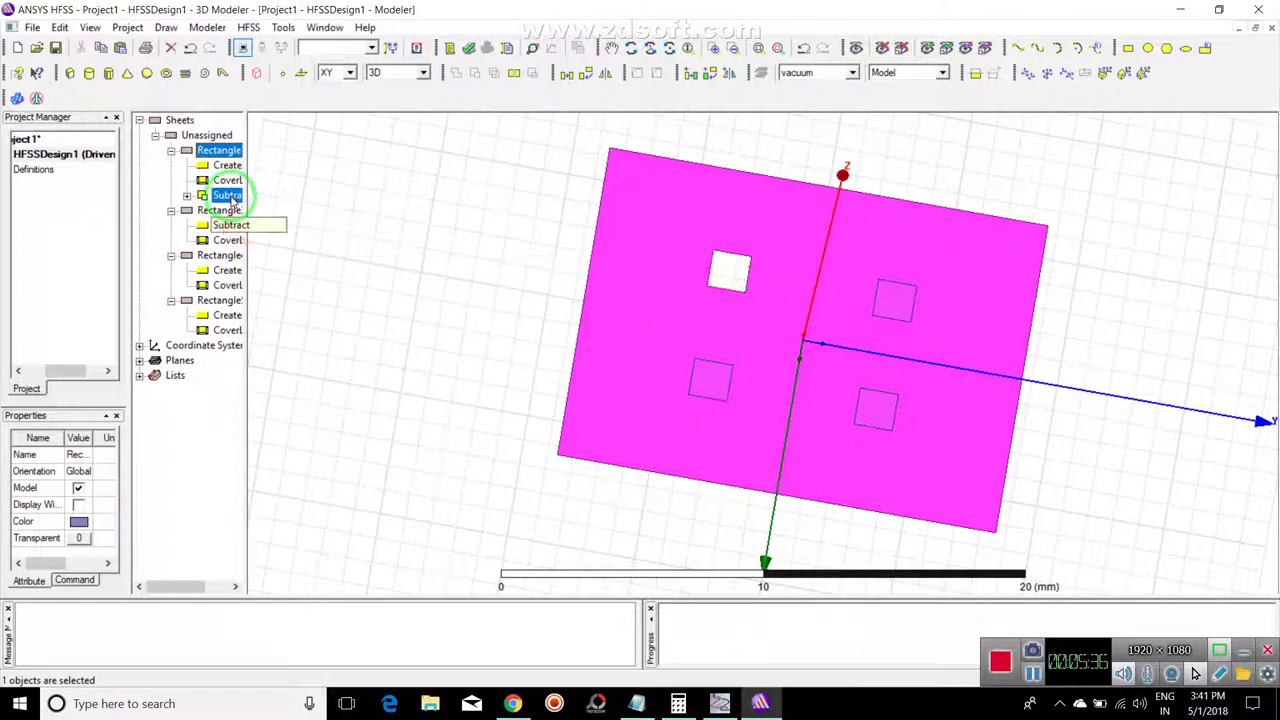
Step: Subtract the second small square, Rectangle3, from the patch to cut another slot
left_click(320, 220)
left_click(220, 150)
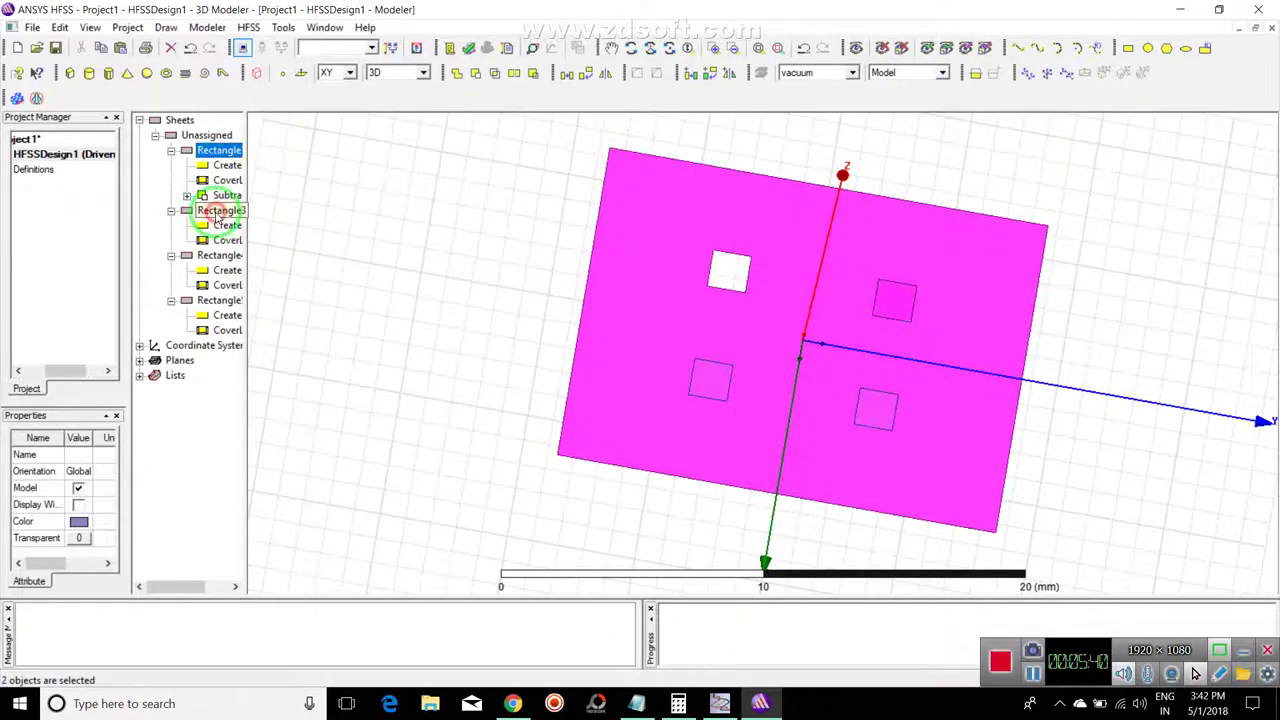
left_click(476, 74)
left_click(590, 427)
left_click(434, 297)
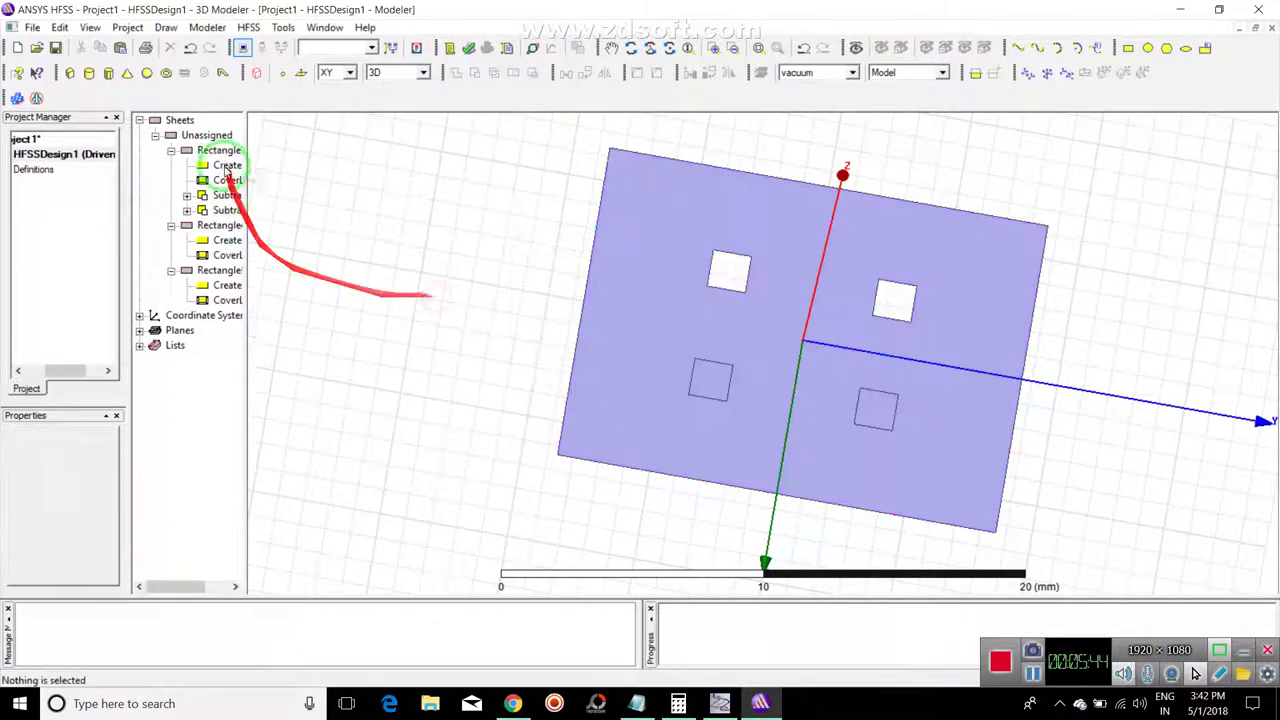
Step: Subtract the fourth small square, Rectangle5, from the patch Rectangle1 without cloning the tool object
left_click(219, 150)
left_click(220, 270, "ctrl")
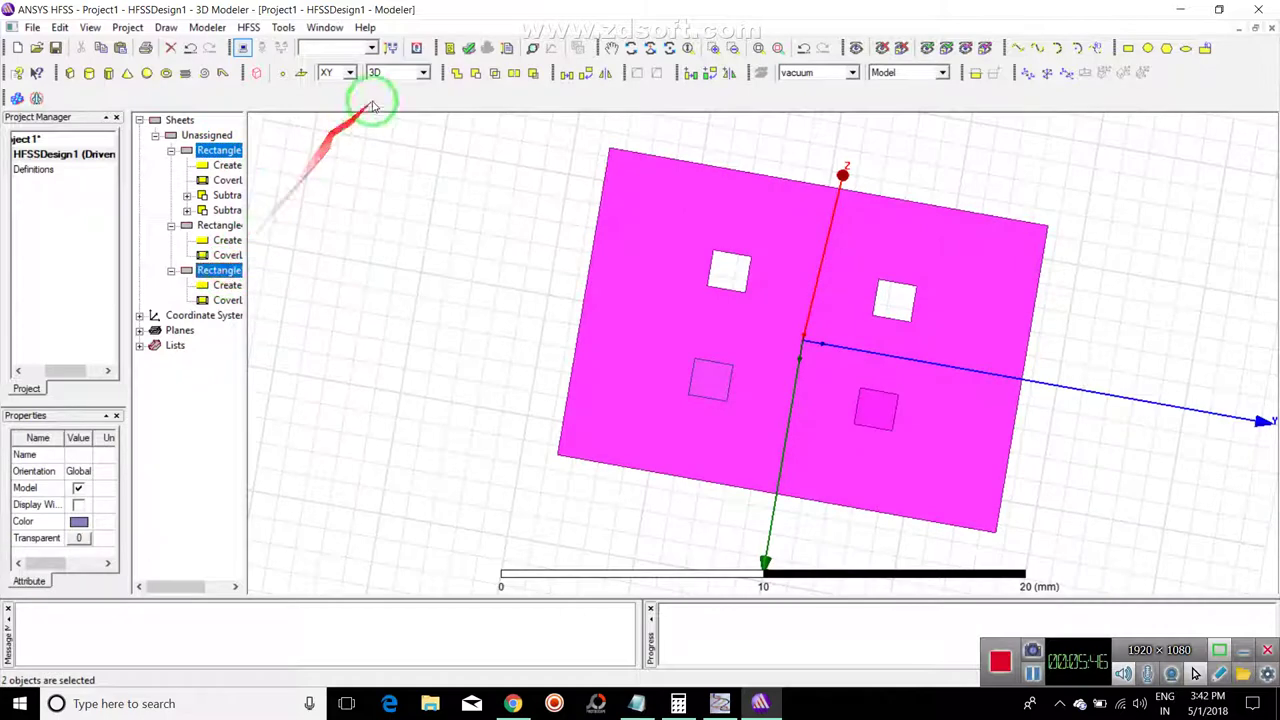
left_click(474, 74)
left_click(590, 424)
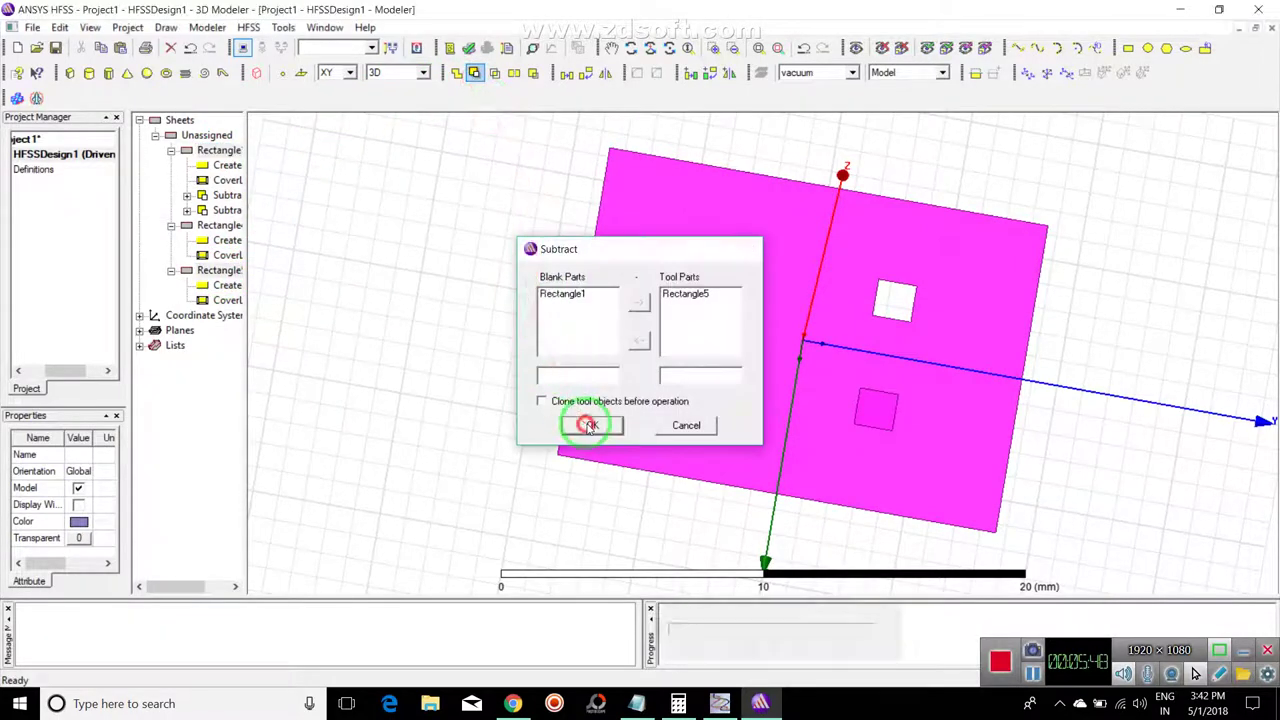
Step: Subtract the remaining third small square from the patch to complete the four slots
left_click(228, 225)
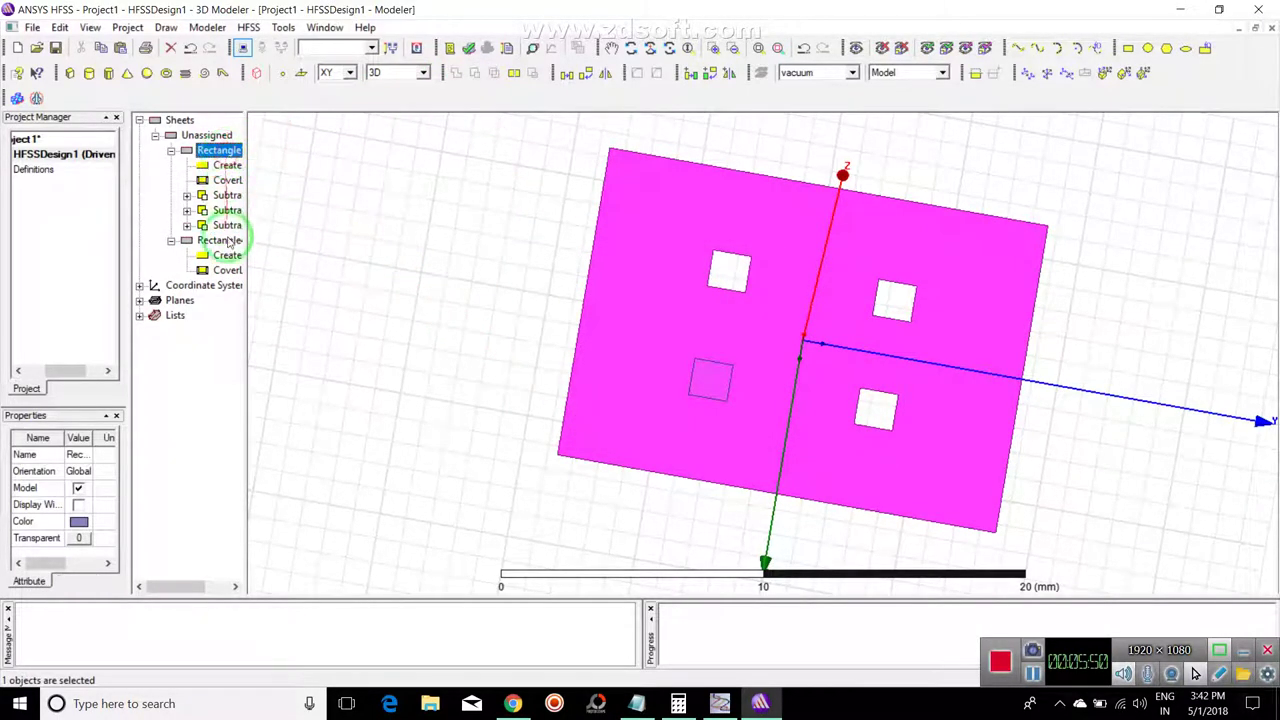
left_click(224, 242, "ctrl")
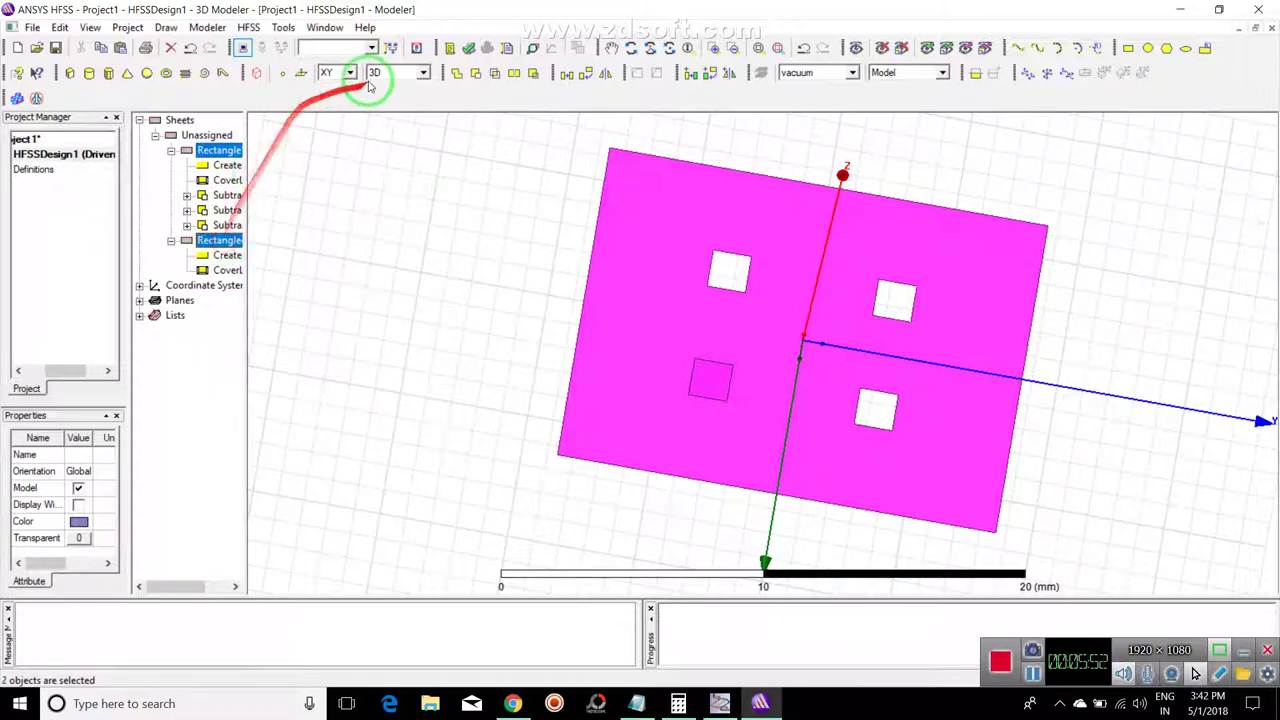
left_click(474, 76)
left_click(592, 424)
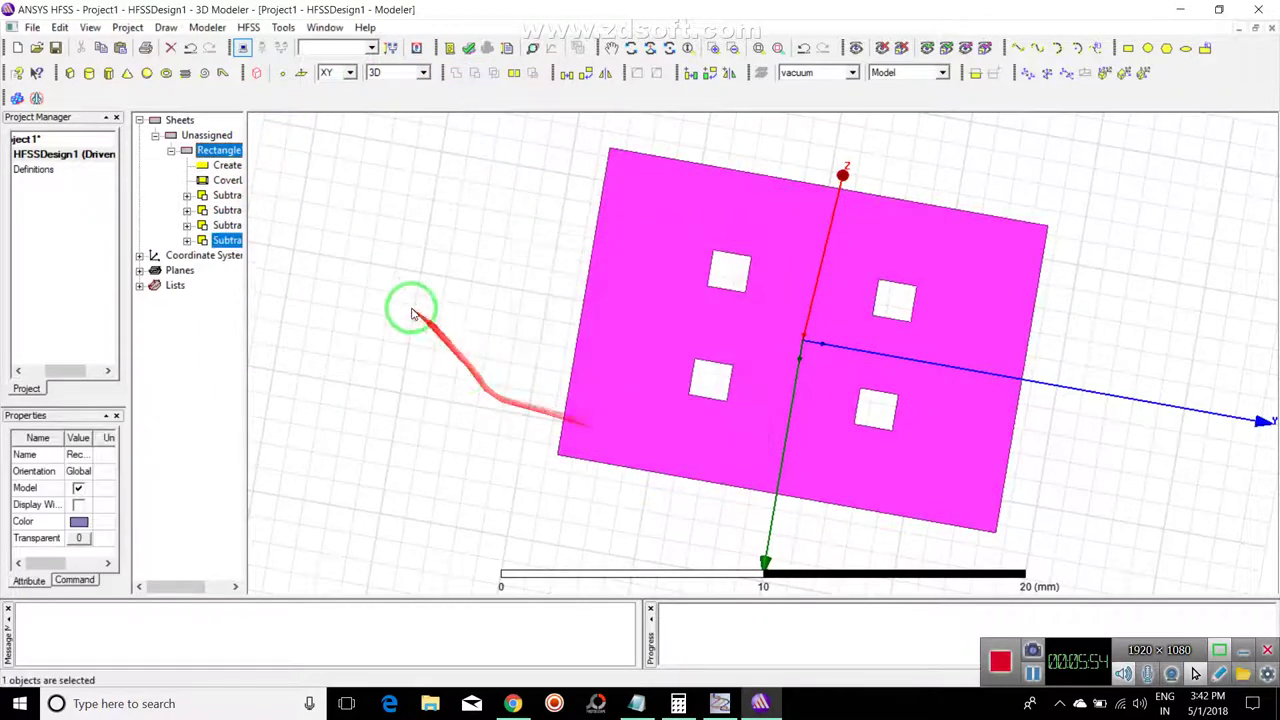
left_click(414, 304)
Step: Draw a rectangle about 2 by 2 mm across the patch edge on the positive X axis, starting at 5.5, -1, 0 mm
left_click_drag(414, 304, 811, 514, "alt")
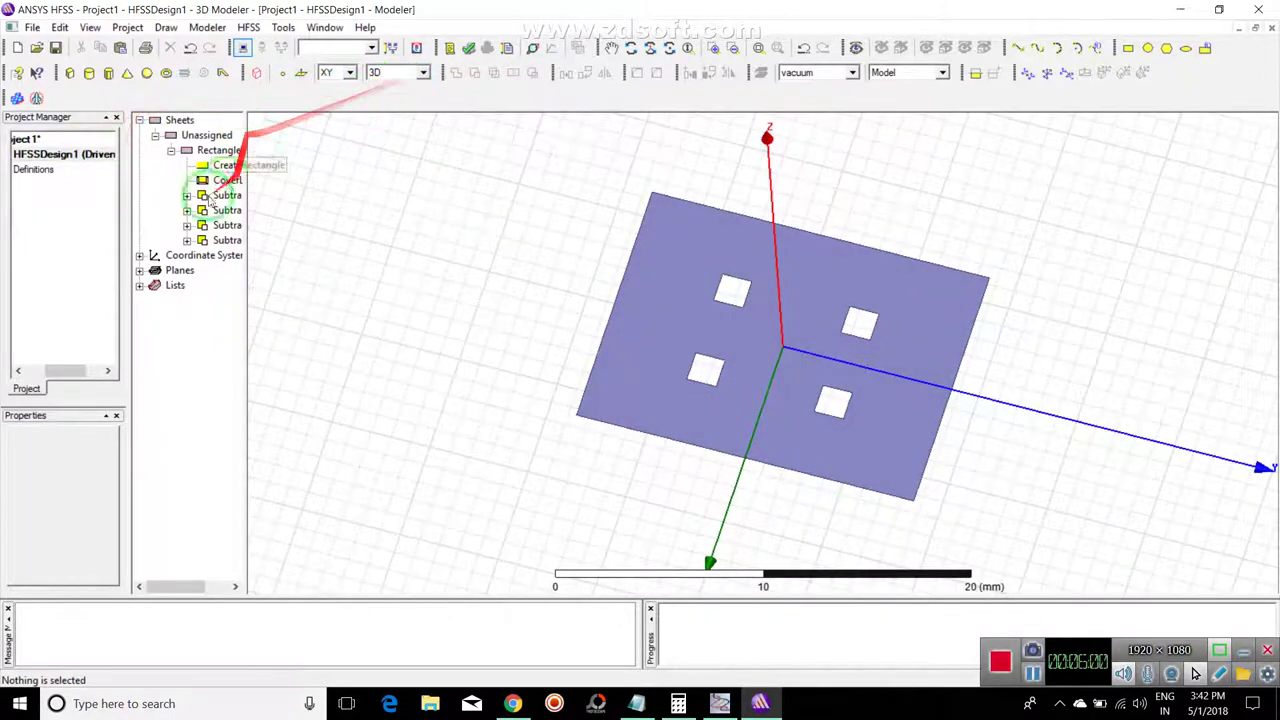
left_click(1122, 50)
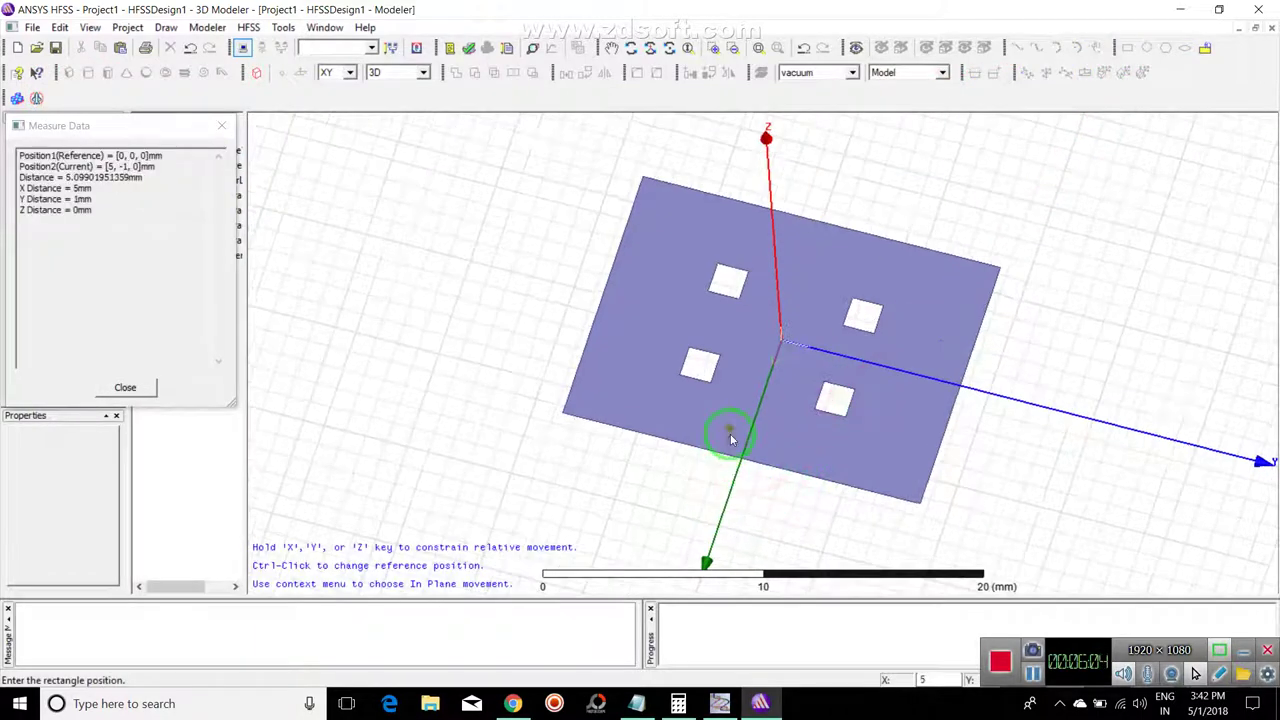
scroll(730, 433, "up", 4)
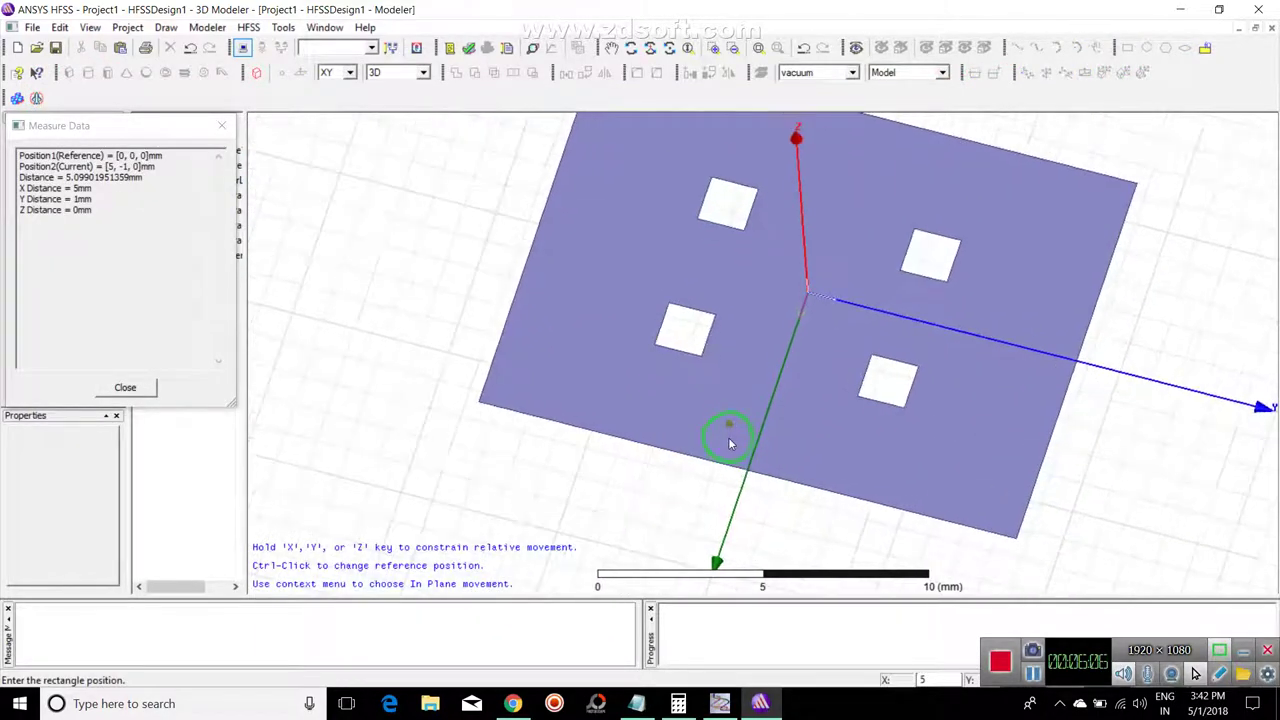
scroll(734, 437, "up", 1)
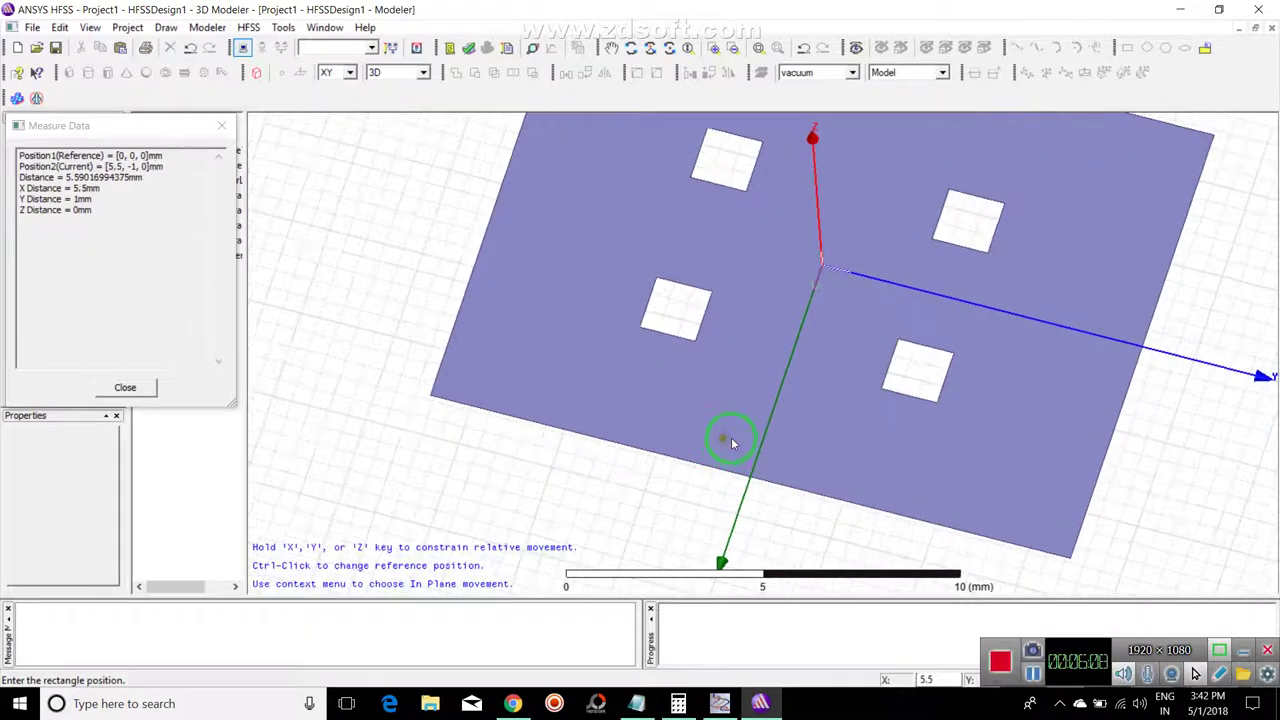
left_click(731, 437)
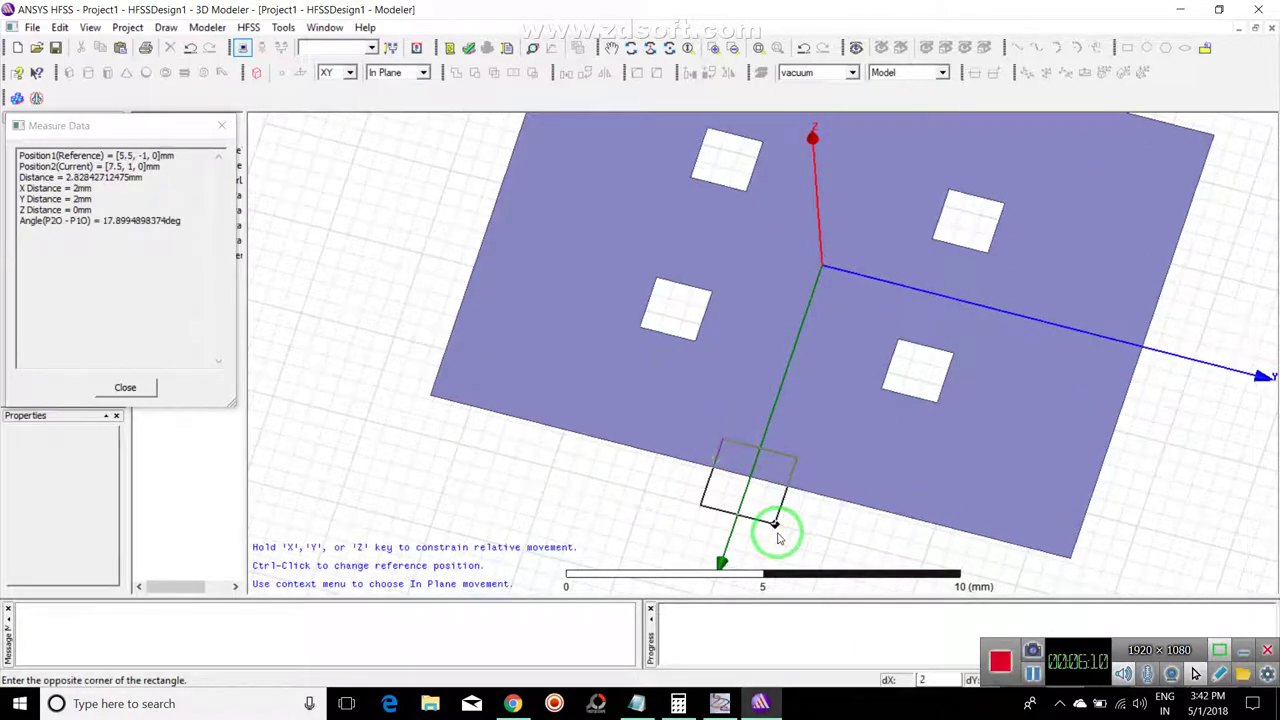
left_click(778, 532)
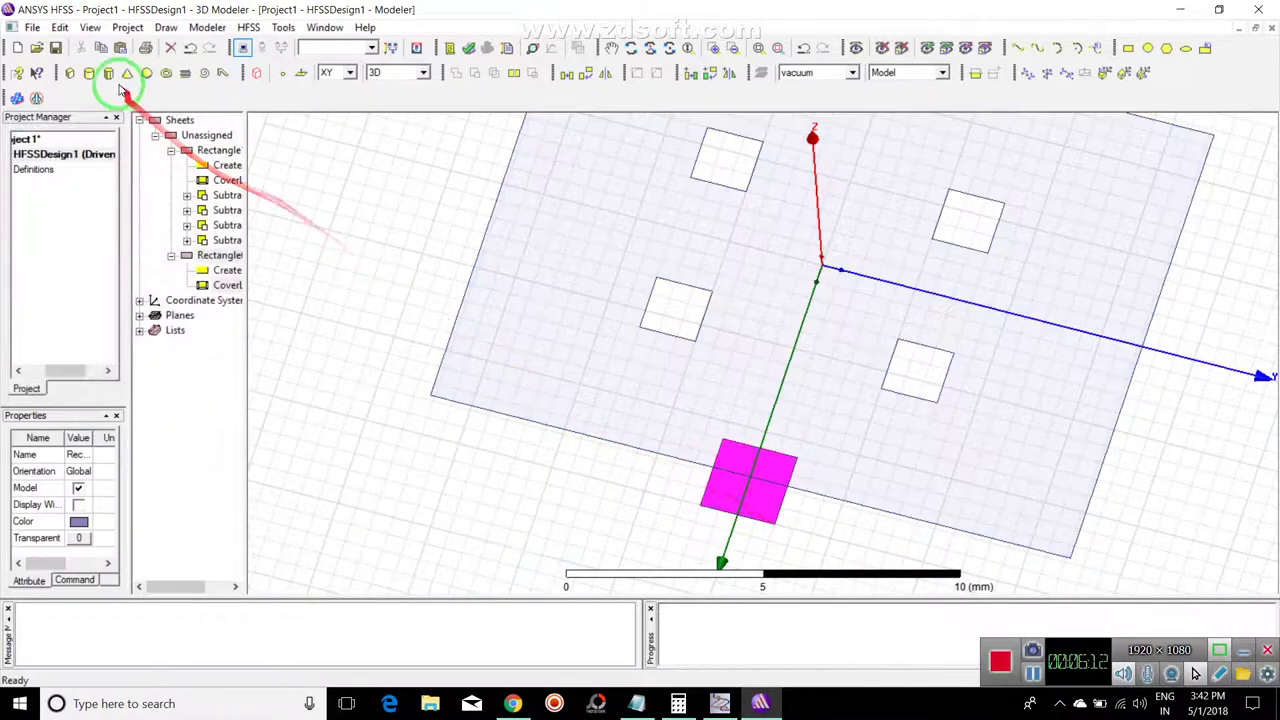
Step: Subtract the 2 by 2 mm edge rectangle, Rectangle6, from the patch Rectangle1 to cut the feed notch
left_click(219, 151)
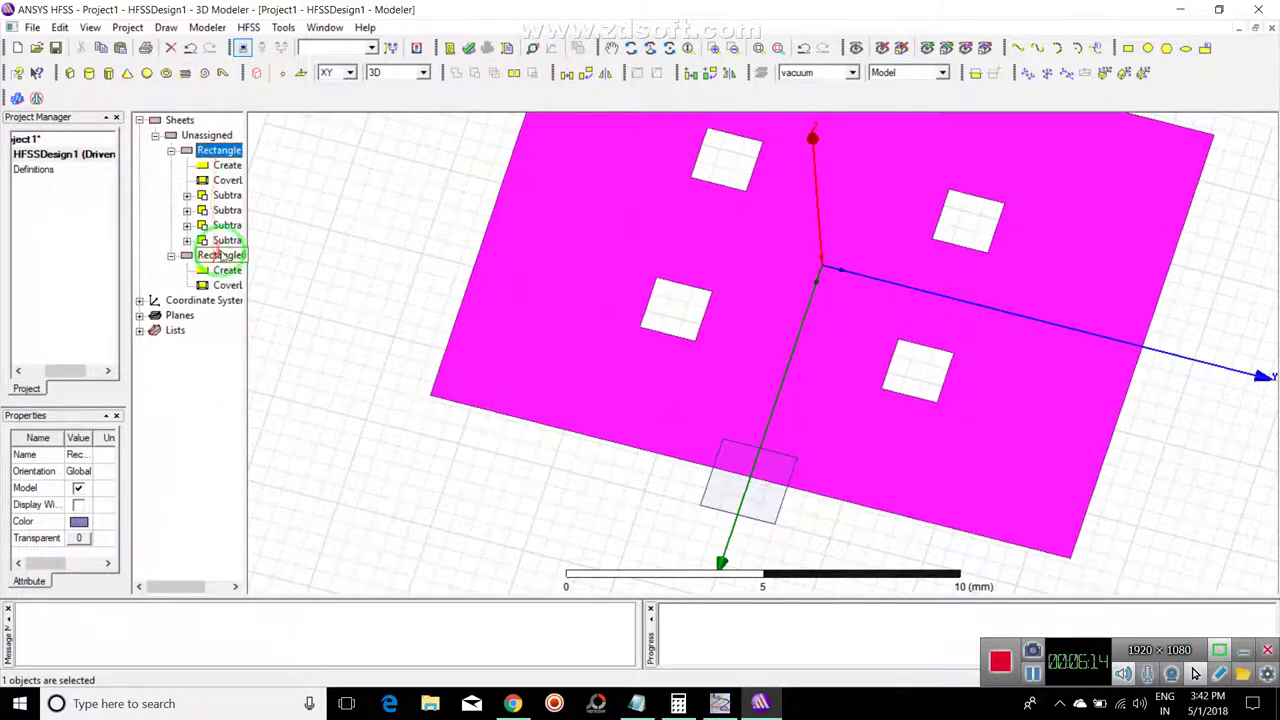
left_click(220, 256, "ctrl")
left_click(474, 72)
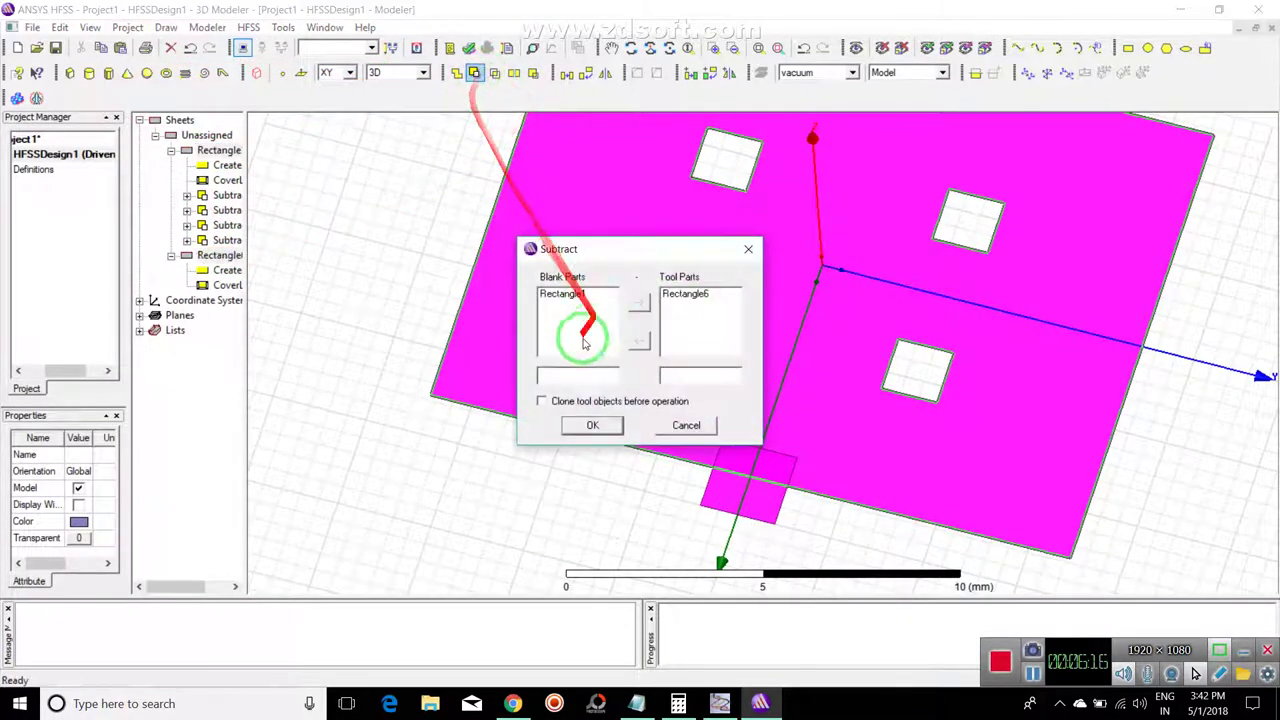
left_click(590, 424)
scroll(737, 394, "up", 3)
scroll(734, 281, "down", 3)
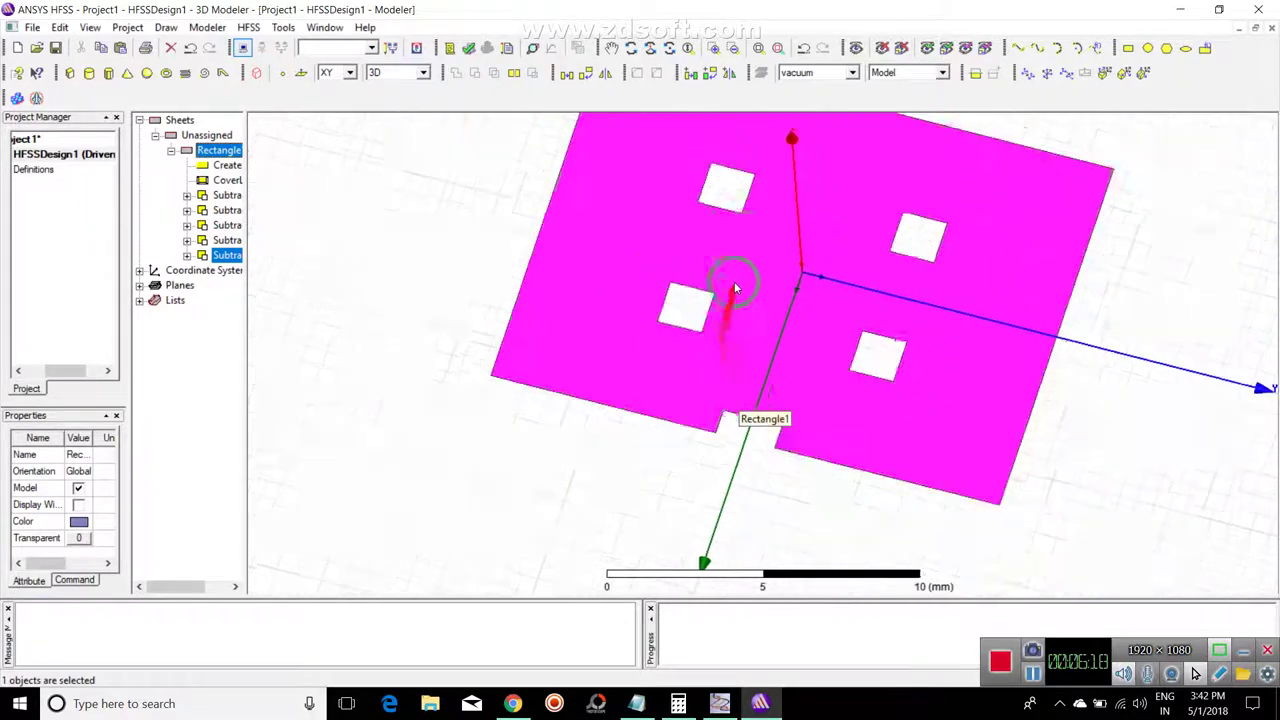
scroll(734, 281, "down", 3)
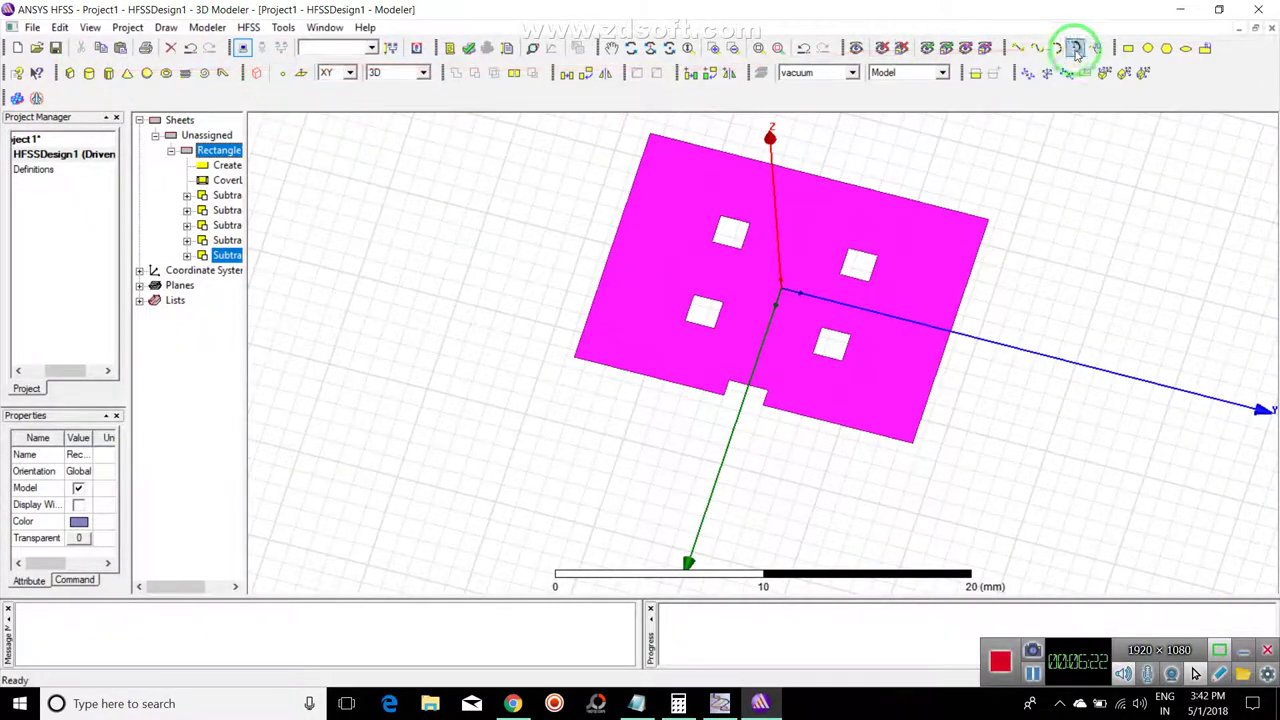
Step: Draw a feed line rectangle about 1.7 by 1.2 mm from 5.5, -0.6, 0 mm, centred in the patch notch
left_click(1116, 49)
scroll(731, 491, "up", 4)
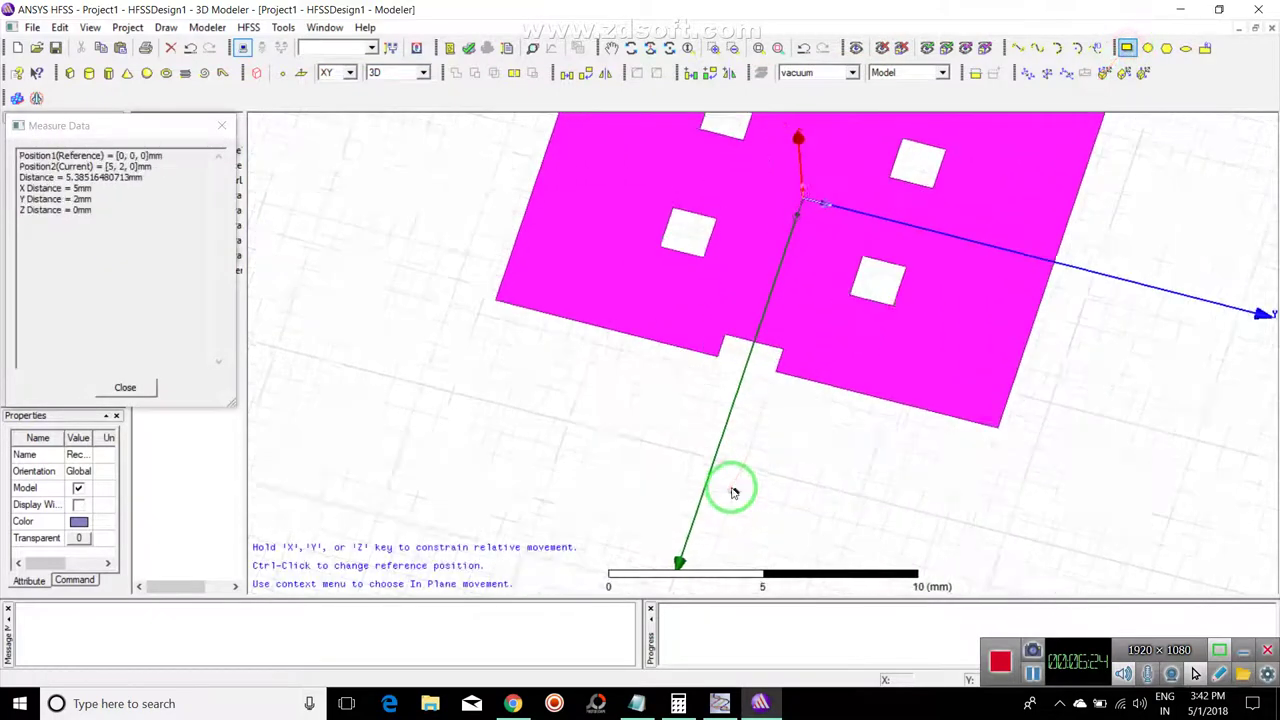
scroll(737, 290, "up", 3)
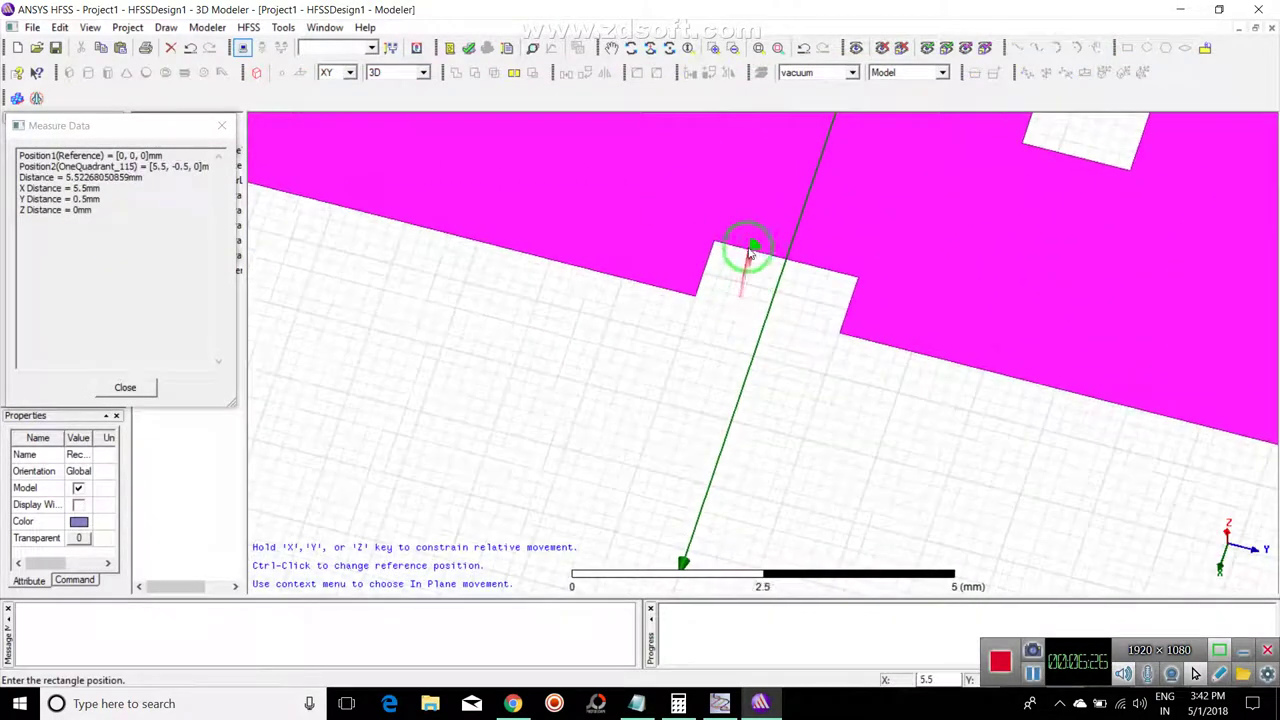
scroll(741, 255, "up", 1)
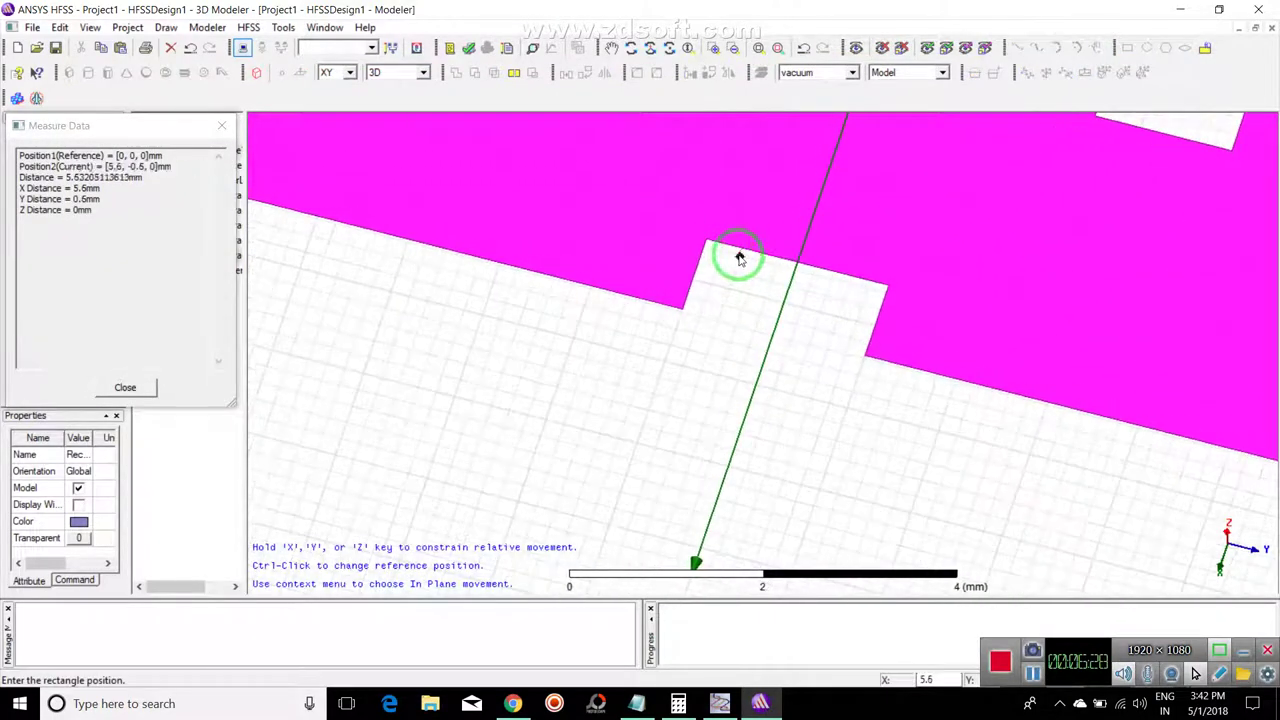
scroll(741, 255, "up", 1)
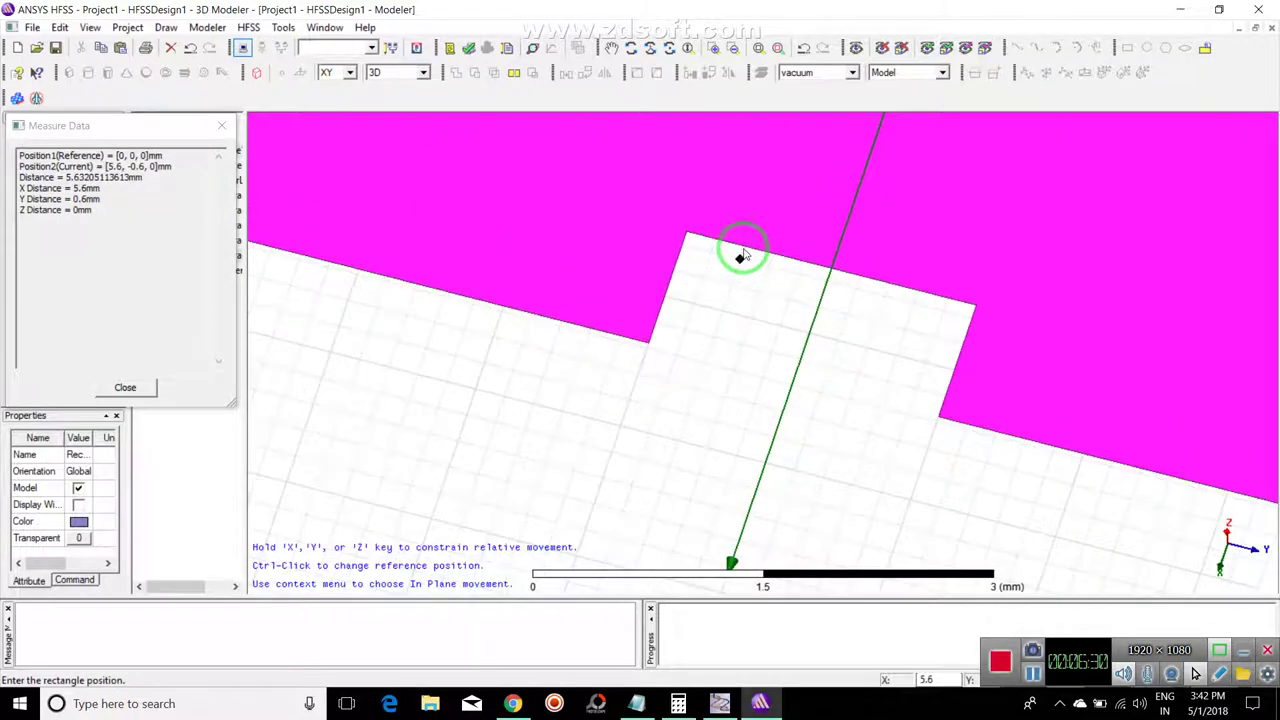
scroll(741, 255, "up", 2)
left_click(745, 252)
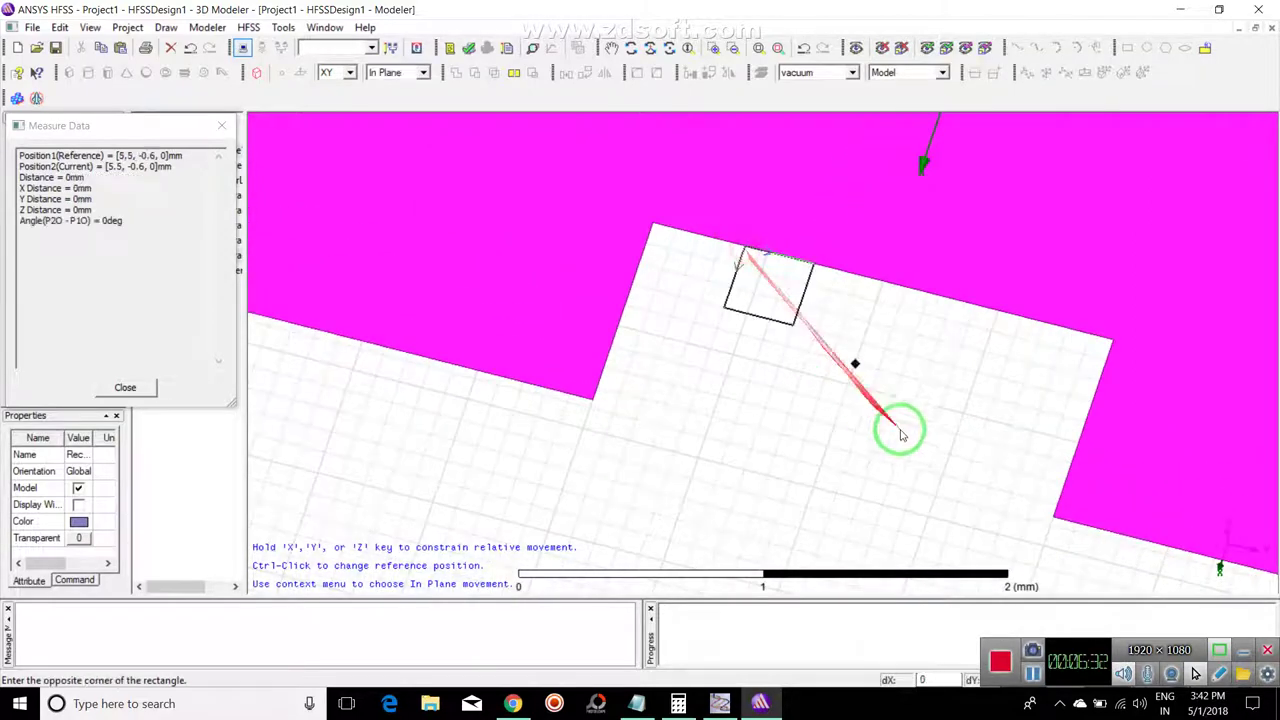
scroll(961, 500, "down", 2)
scroll(961, 488, "down", 2)
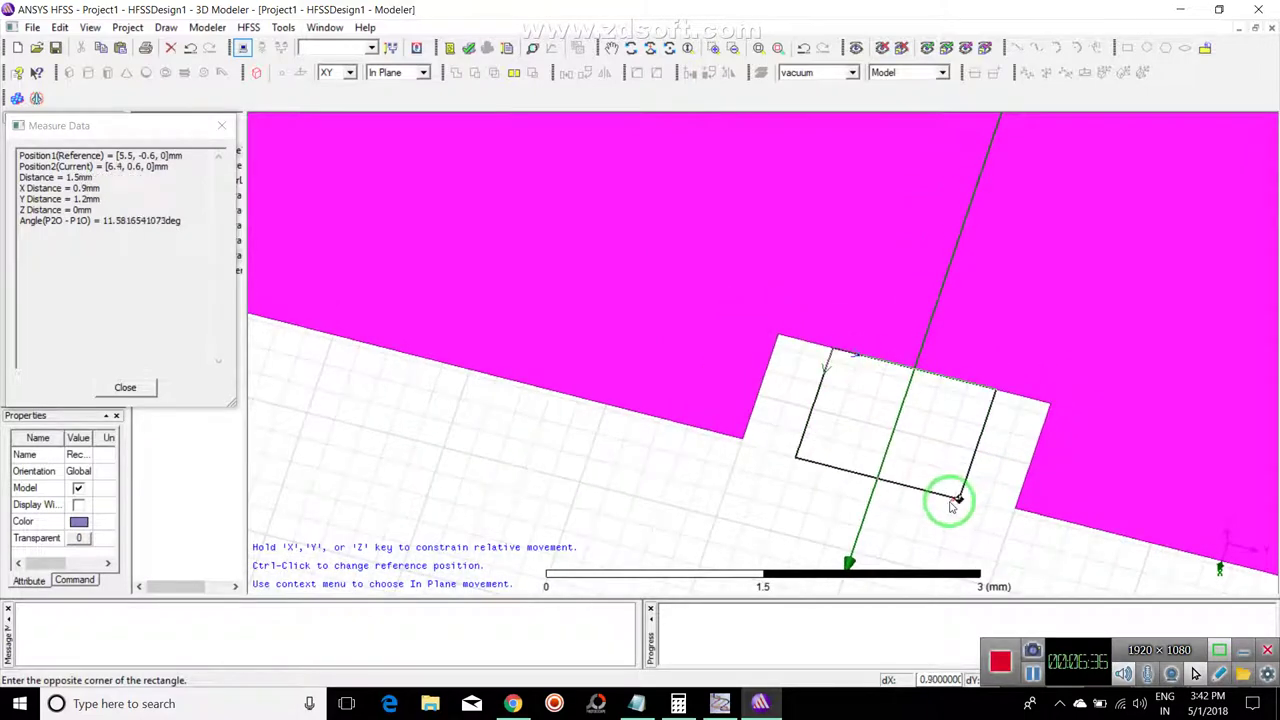
scroll(948, 510, "down", 3)
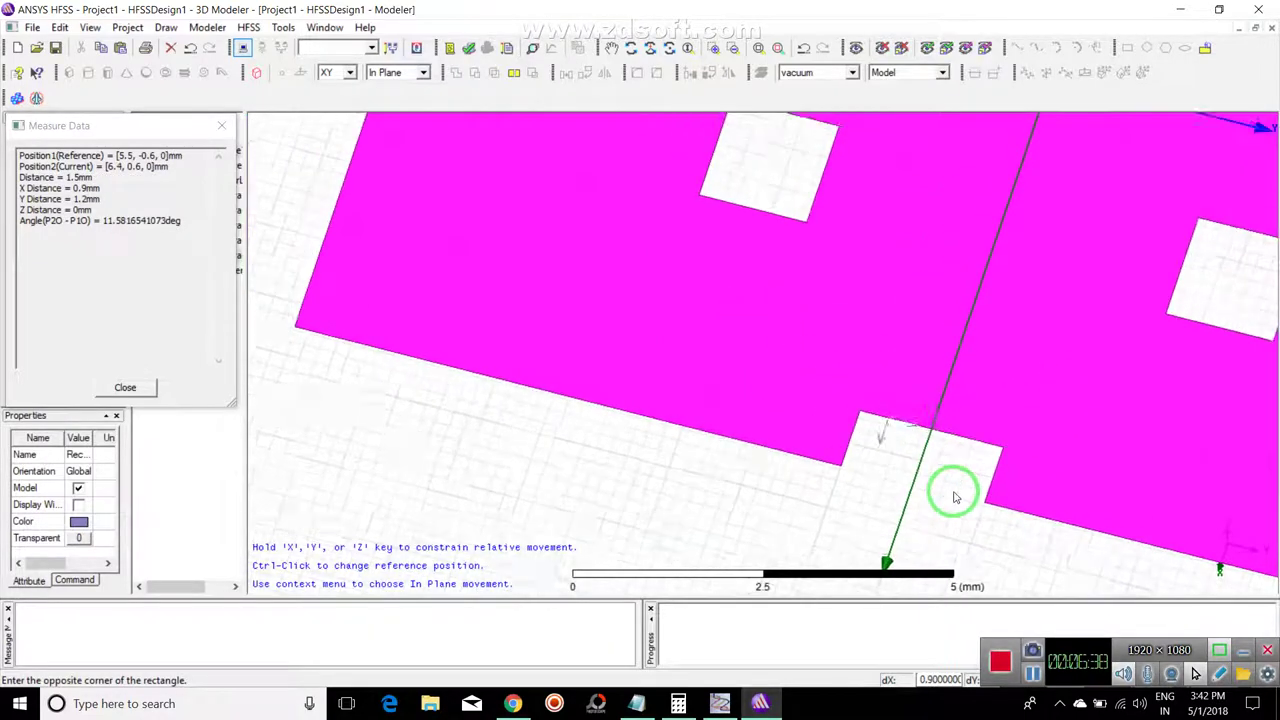
scroll(955, 497, "up", 1)
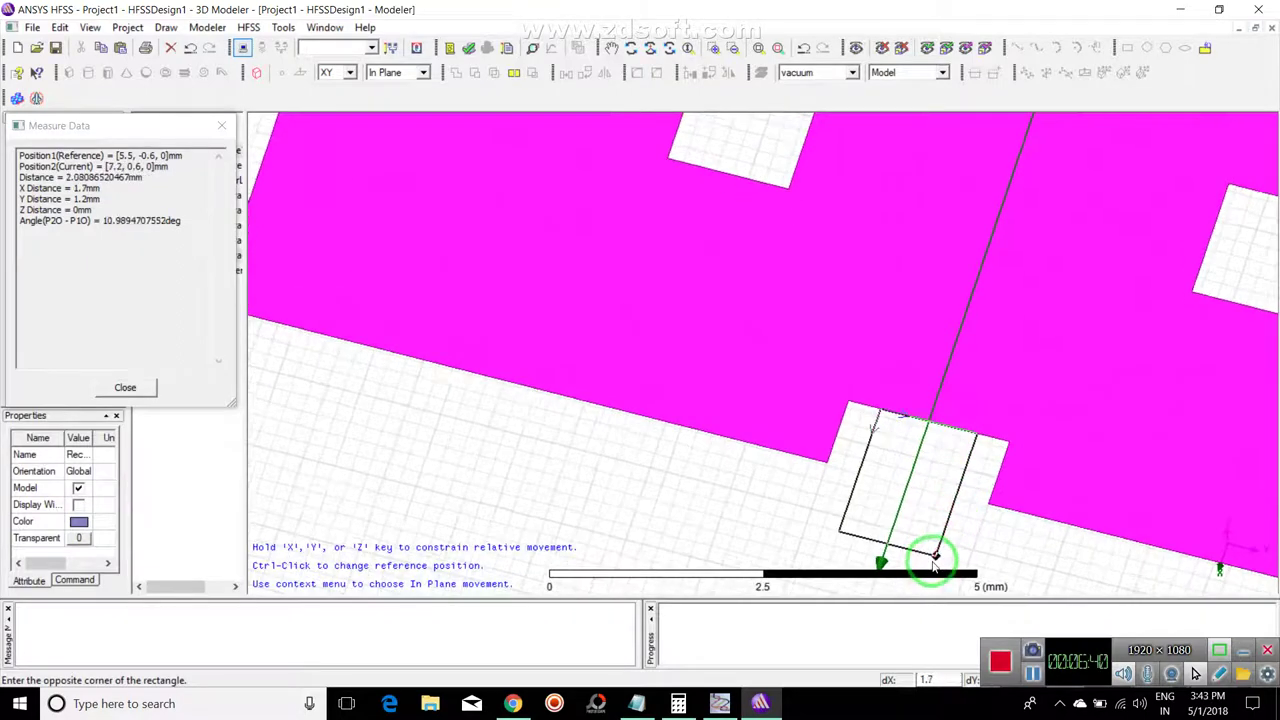
left_click(936, 550)
Step: Set the feed line rectangle's XSize to 5 mm
double_click(226, 285)
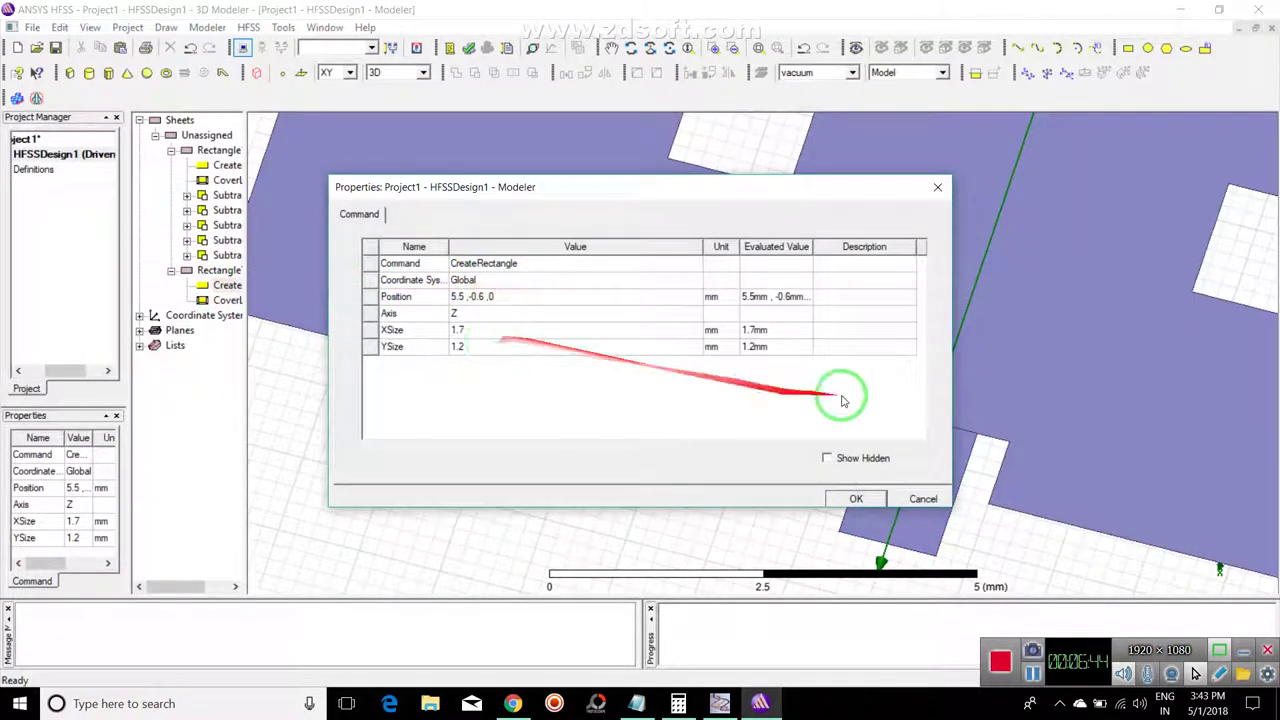
left_click(487, 329)
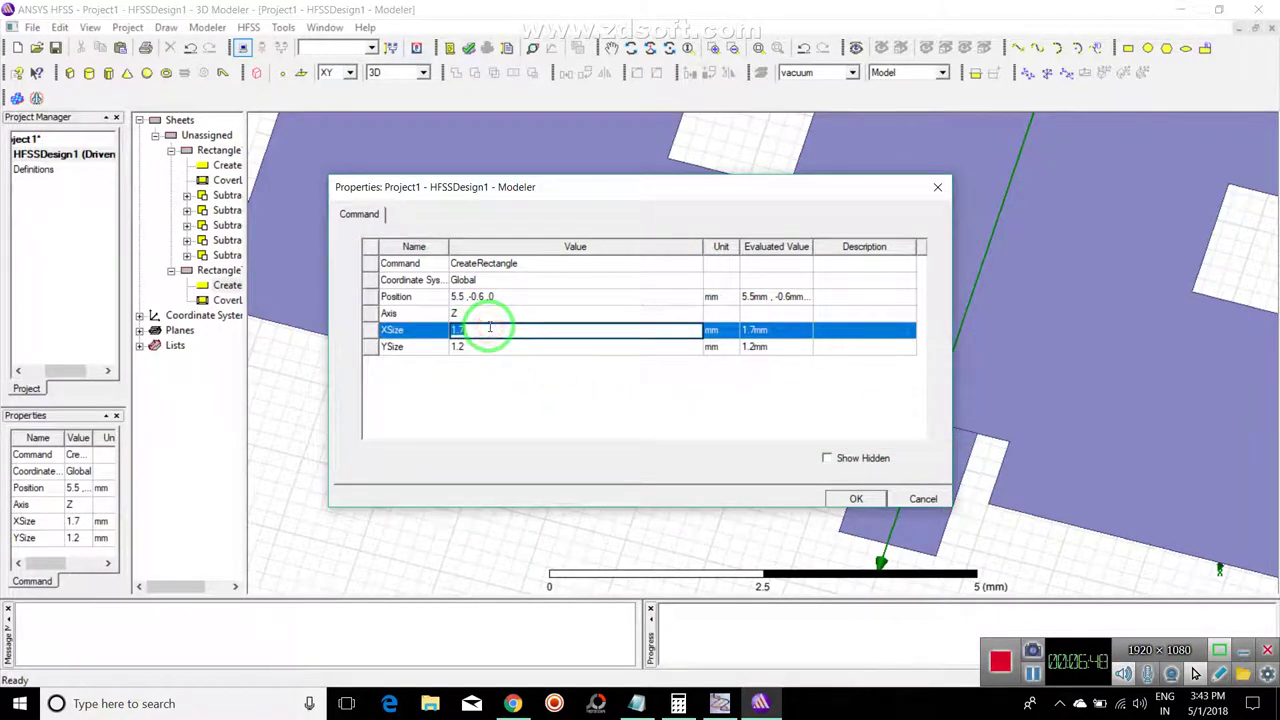
left_click(856, 499)
left_click_drag(837, 500, 1109, 391, "alt")
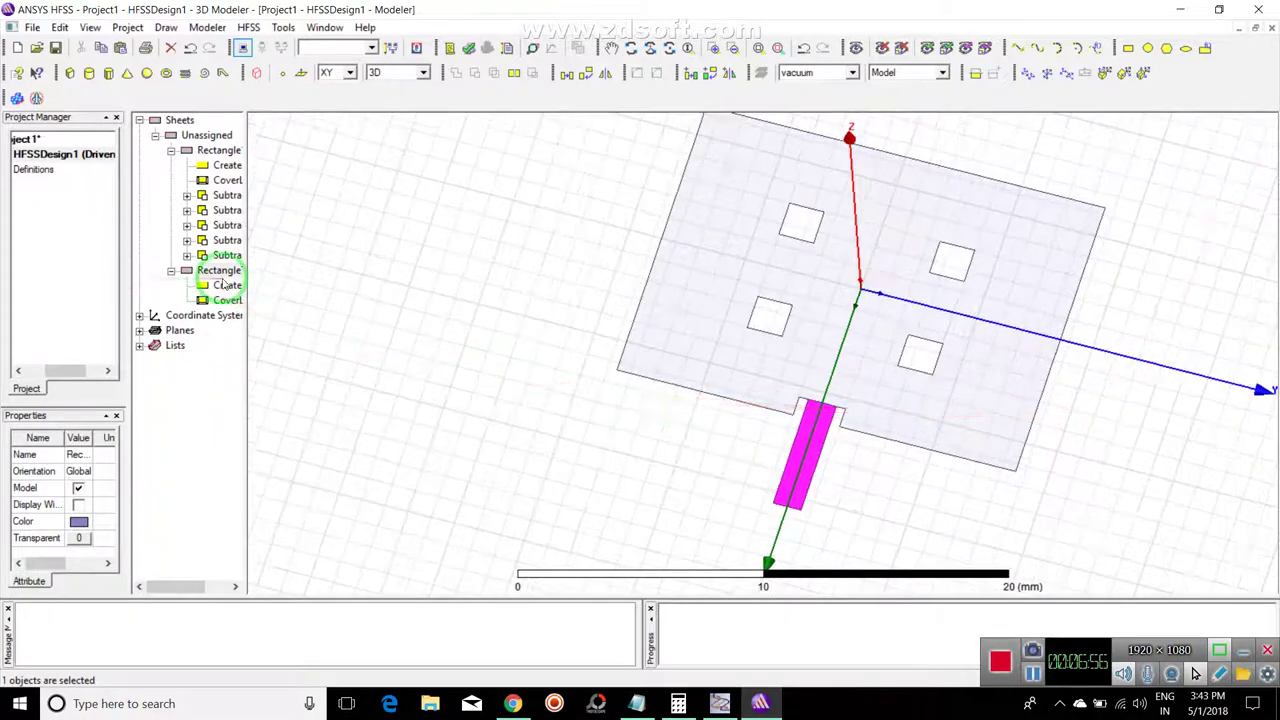
Step: Set the feed line rectangle's XSize to 8 mm
double_click(226, 288)
left_click(500, 334)
left_click(507, 336)
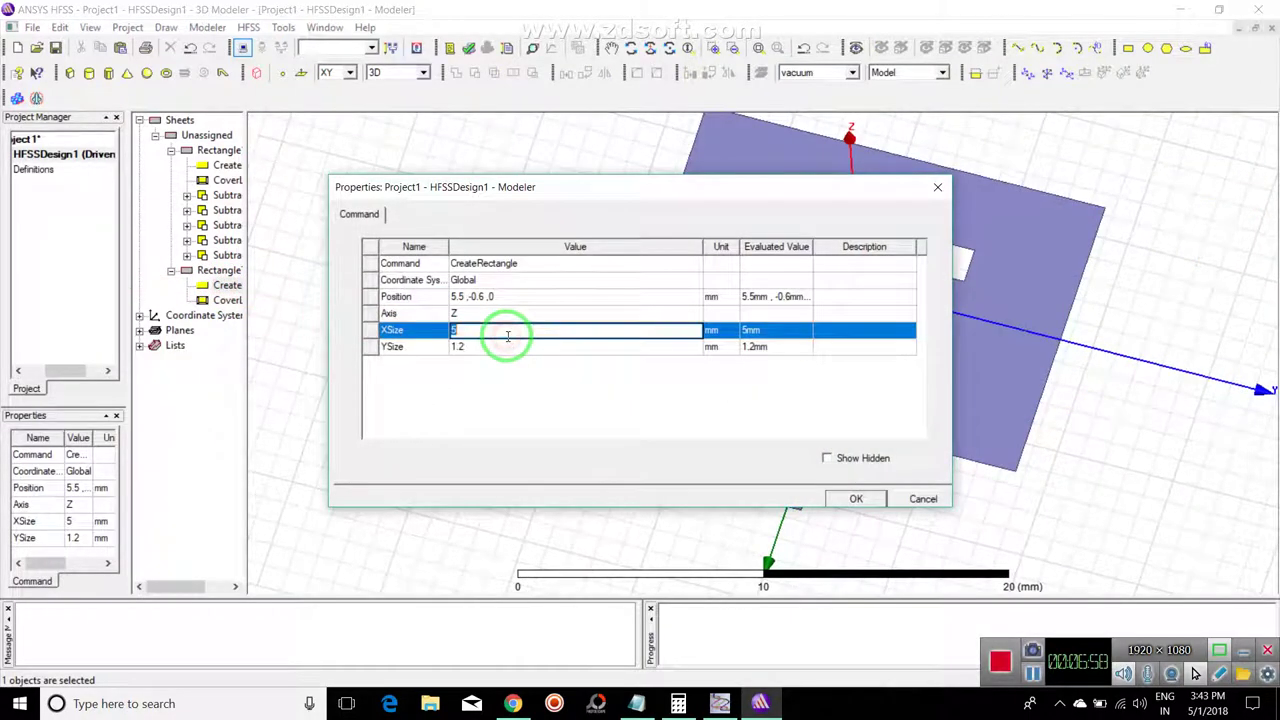
type("8")
left_click(856, 498)
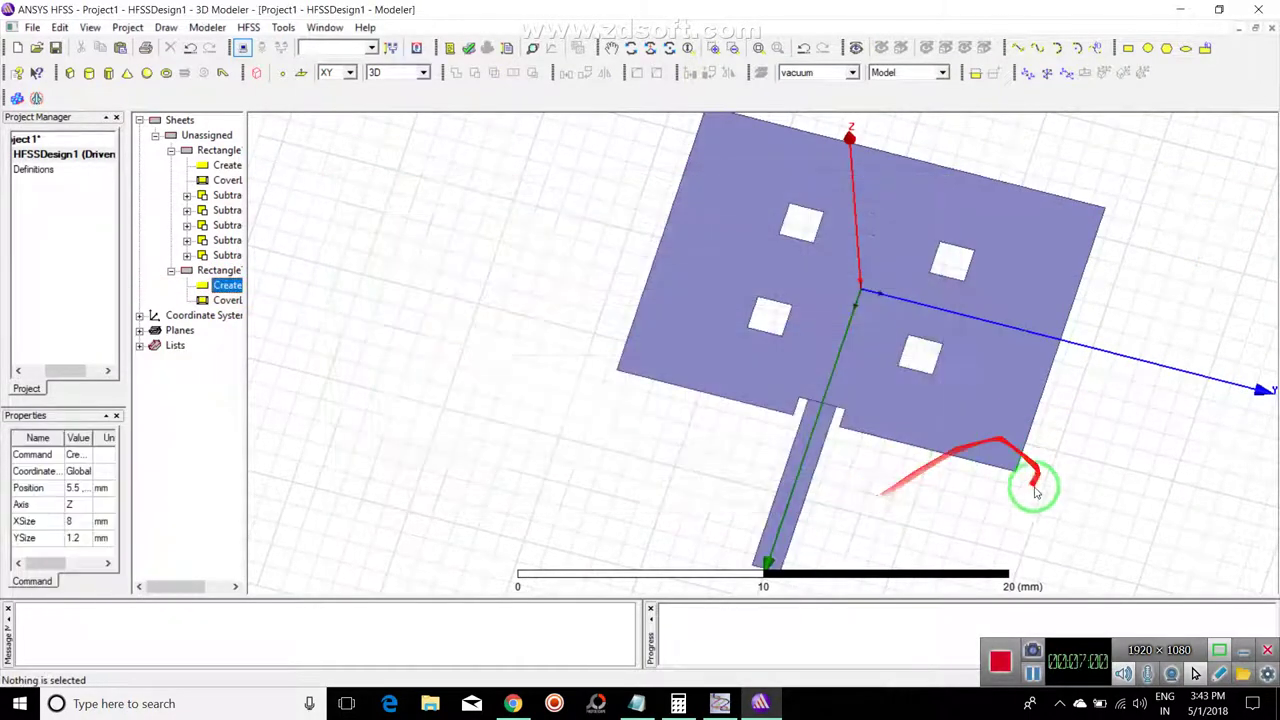
left_click_drag(1024, 497, 870, 323, "alt")
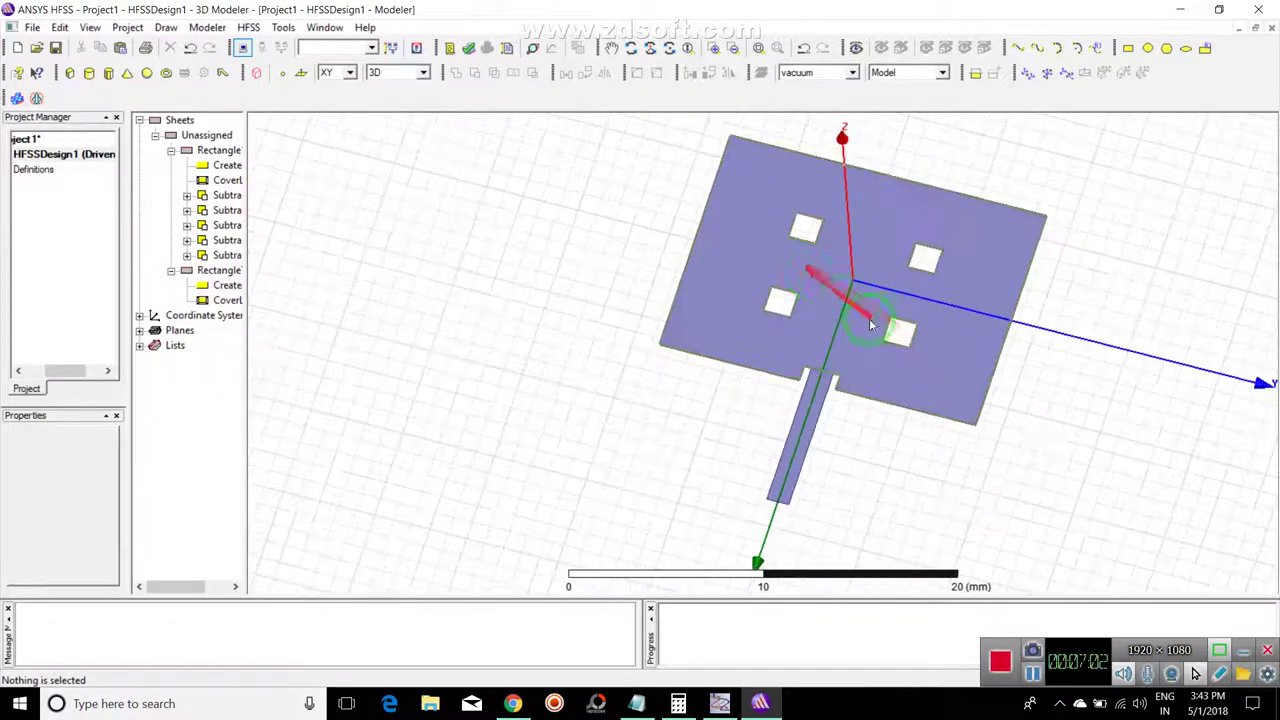
Step: Unite the feed line rectangle with the slotted patch Rectangle1 into a single sheet
left_click(219, 152)
left_click(220, 272, "ctrl")
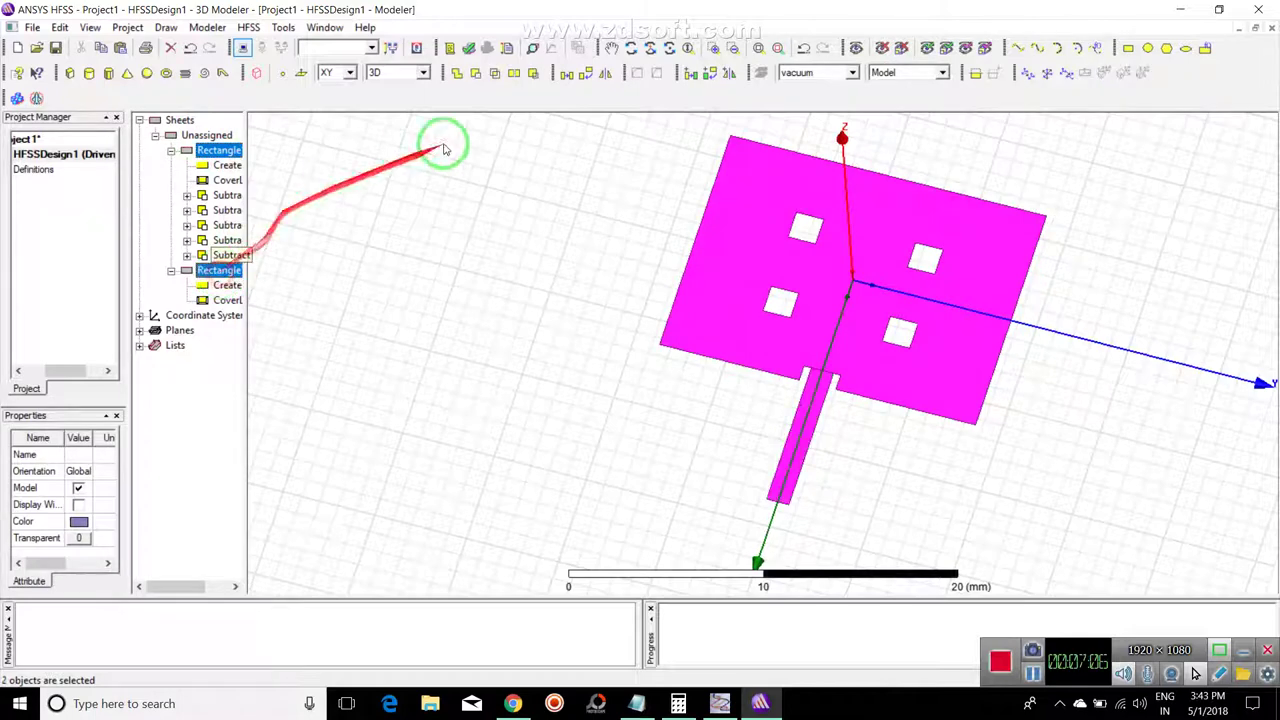
left_click(455, 73)
left_click_drag(837, 529, 745, 303, "alt")
left_click(480, 409)
left_click_drag(480, 409, 218, 158, "alt")
Step: Rename the united sheet Rectangle1 as patch
left_click(218, 152)
double_click(218, 153)
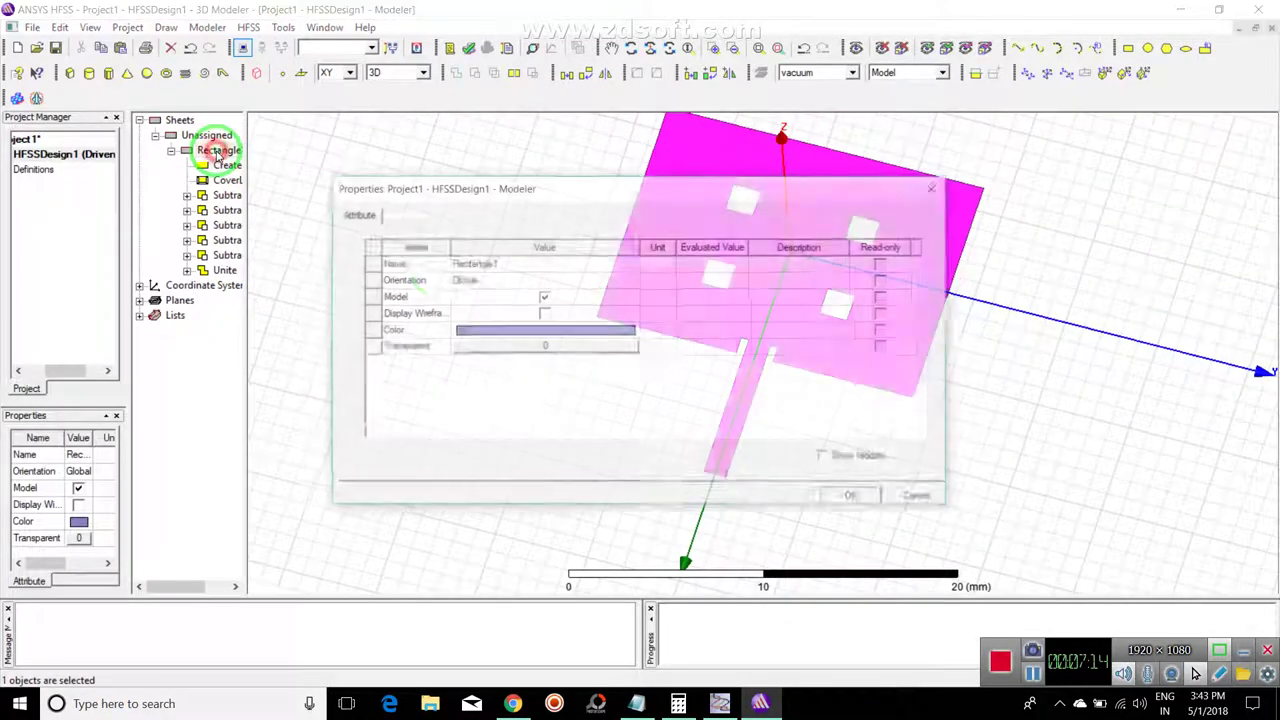
left_click(524, 265)
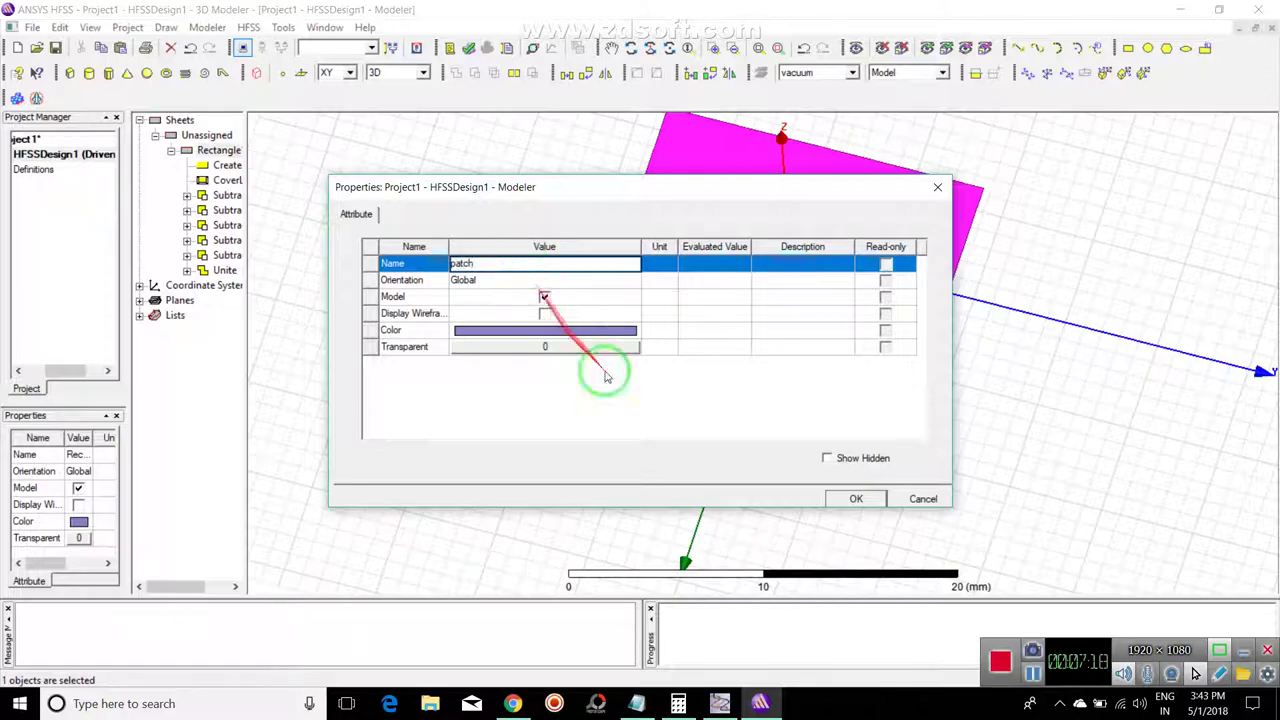
left_click(856, 498)
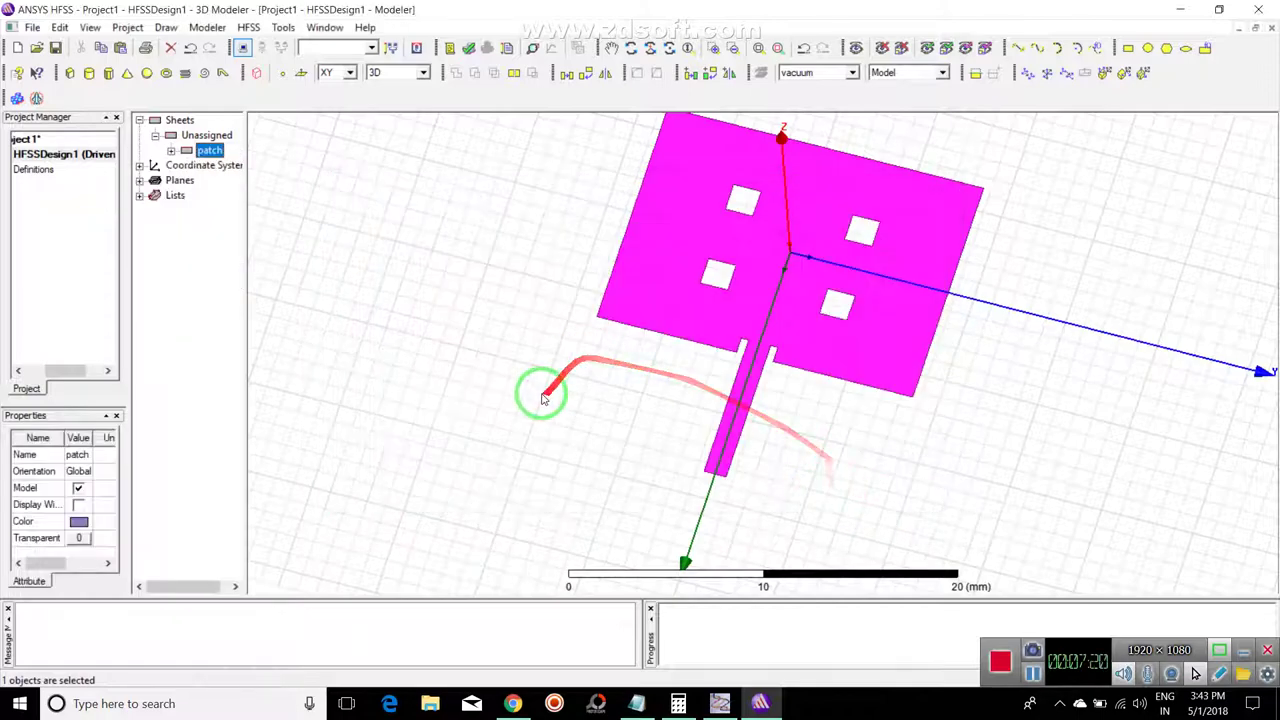
Step: Draw a substrate box from -10, -12, 0 mm, about 23.5 by 24 mm and 2 mm deep below the patch, ending at the feed line's end
scroll(540, 360, "down", 5)
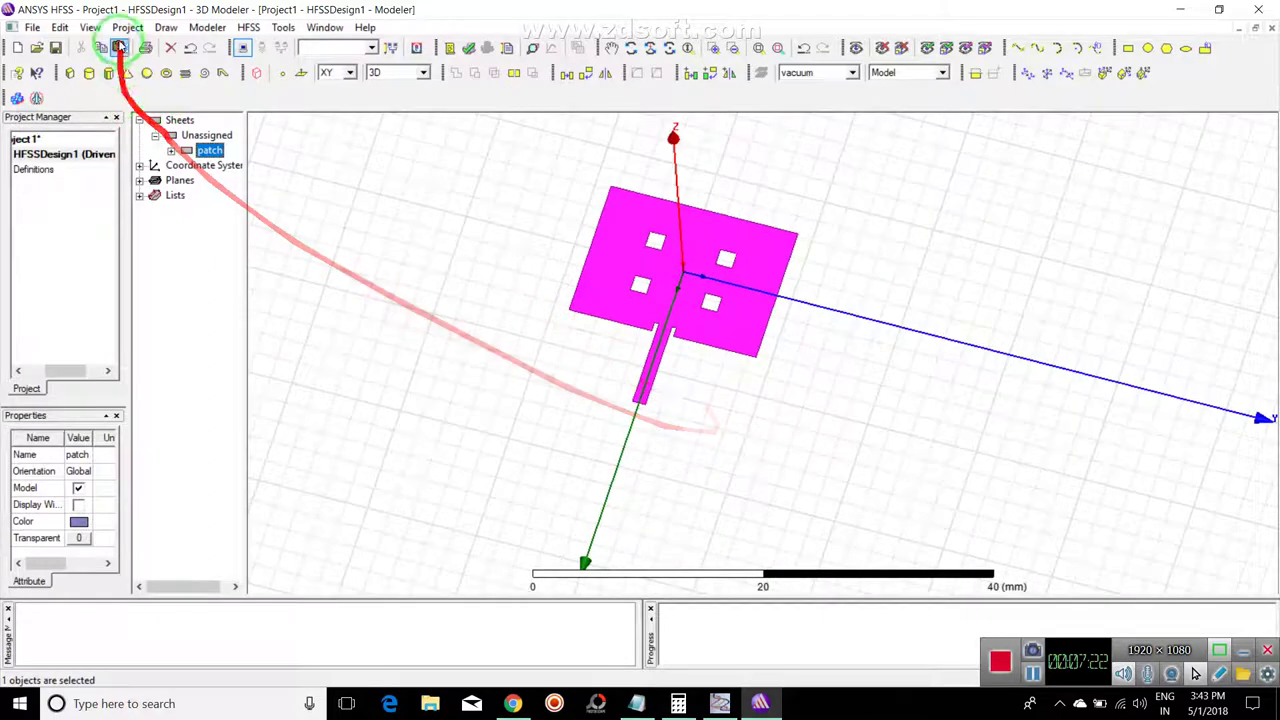
left_click(89, 74)
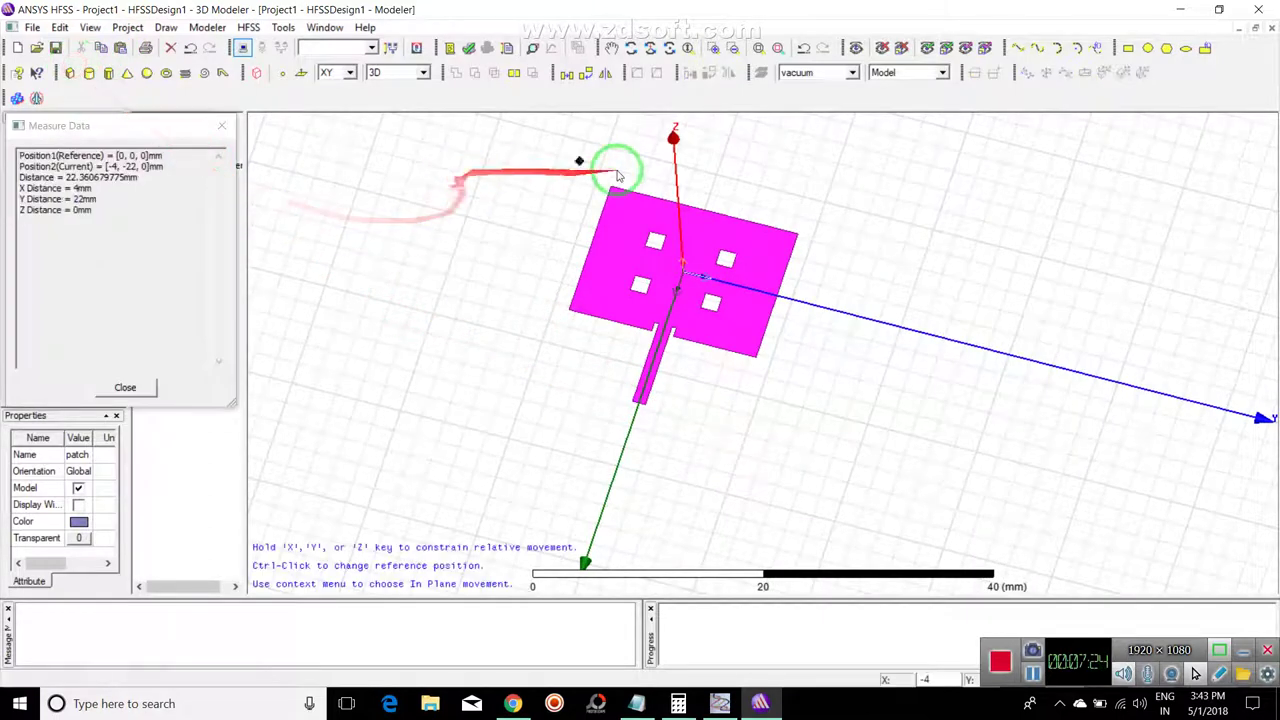
left_click(587, 143)
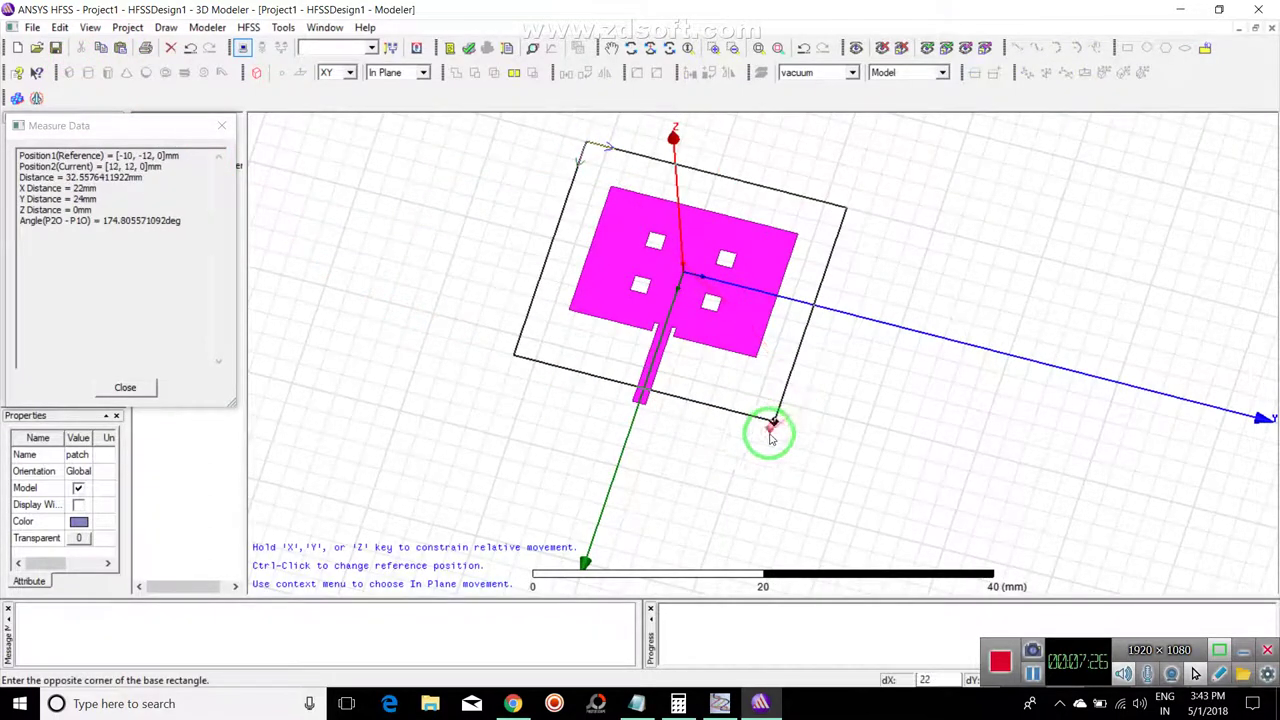
scroll(769, 441, "down", 1)
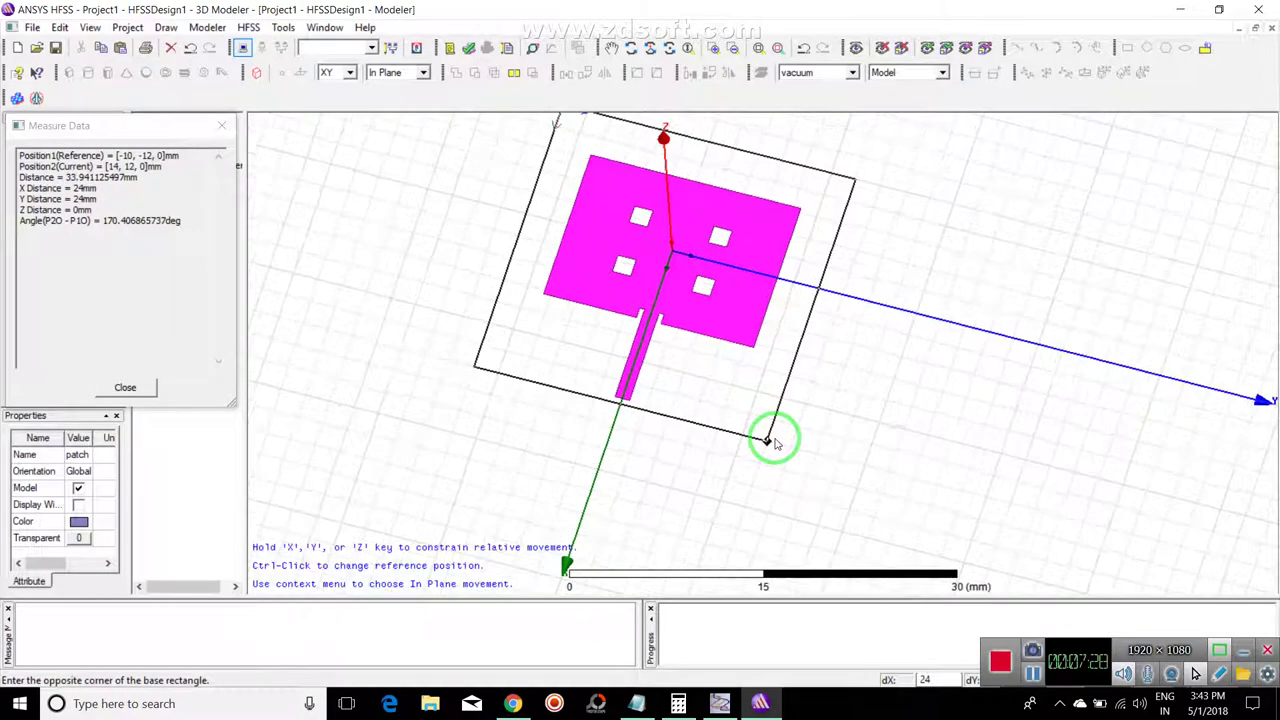
scroll(769, 441, "down", 1)
scroll(766, 443, "up", 5)
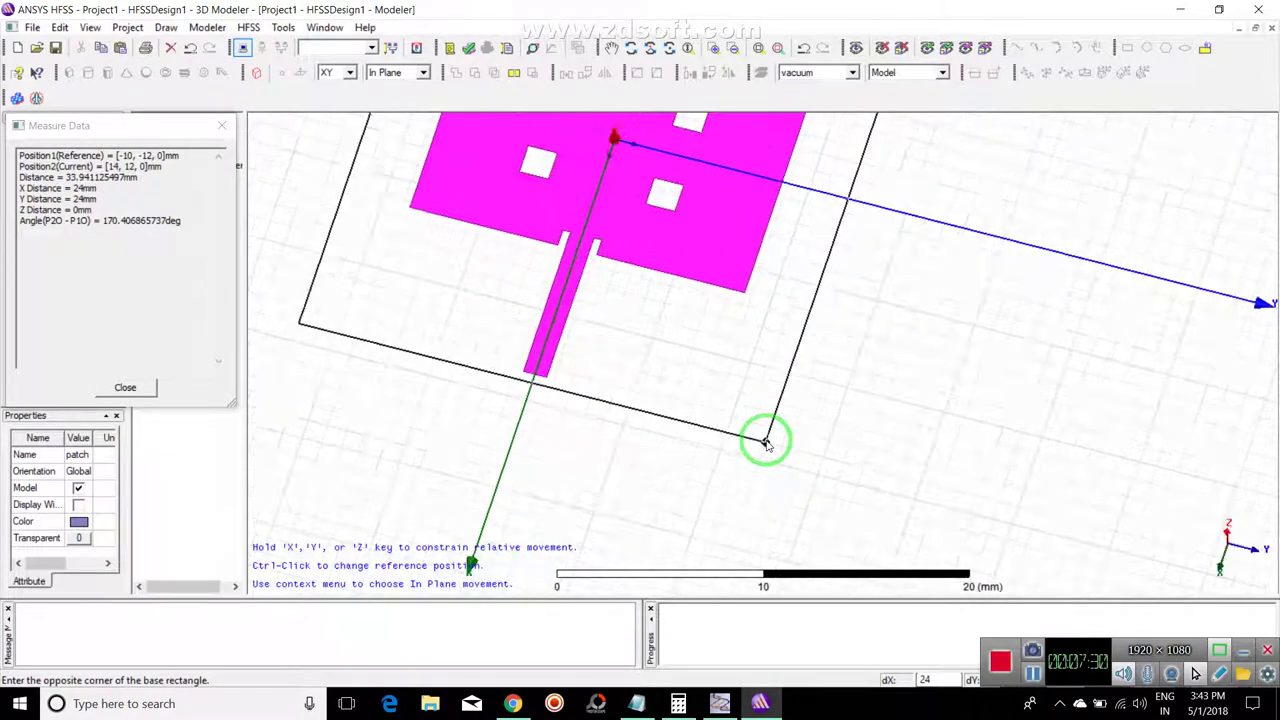
scroll(766, 443, "up", 1)
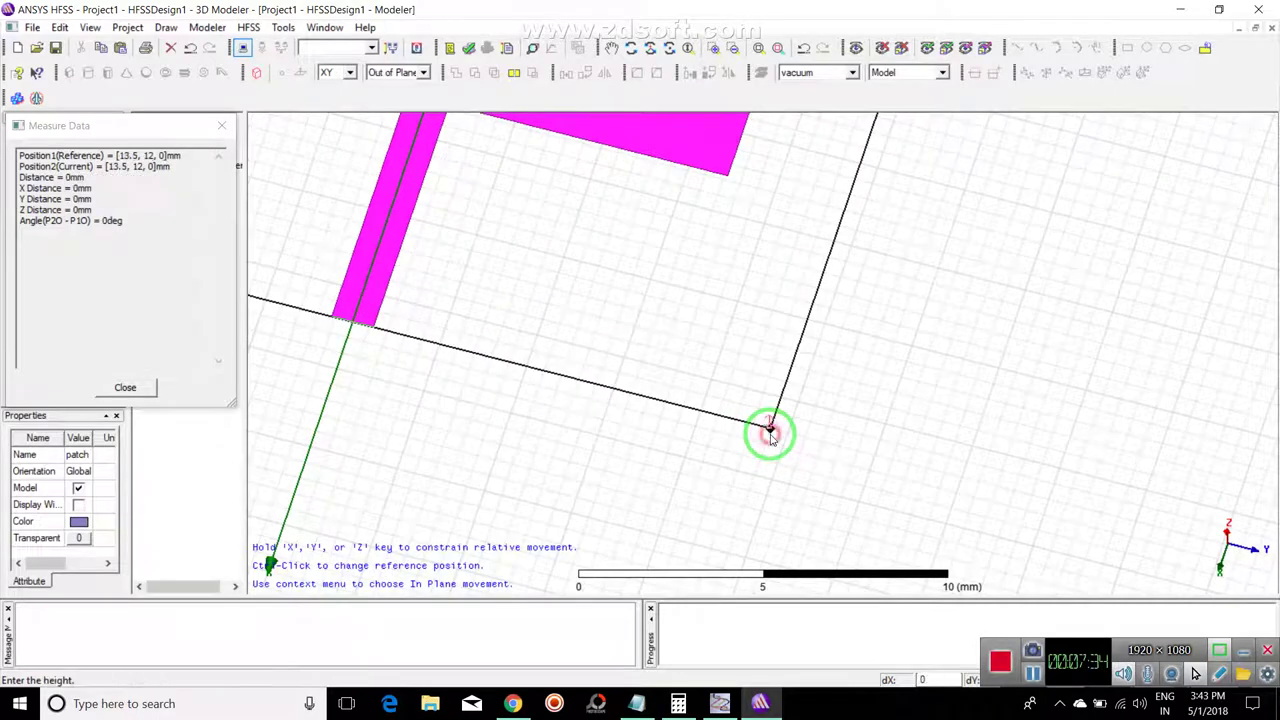
scroll(769, 432, "down", 1)
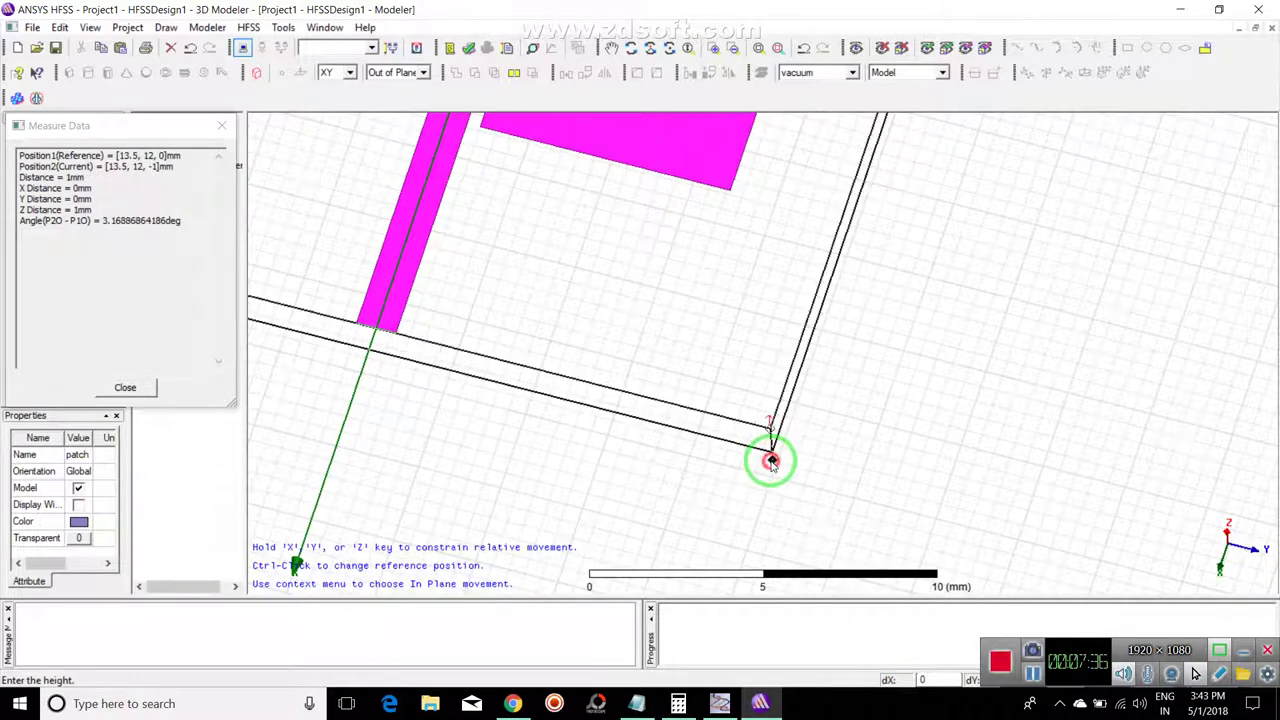
left_click(657, 477)
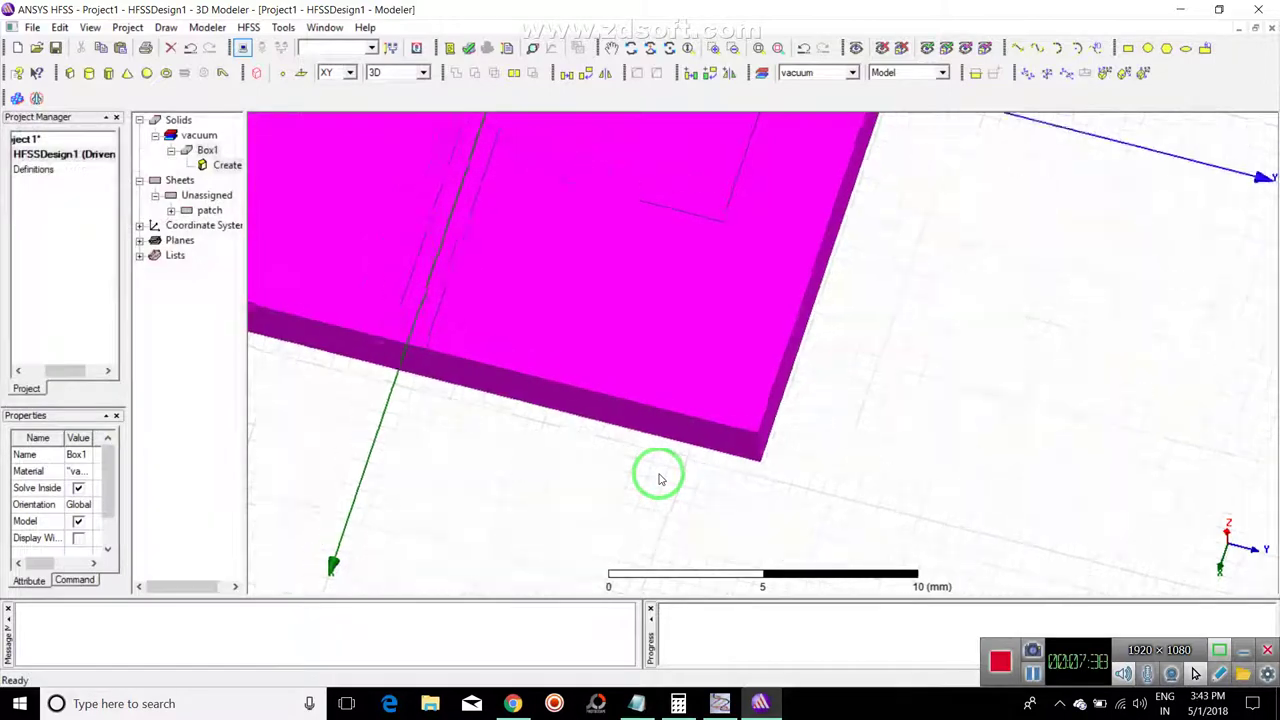
scroll(657, 477, "down", 5)
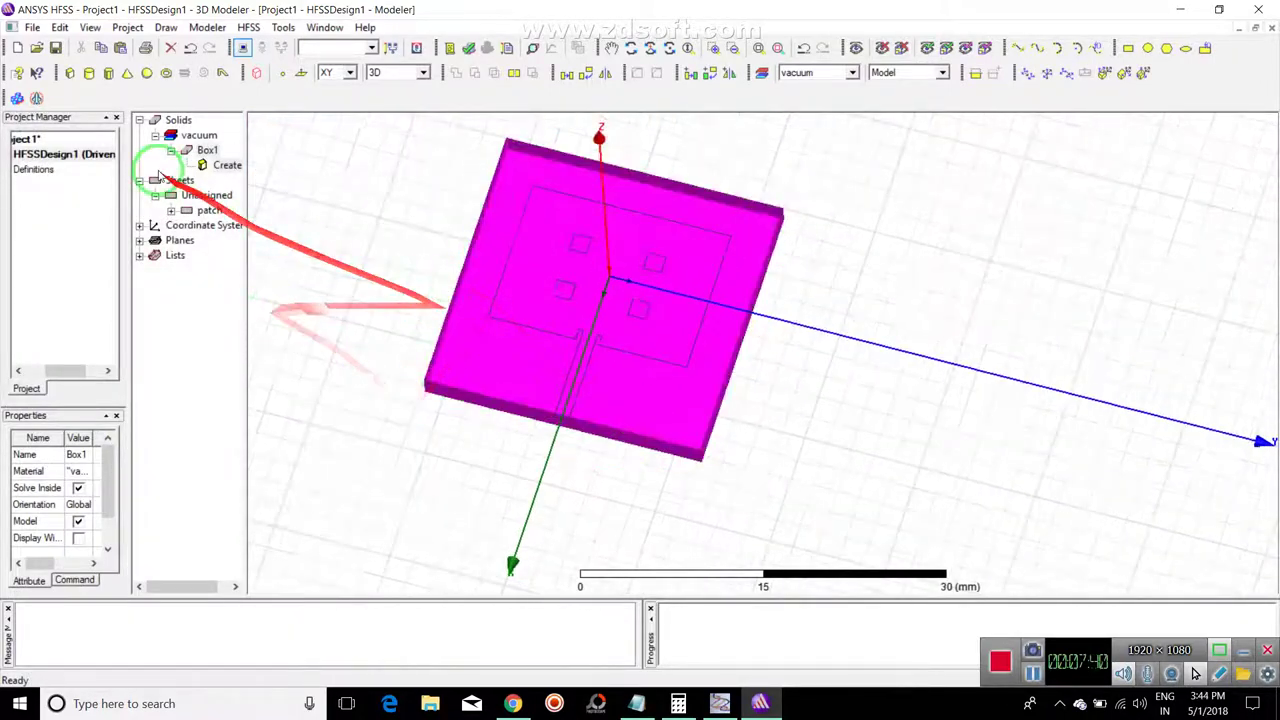
Step: Check the box's ZSize against the dielectric height in the browser's microstrip patch calculator, and keep the box dimensions
double_click(222, 165)
left_click(470, 347)
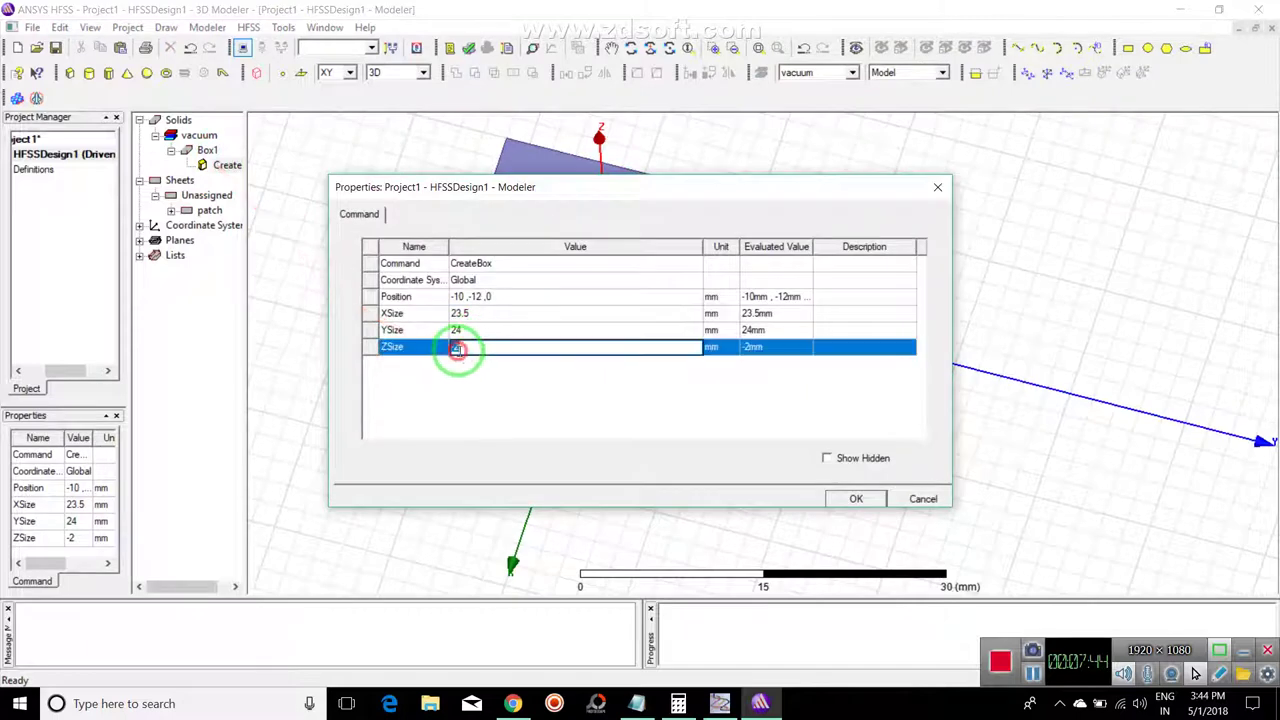
left_click(515, 700)
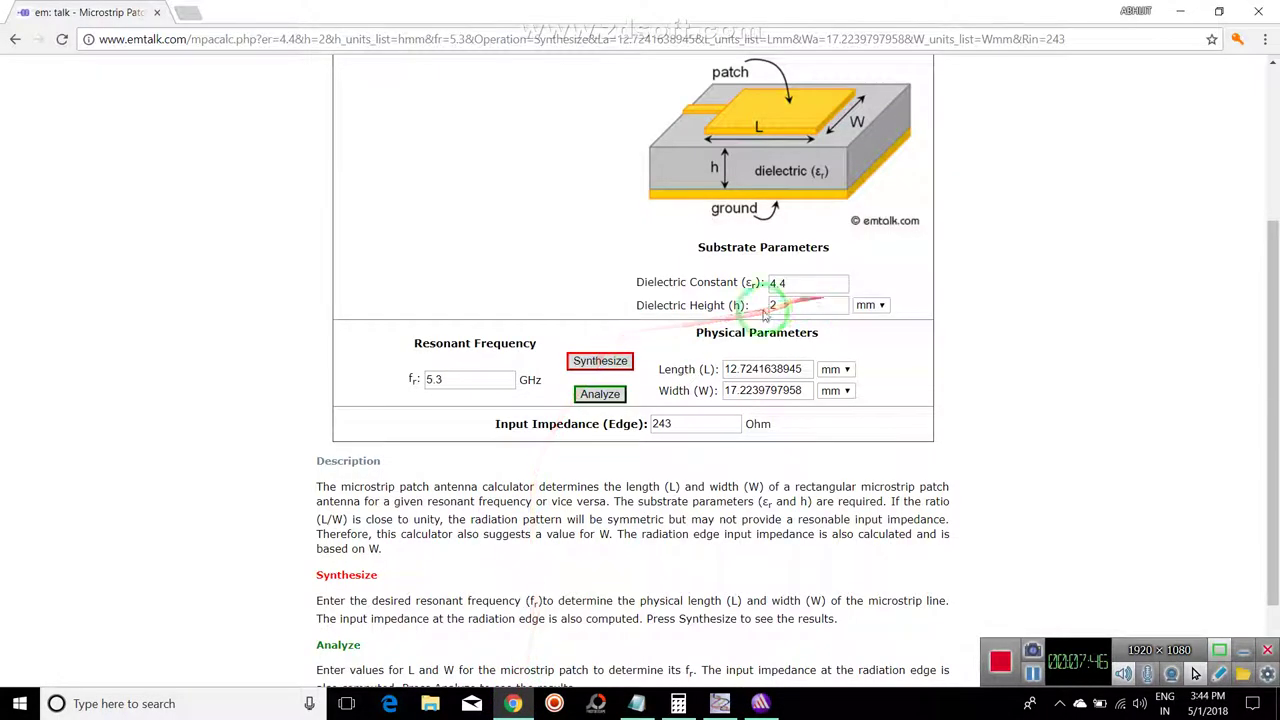
left_click(1181, 11)
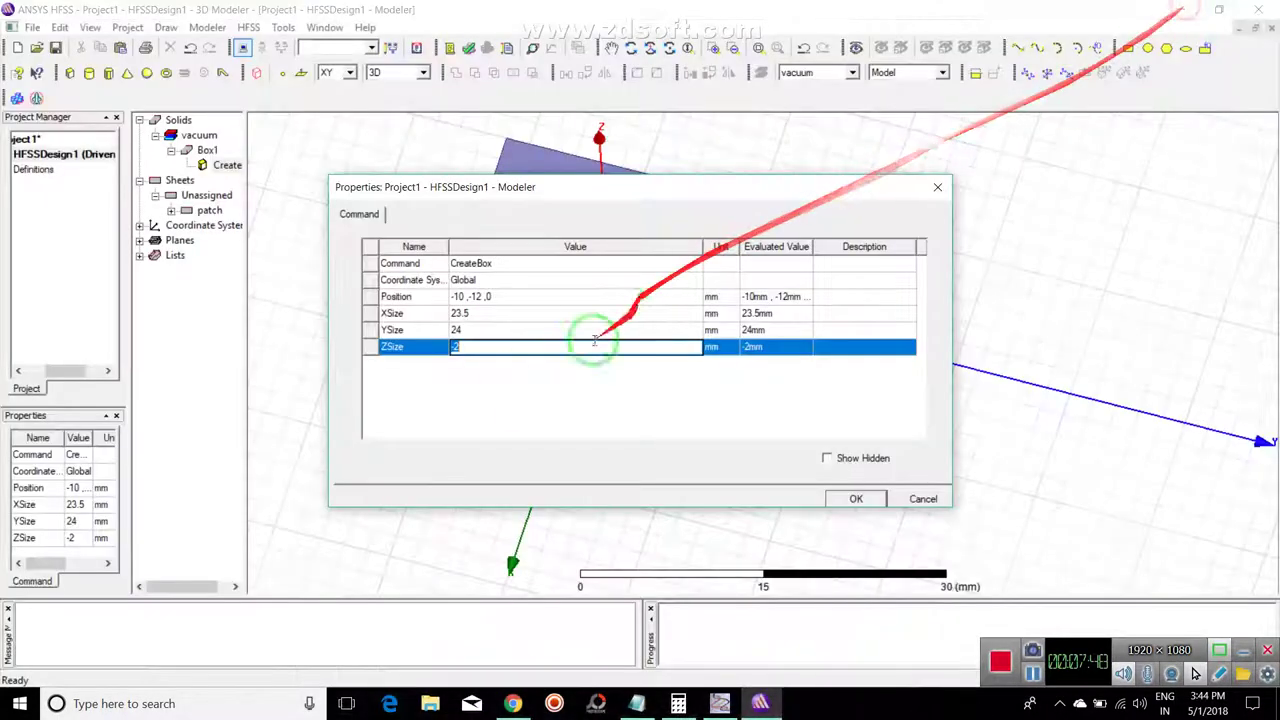
left_click(852, 499)
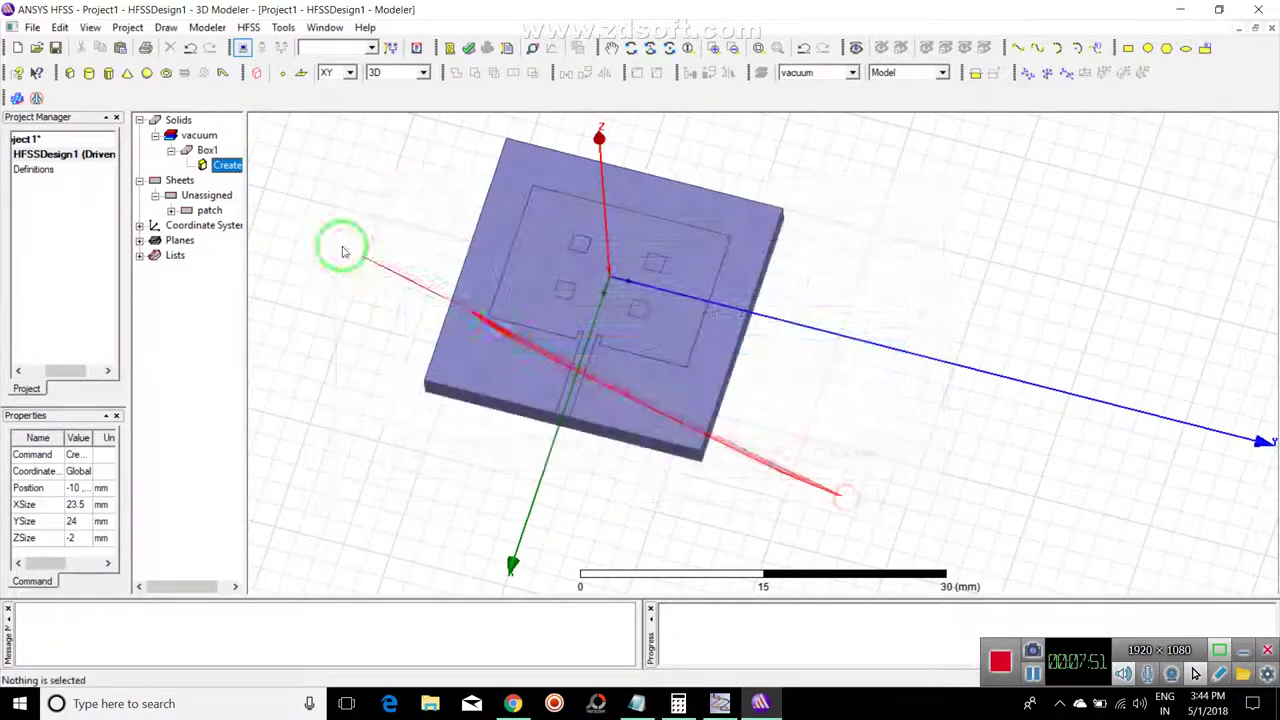
Step: Rename the solid Box1 as substarte and assign it the material Rogers RO4350 (tm)
double_click(208, 151)
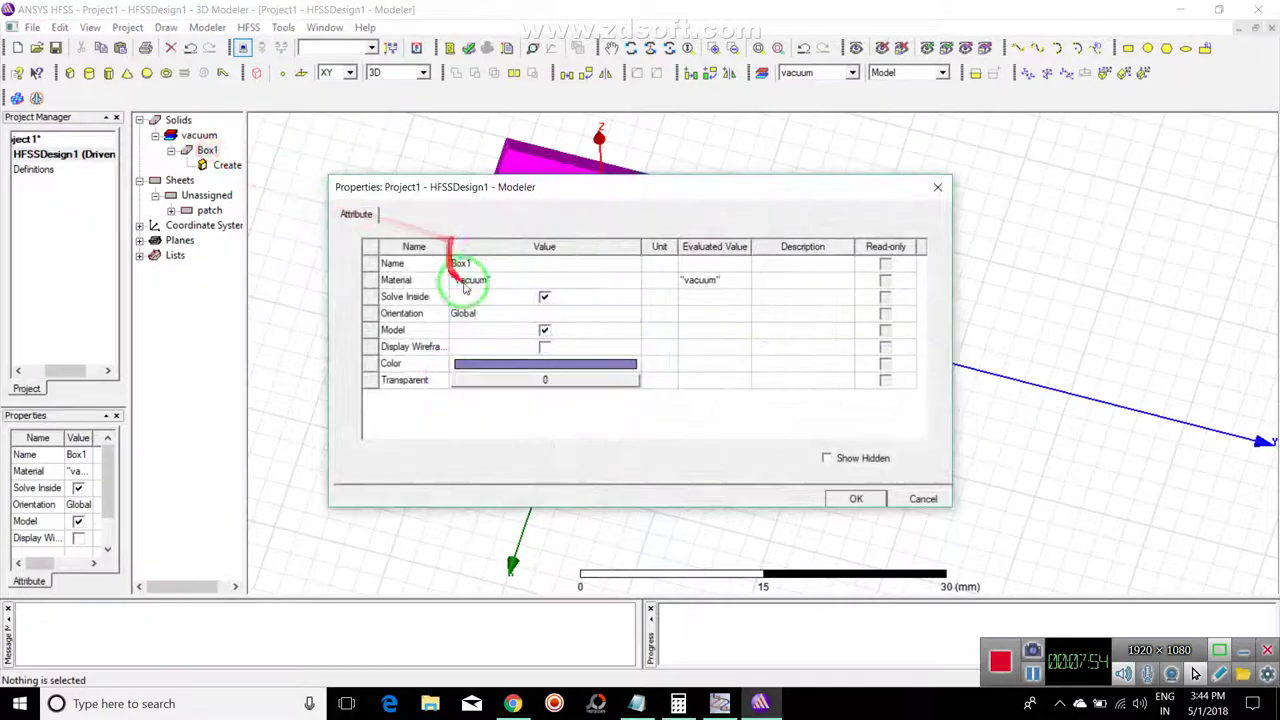
left_click(487, 264)
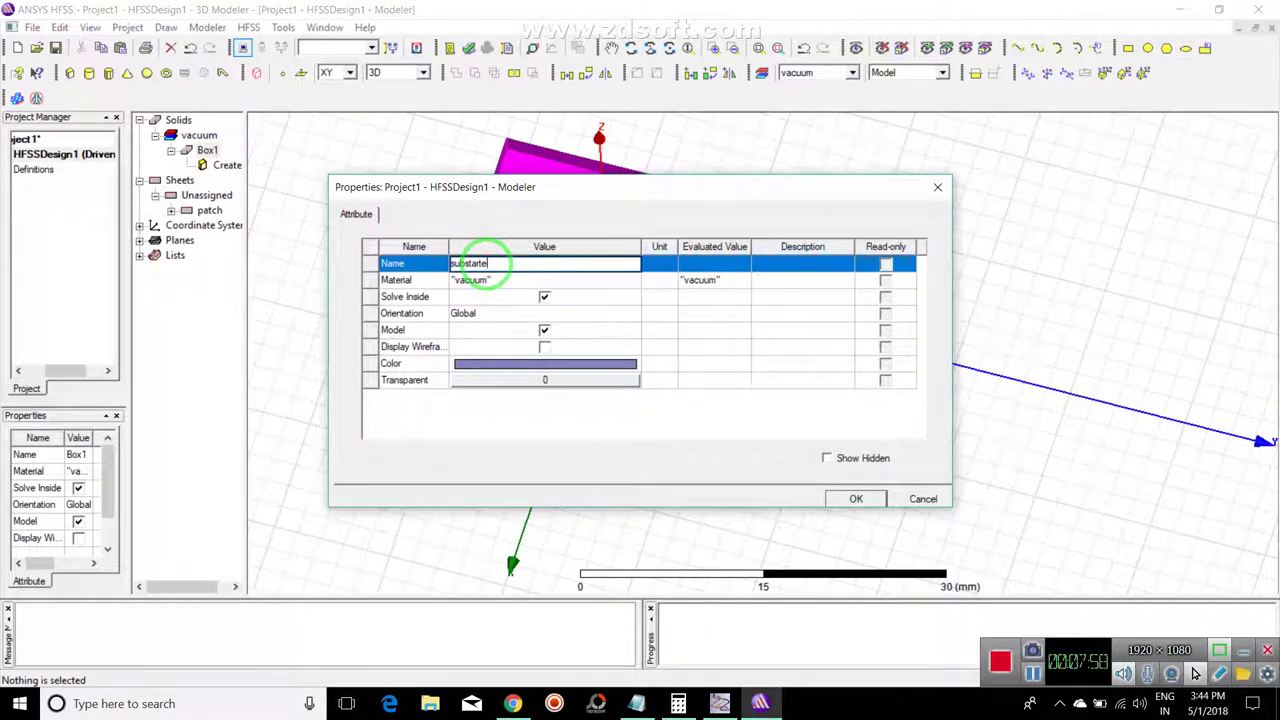
left_click(545, 281)
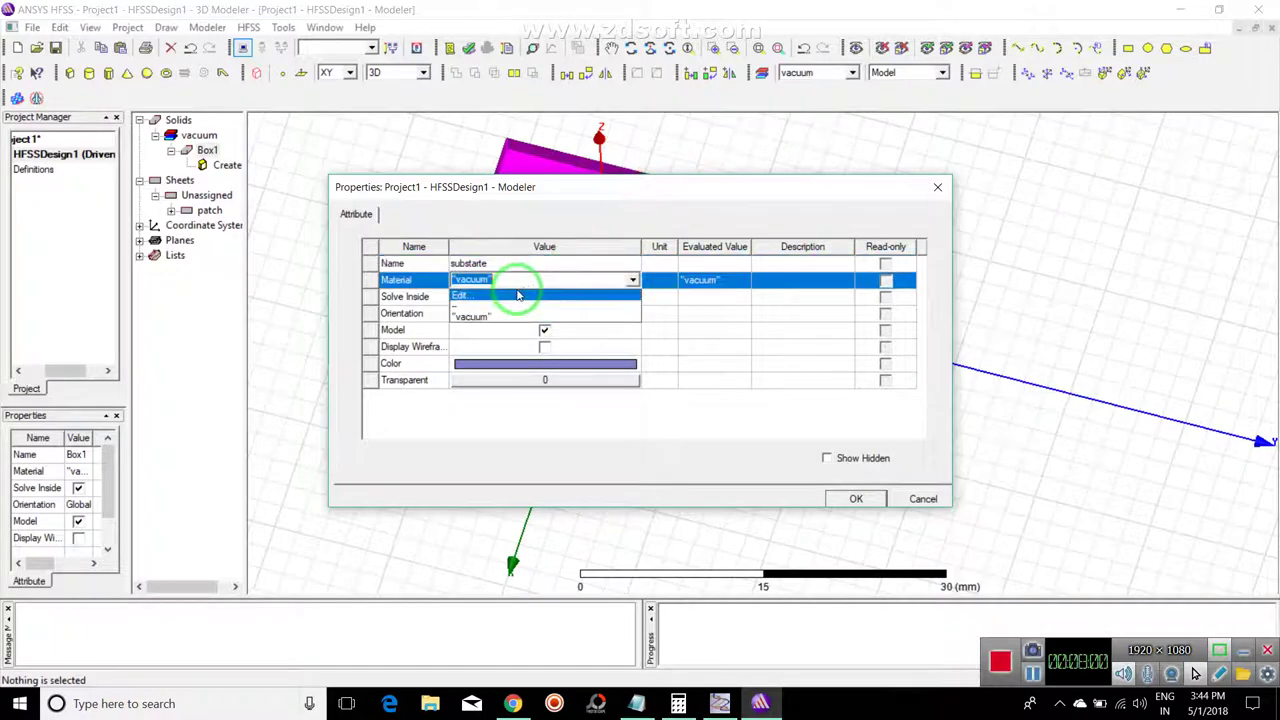
left_click(519, 296)
type("rog")
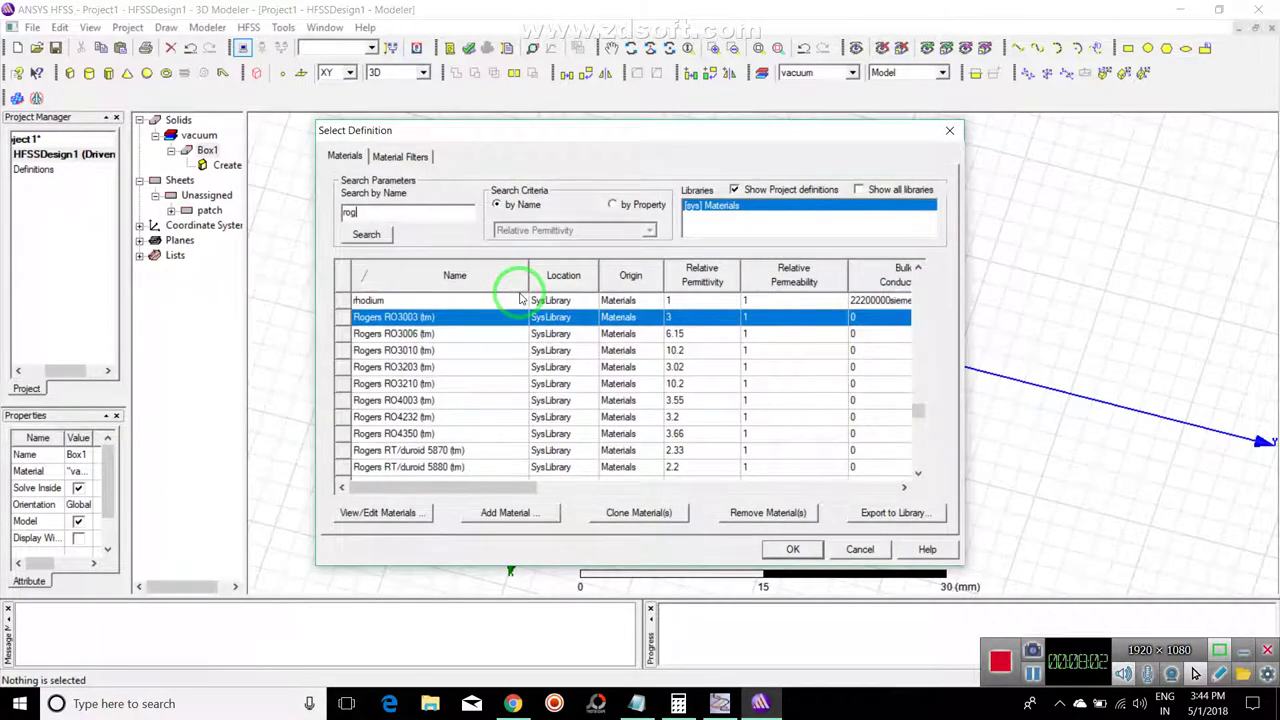
left_click(443, 436)
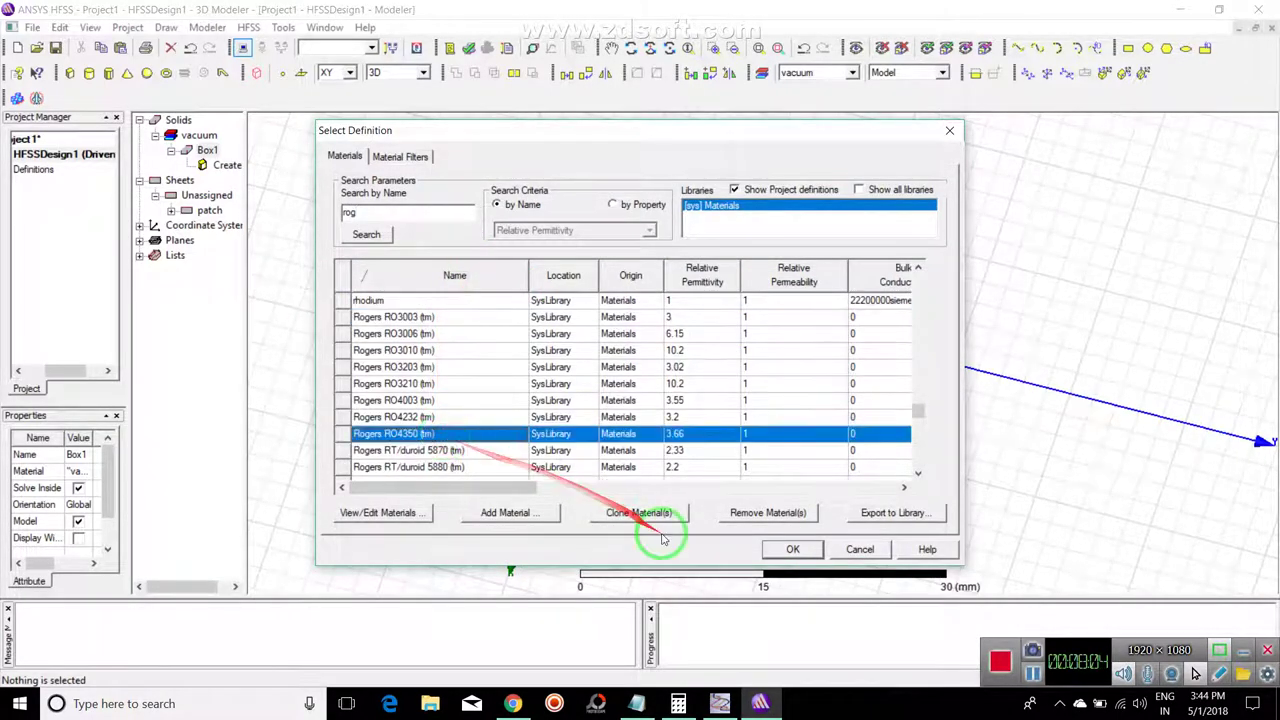
left_click(795, 553)
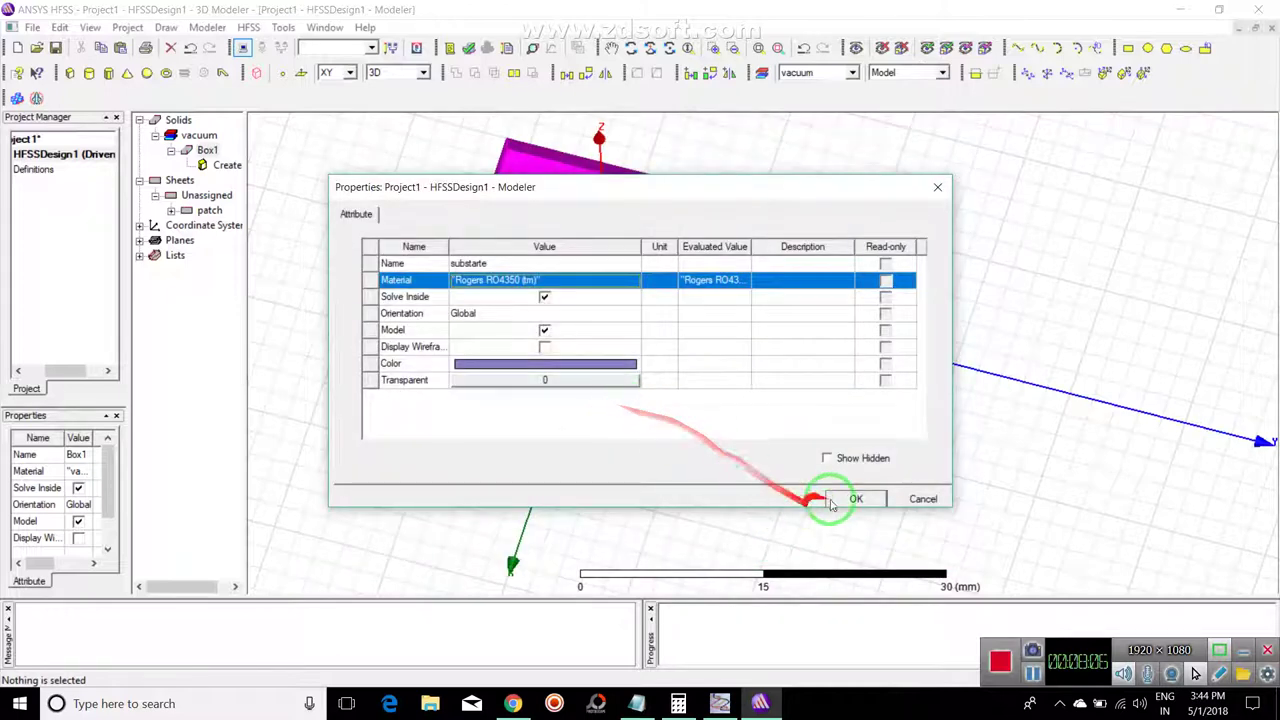
left_click(845, 498)
Step: Change the patch sheet's colour to light yellow (255, 255, 128)
left_click(203, 196)
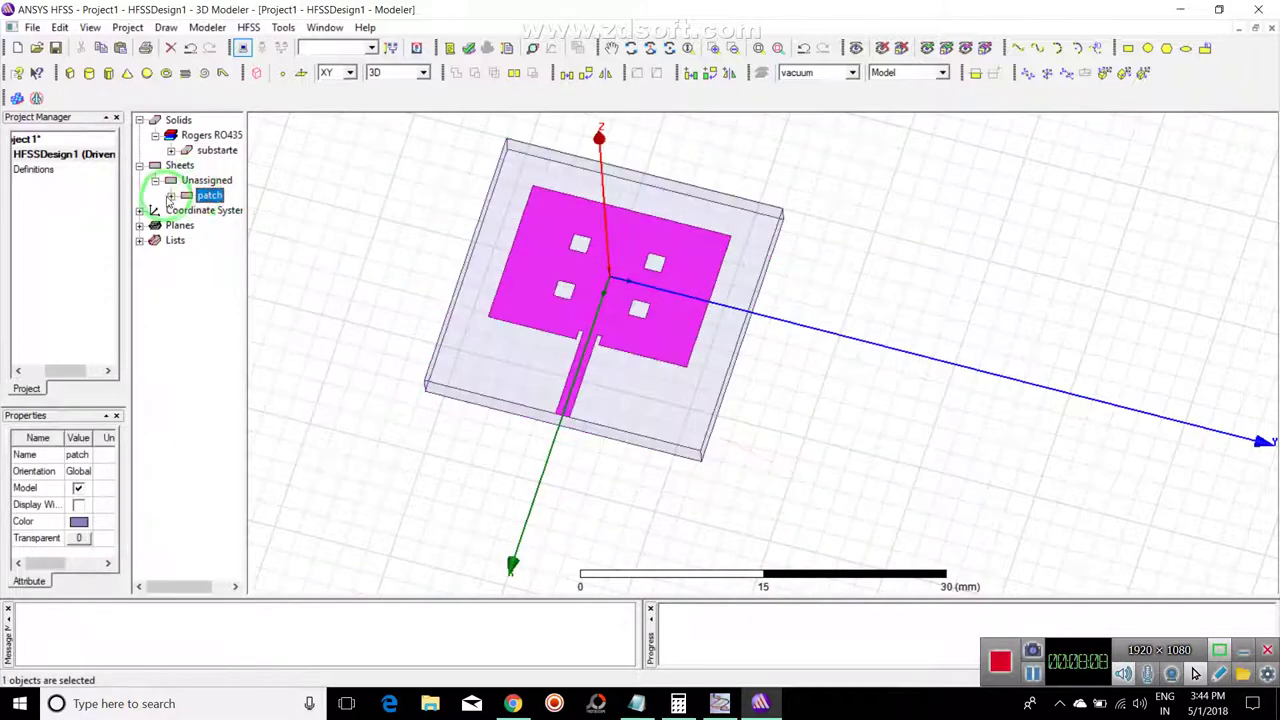
double_click(205, 196)
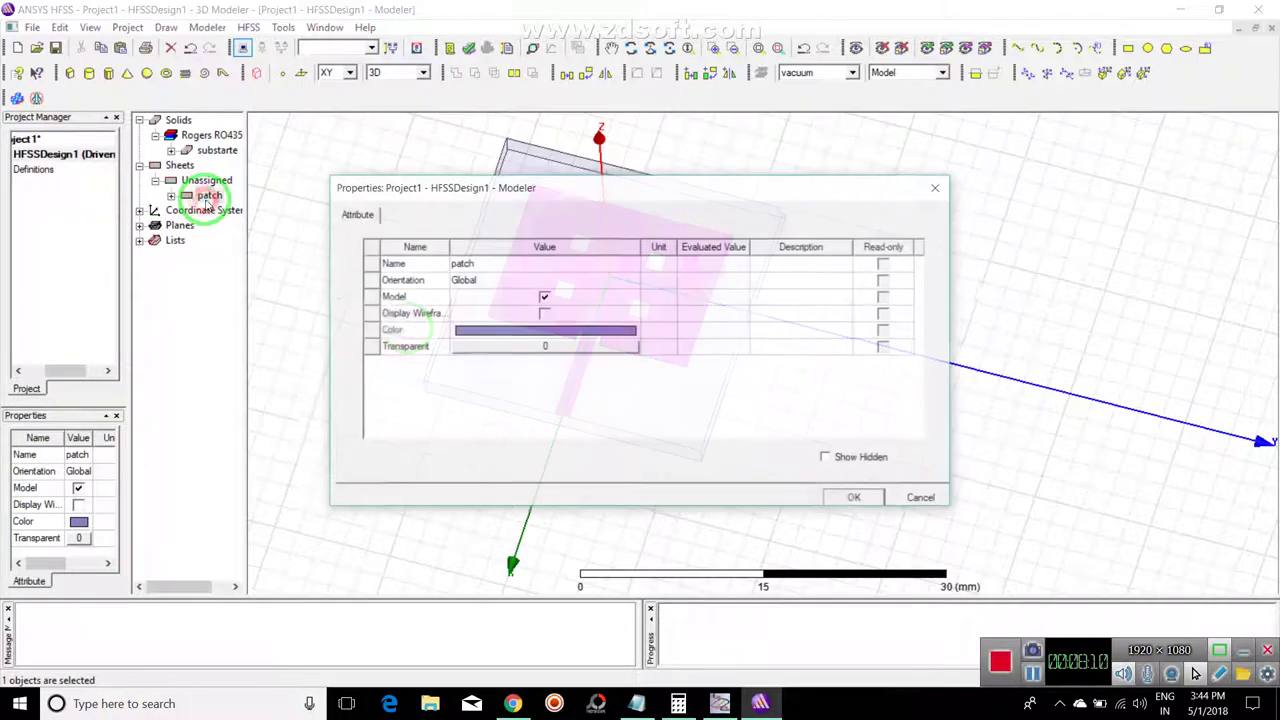
left_click(472, 333)
left_click(492, 258)
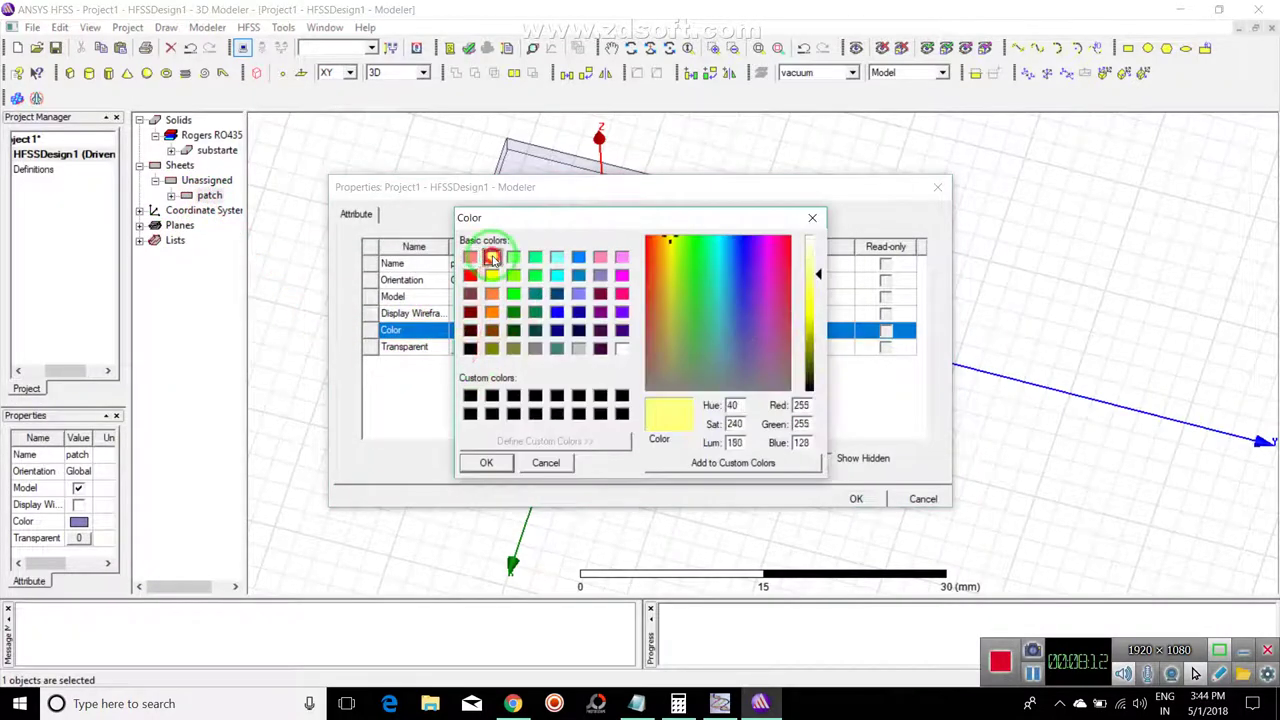
left_click(487, 462)
left_click(856, 498)
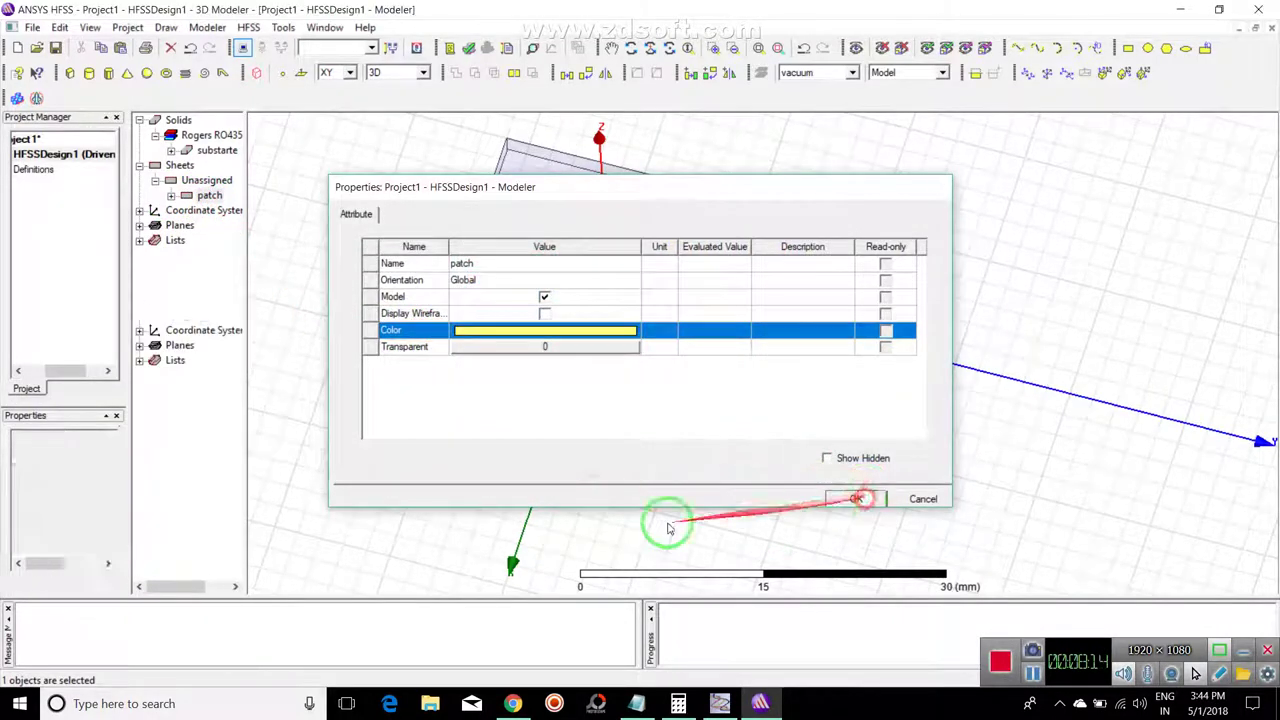
Step: Draw a 23.5 by 24 mm rectangle over the substrate's underside, from corner 13.5, -12, -2 mm to the opposite corner -10, 12, -2 mm
left_click_drag(809, 420, 800, 249, "alt")
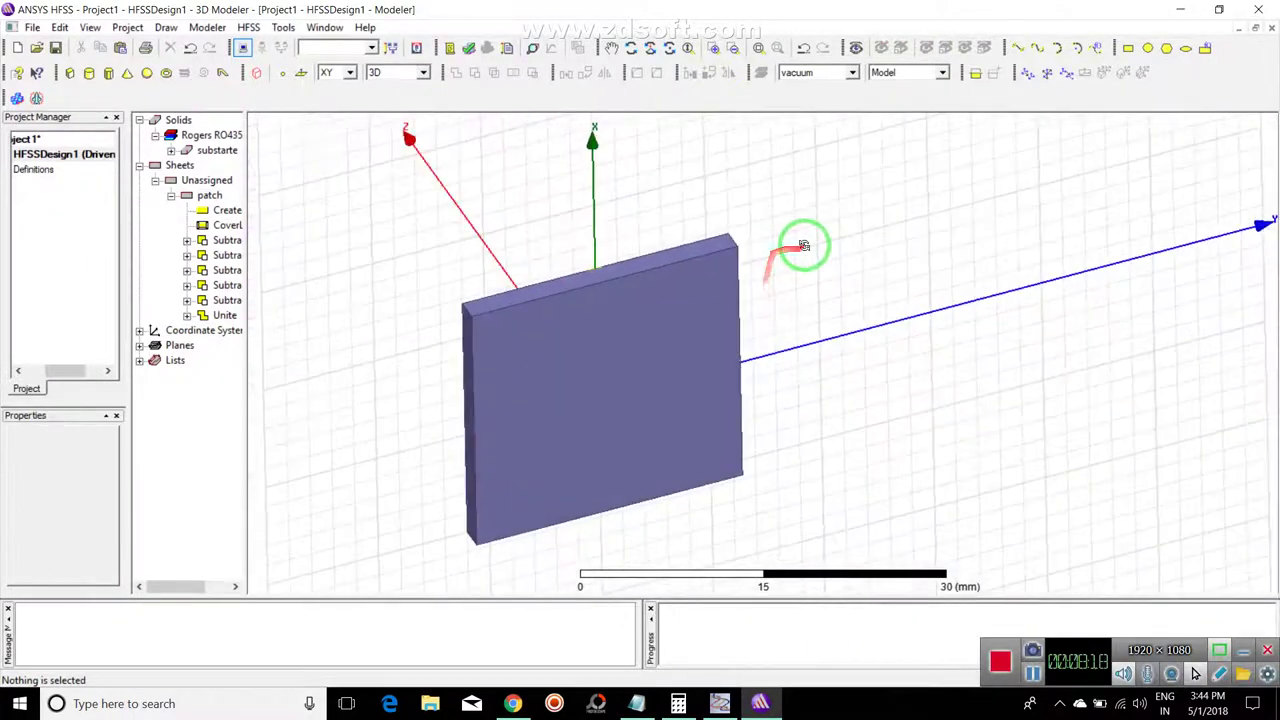
left_click(1130, 48)
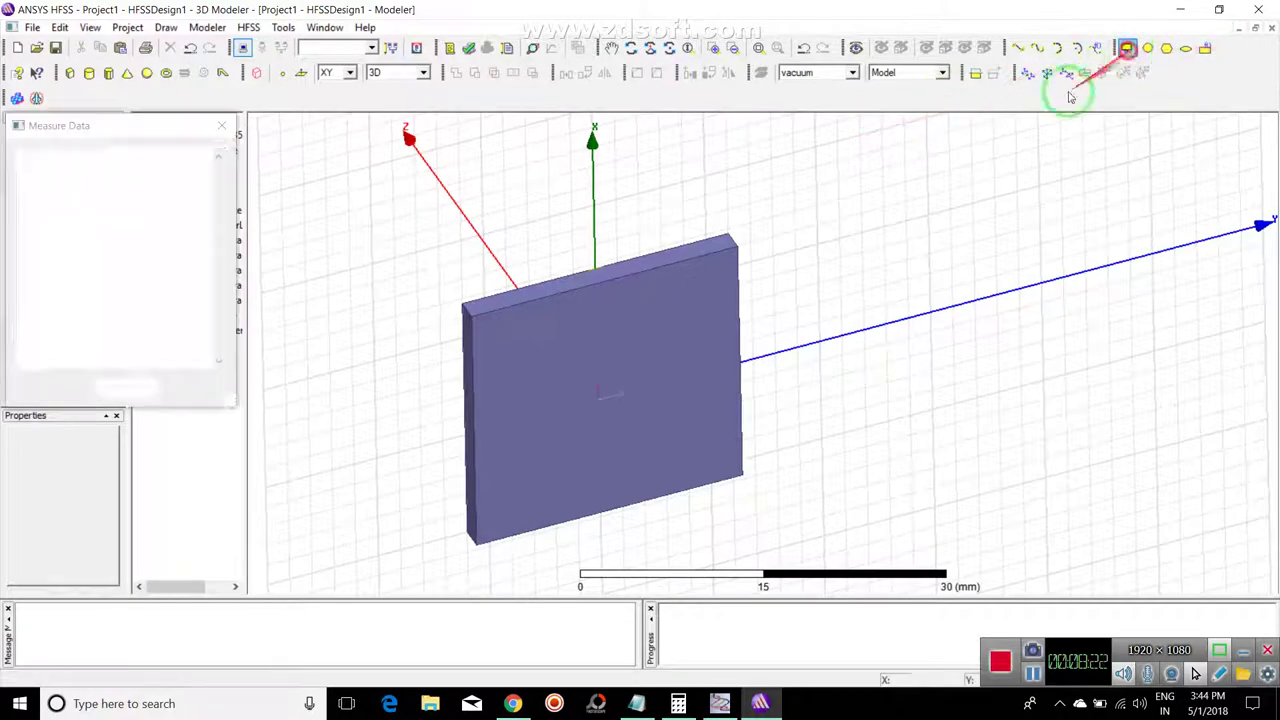
left_click(741, 510)
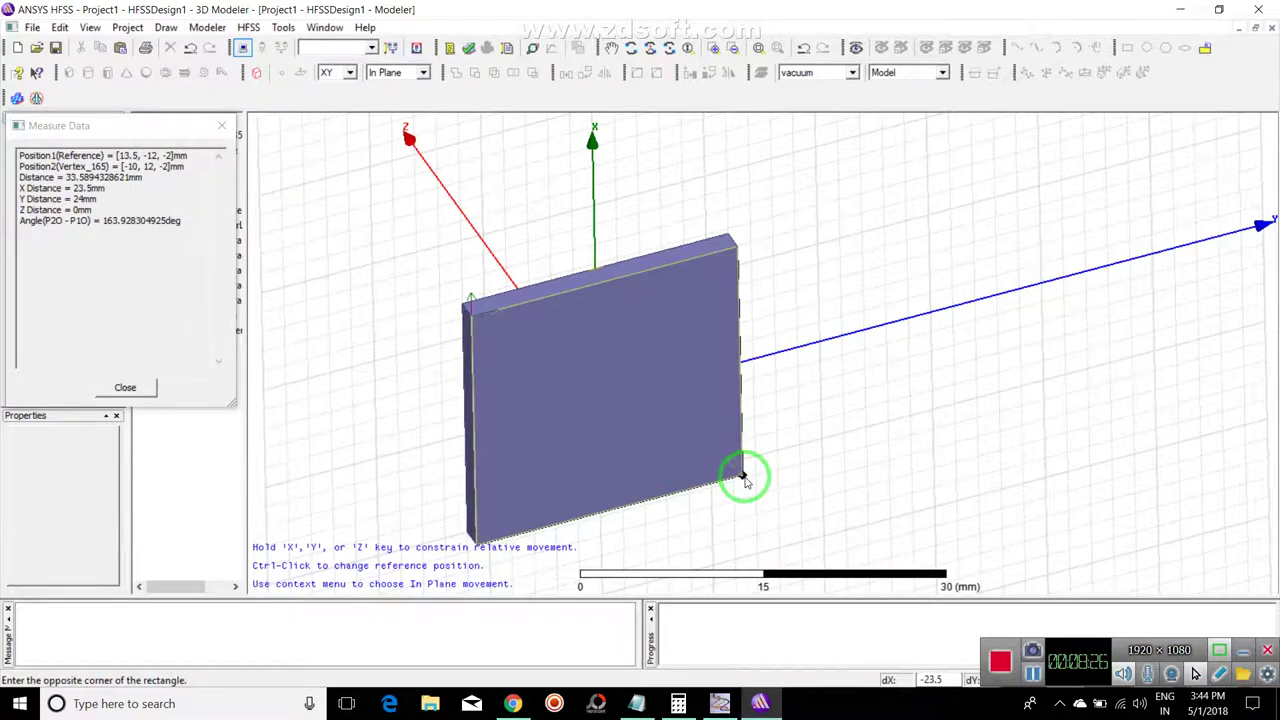
left_click(743, 480)
left_click_drag(743, 474, 334, 374, "alt")
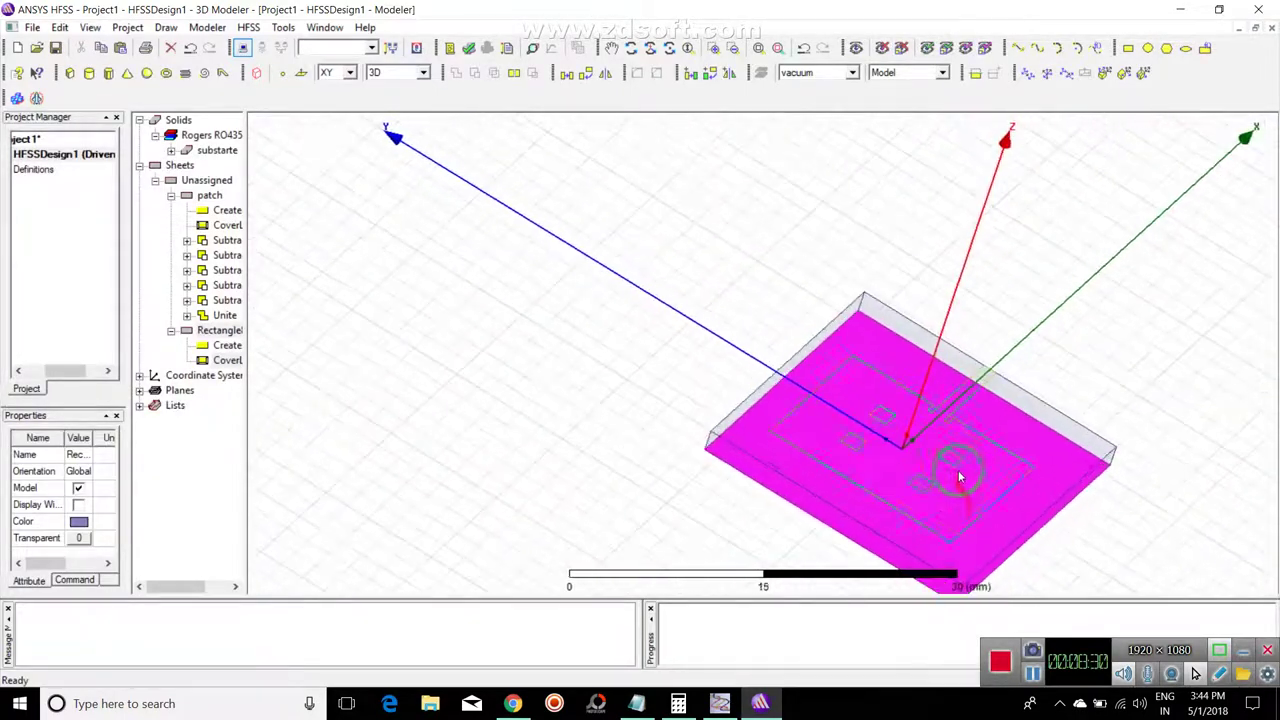
left_click_drag(958, 478, 450, 345, "alt")
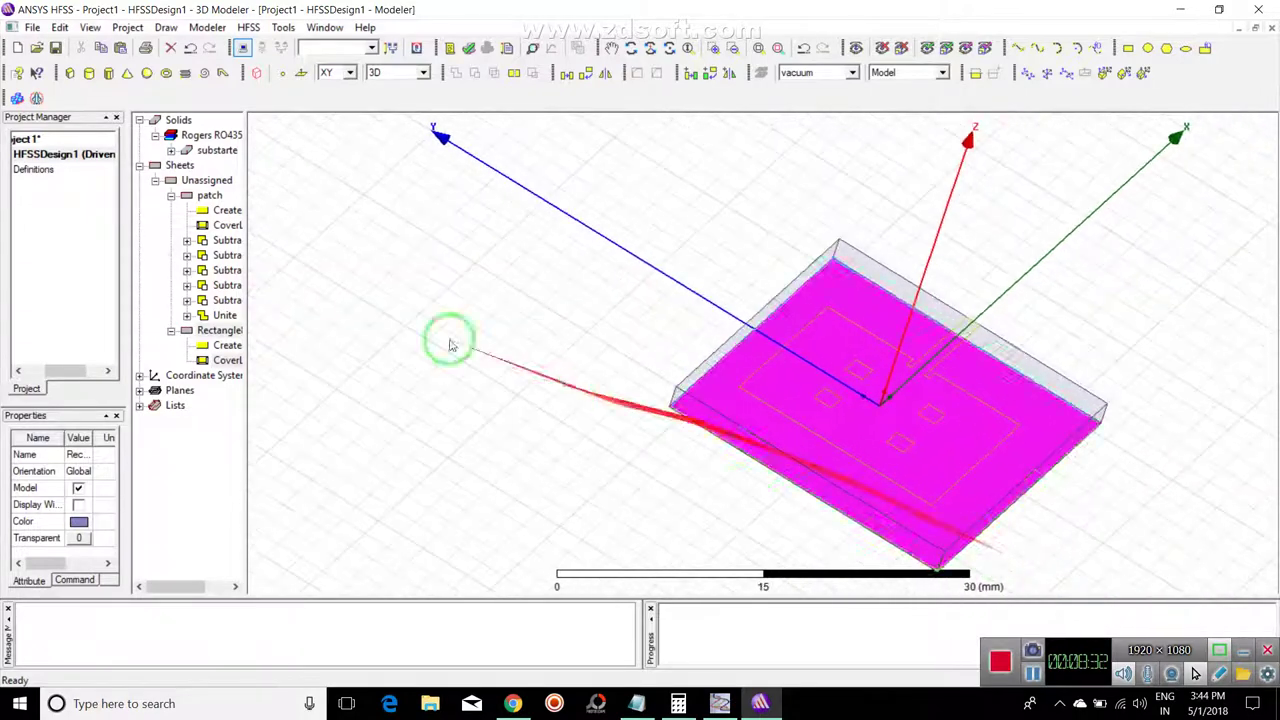
Step: Rename the rectangle on the substrate's underside as ground
left_click(213, 362)
double_click(219, 334)
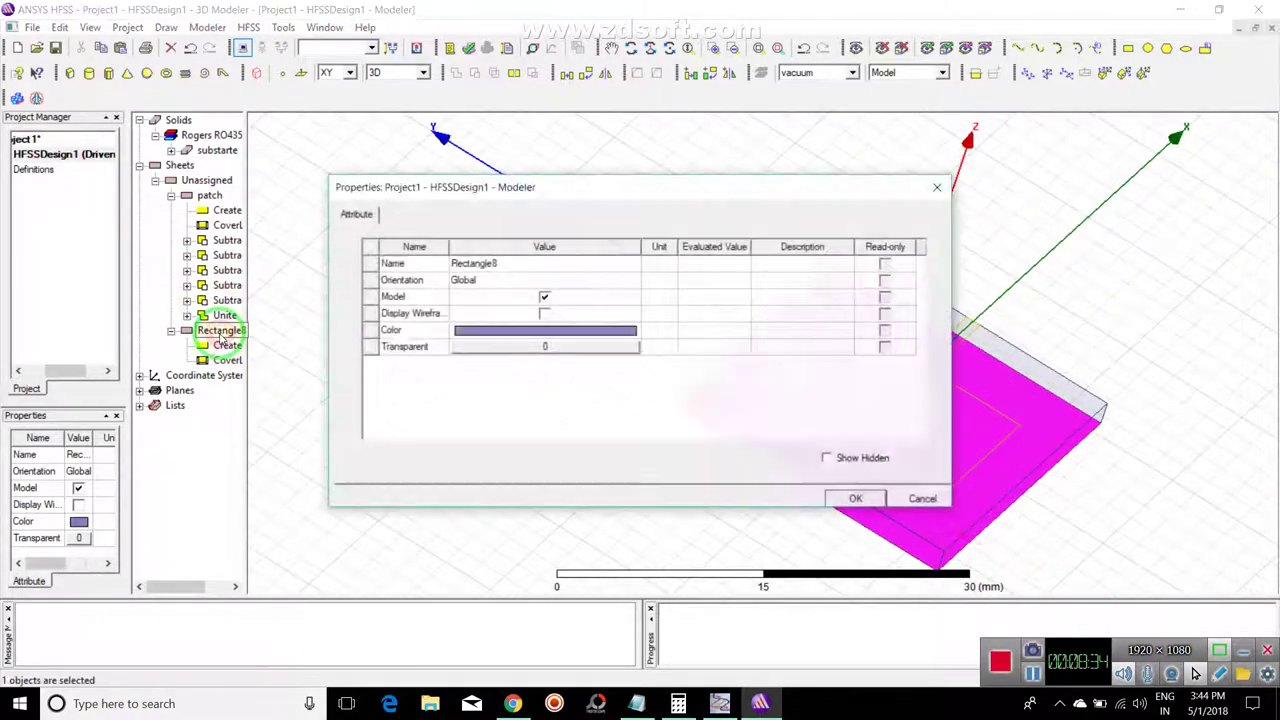
left_click(505, 262)
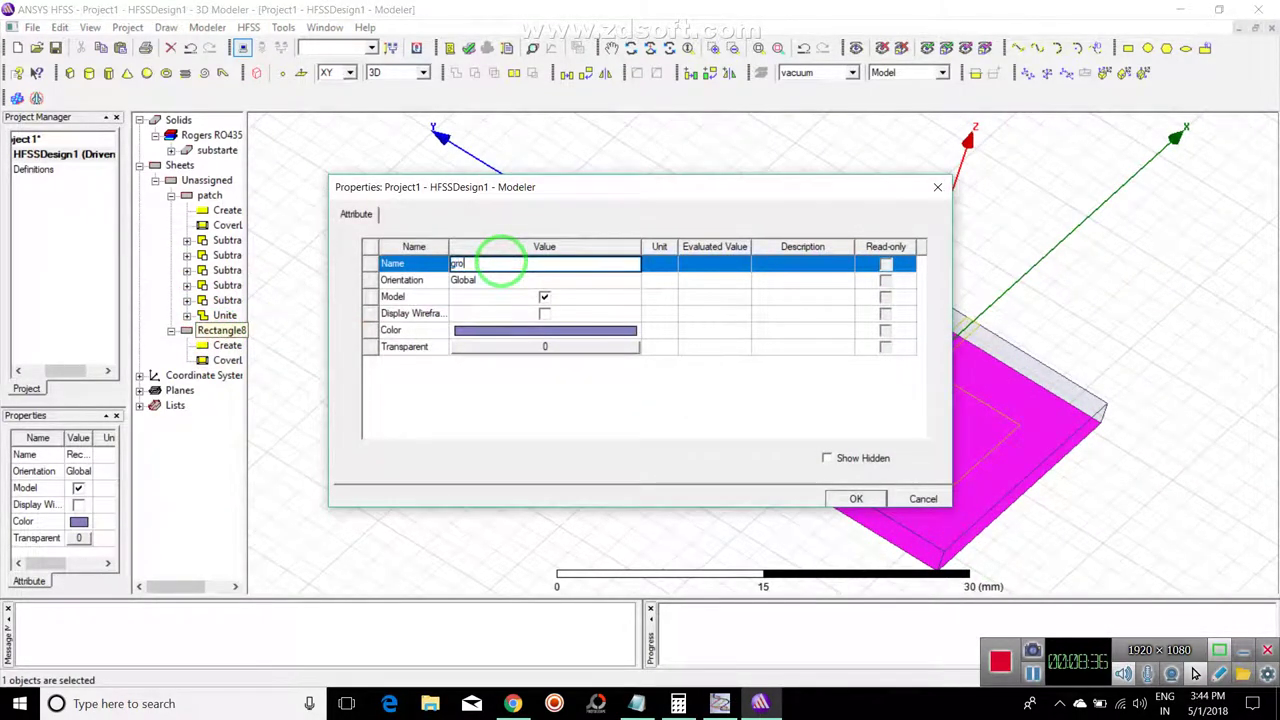
type("ground")
key("Tab")
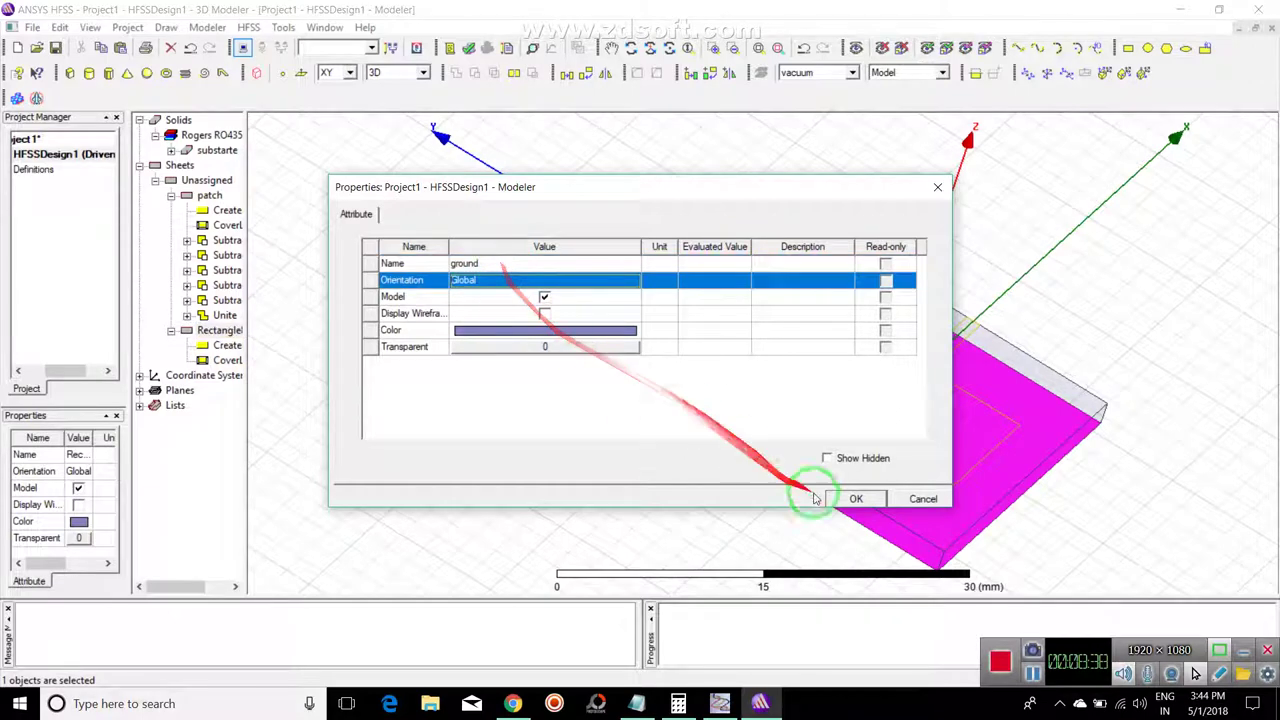
left_click(845, 499)
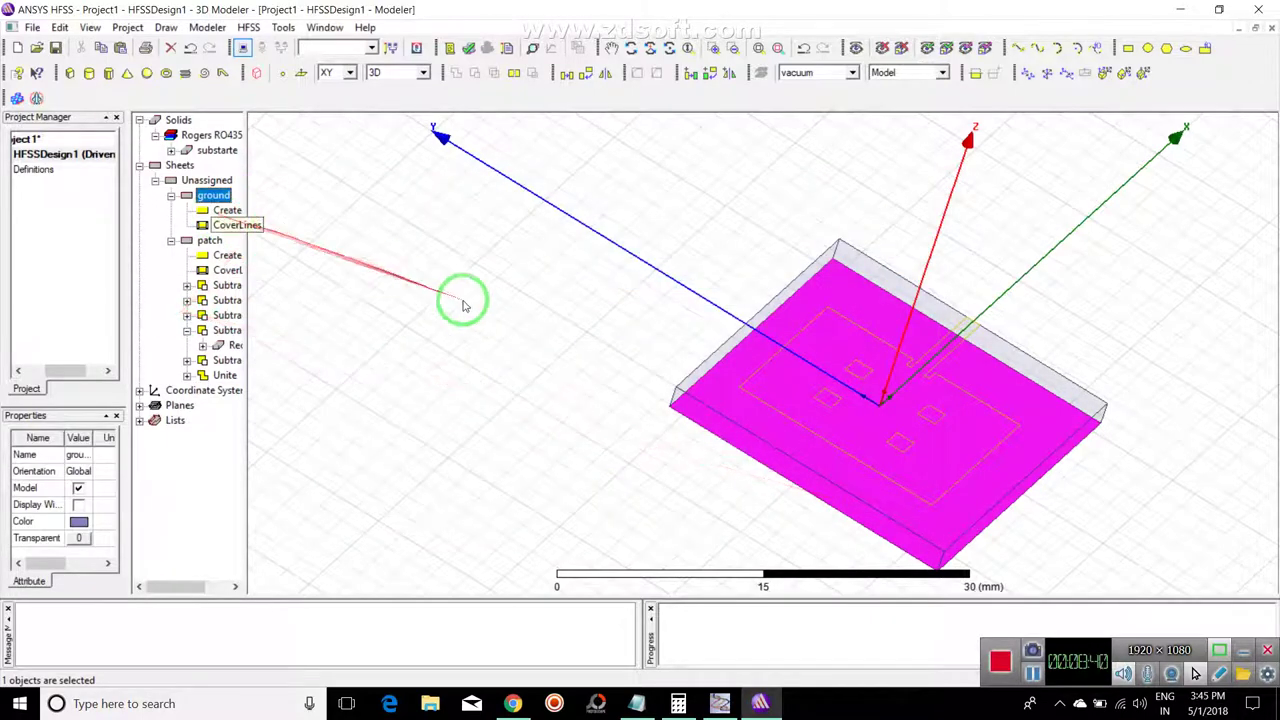
Step: Draw a 1.2 by 2 mm rectangle in the YZ plane on the substrate's edge face, from the feed line's end at 13.5, -0.6, 0 mm to the ground
left_click_drag(463, 305, 310, 178, "alt")
left_click(331, 143)
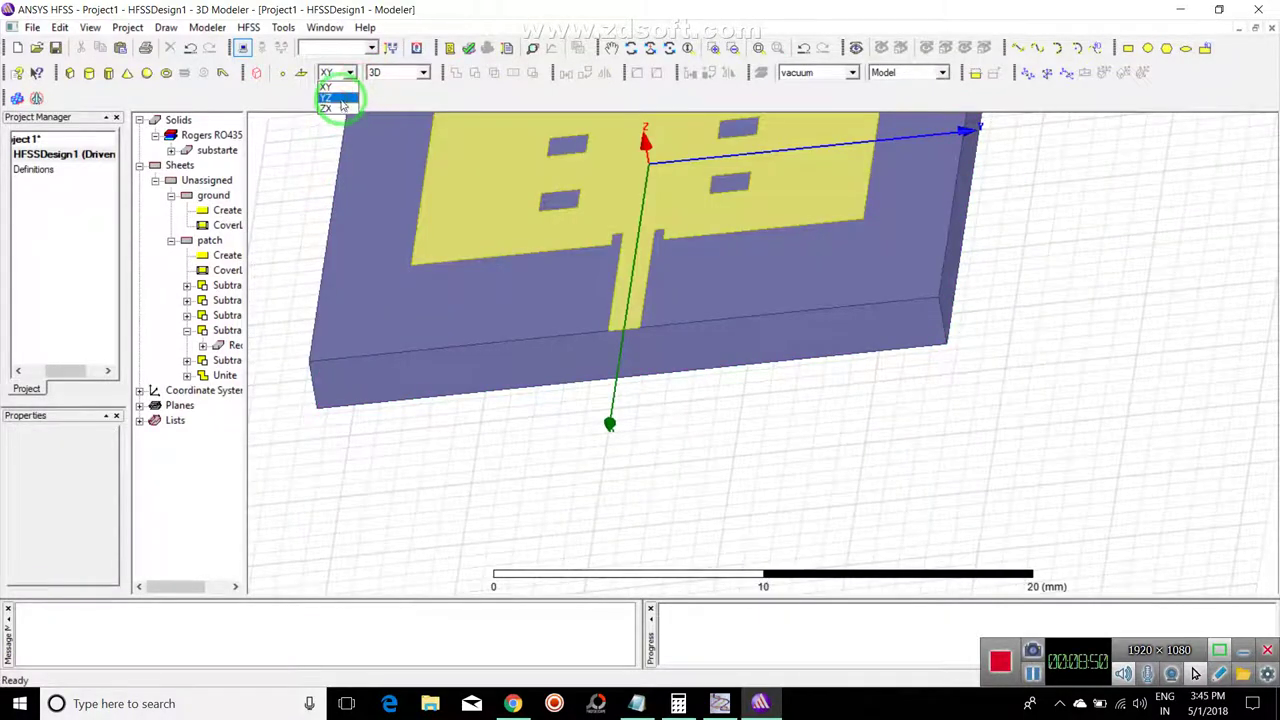
left_click(340, 98)
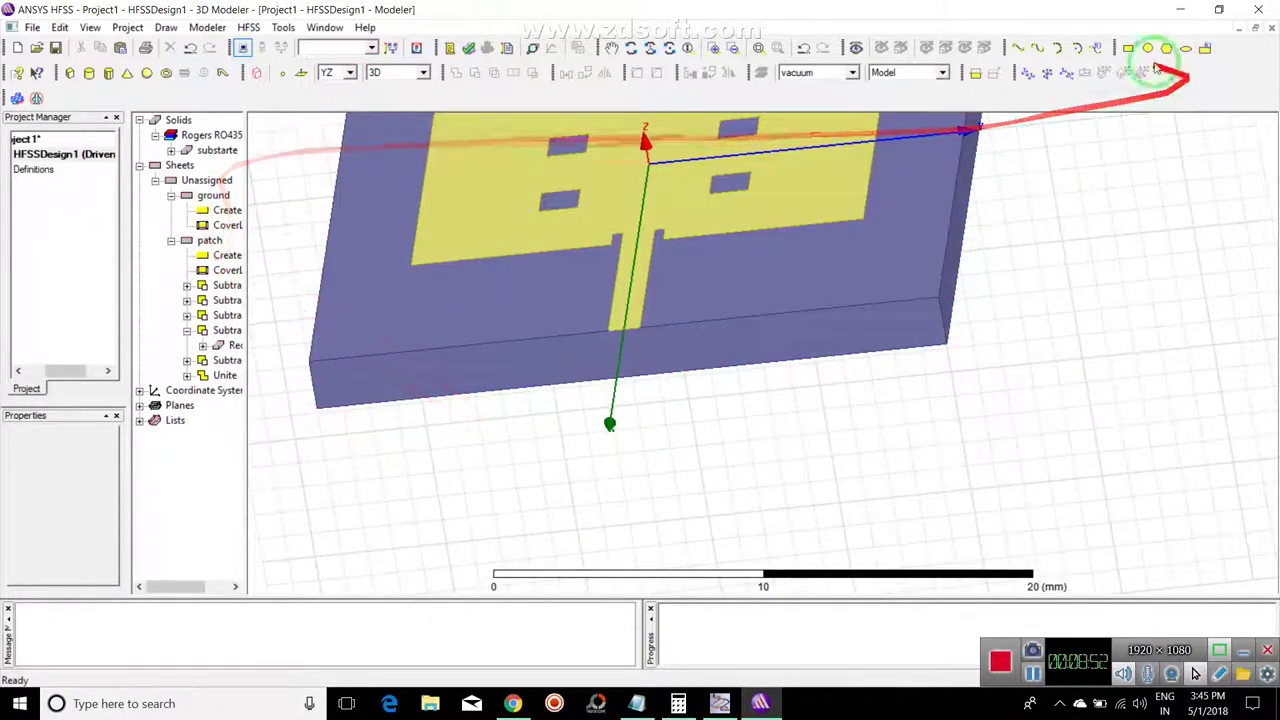
left_click(1127, 48)
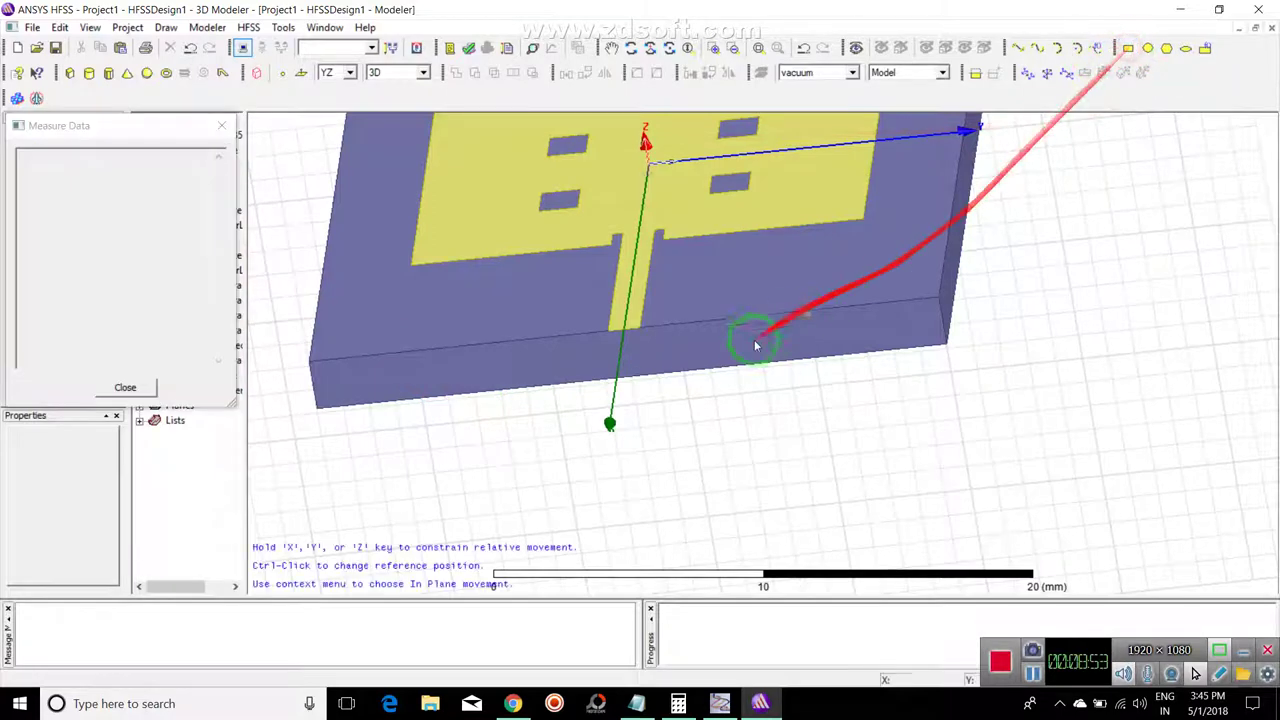
left_click(608, 333)
scroll(643, 380, "up", 5)
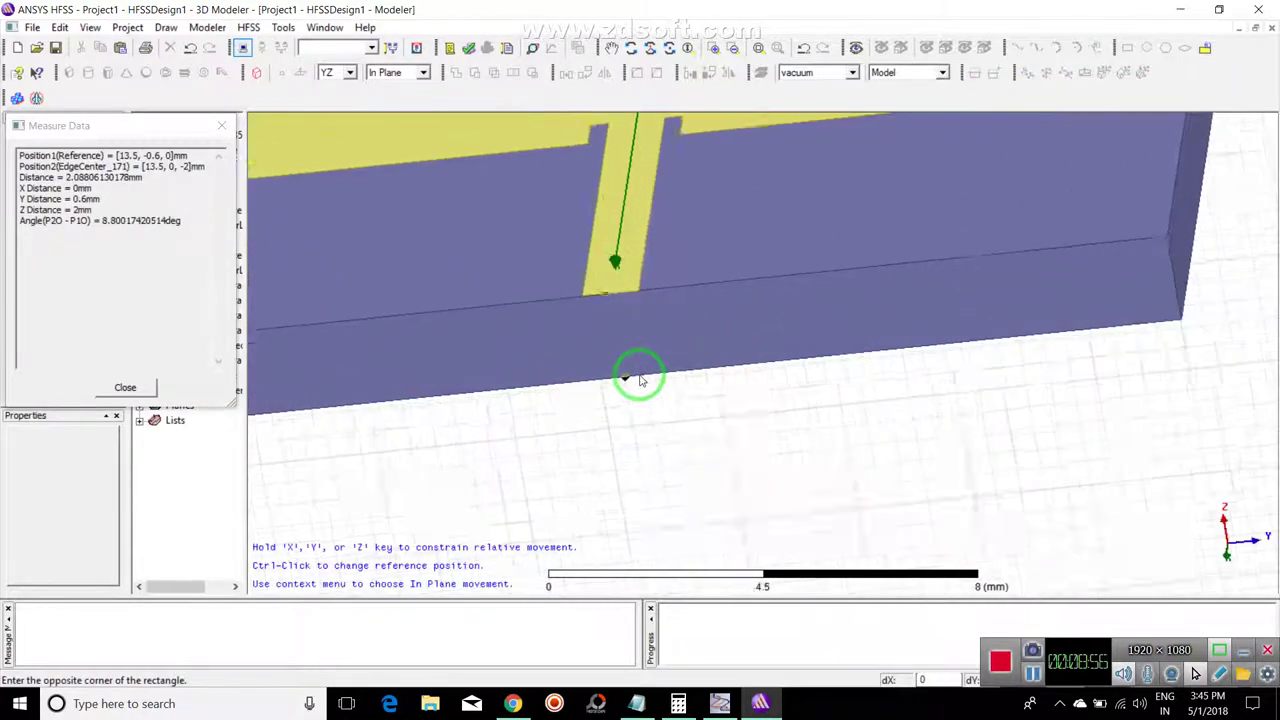
scroll(648, 376, "up", 4)
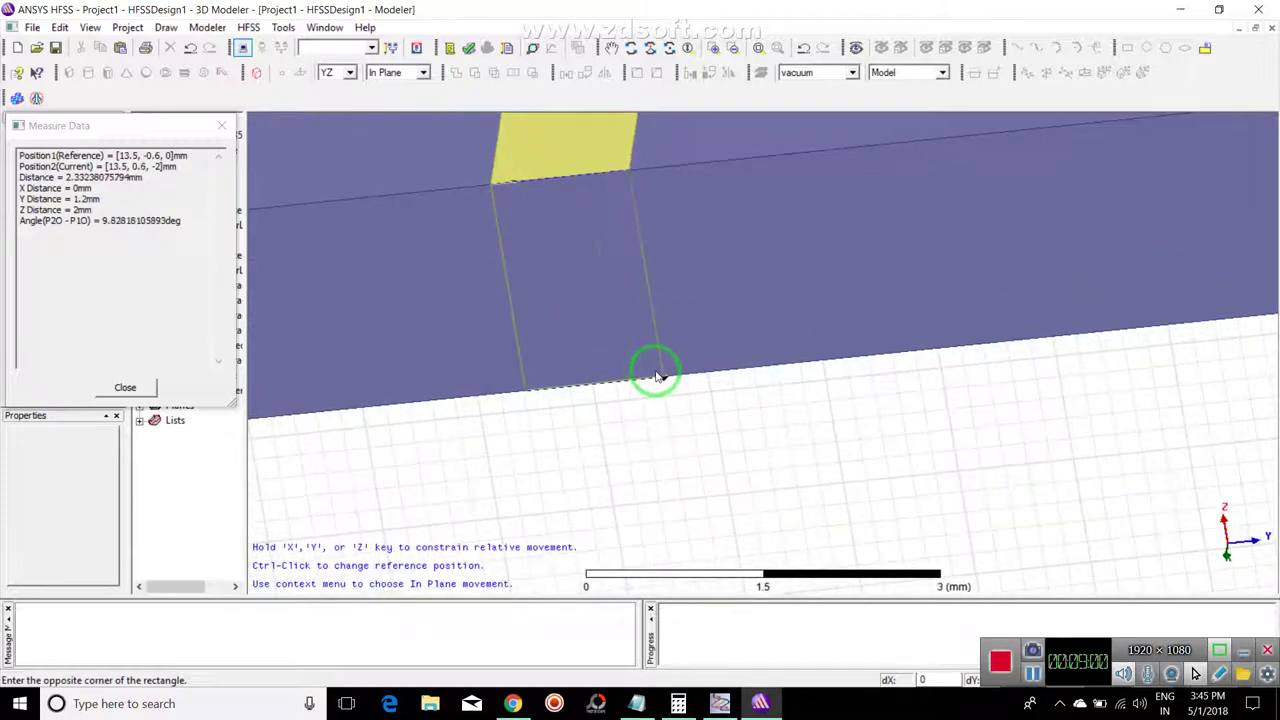
left_click(656, 372)
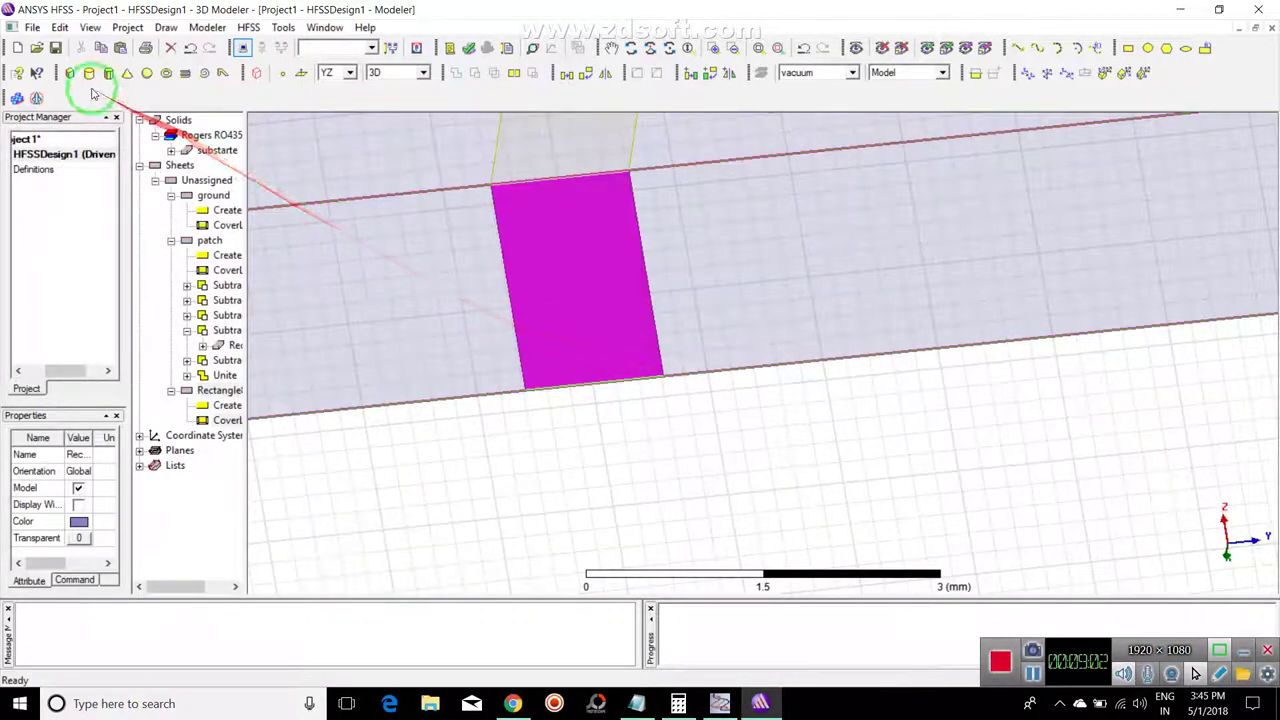
scroll(729, 451, "down", 2)
scroll(845, 385, "down", 3)
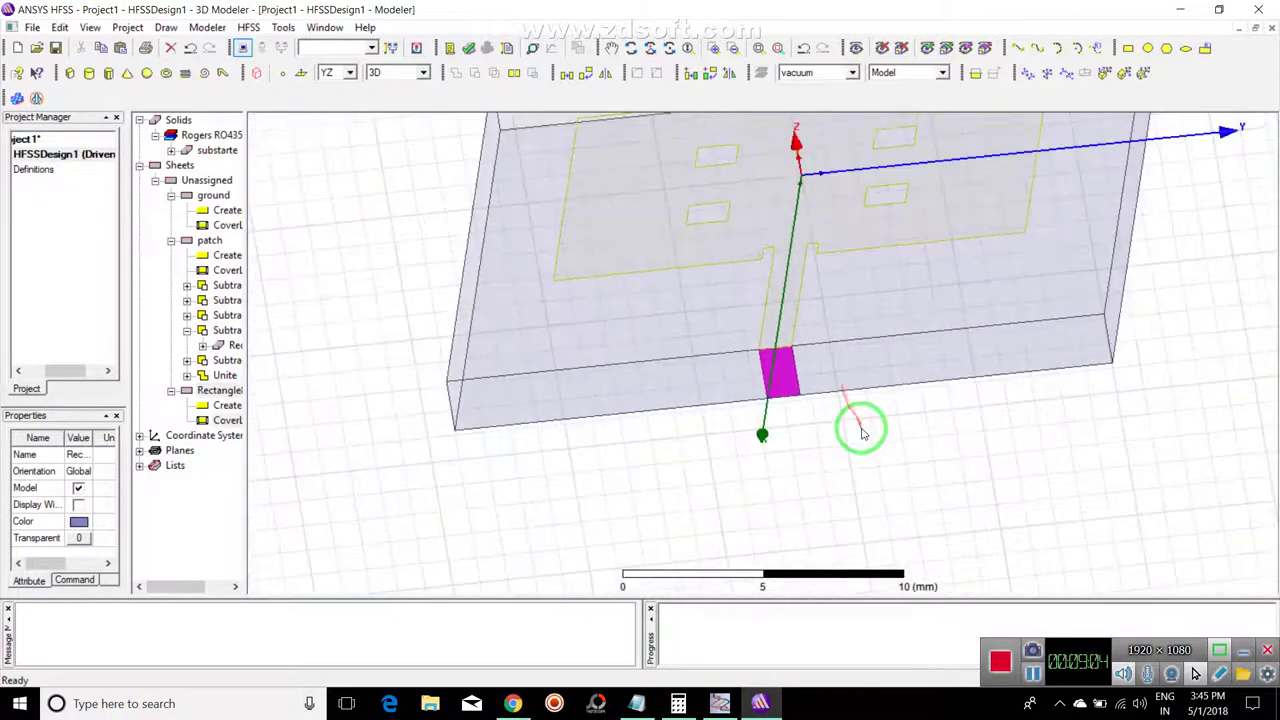
Step: Rename the small rectangle at the feed line's end as source
left_click(347, 282)
double_click(236, 390)
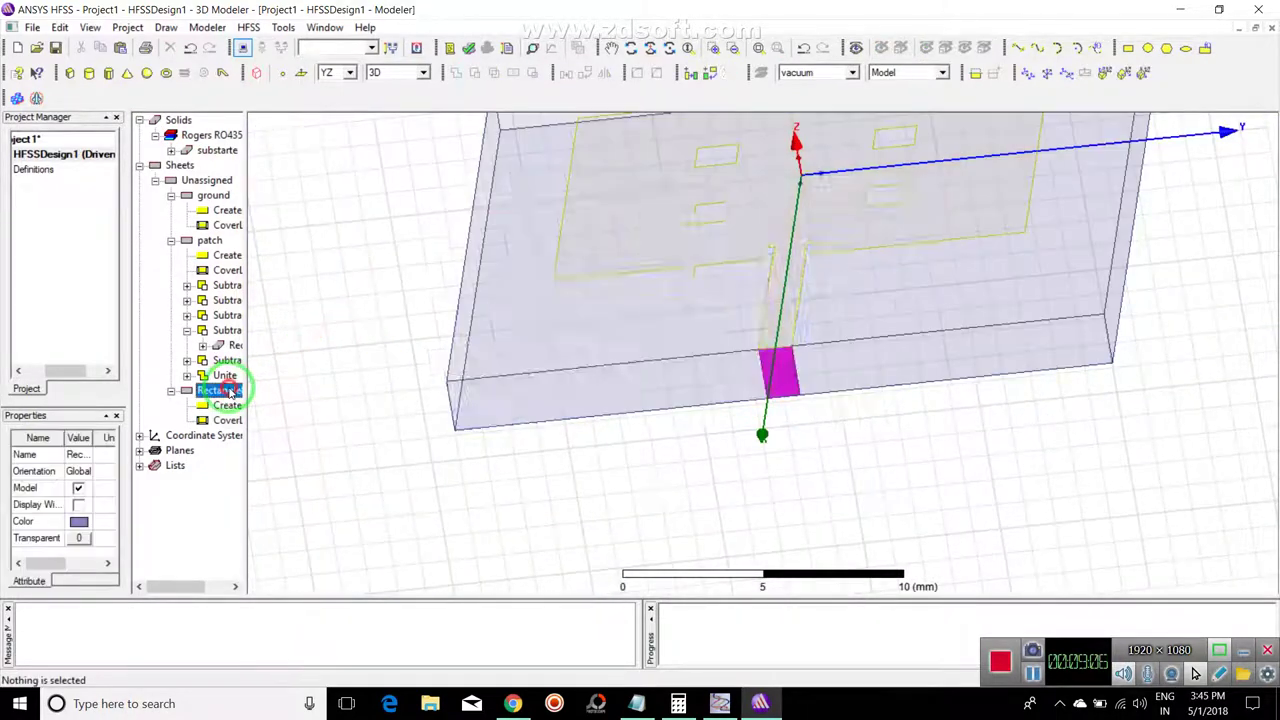
left_click(517, 265)
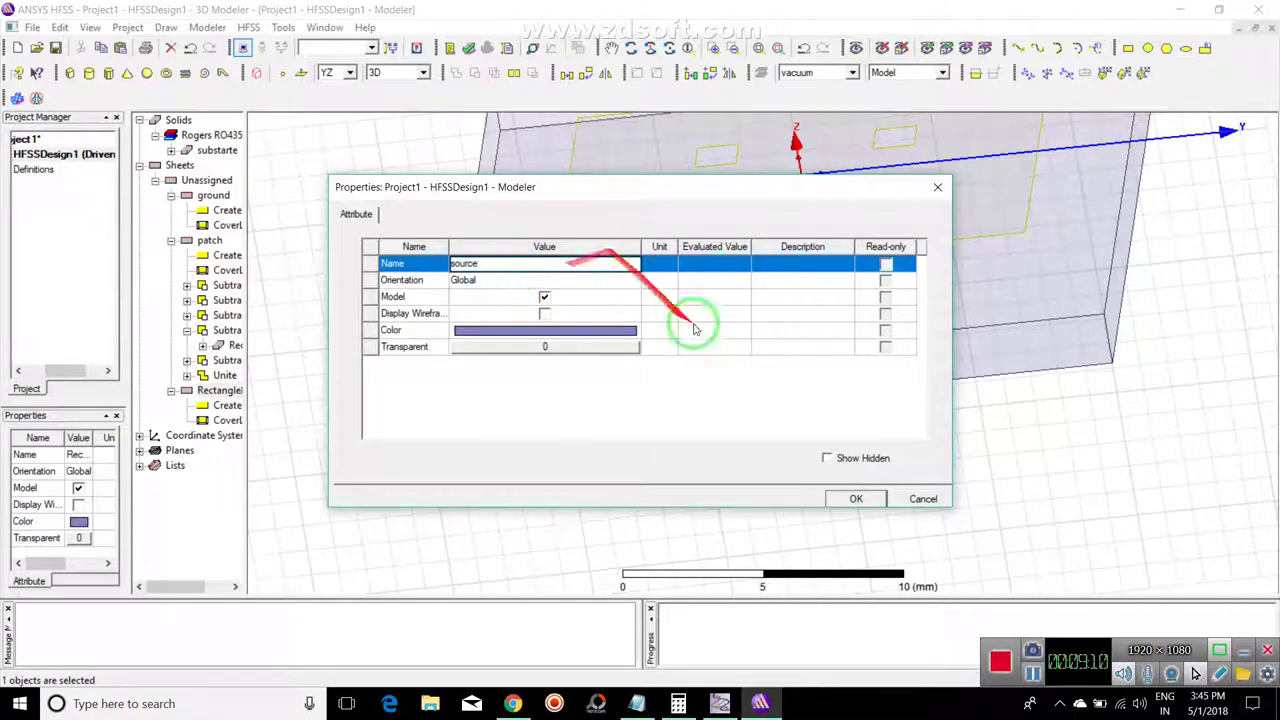
left_click(858, 498)
left_click(845, 458)
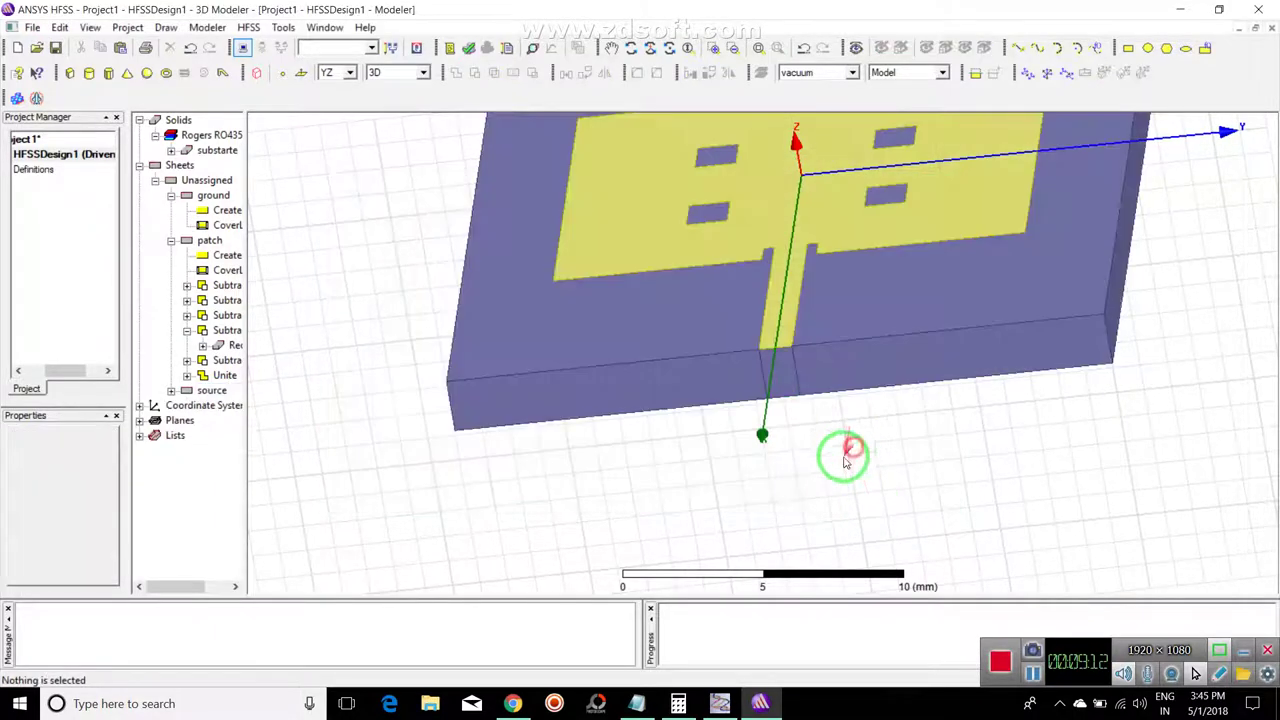
Step: Draw a box on the XY plane enclosing the antenna's outline, with one base corner at 20, 25, 0 mm, extending well below the substrate
scroll(845, 458, "down", 3)
left_click_drag(837, 466, 1177, 378, "alt")
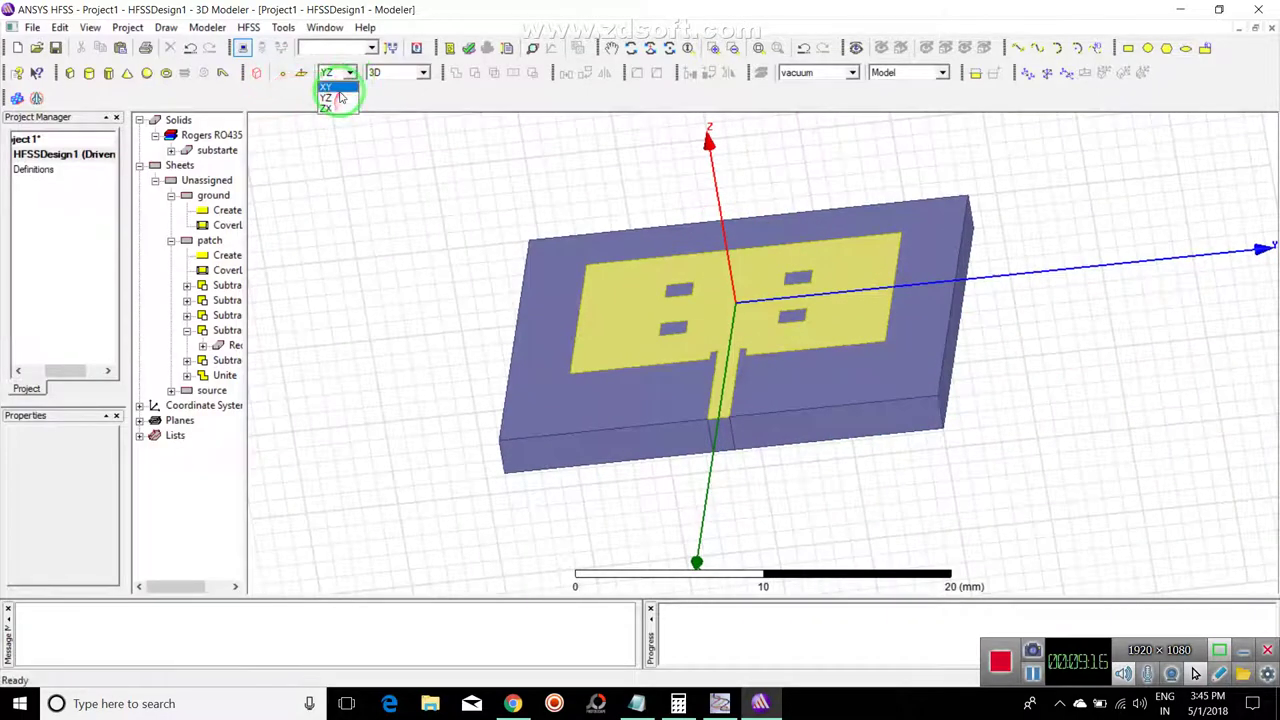
left_click(335, 88)
left_click_drag(600, 329, 1040, 430, "alt")
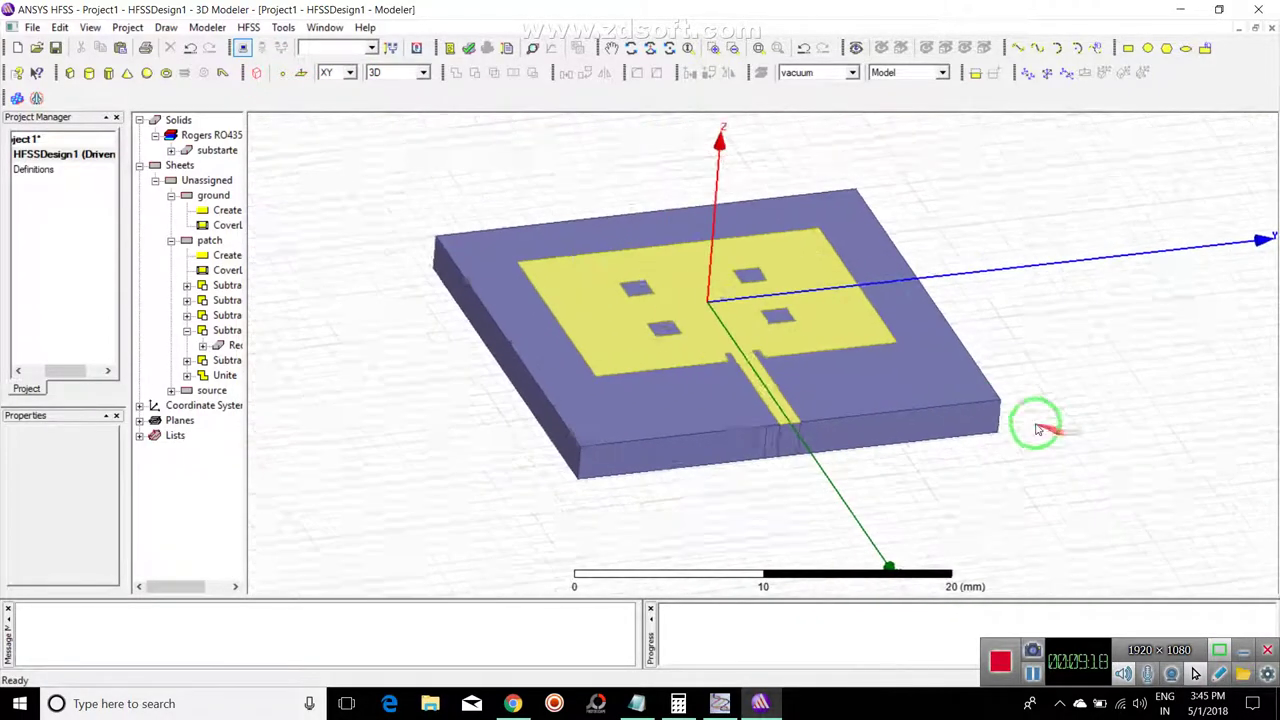
scroll(1050, 390, "down", 2)
left_click_drag(1063, 354, 1171, 263, "alt")
scroll(1171, 263, "down", 2)
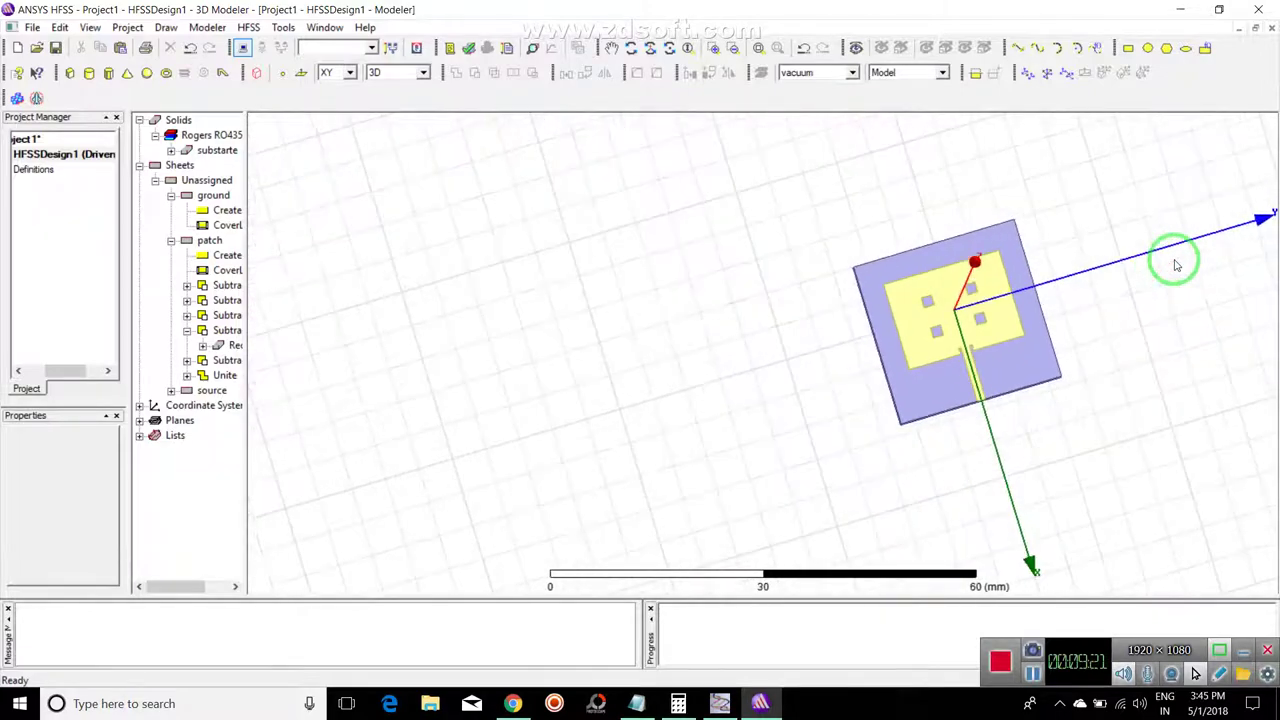
left_click(78, 72)
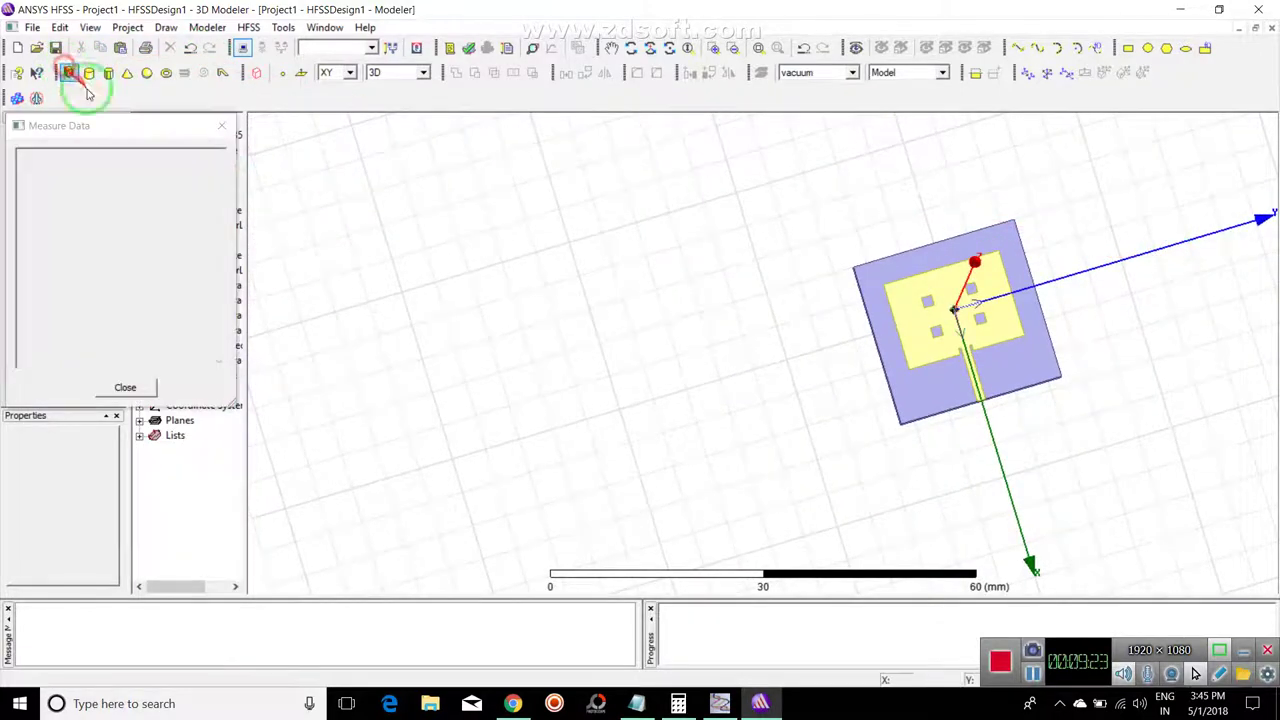
left_click(761, 259)
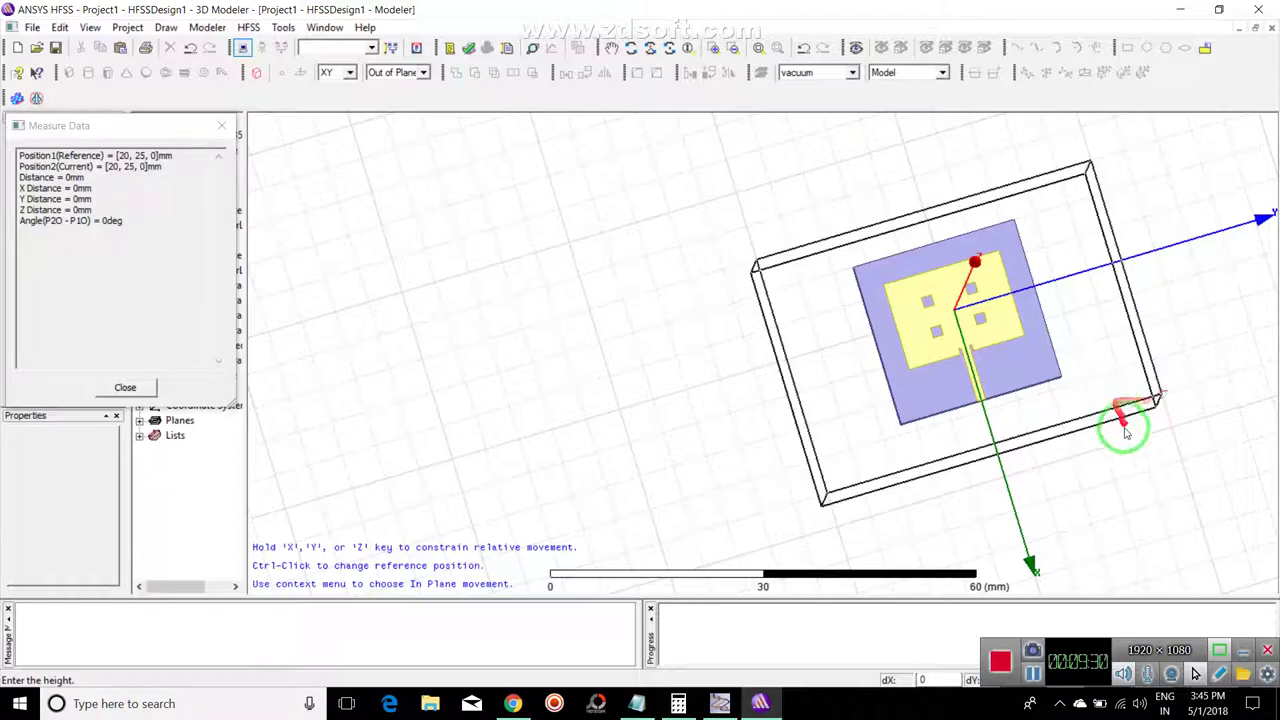
left_click(1030, 528)
left_click_drag(1014, 528, 571, 277, "alt")
left_click(611, 47)
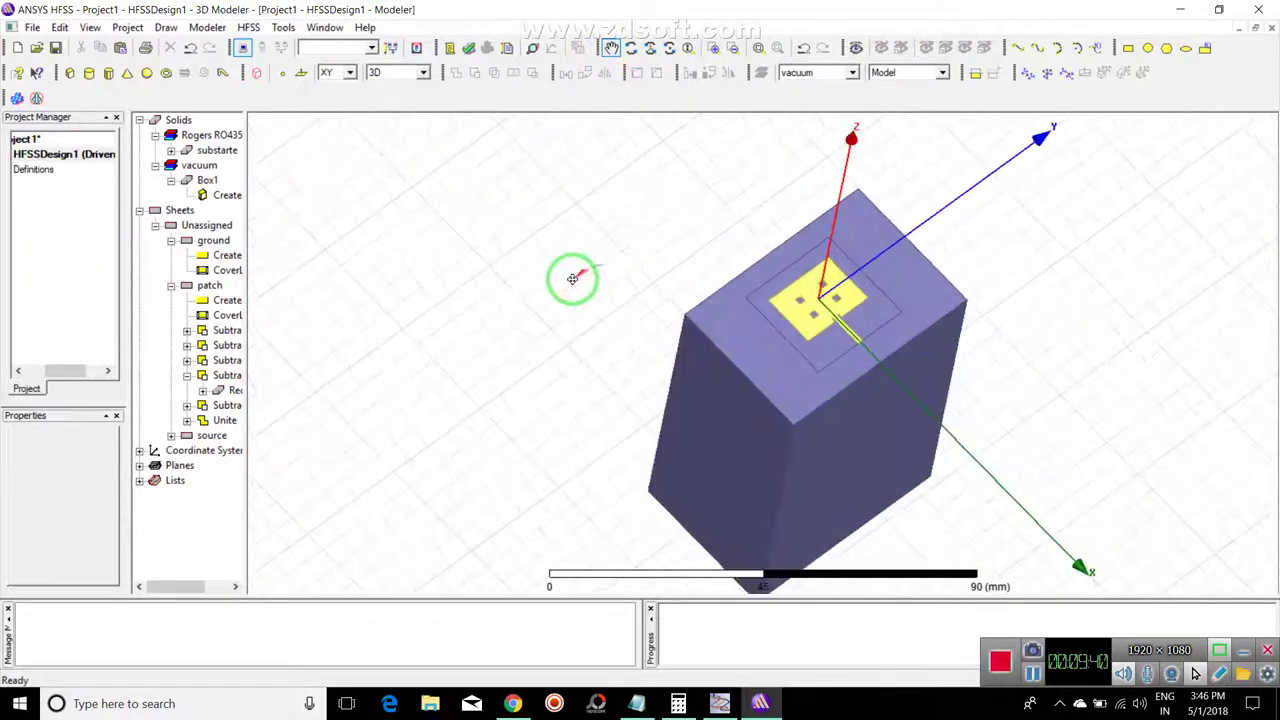
Step: Rename the box around the antenna as radiation and set its material to air
double_click(210, 184)
left_click(495, 264)
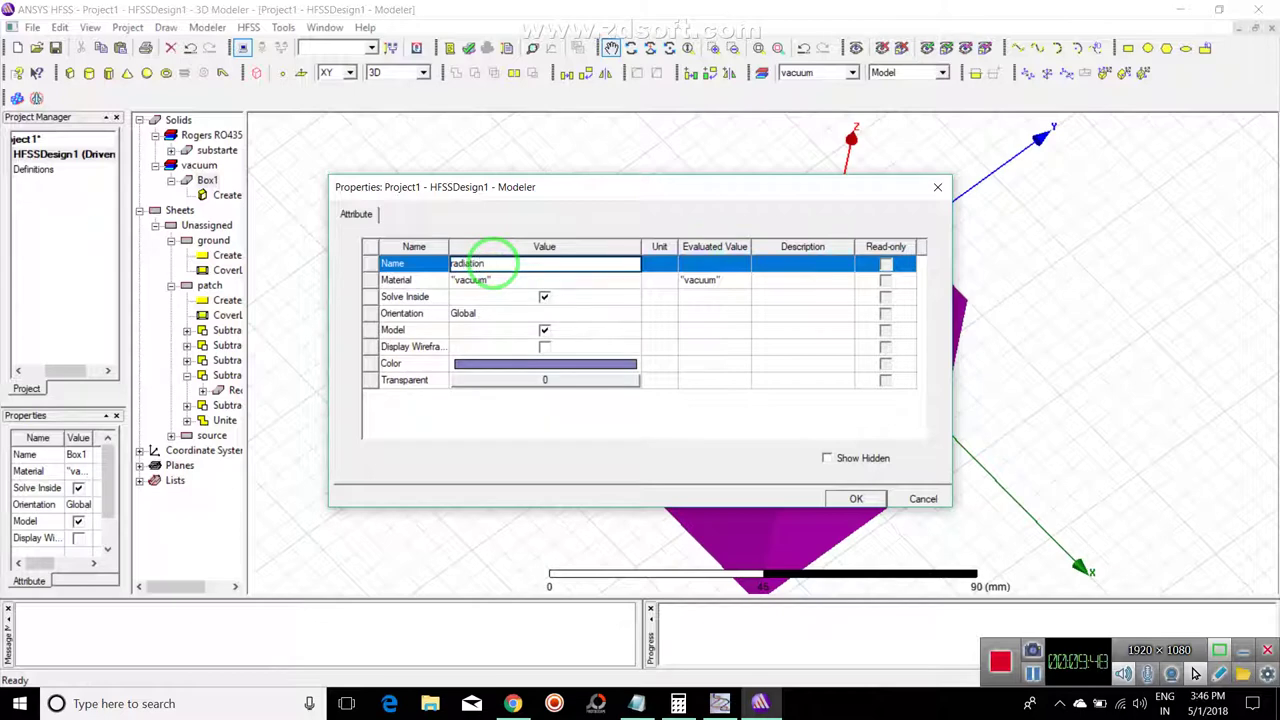
type("radiation")
left_click(477, 284)
left_click(472, 279)
left_click(471, 296)
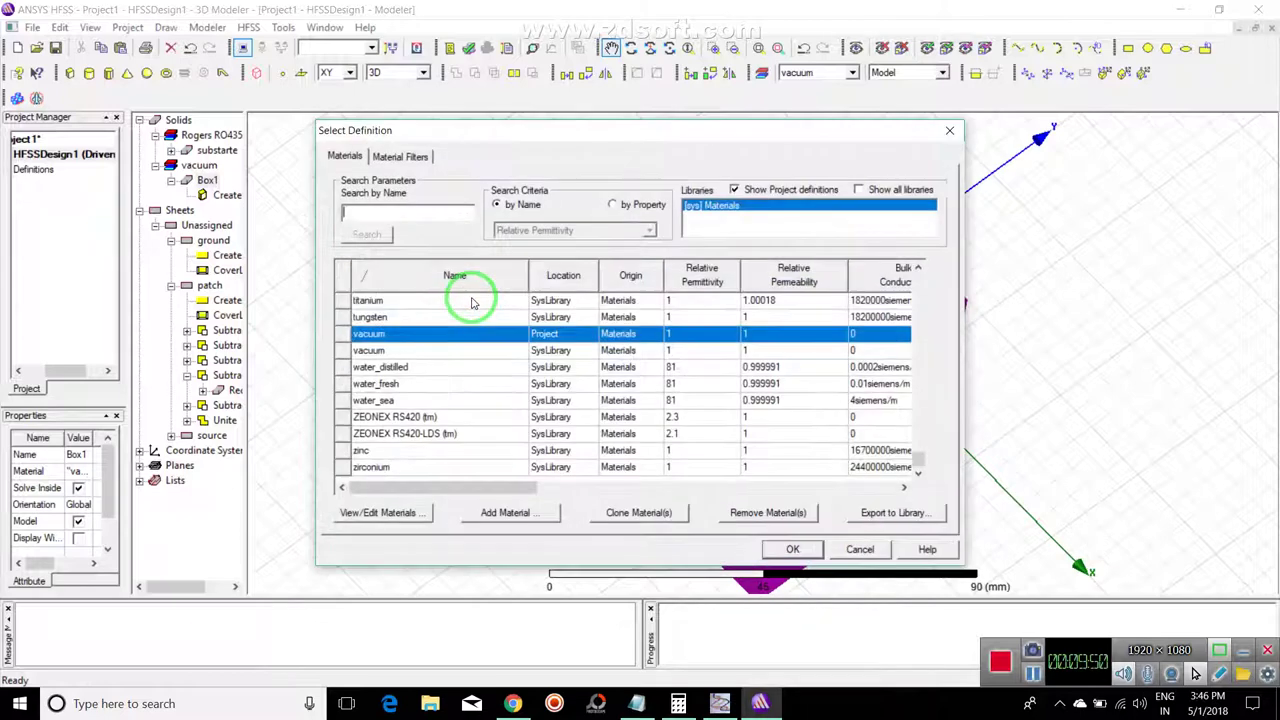
type("air")
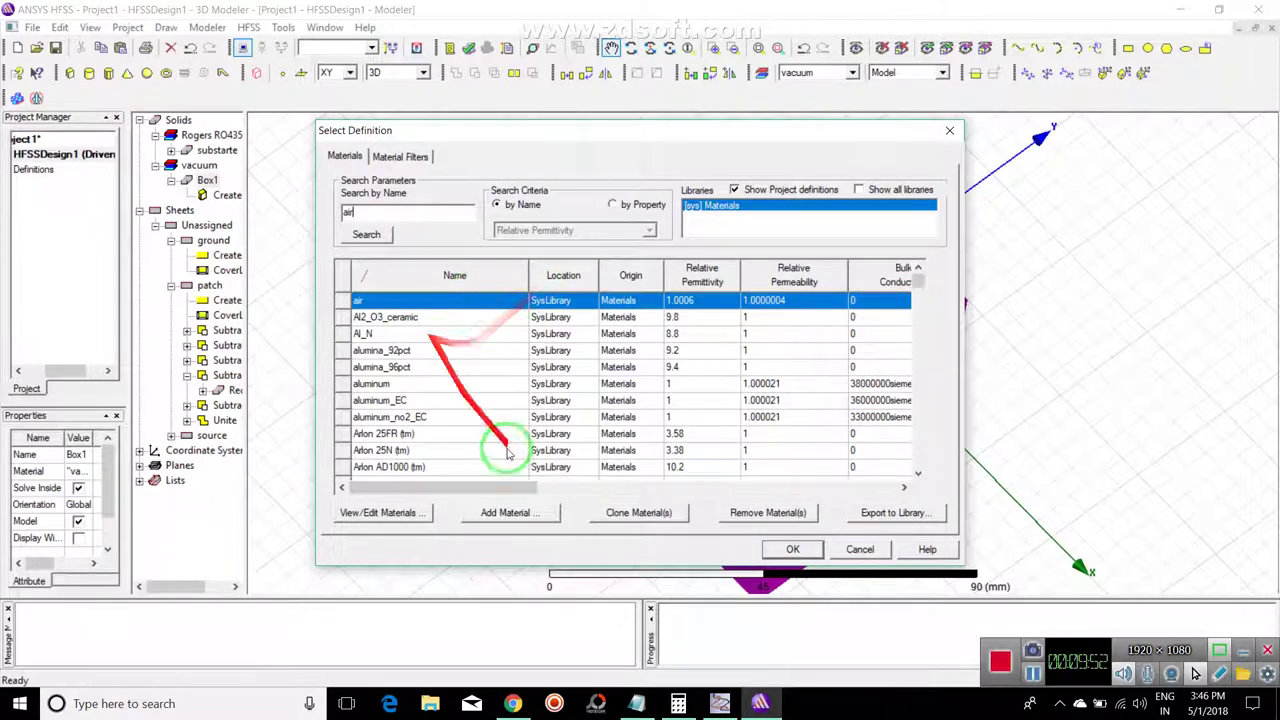
left_click(792, 549)
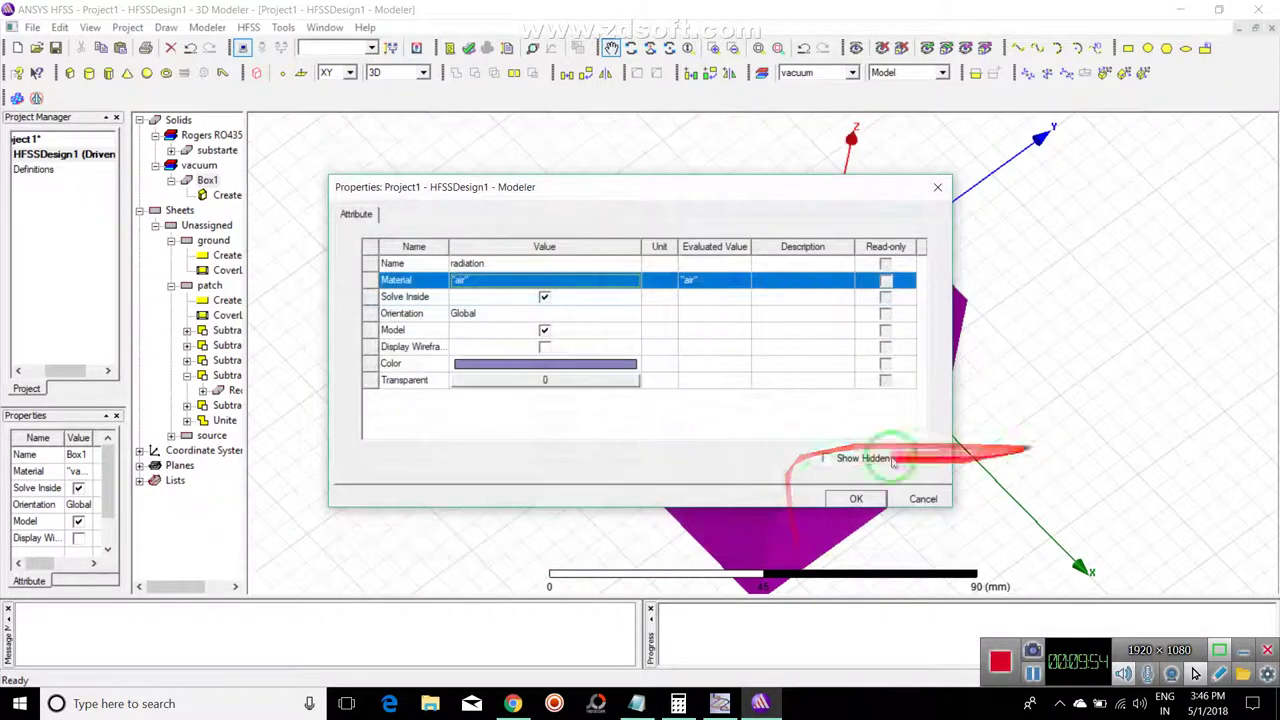
left_click(852, 497)
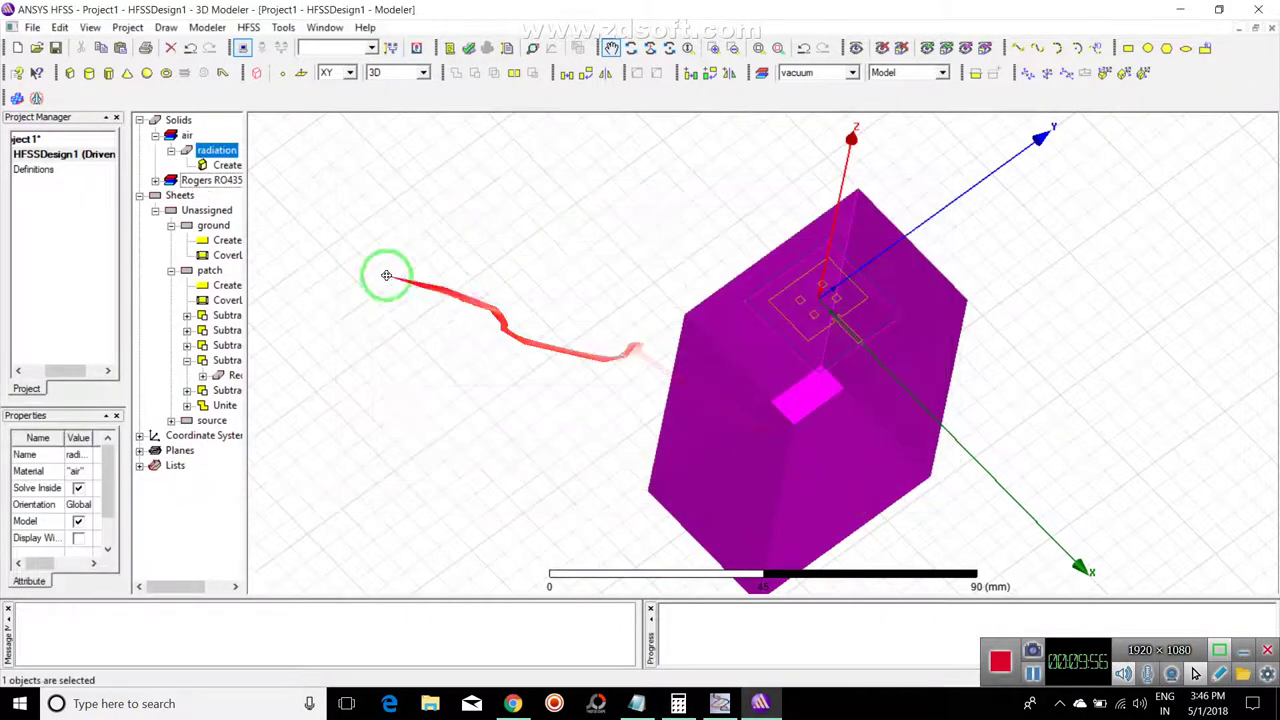
Step: Set the radiation box's Z size to -20 mm and its position to -15, -25, 10 mm
double_click(210, 165)
left_click(487, 347)
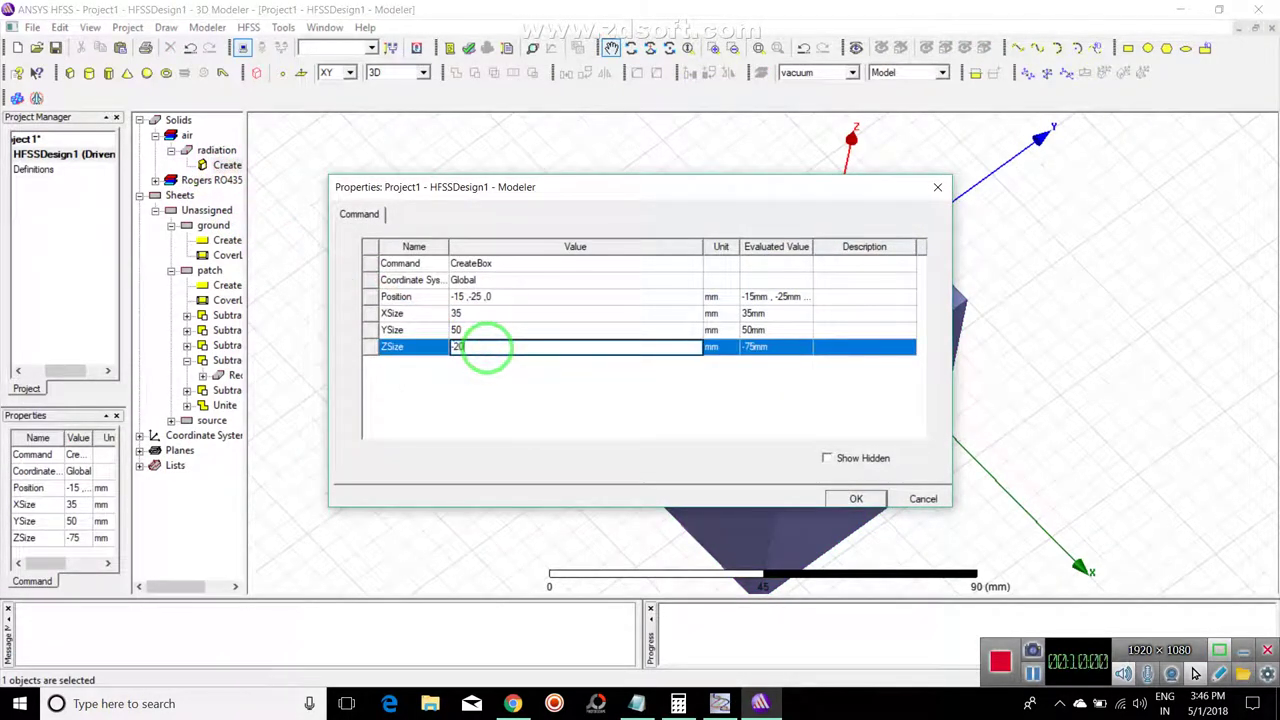
left_click(517, 393)
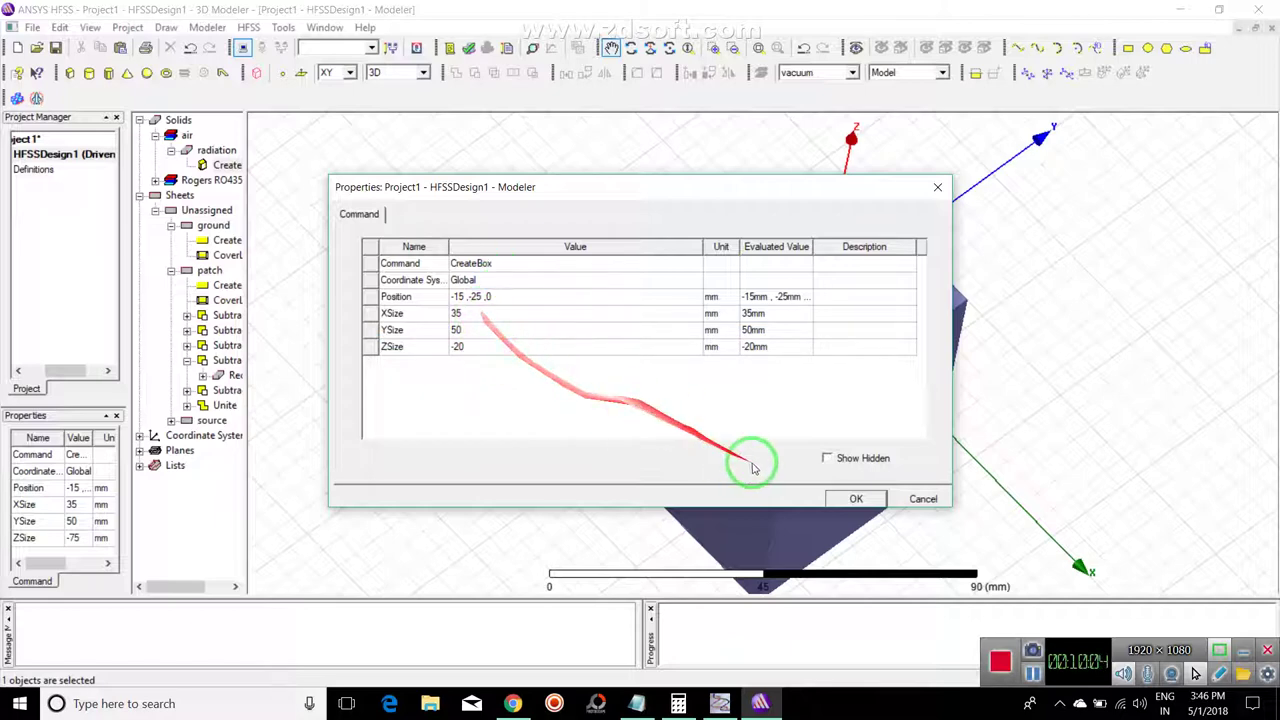
left_click(513, 298)
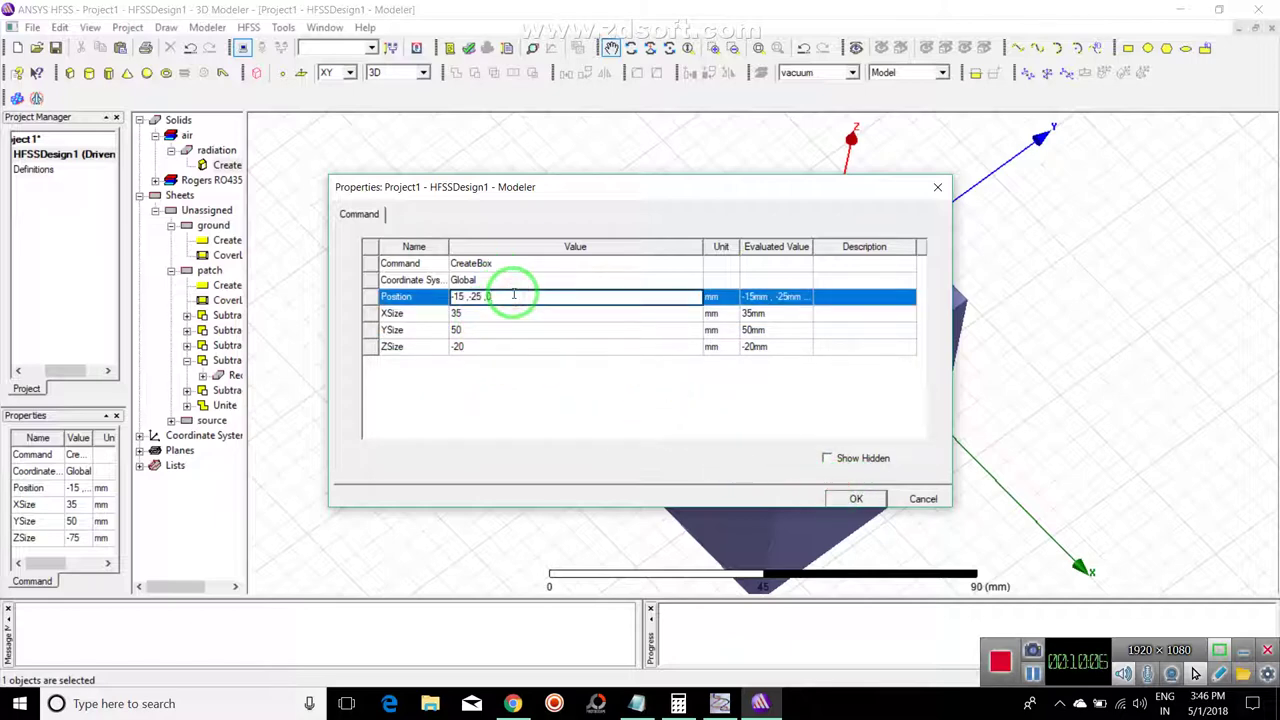
key("Tab")
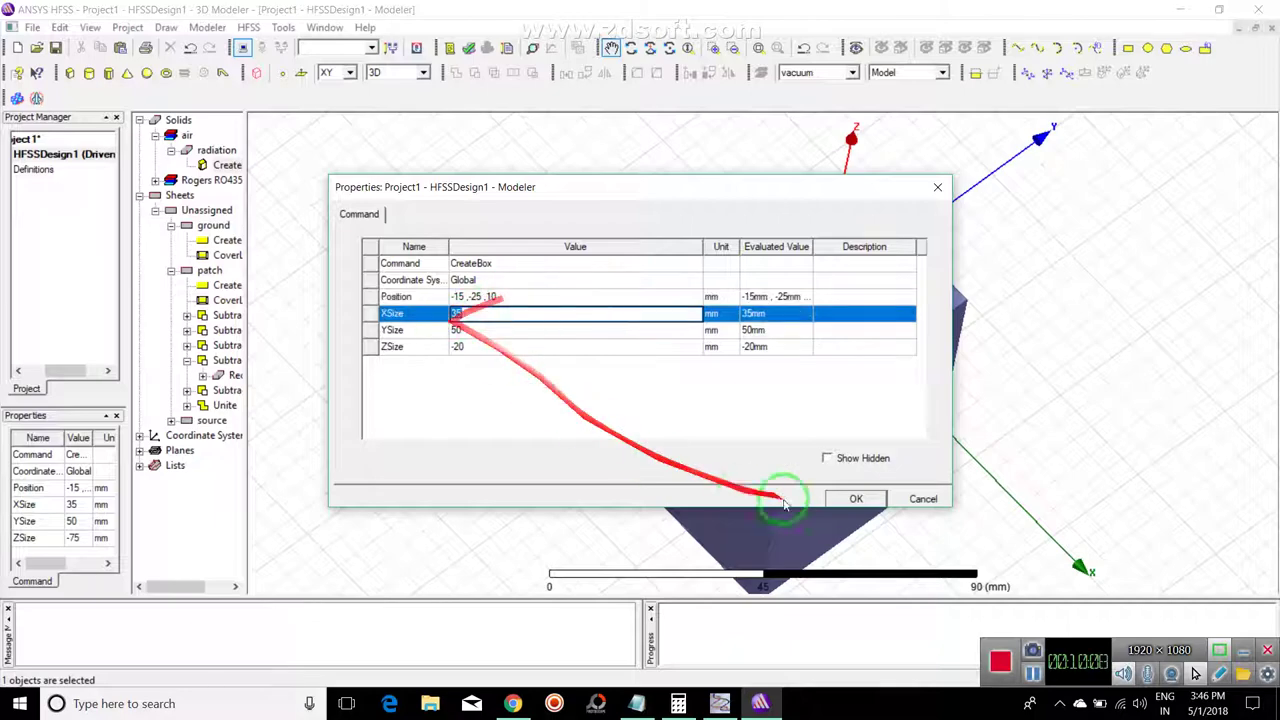
left_click(855, 498)
Step: Assign a radiation boundary to the radiation box, keeping the Radiating Only option
left_click_drag(853, 416, 845, 412)
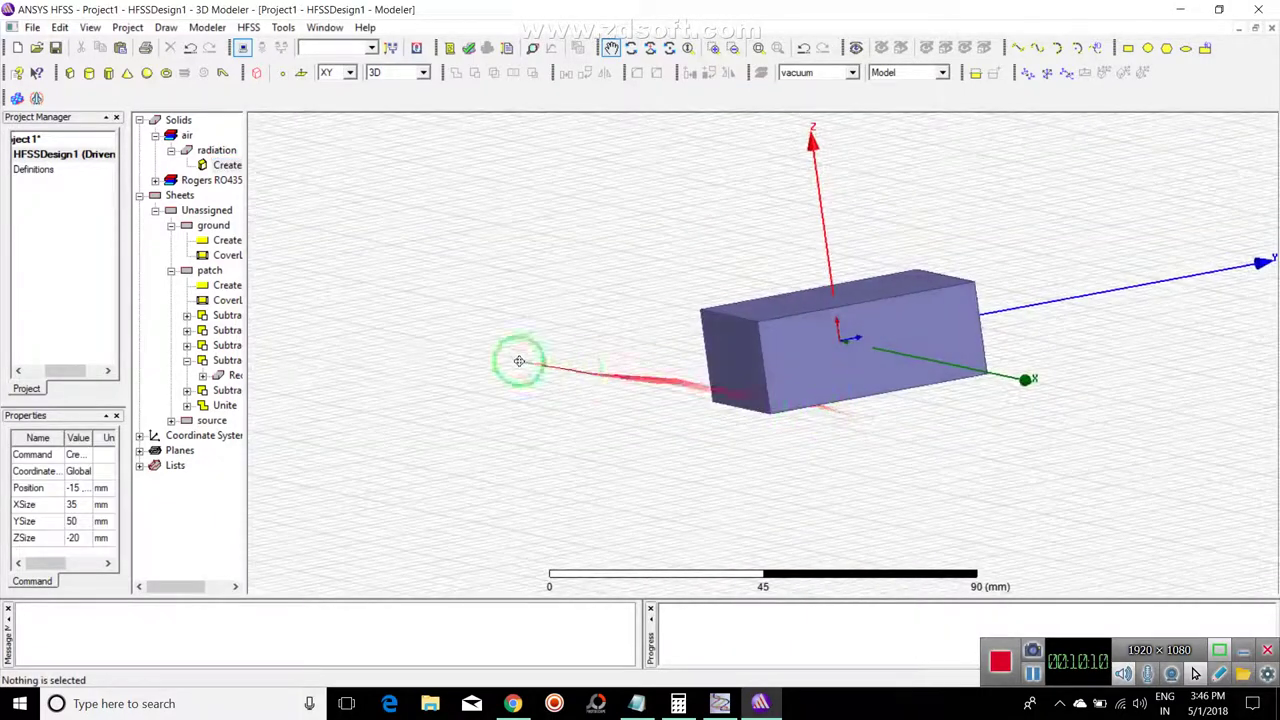
left_click(214, 228)
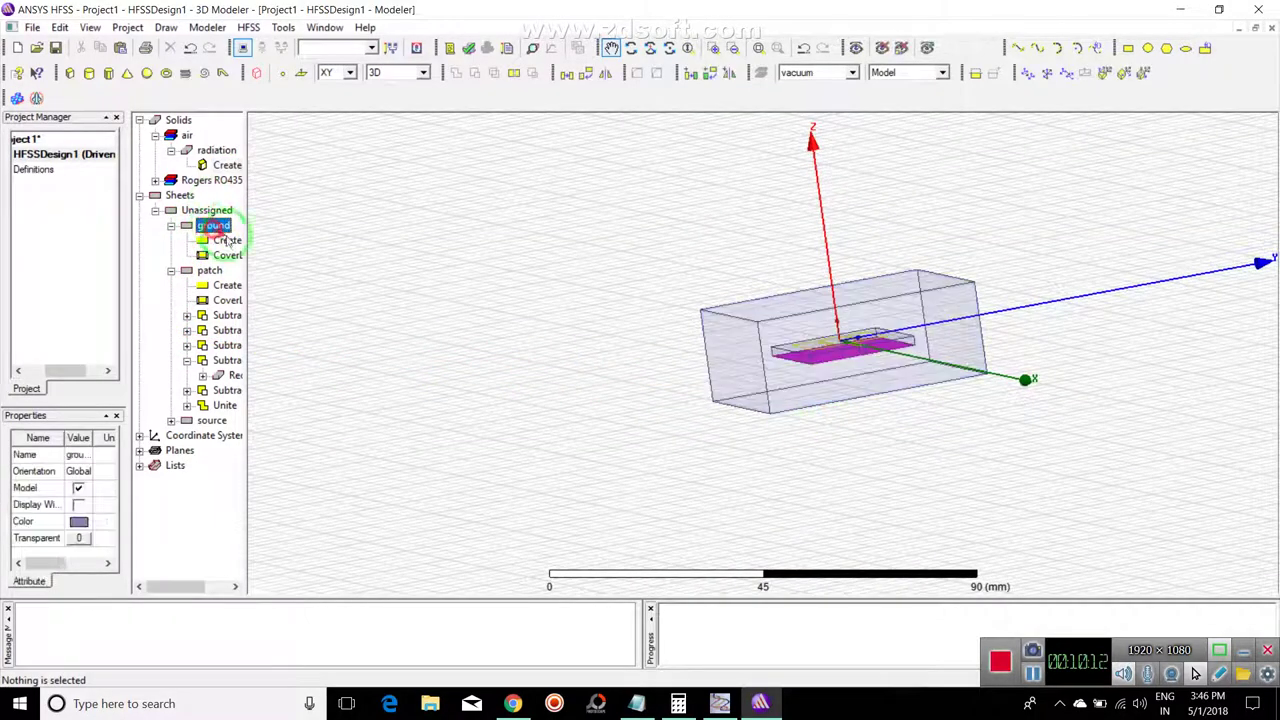
left_click_drag(677, 380, 628, 412)
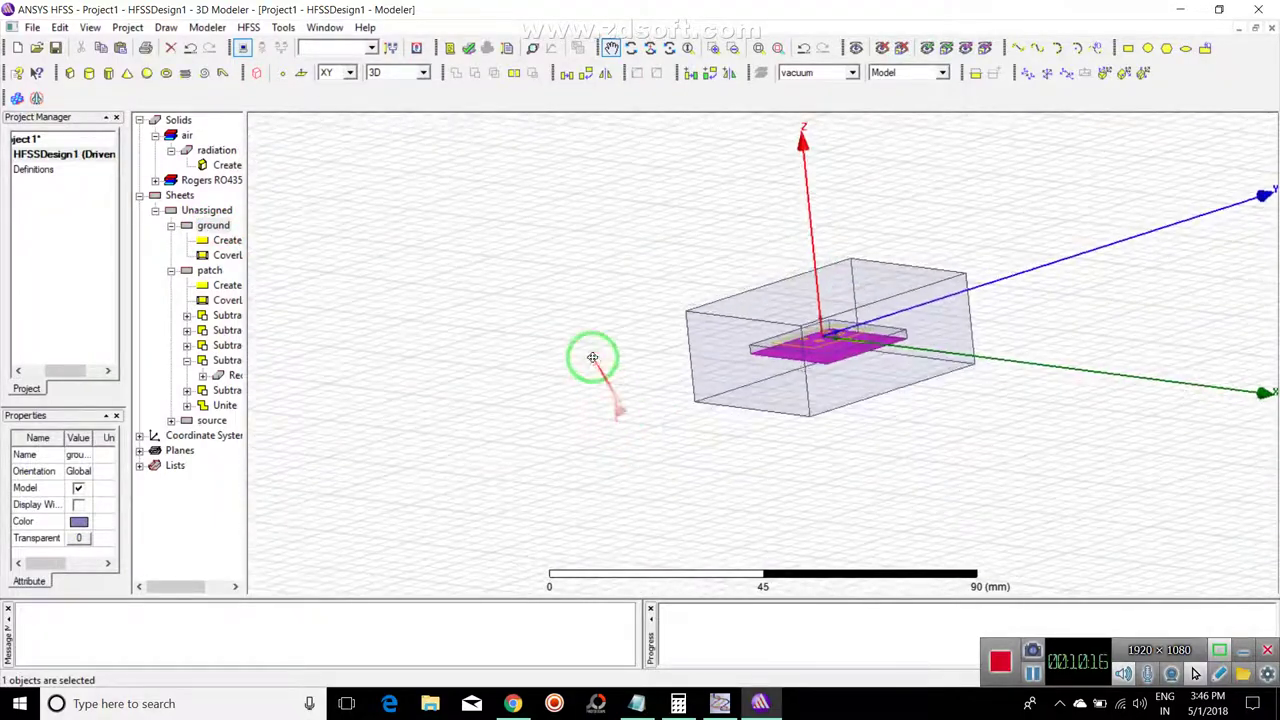
scroll(910, 330, "up", 5)
scroll(911, 323, "up", 1)
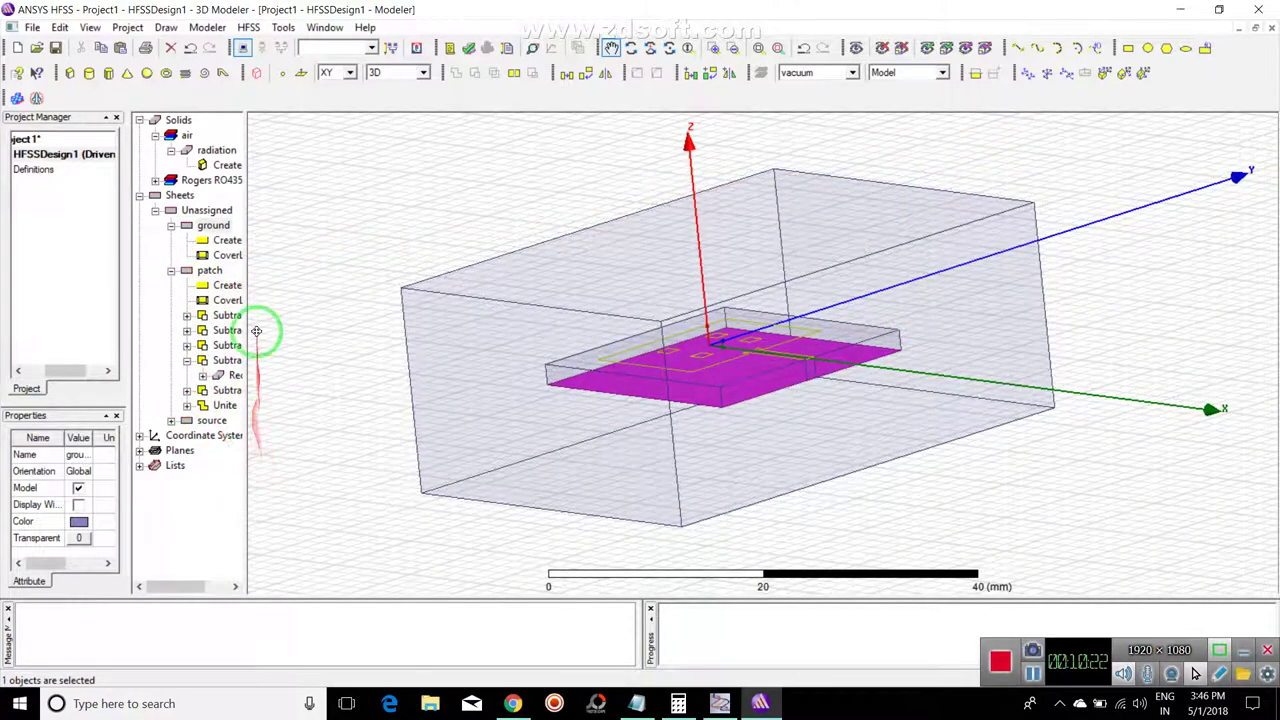
left_click(187, 138)
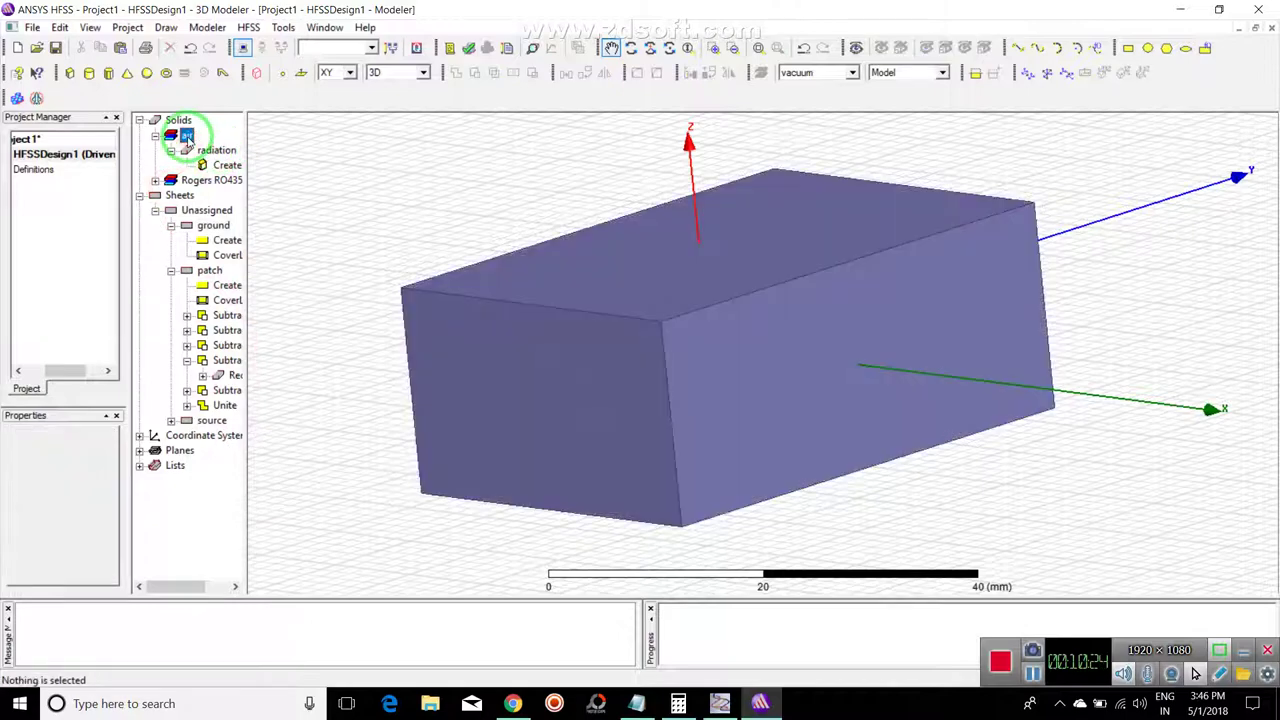
right_click(210, 153)
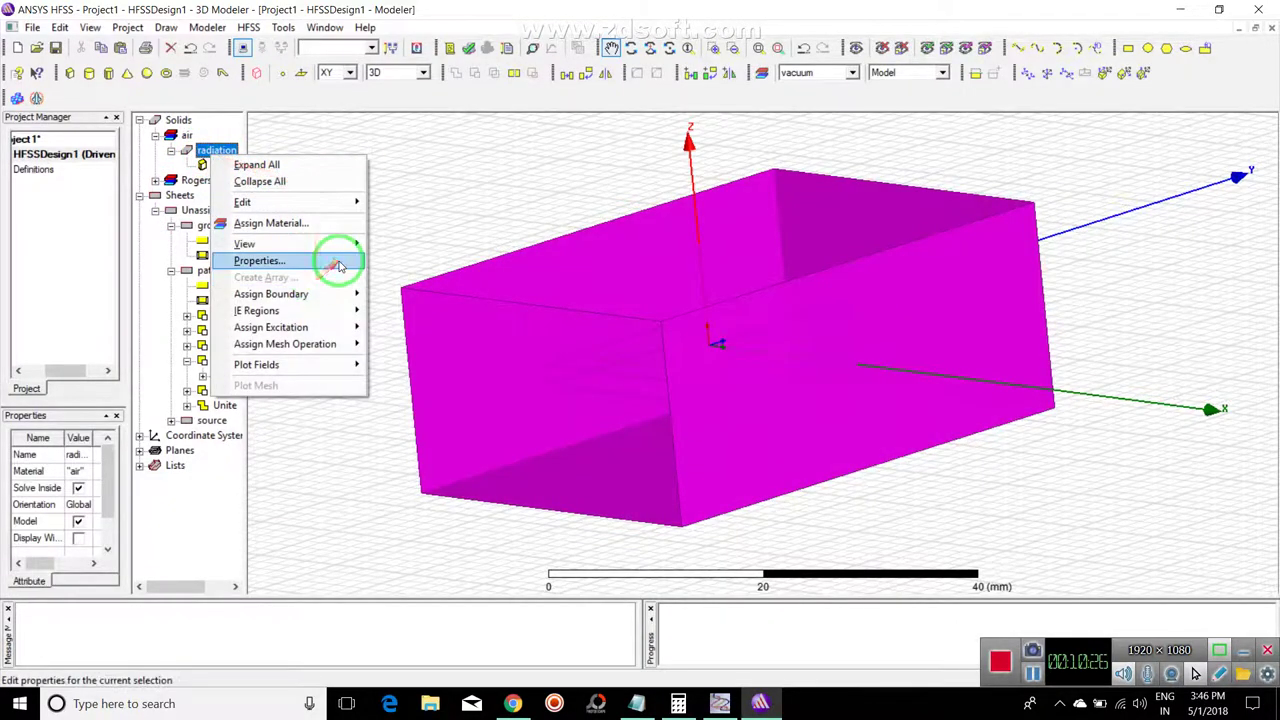
mouse_move(363, 300)
left_click(428, 394)
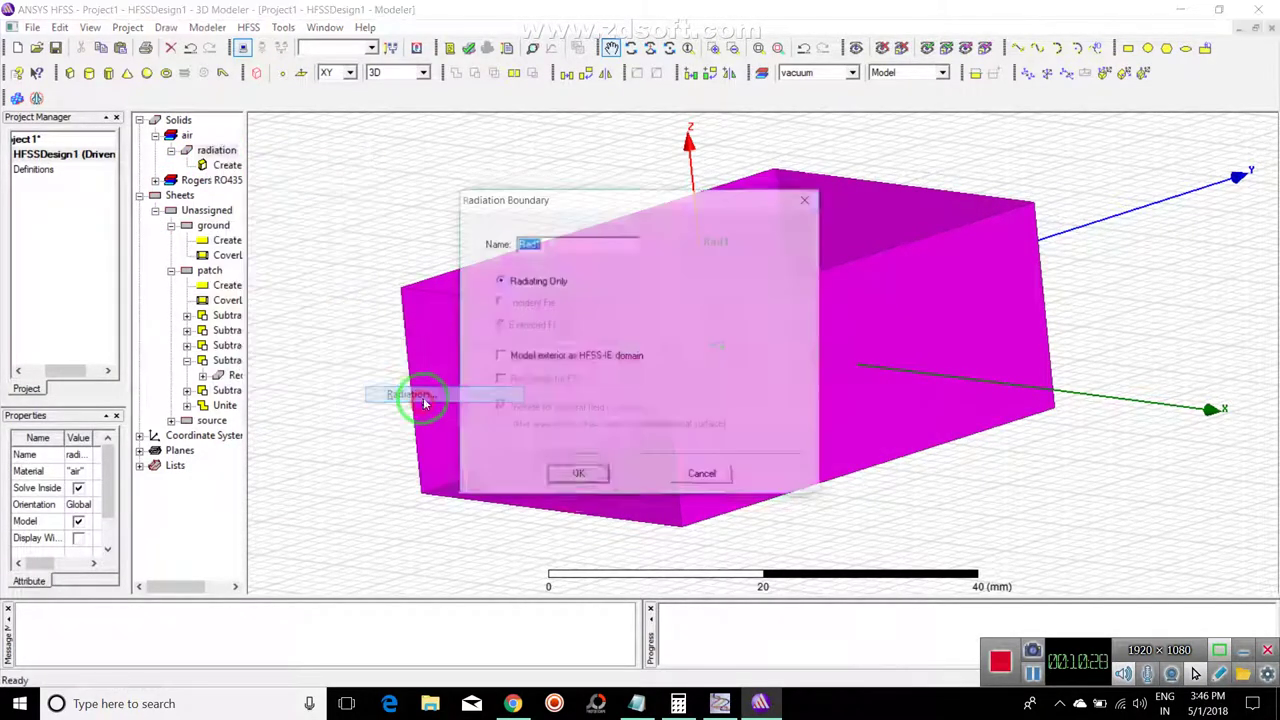
left_click(579, 478)
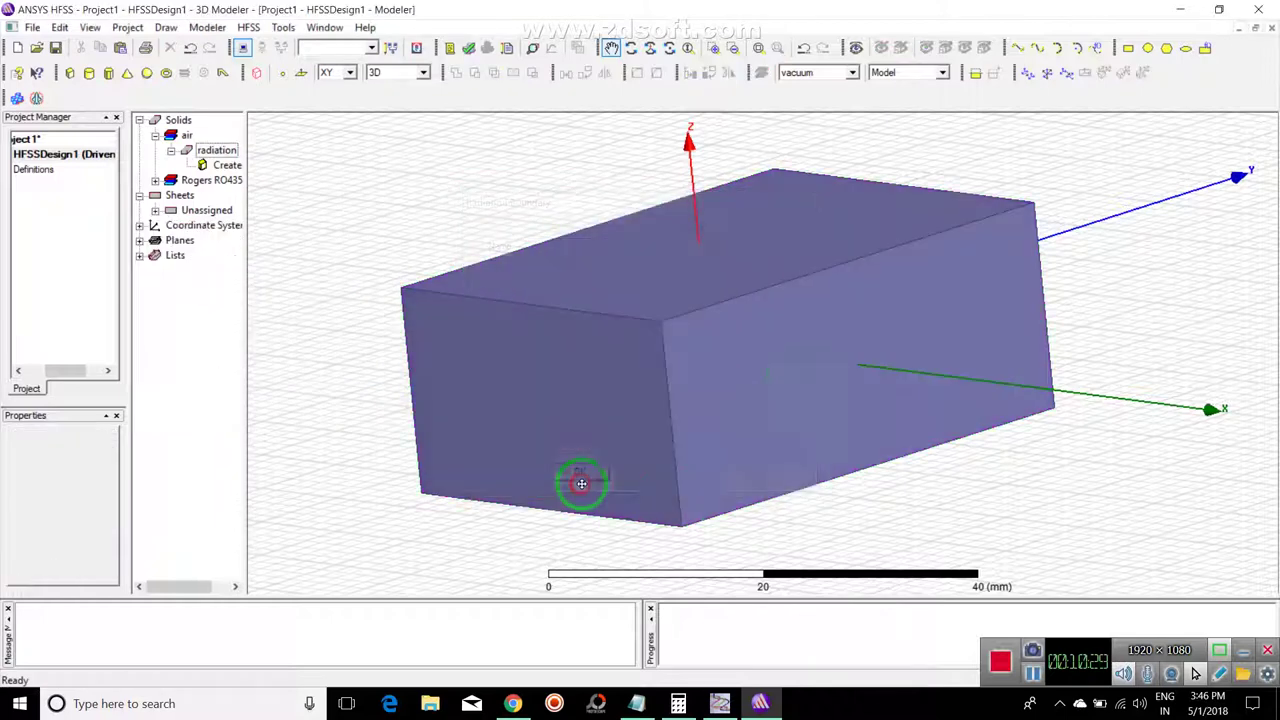
left_click(155, 181)
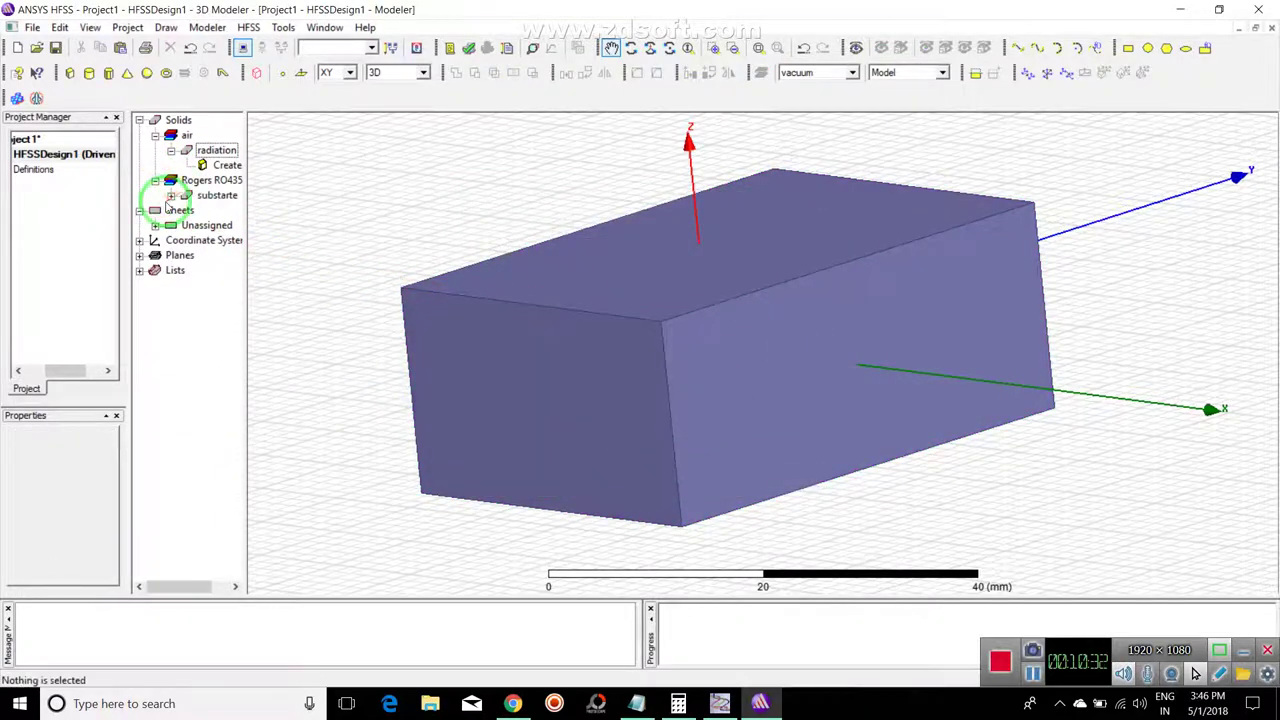
left_click(215, 196)
right_click(217, 196)
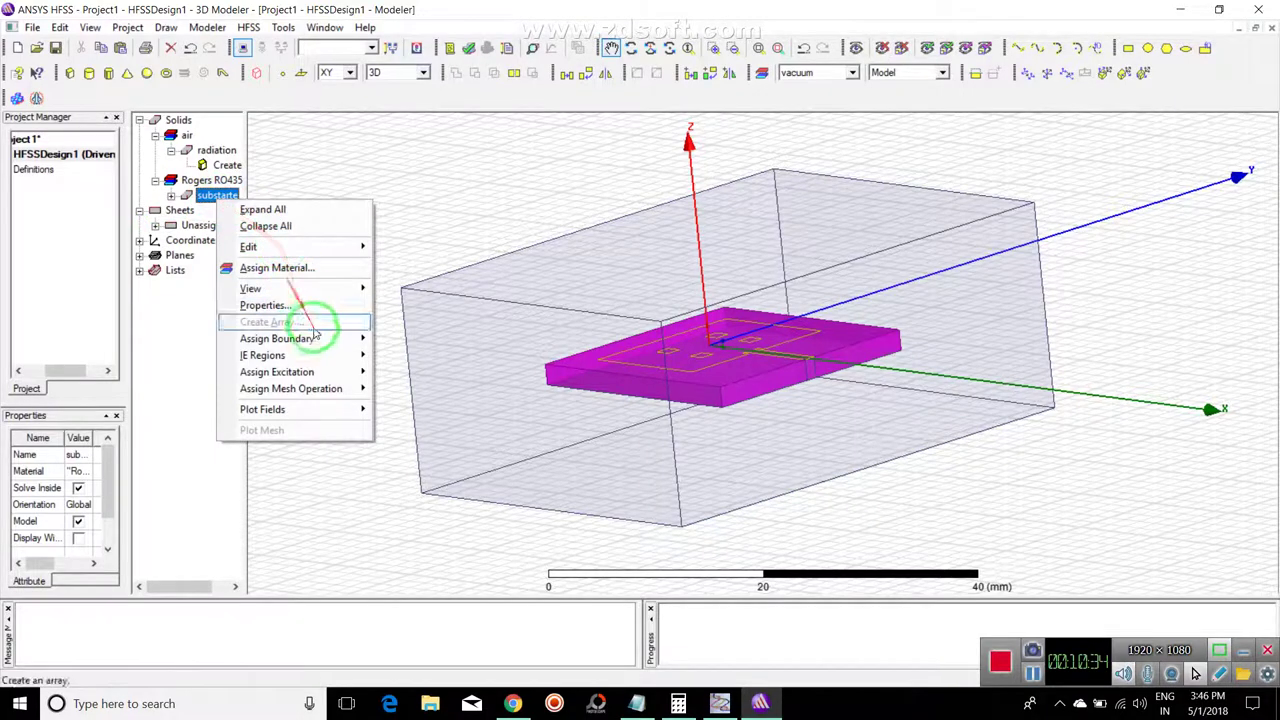
left_click(346, 517)
Step: Assign a Perfect E boundary to the ground sheet with the default settings
left_click(155, 225)
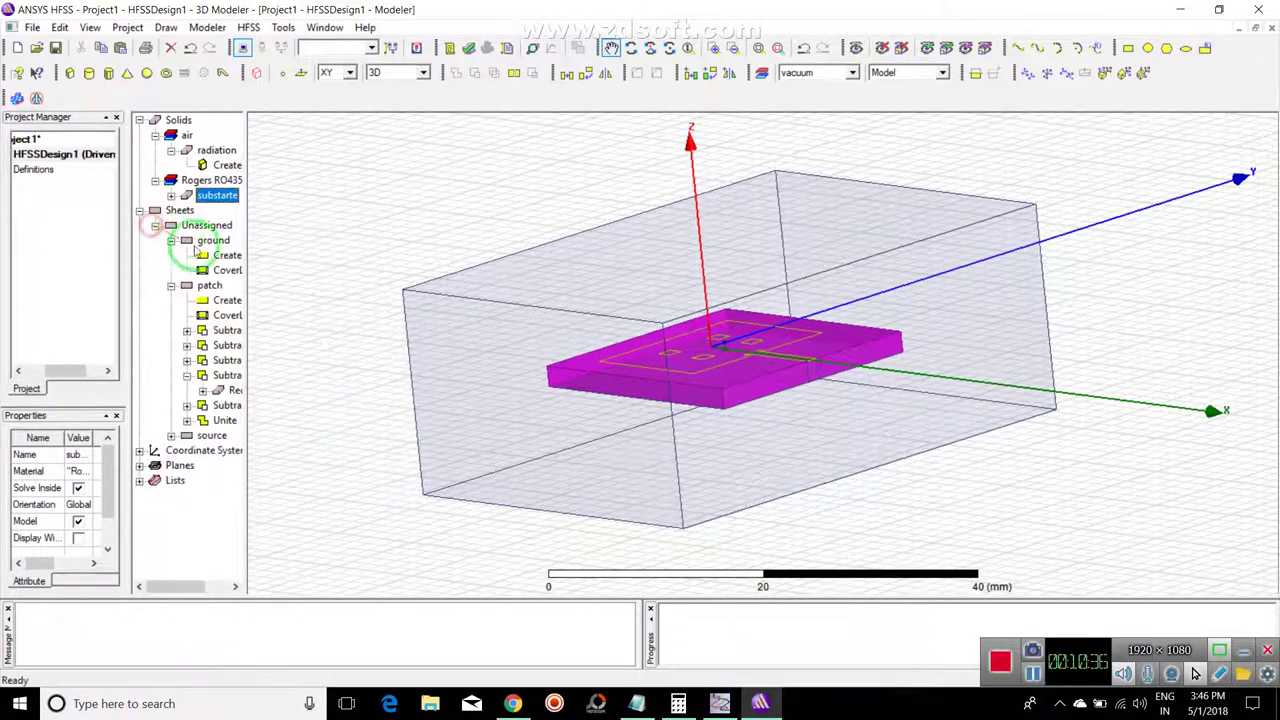
right_click(213, 243)
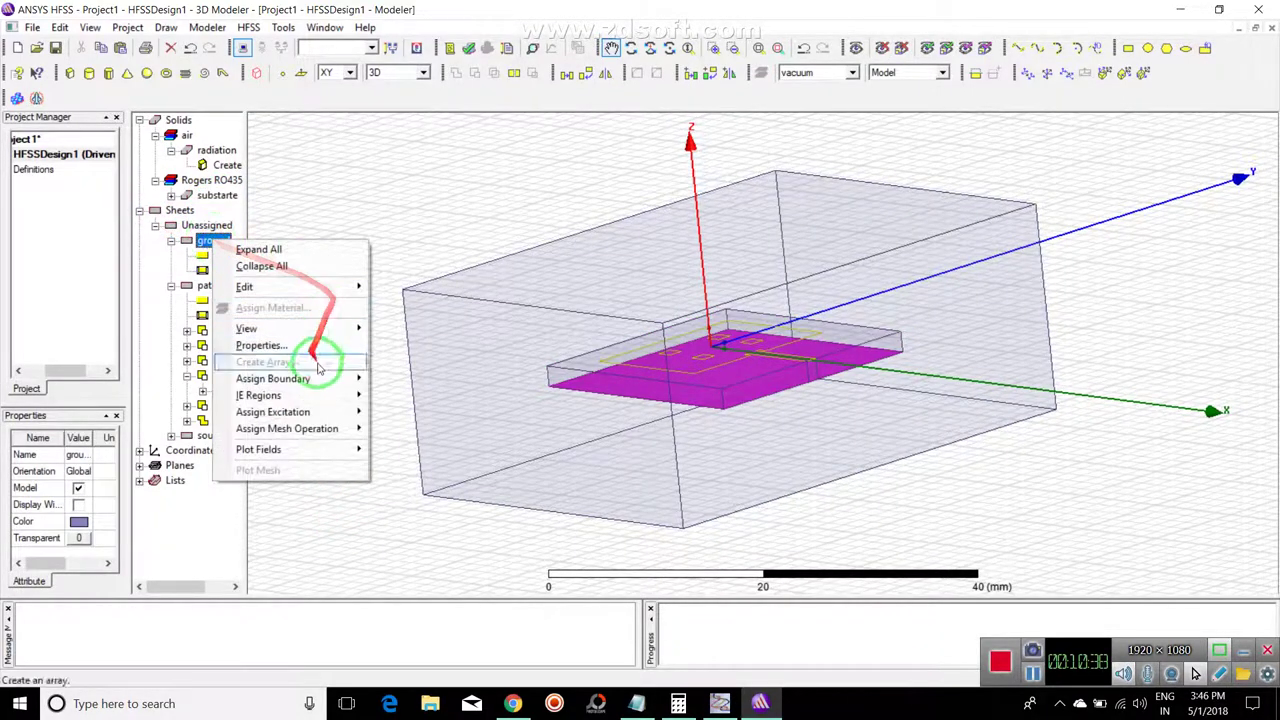
mouse_move(330, 378)
left_click(408, 377)
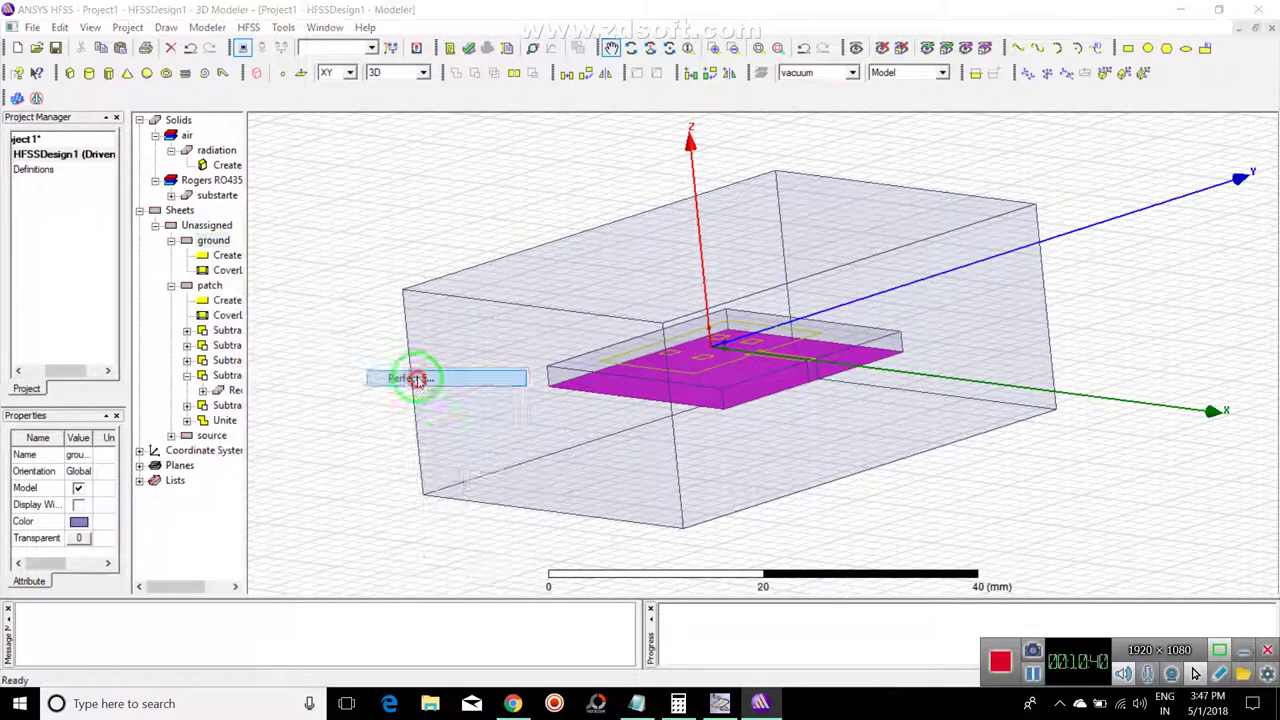
left_click(600, 464)
left_click(463, 443)
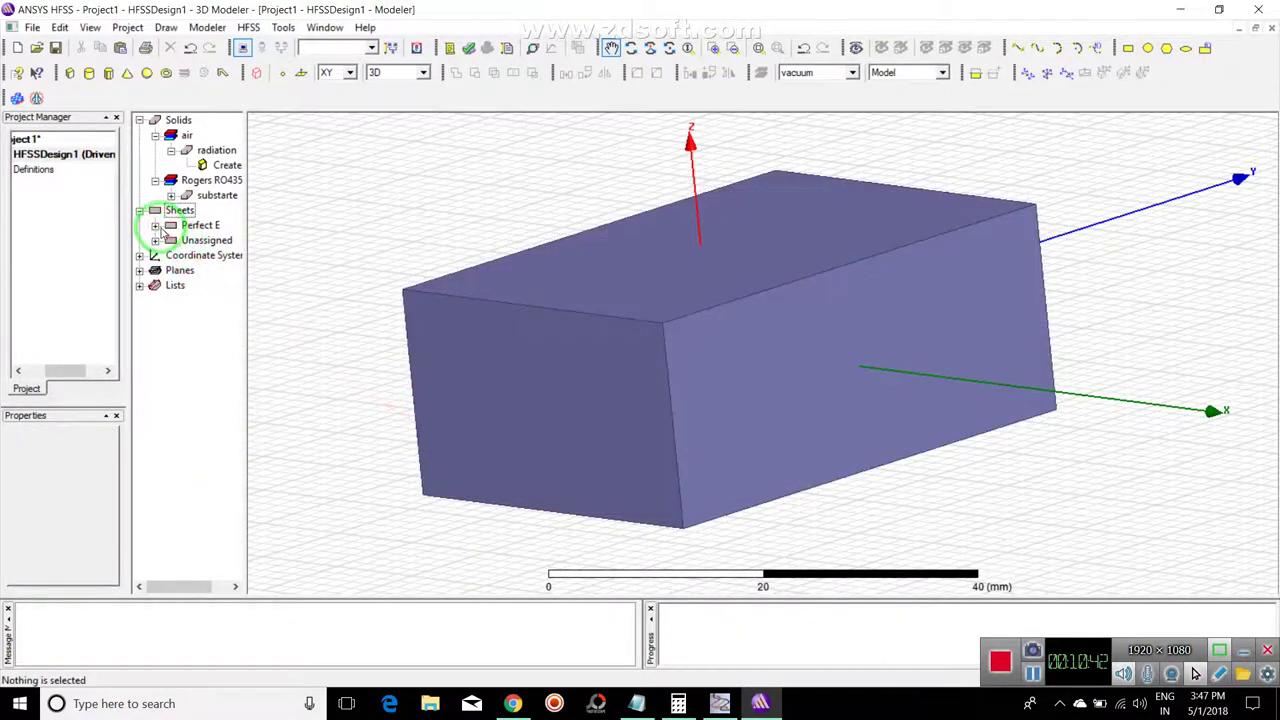
Step: Assign a Perfect E boundary to the patch sheet without an infinite ground plane
left_click(155, 225)
left_click(155, 286)
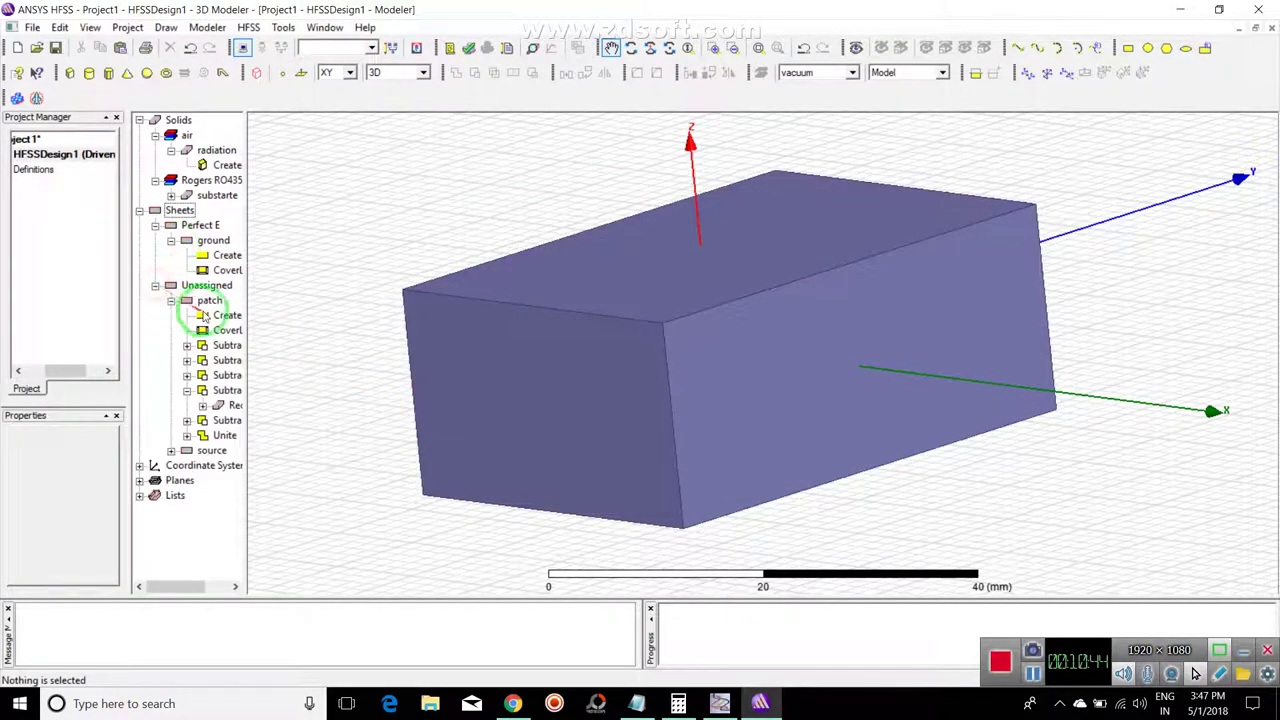
right_click(210, 302)
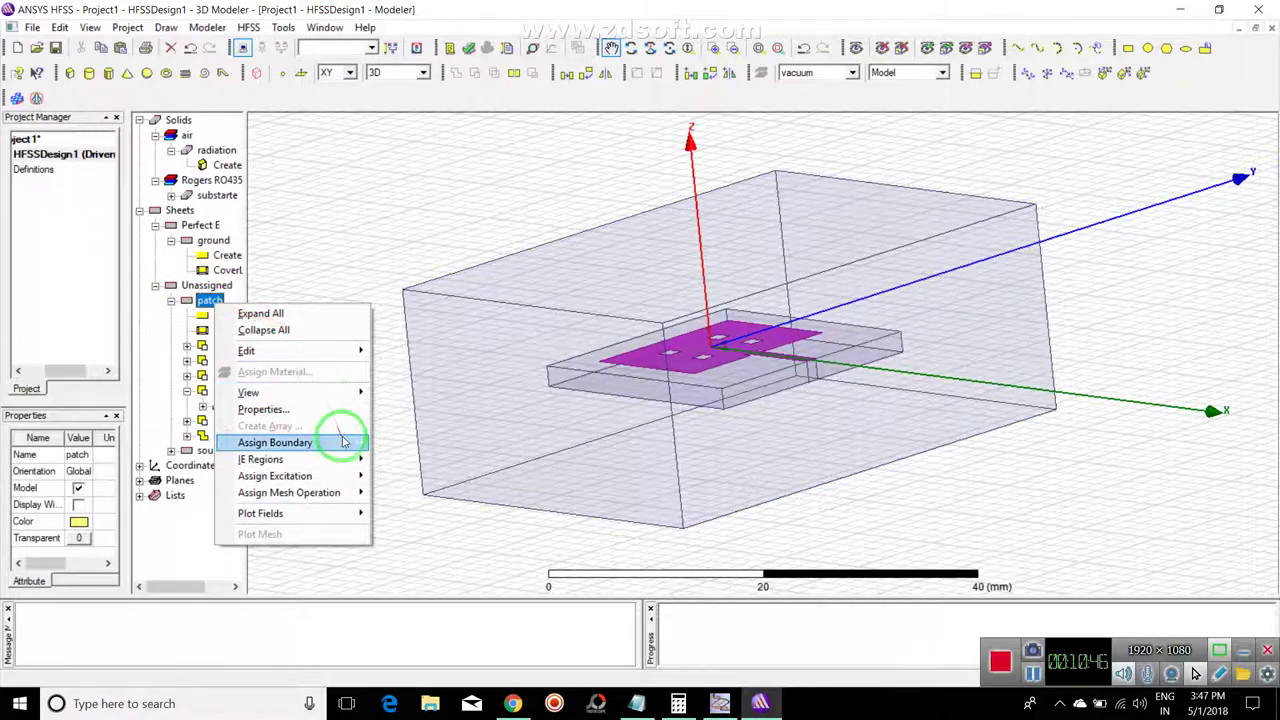
mouse_move(360, 442)
left_click(410, 442)
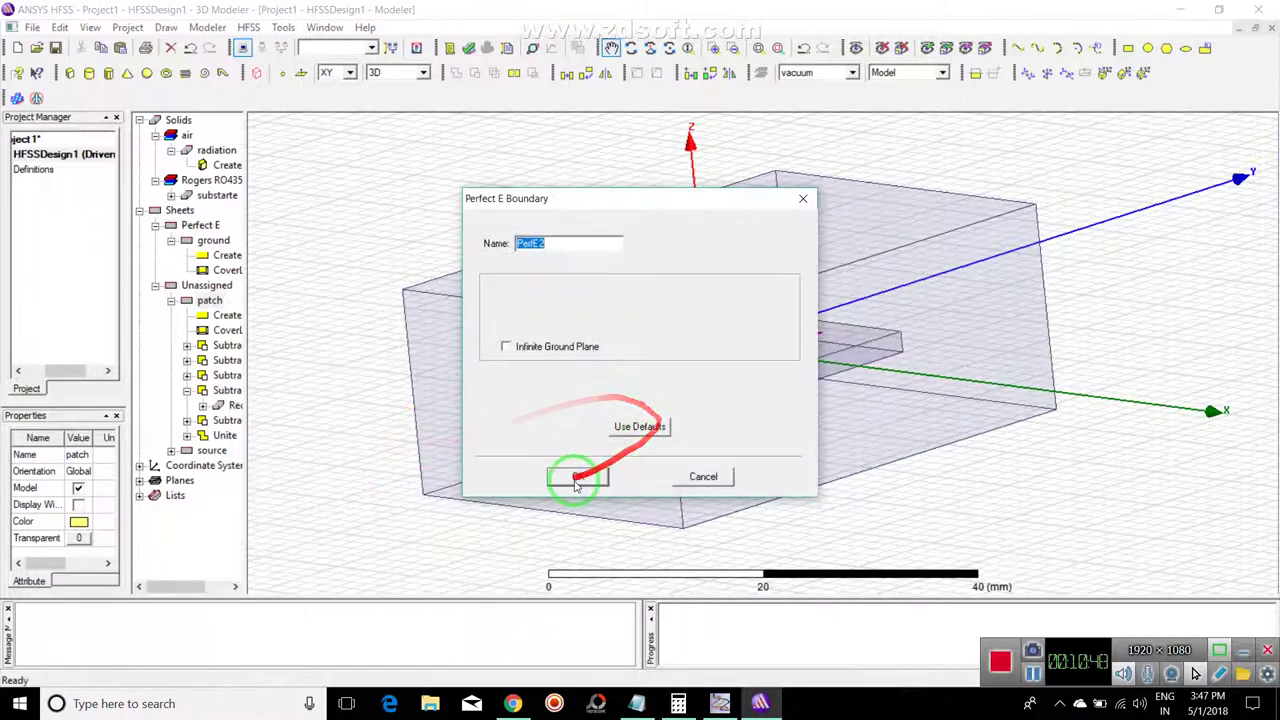
left_click(578, 472)
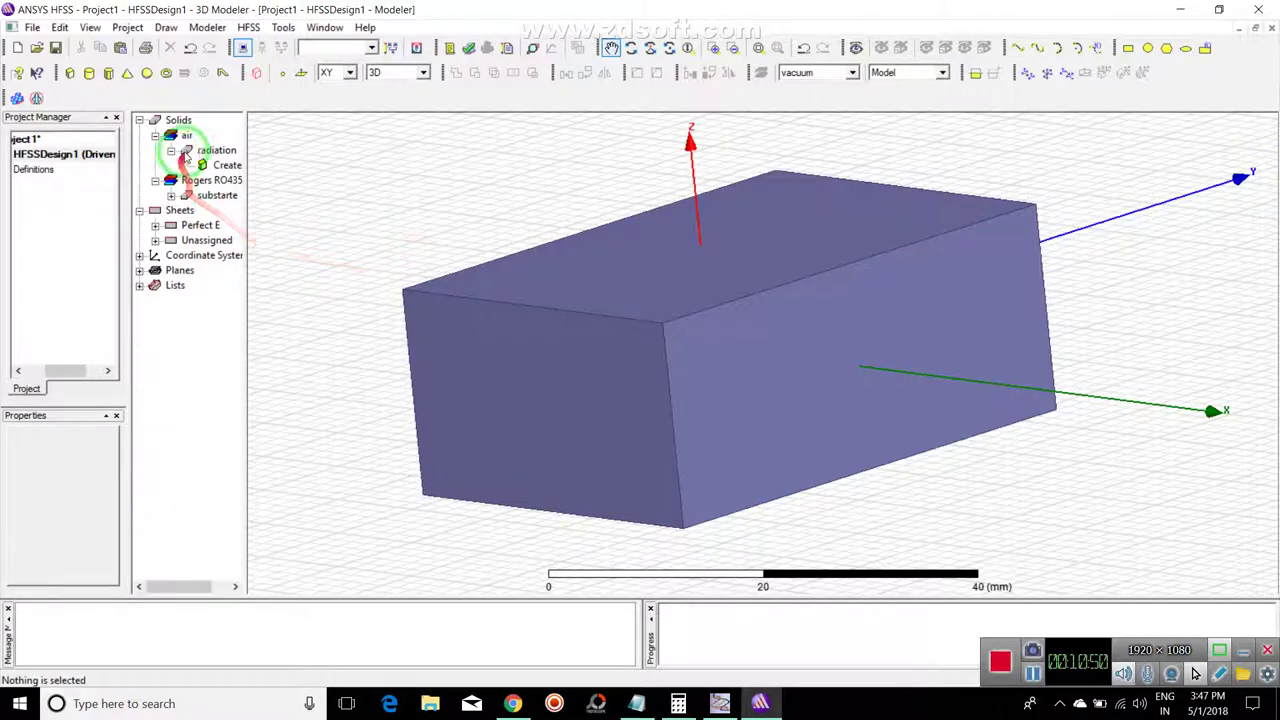
Step: Check the design's assigned boundaries by highlighting both Perfect E boundaries and the radiation boundary on the model
left_click(222, 152)
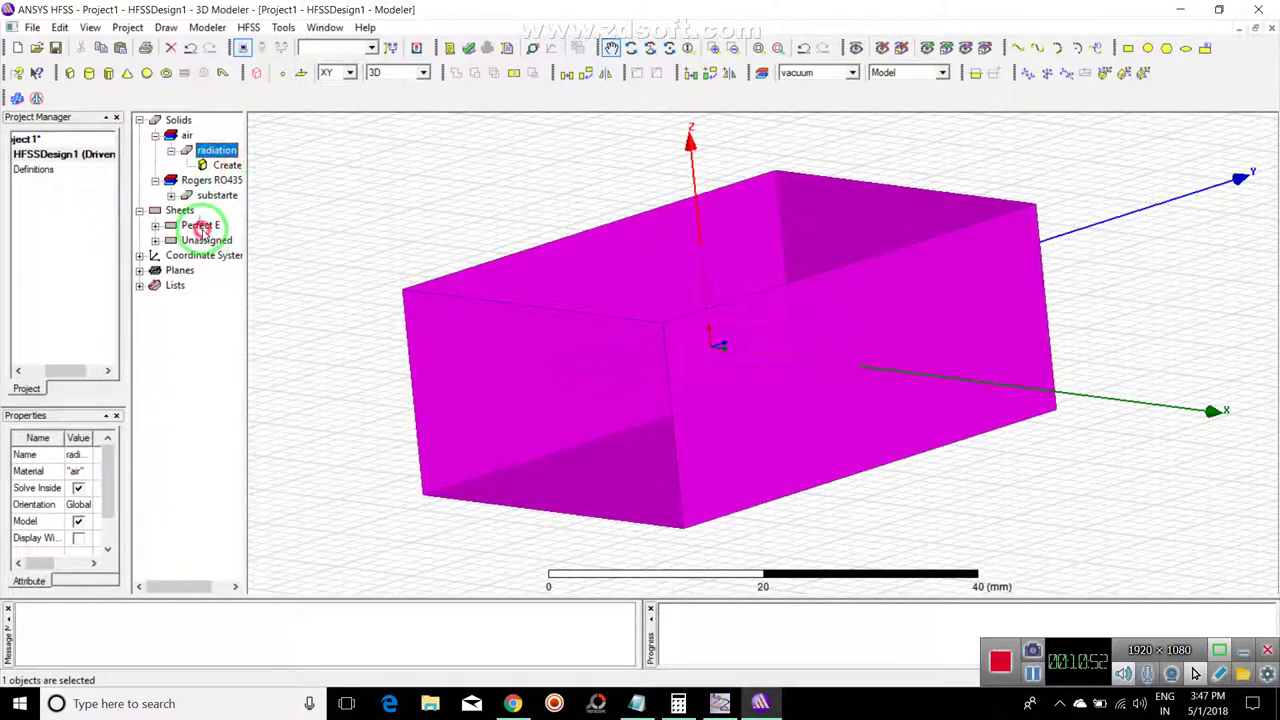
left_click(201, 226)
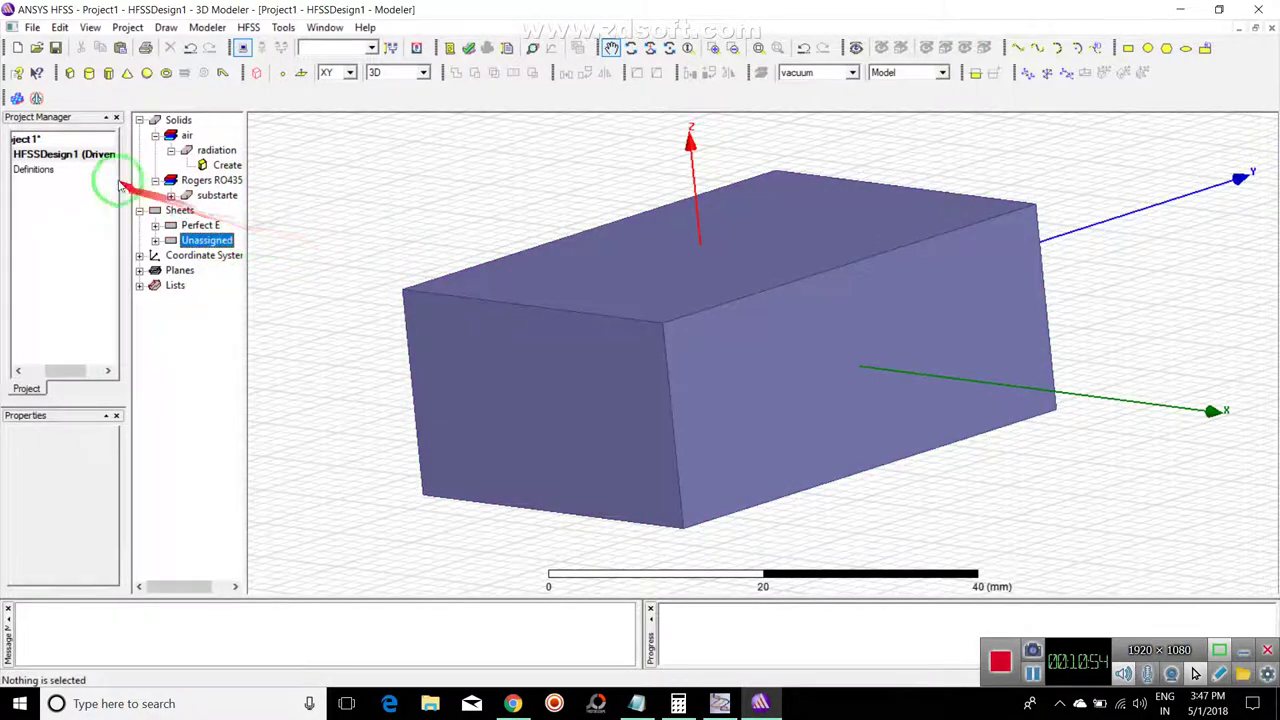
left_click(36, 370)
left_click(34, 155)
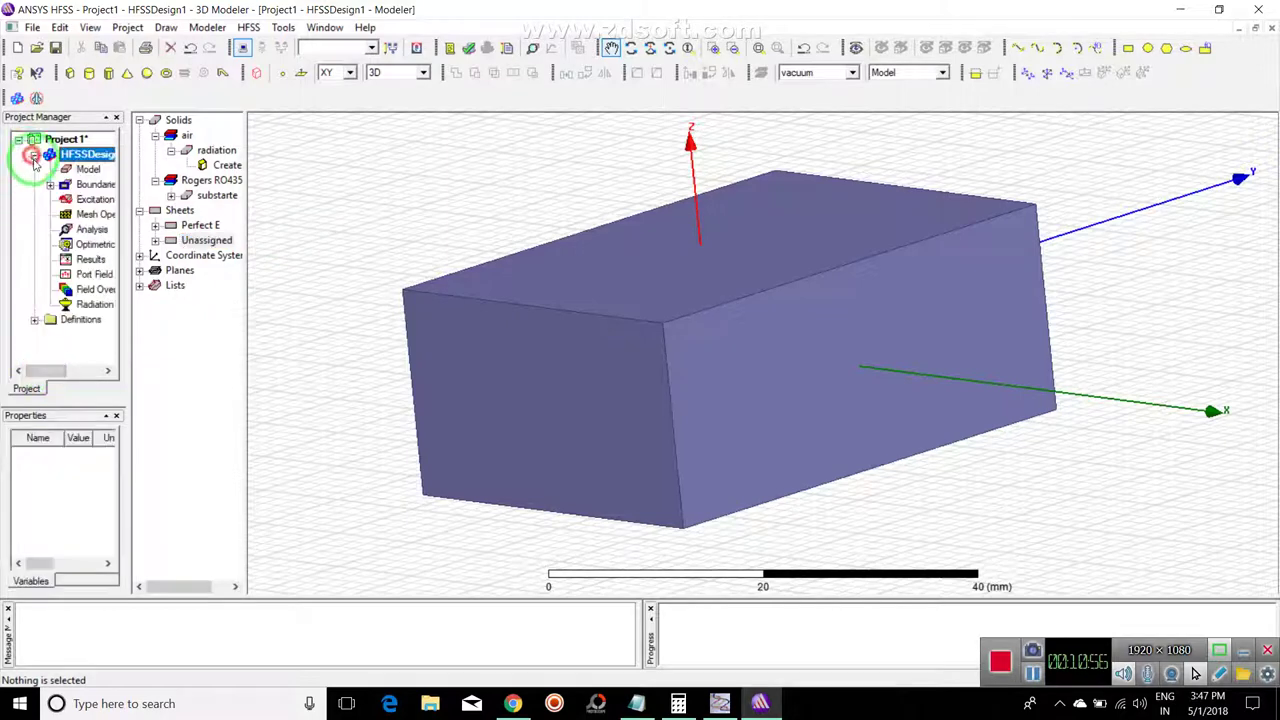
left_click(50, 185)
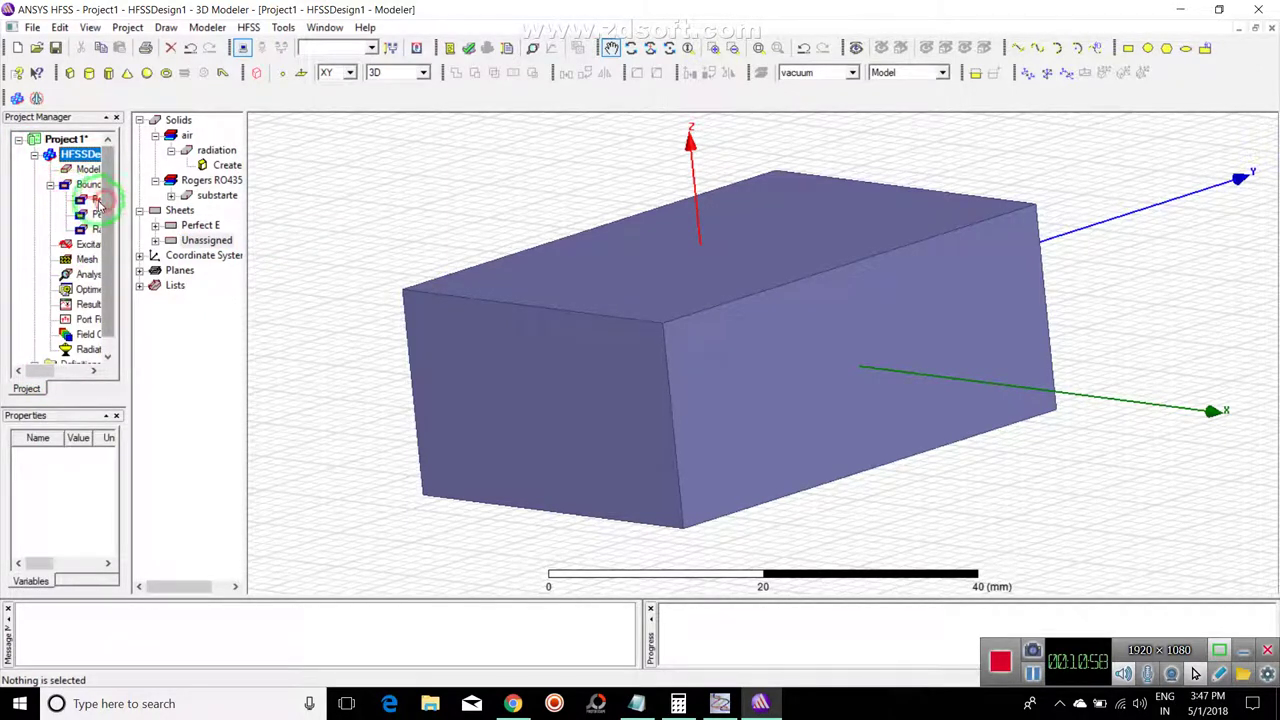
left_click(94, 201)
left_click(95, 214)
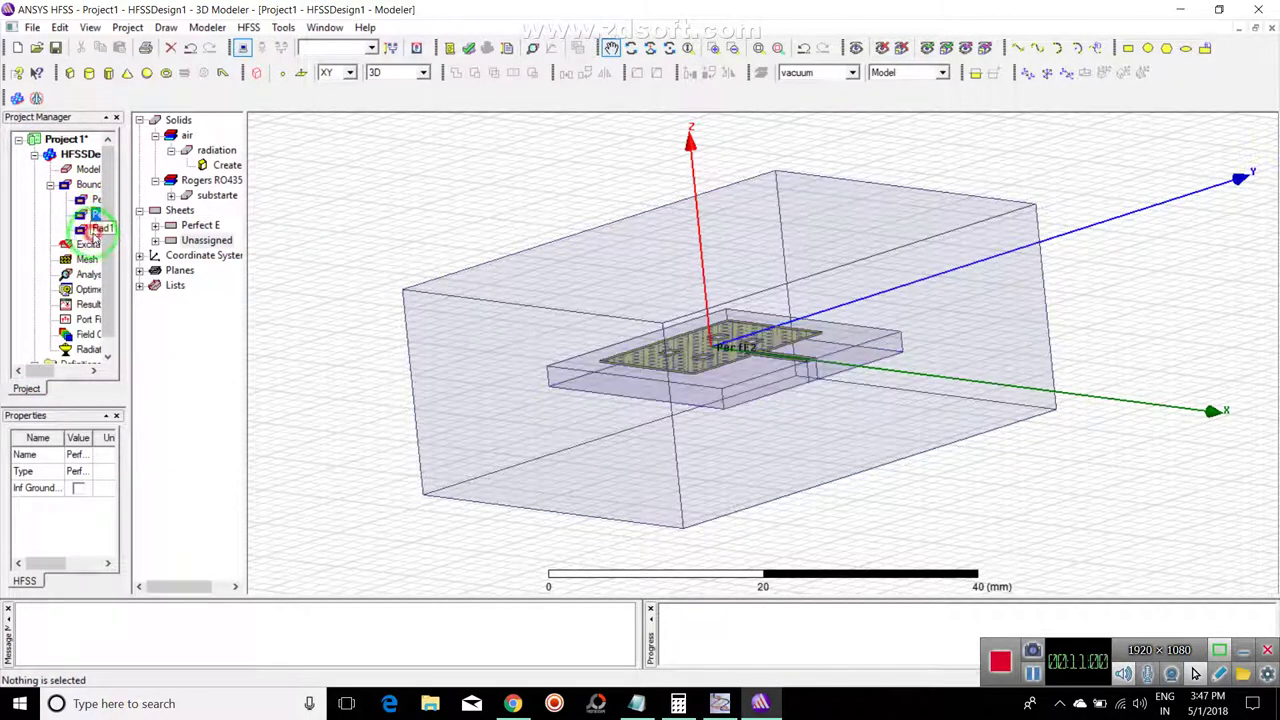
left_click(96, 229)
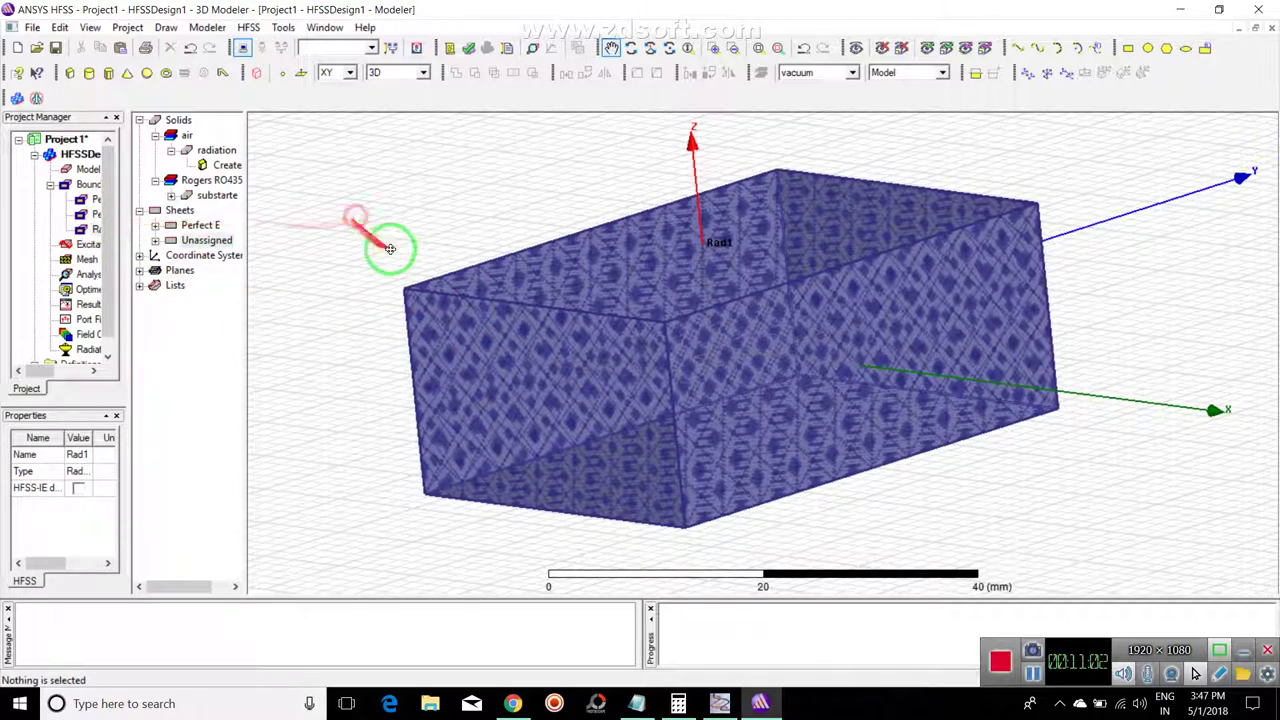
Step: Review the model's radiation box, Perfect E sheets and unassigned source sheet by selecting them in the object tree
left_click(209, 182)
left_click(156, 240)
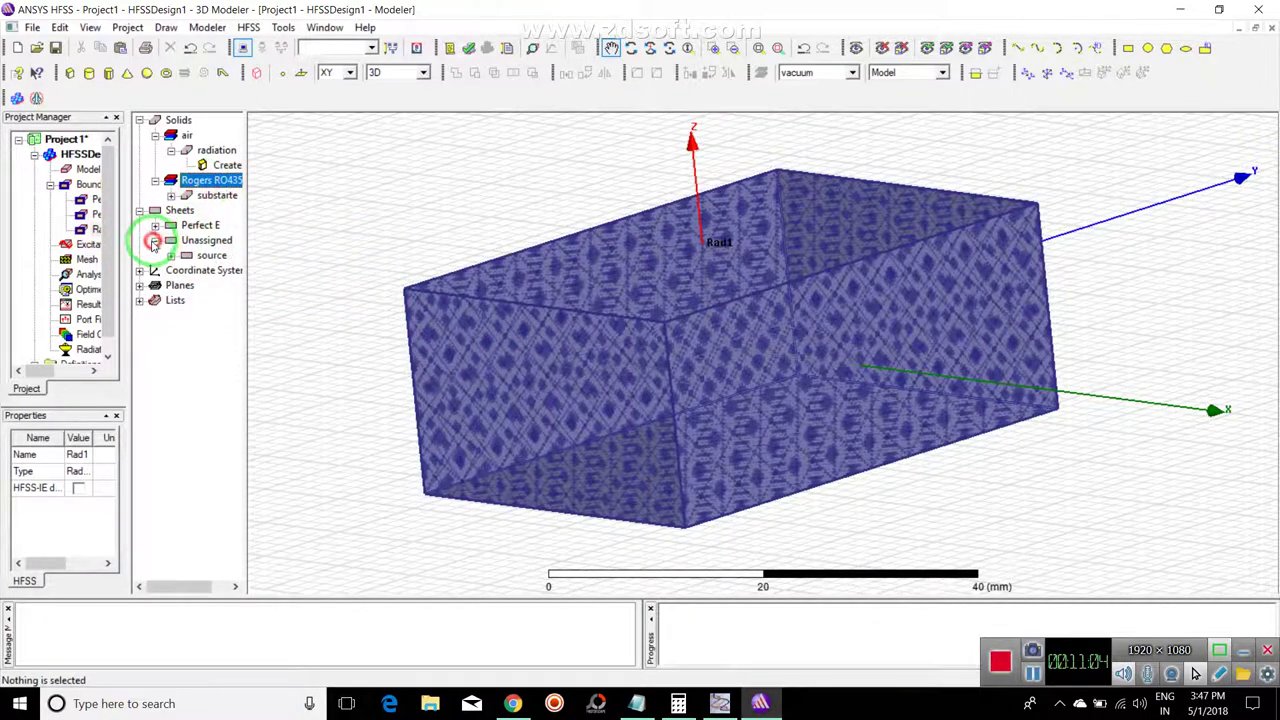
left_click(186, 256)
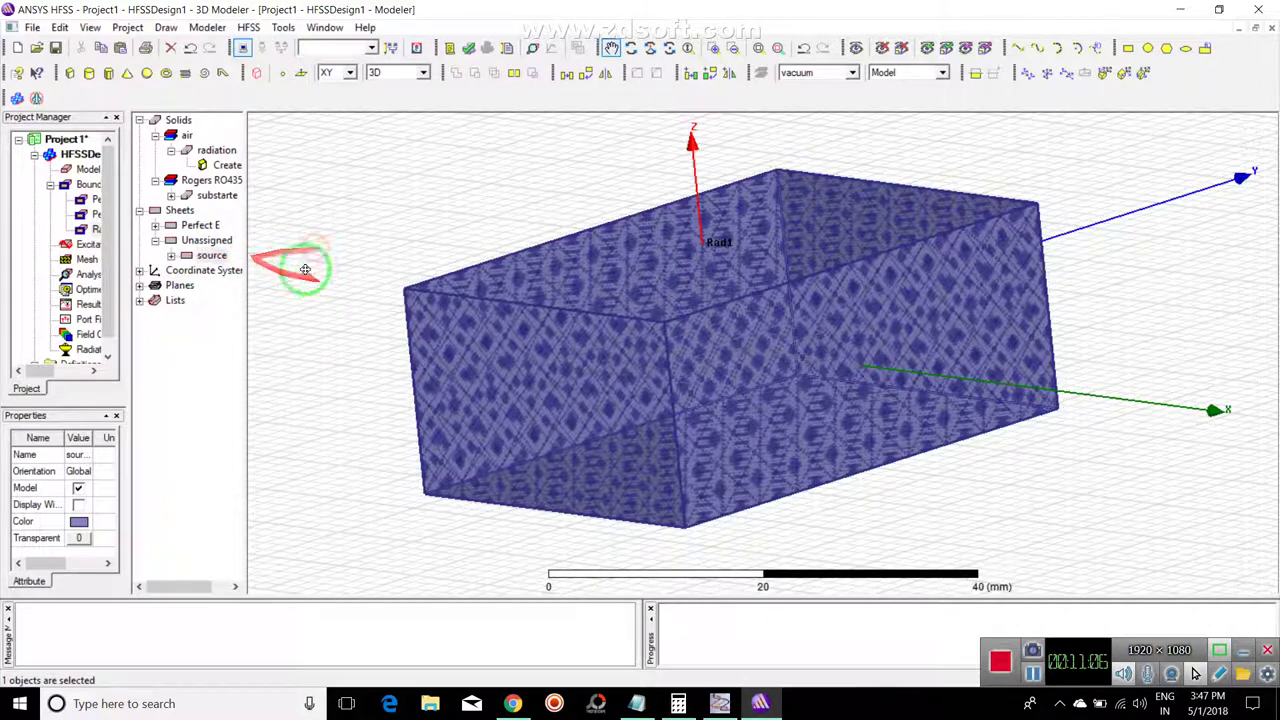
left_click(201, 226)
left_click(225, 166)
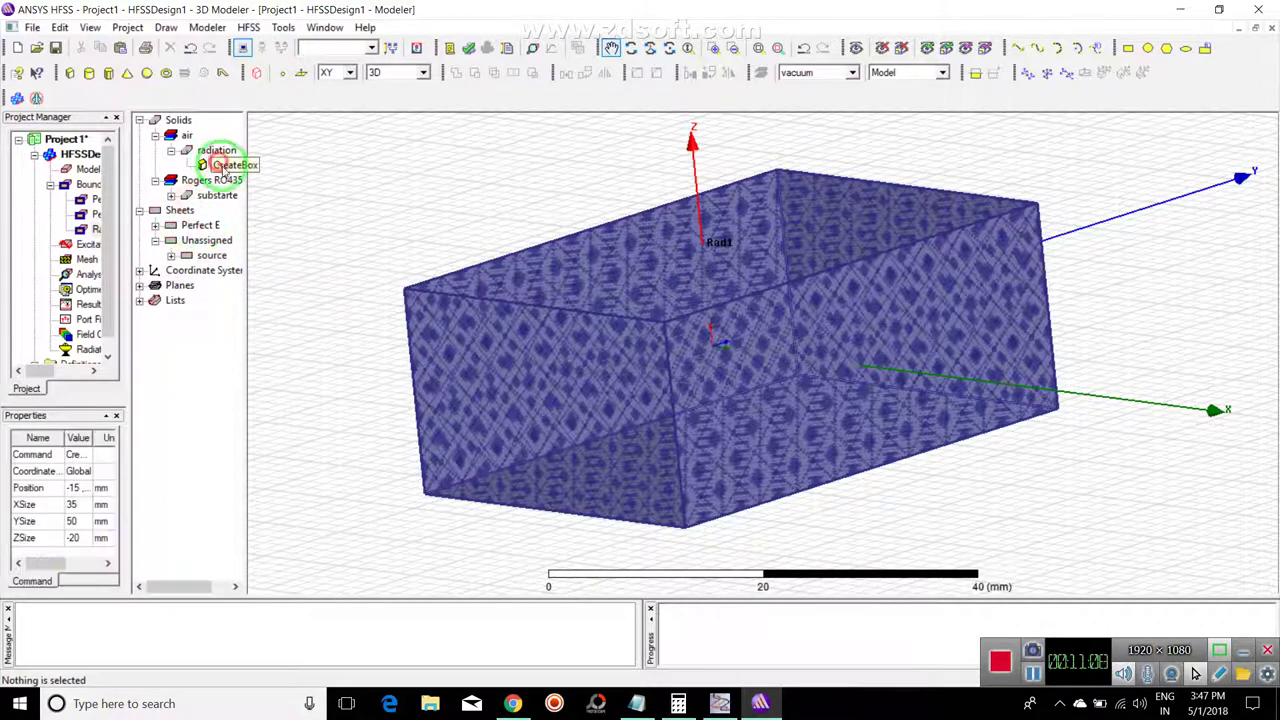
left_click(215, 150)
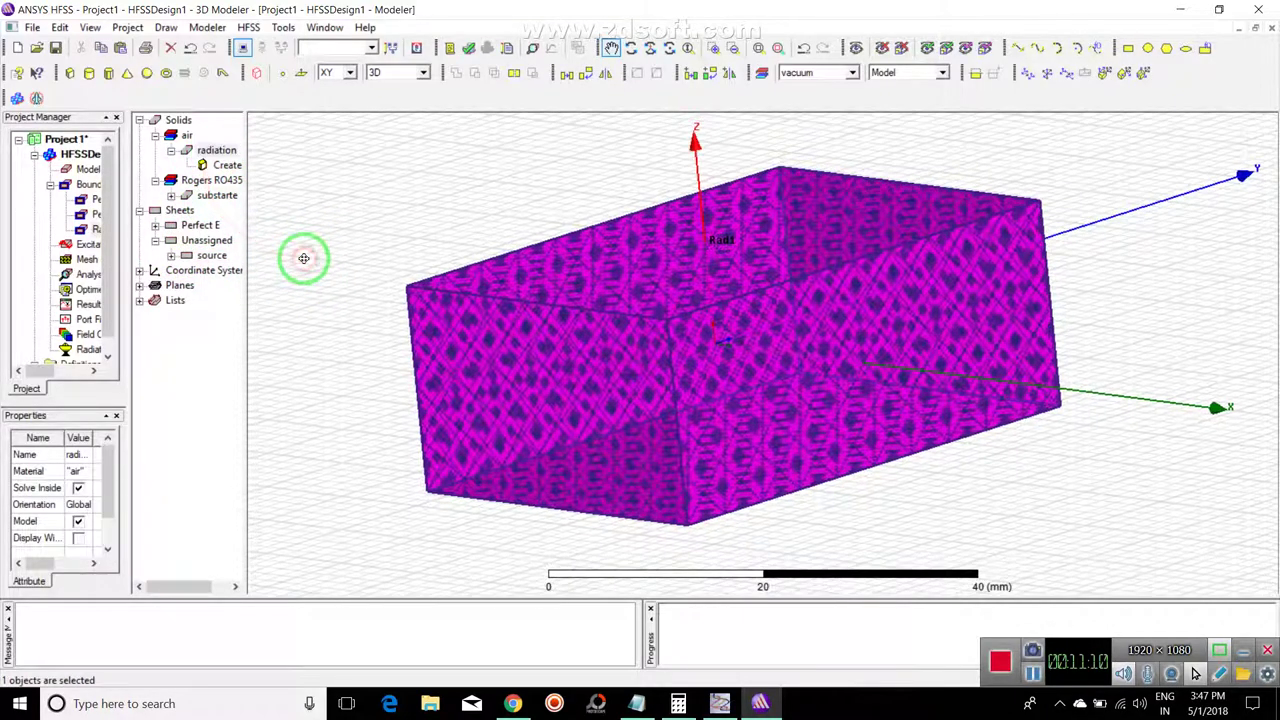
left_click(155, 225)
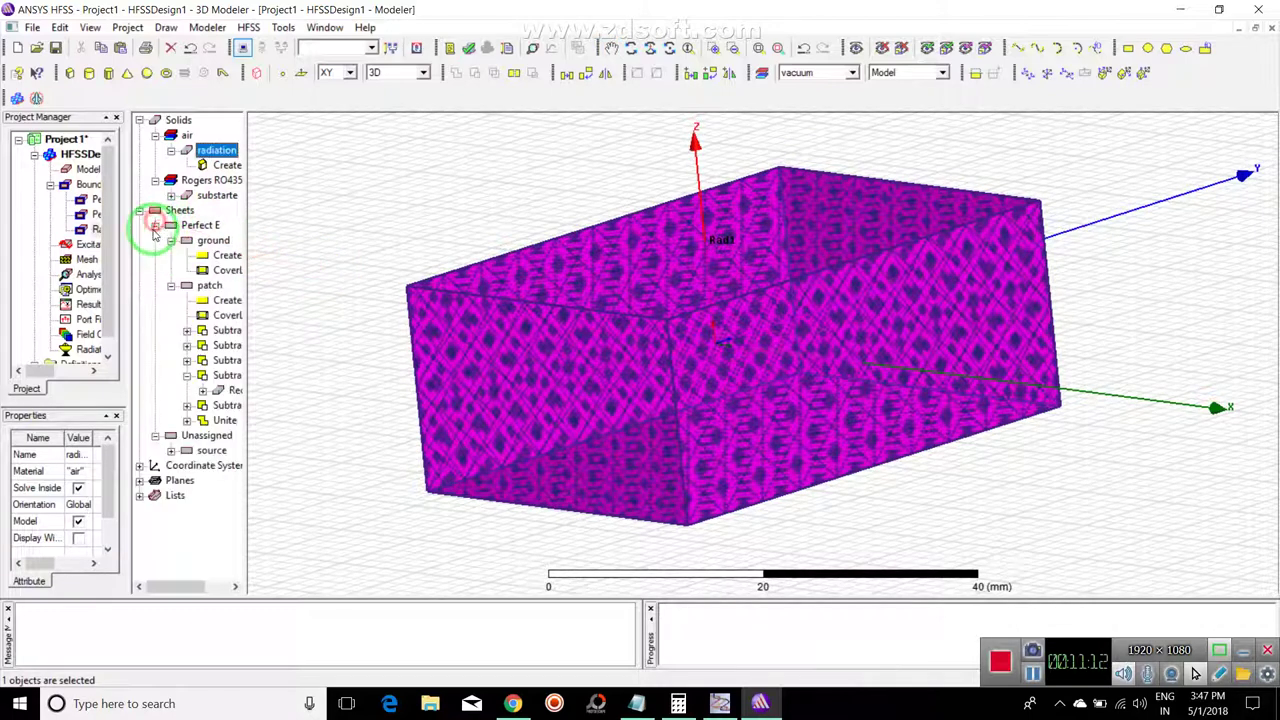
left_click(213, 241)
left_click(252, 262)
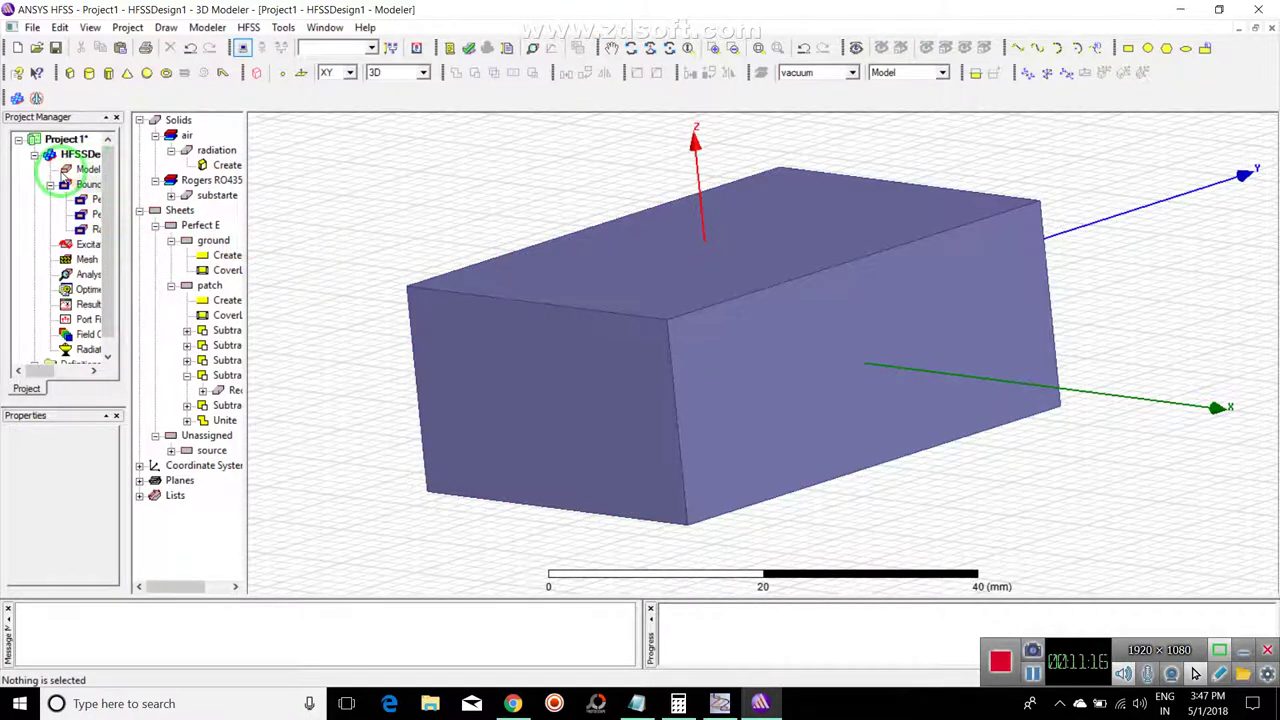
left_click(298, 238)
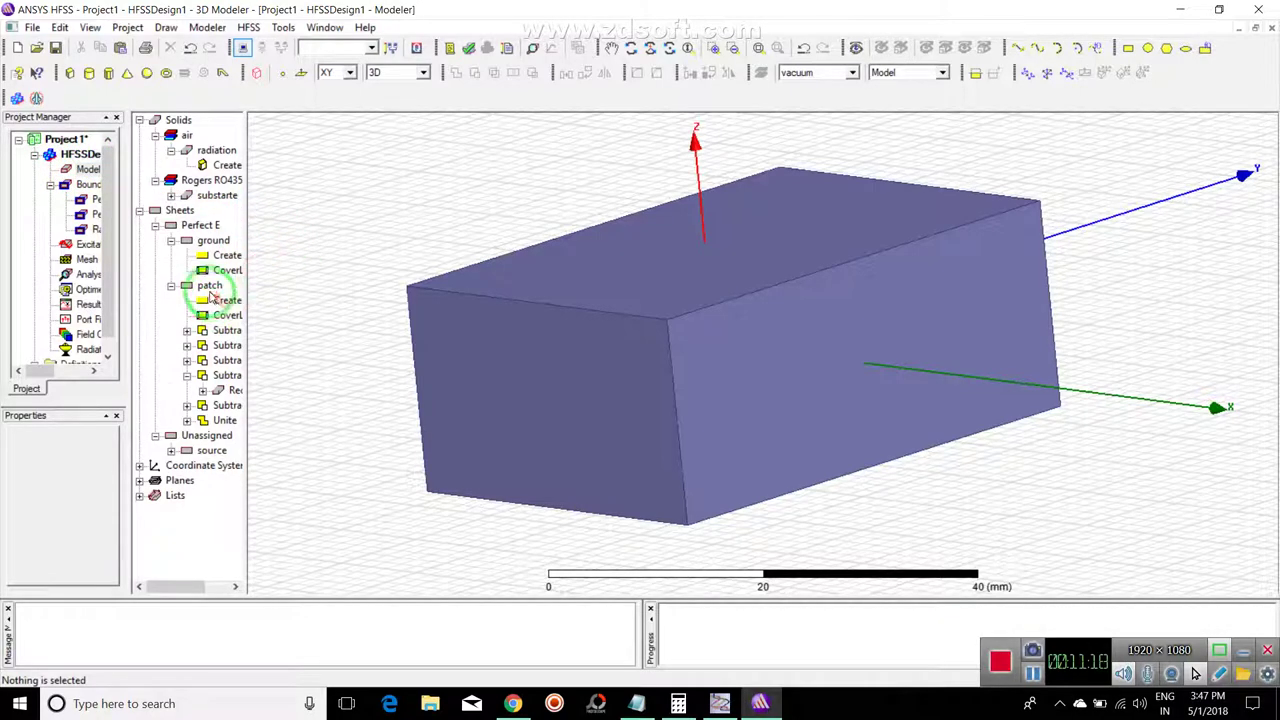
Step: Start a lumped port excitation on the source sheet, keeping 50 ohm resistance and 0 ohm reactance
left_click(171, 451)
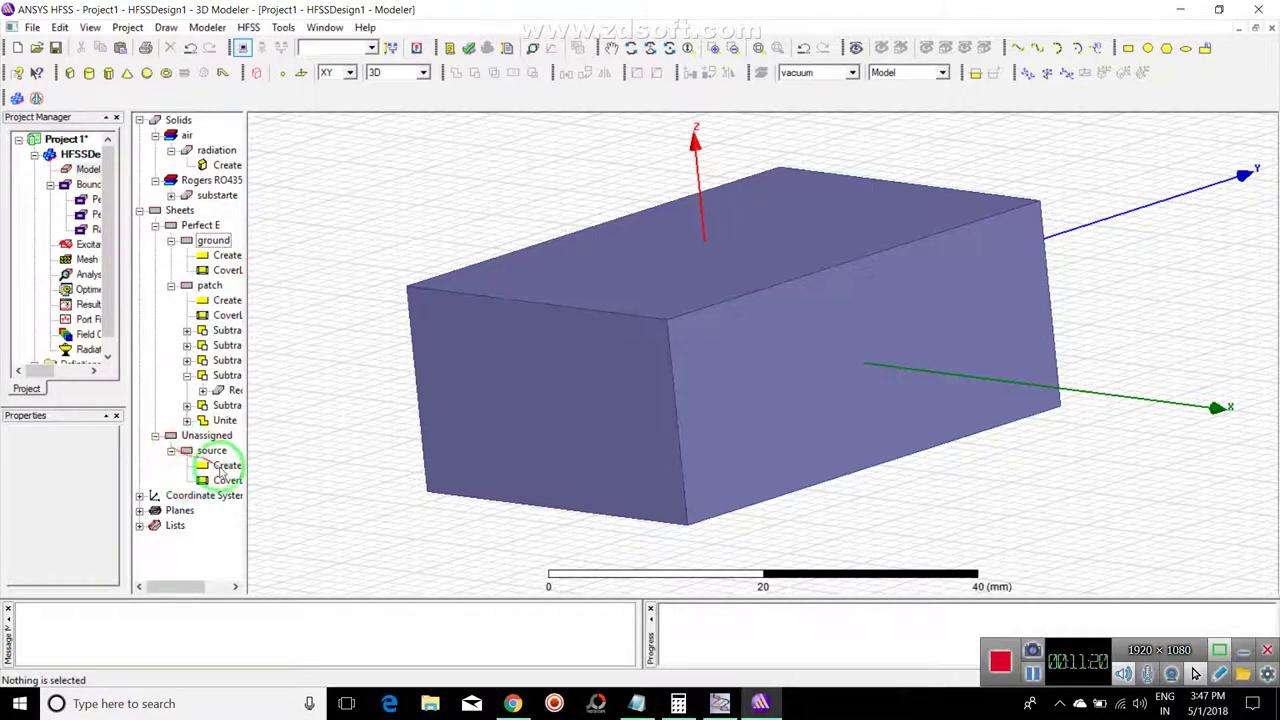
left_click(211, 450)
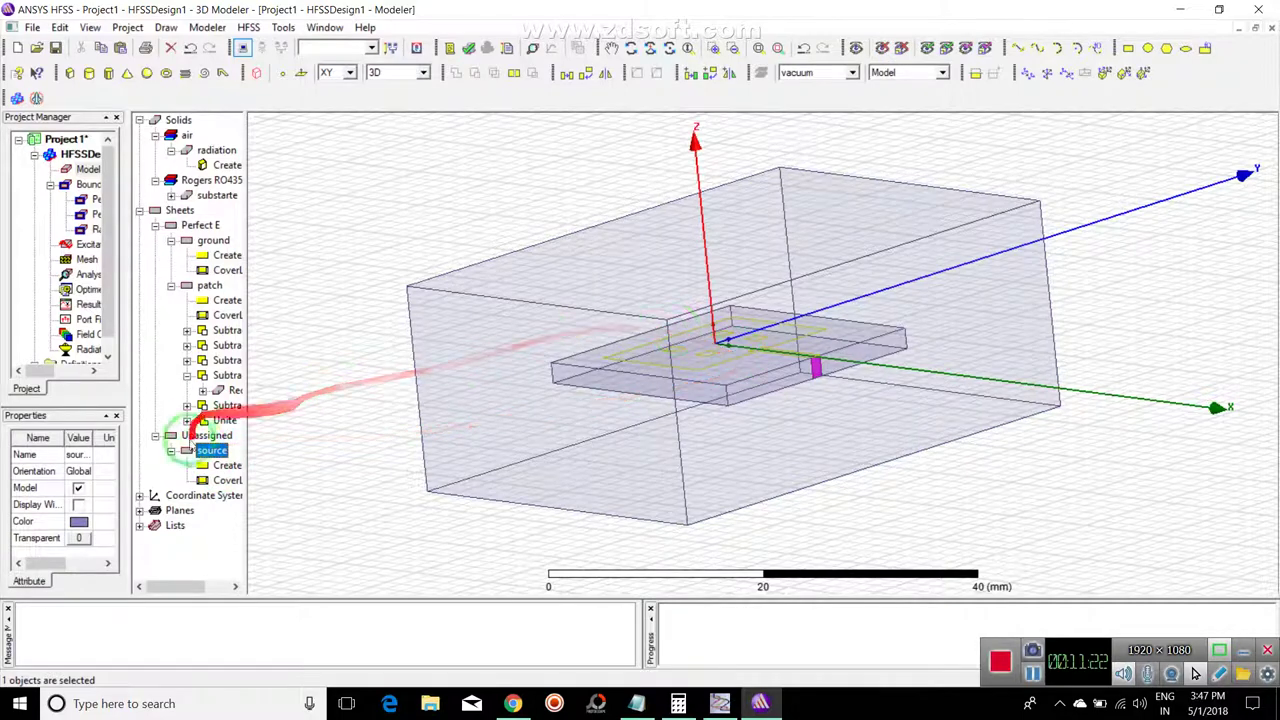
right_click(211, 450)
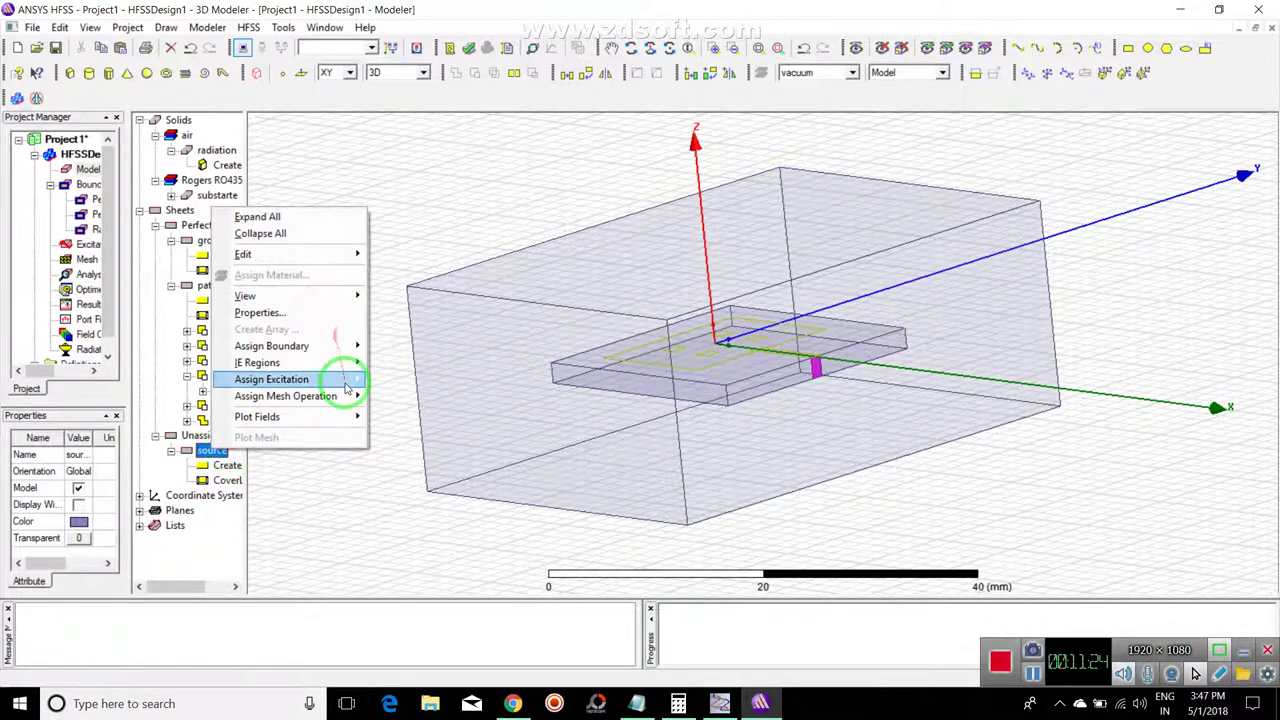
mouse_move(346, 383)
left_click(443, 397)
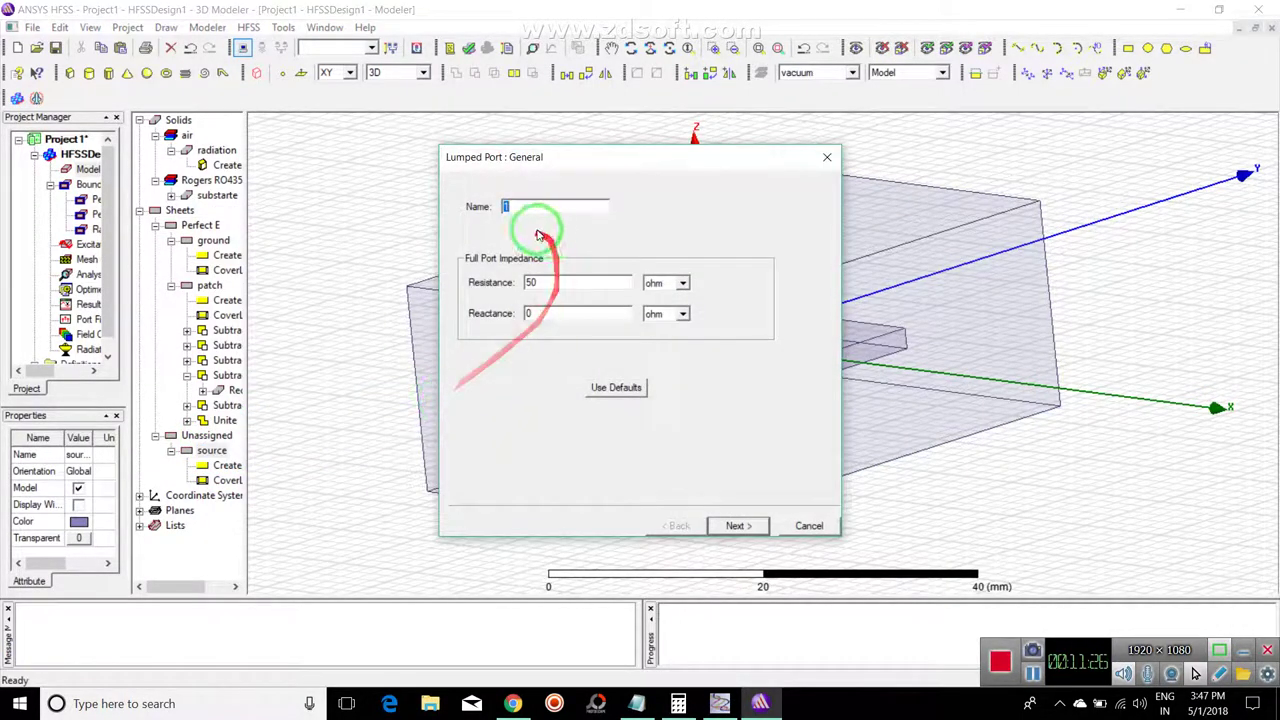
left_click(737, 525)
Step: Draw the port's integration line from the source sheet's lower edge centre to its upper edge, and finish with all modes renormalized to 50 ohm
left_click(578, 246)
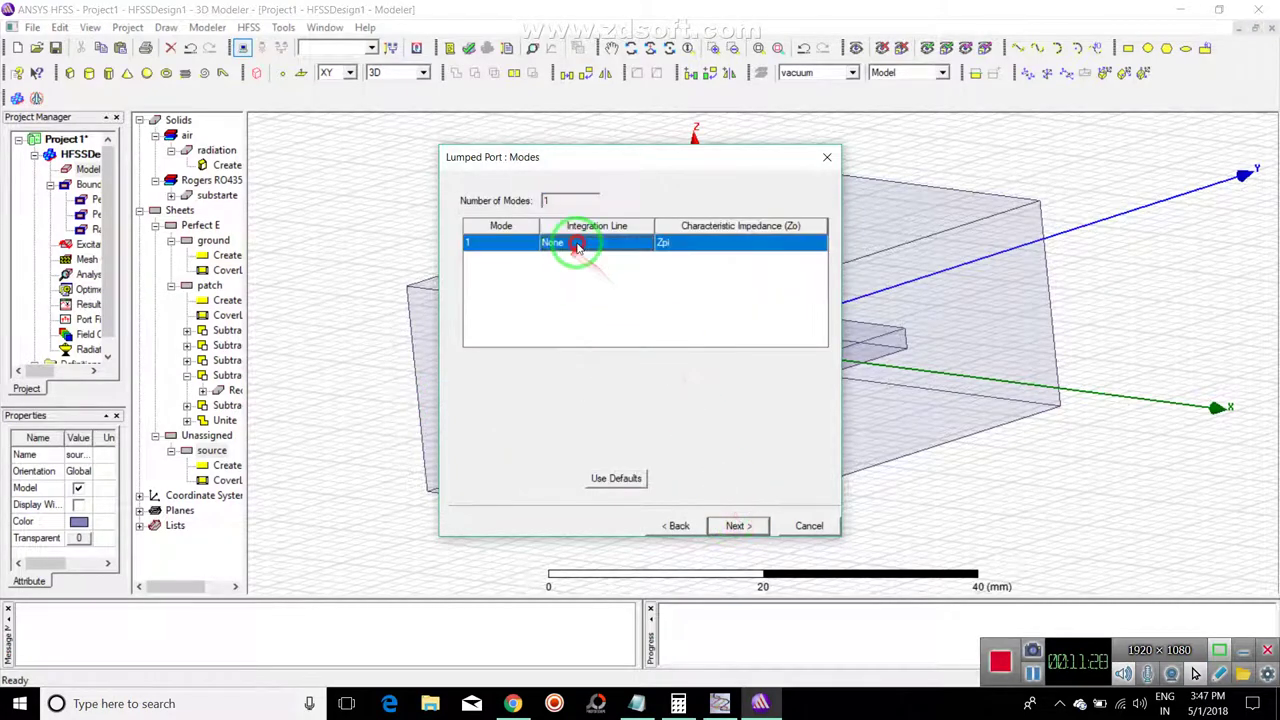
left_click(586, 264)
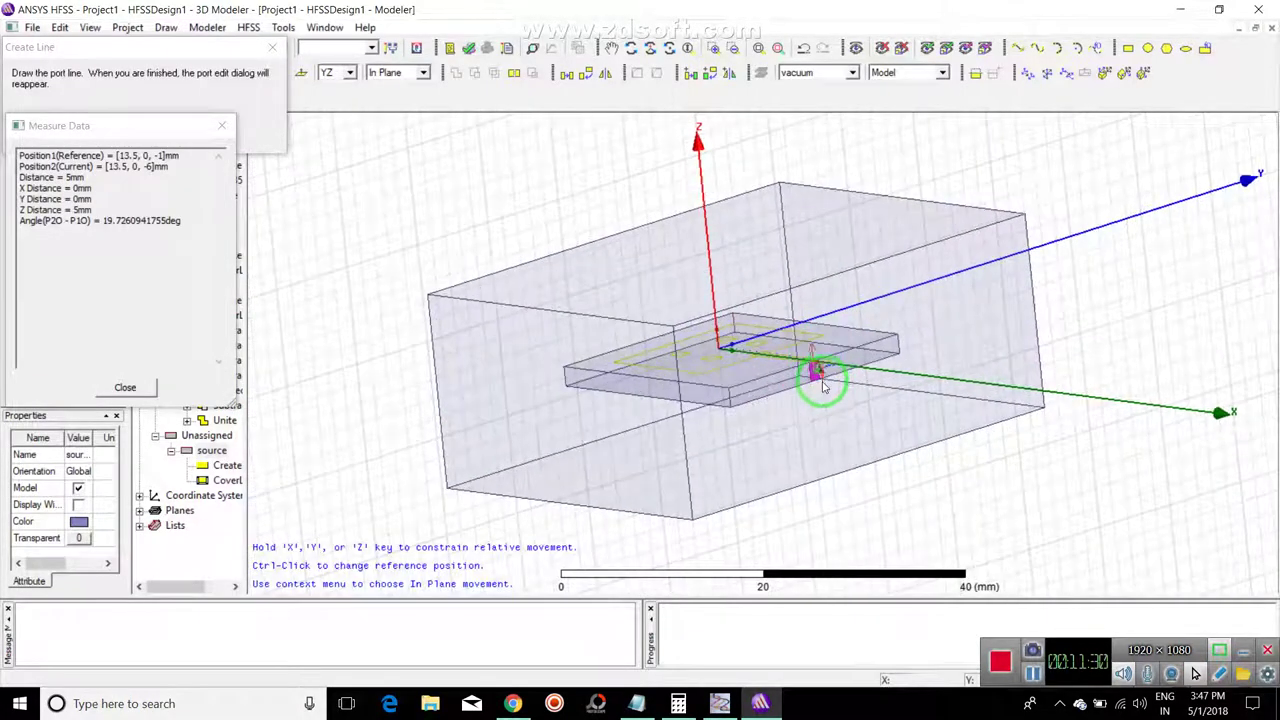
scroll(822, 385, "up", 10)
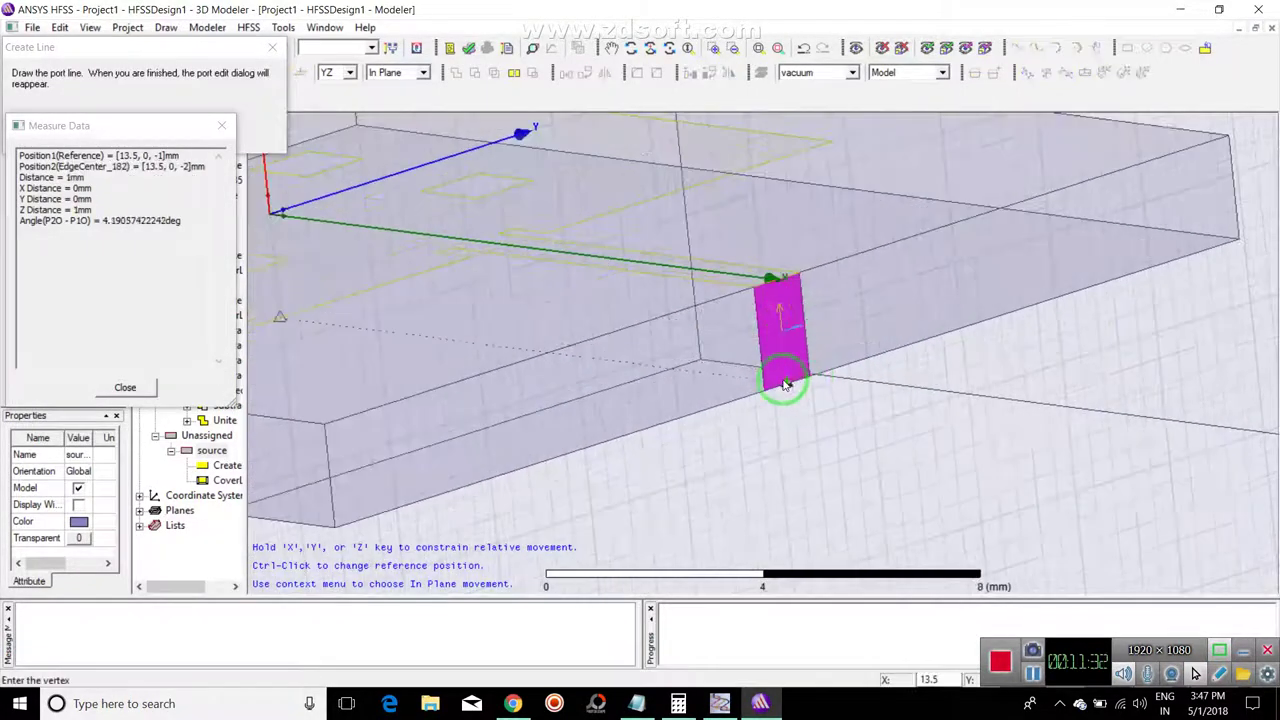
left_click(781, 287)
left_click(742, 525)
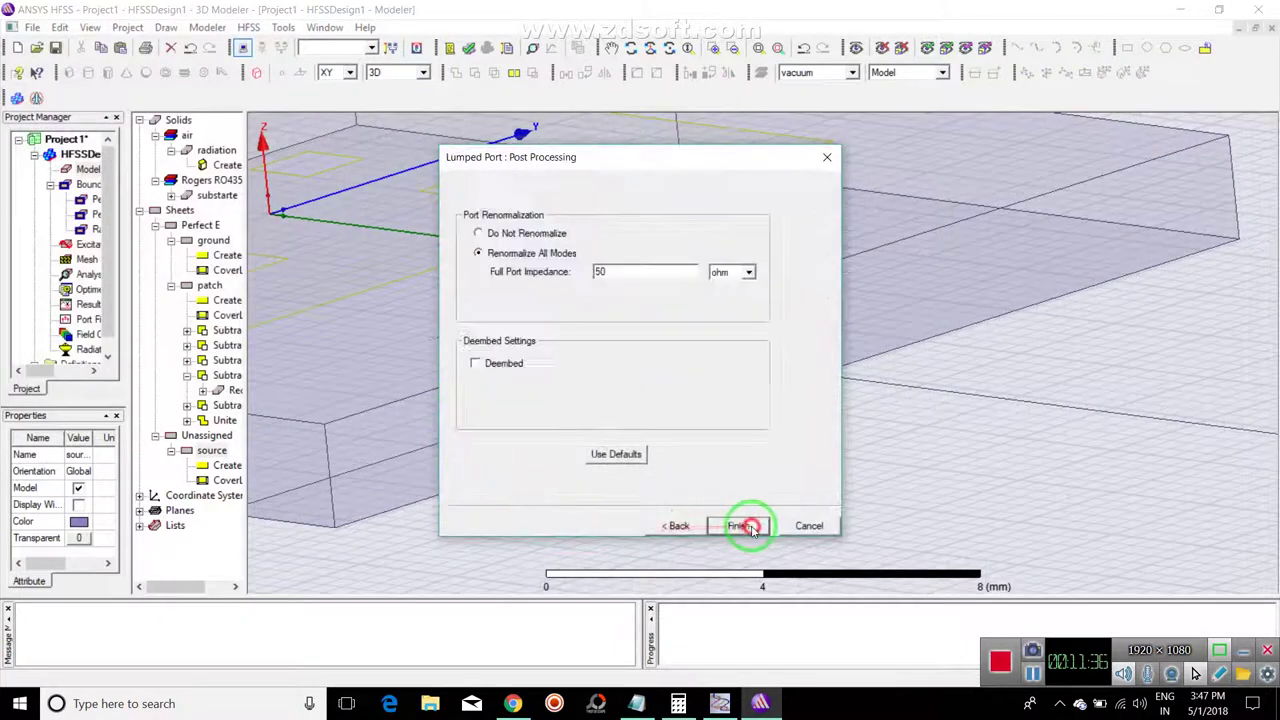
left_click(746, 527)
Step: Highlight the lumped port excitation on the model and run a validation check of the design
middle_click_drag(746, 527, 157, 362)
left_click(50, 245)
left_click(85, 260)
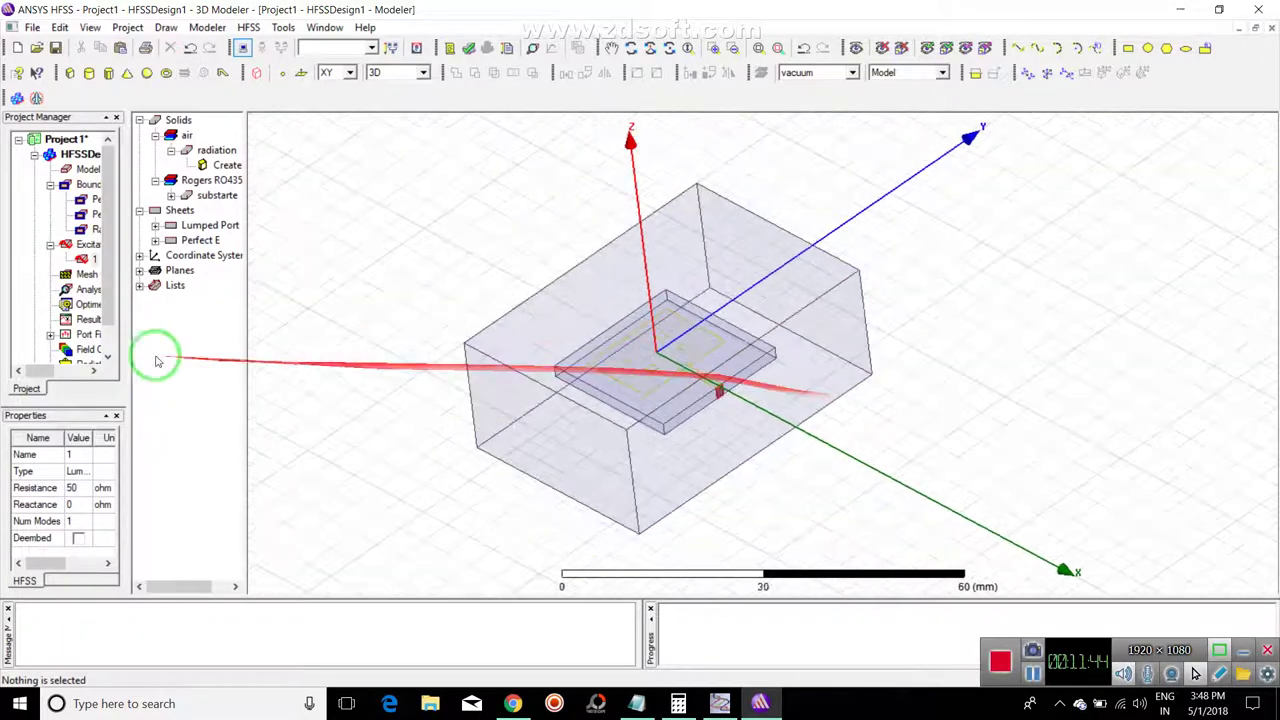
left_click(467, 48)
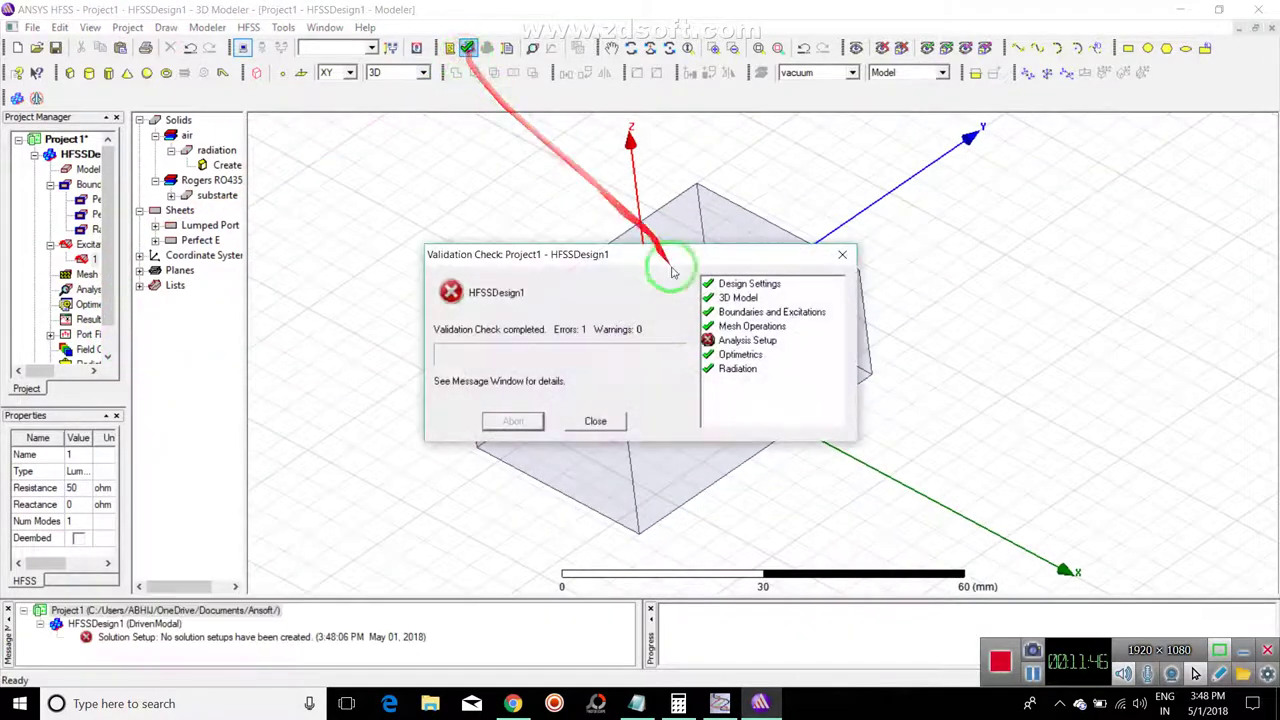
left_click(596, 421)
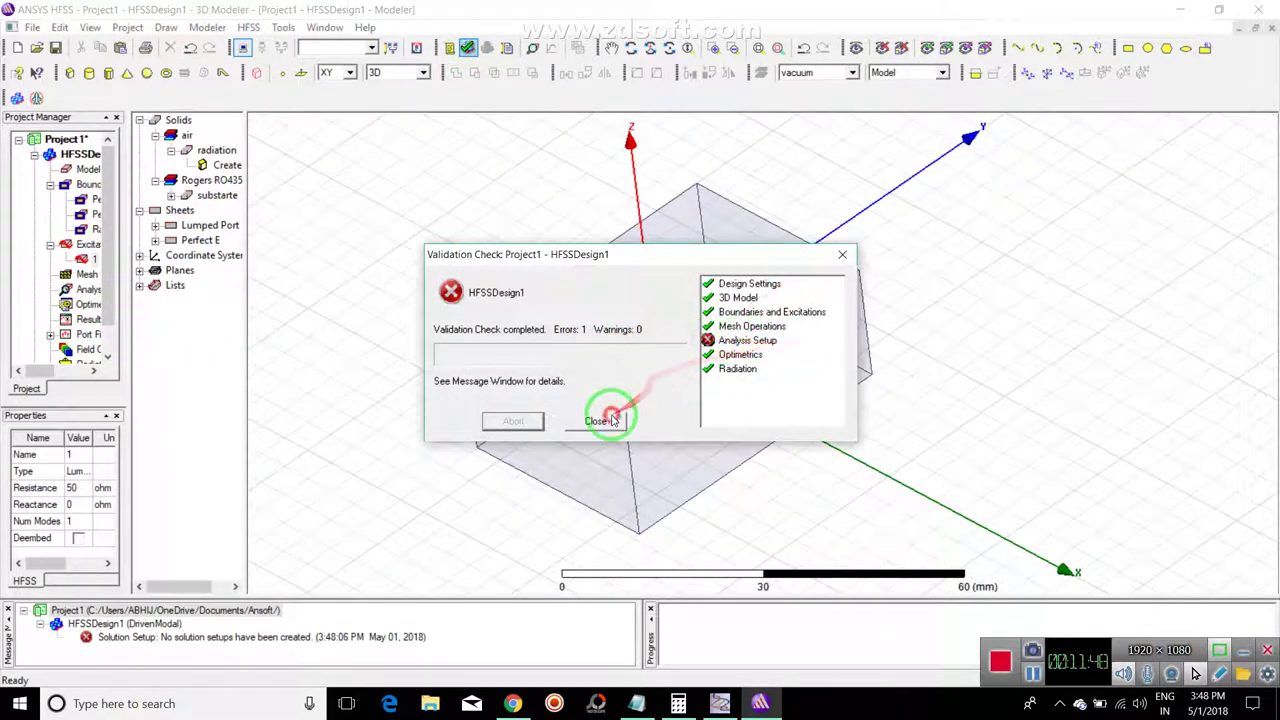
Step: Add a solution setup to the analysis with a solution frequency of 5.3 GHz
left_click(107, 358)
left_click(18, 371)
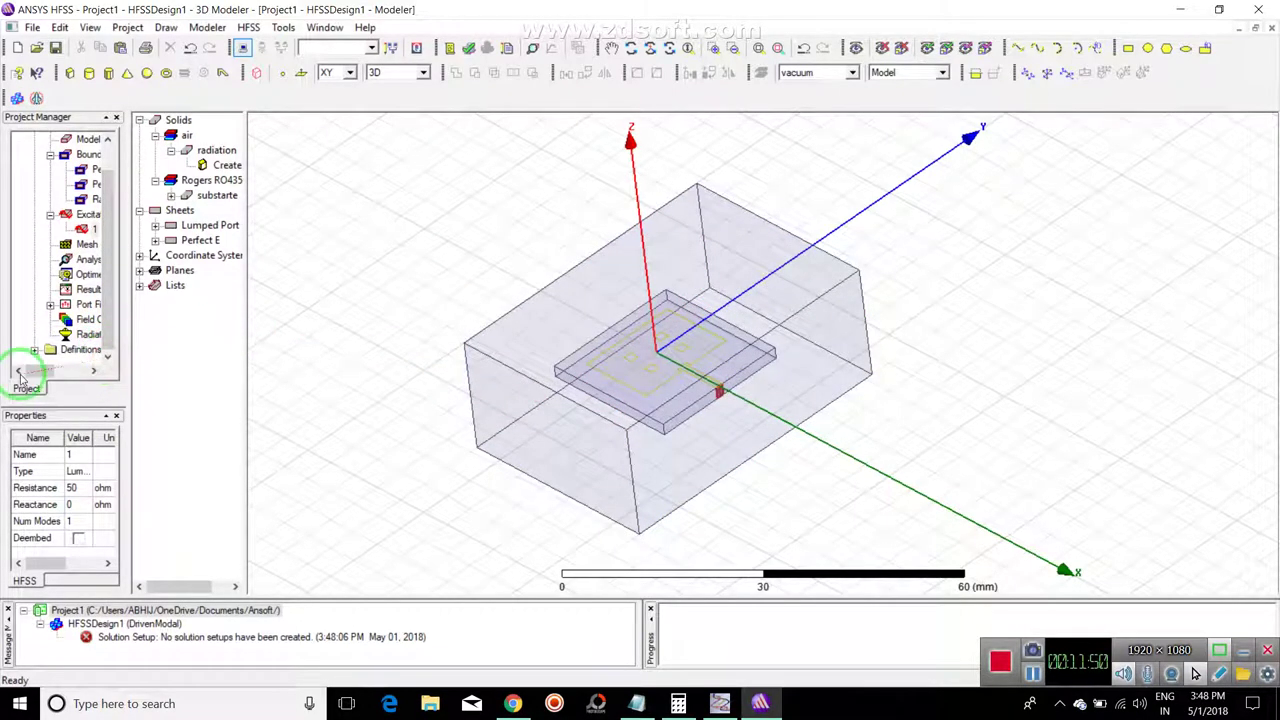
left_click_drag(35, 378, 44, 371)
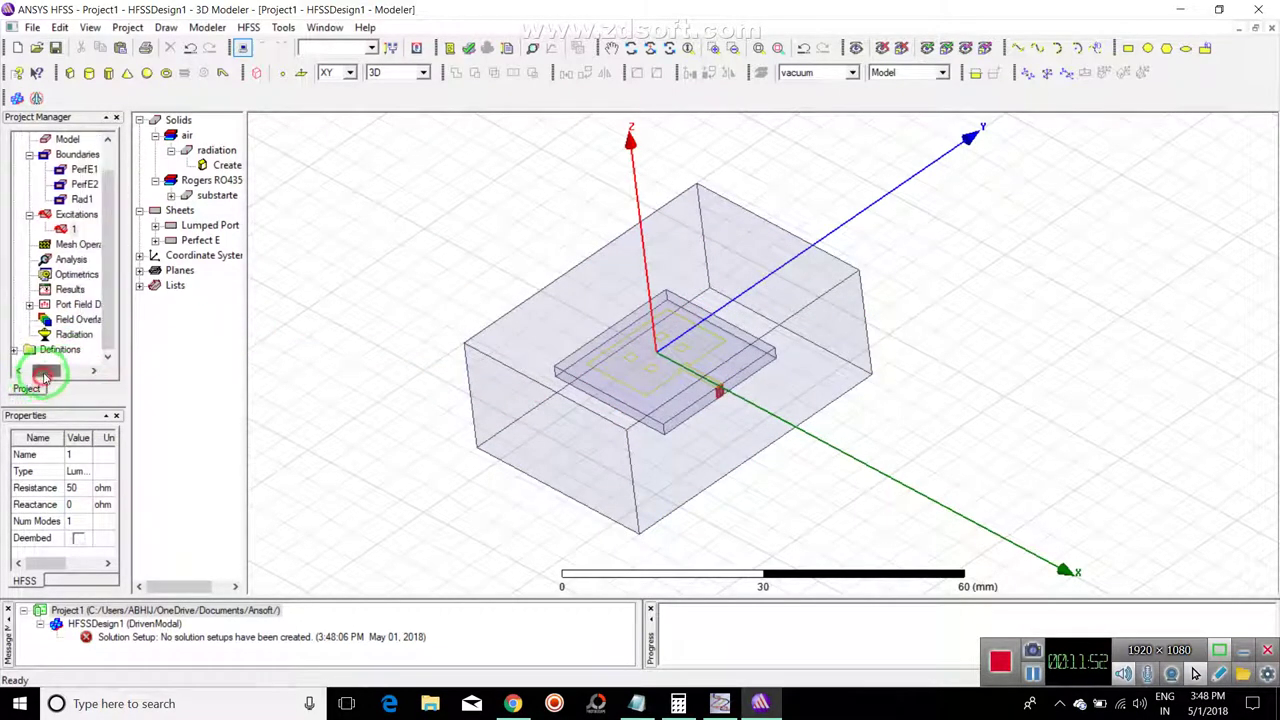
left_click(70, 232)
right_click(66, 259)
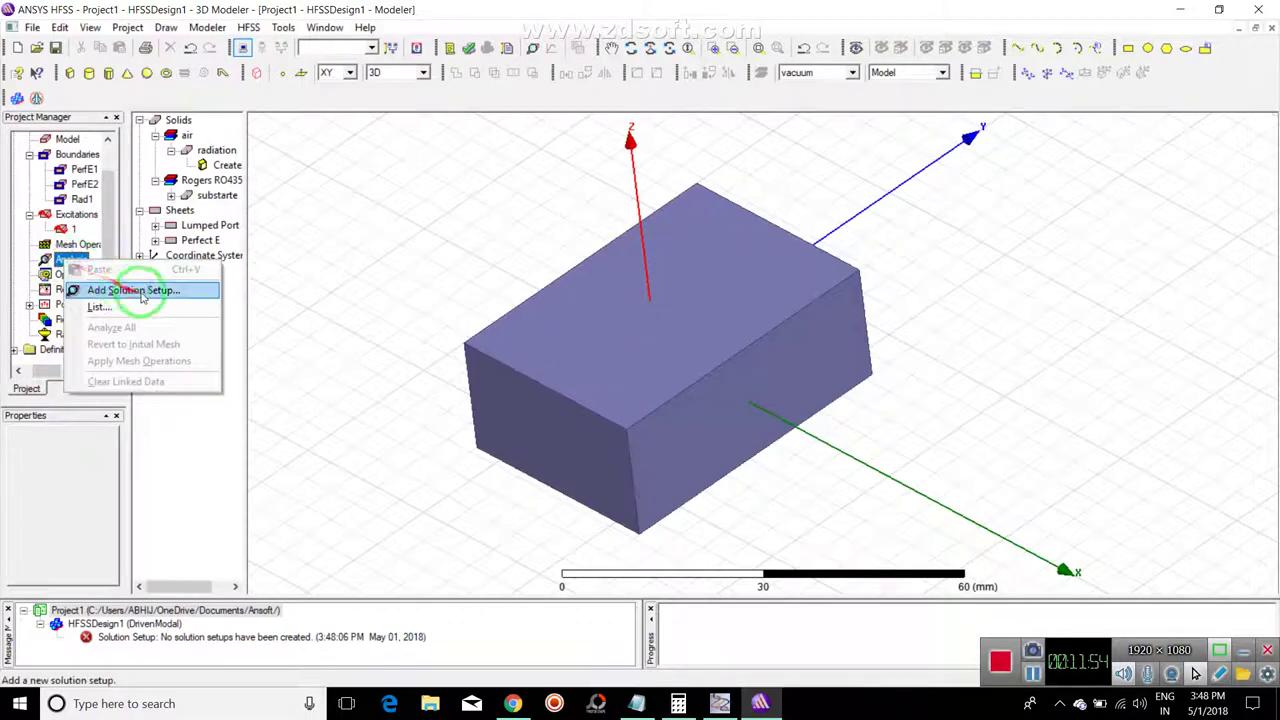
left_click(106, 288)
left_click(611, 246)
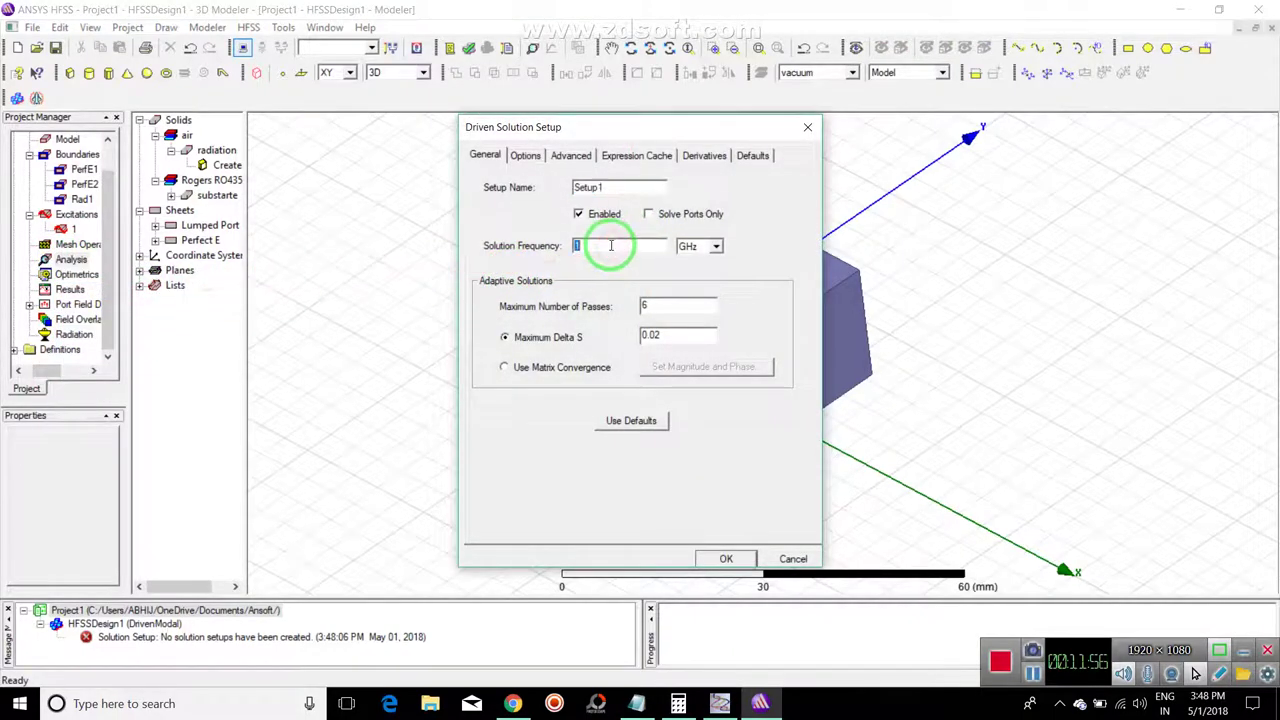
type("5.3")
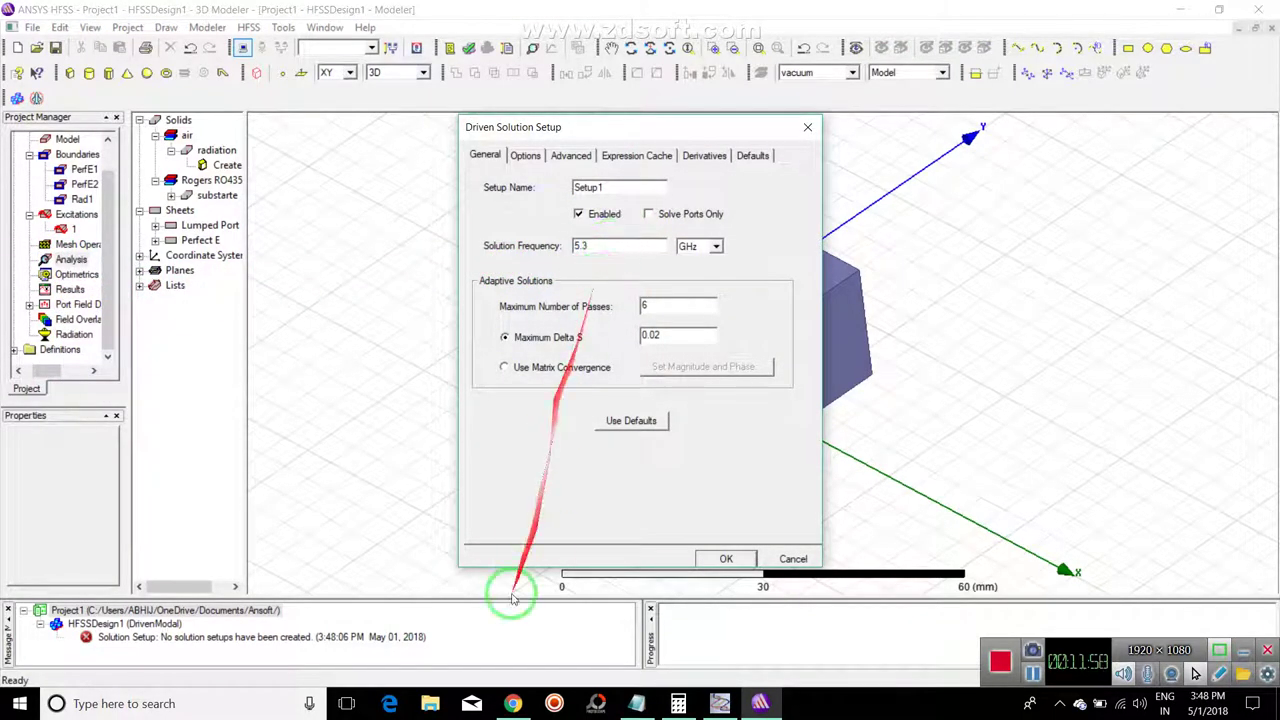
Step: Switch to Chrome to check the resonant frequency in the emtalk patch antenna calculator, and return to HFSS
left_click(512, 703)
left_click(463, 383)
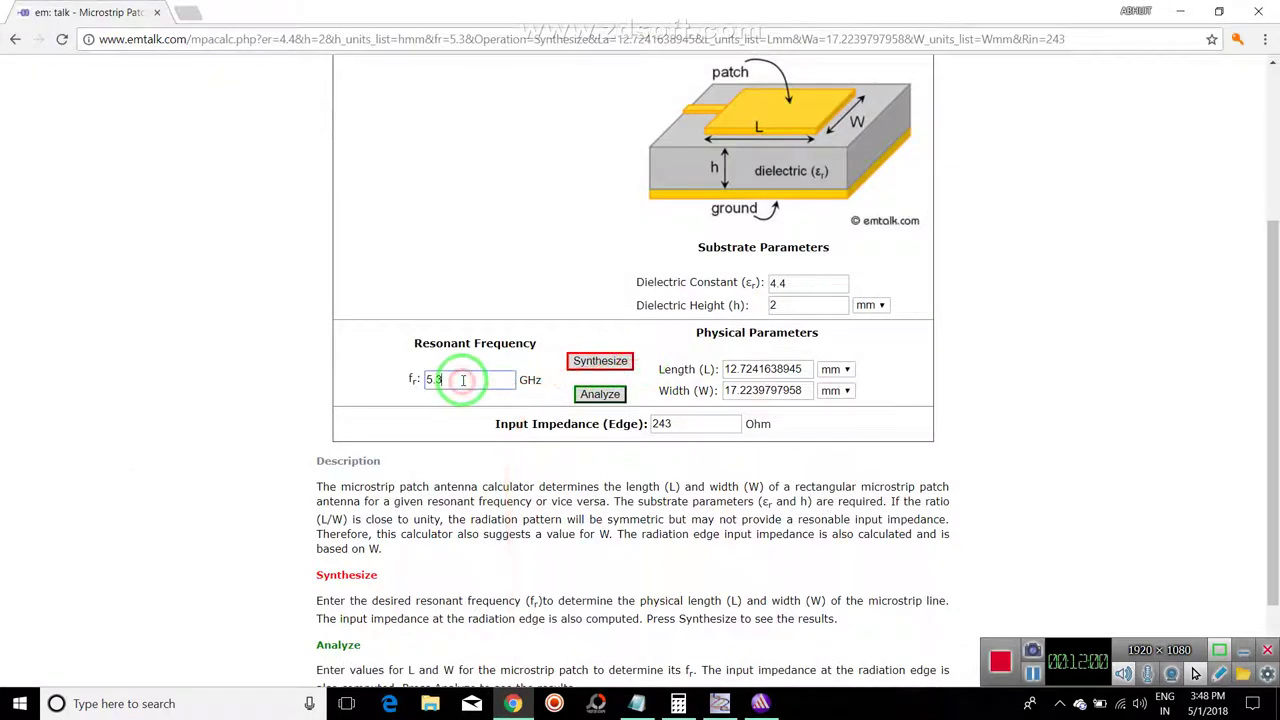
left_click(443, 398)
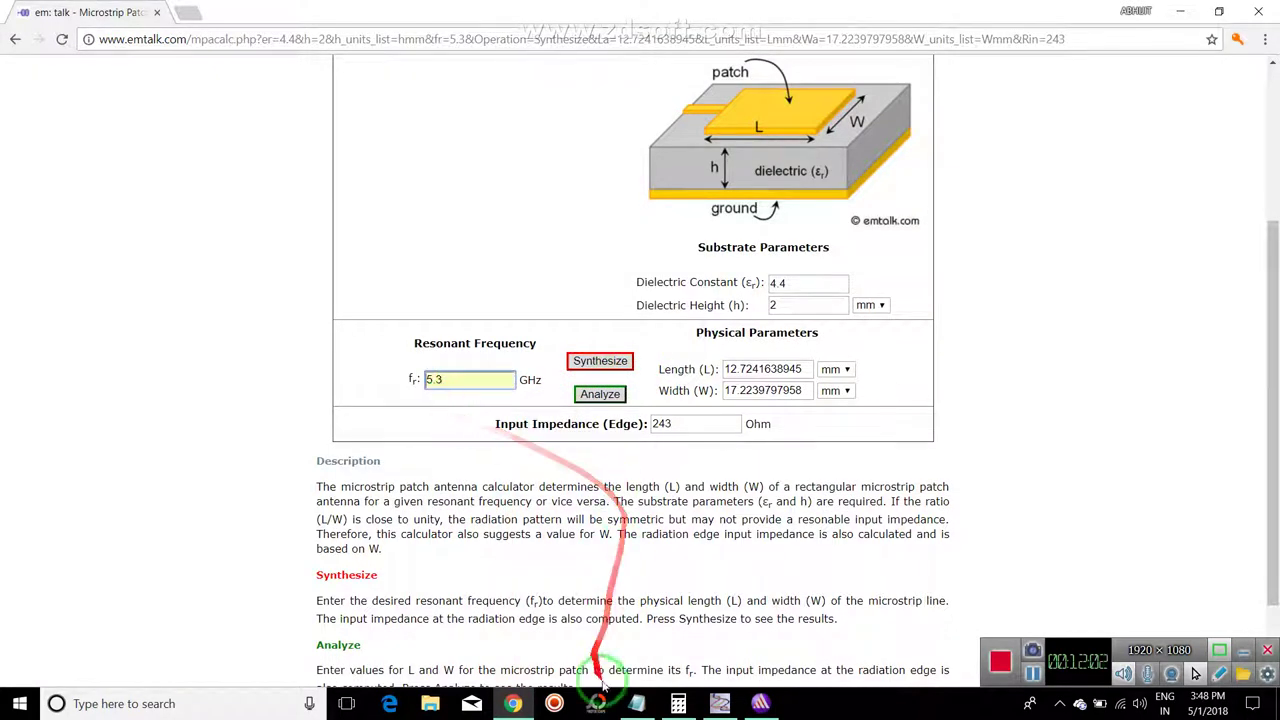
left_click(555, 703)
left_click(760, 703)
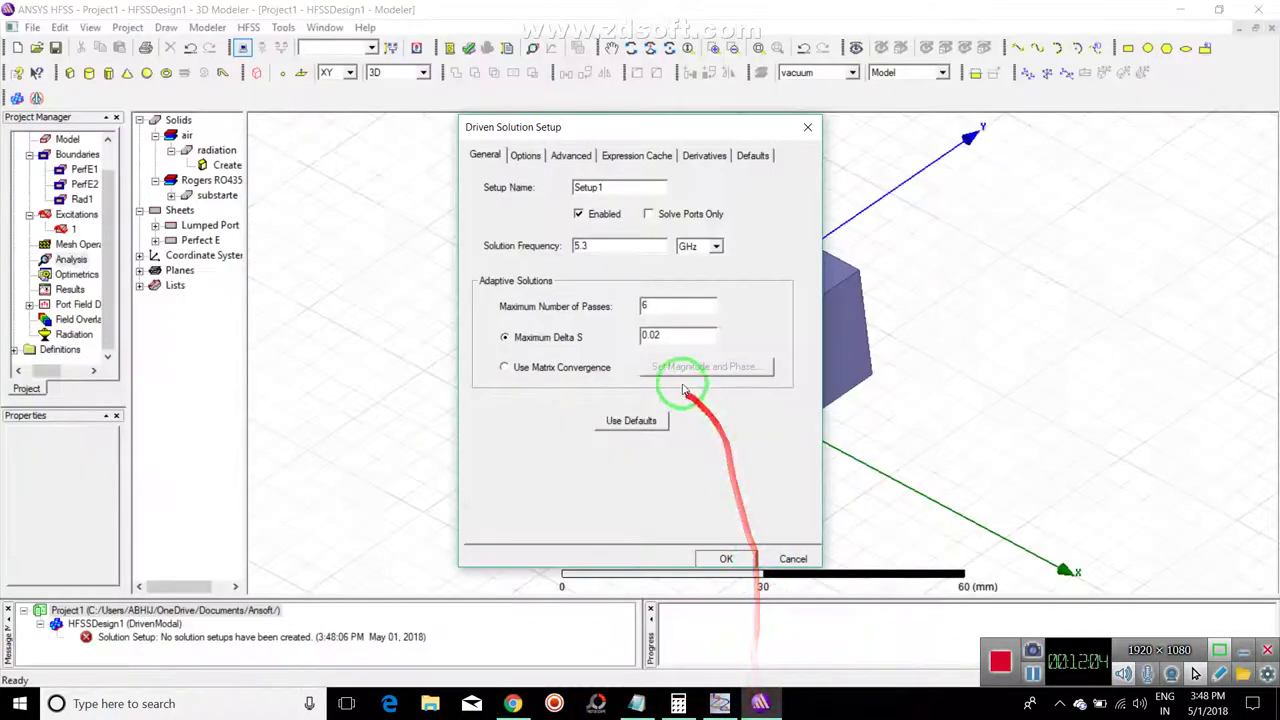
Step: Set the solution setup's maximum number of passes to 8, keep the 0.02 maximum delta S, and confirm the setup
left_click(672, 310)
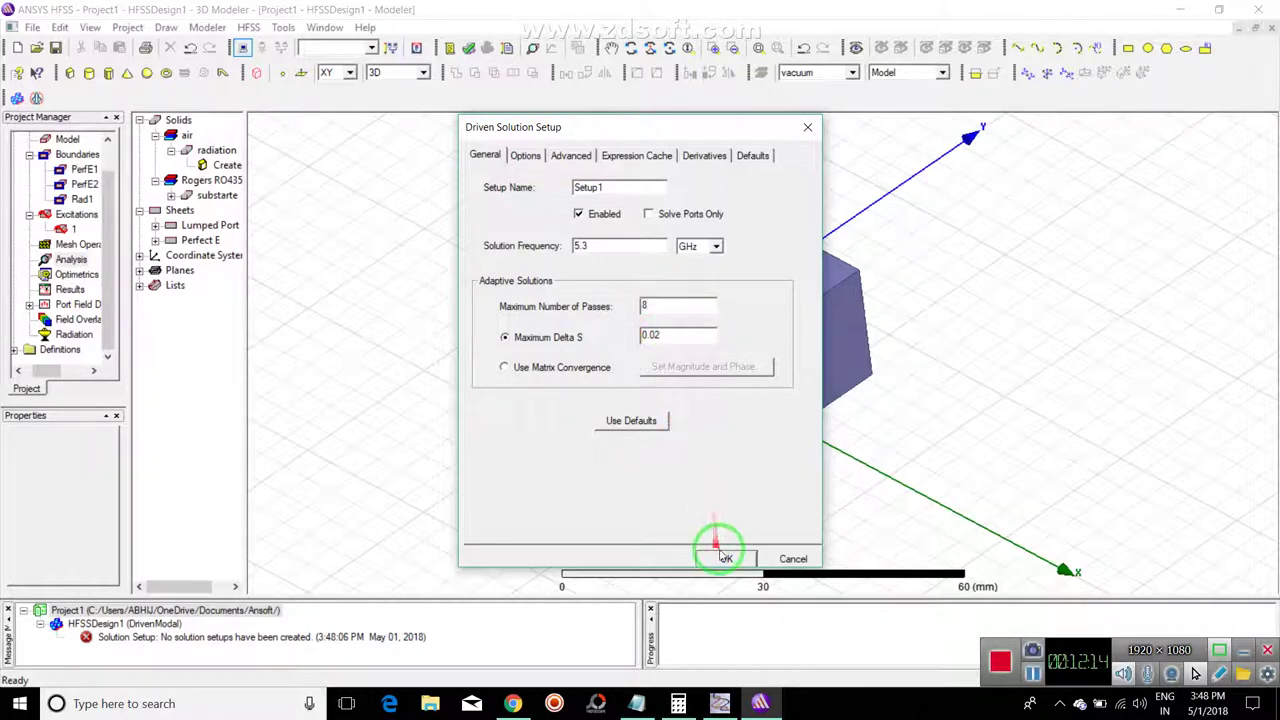
left_click(722, 556)
Step: Add a Fast frequency sweep to Setup1, keeping the linear step range of 1 to 10 GHz with a 0.1 GHz step
left_click(33, 259)
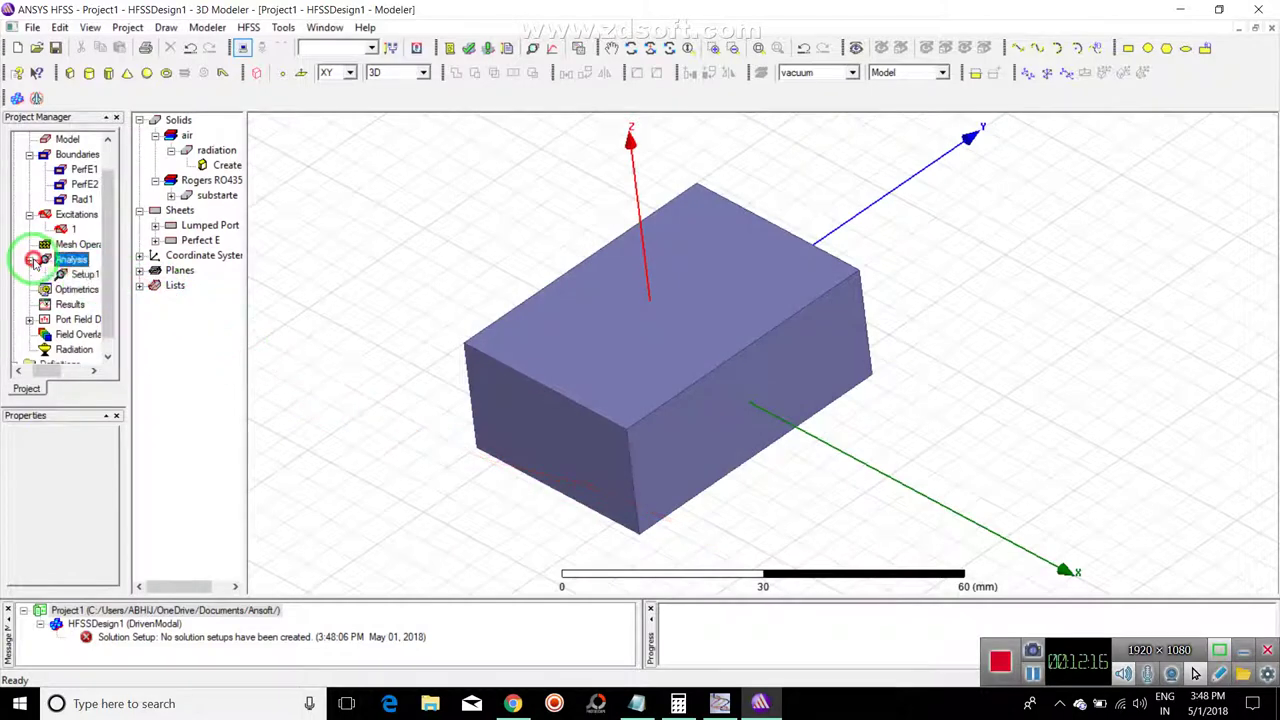
left_click(80, 274)
right_click(88, 276)
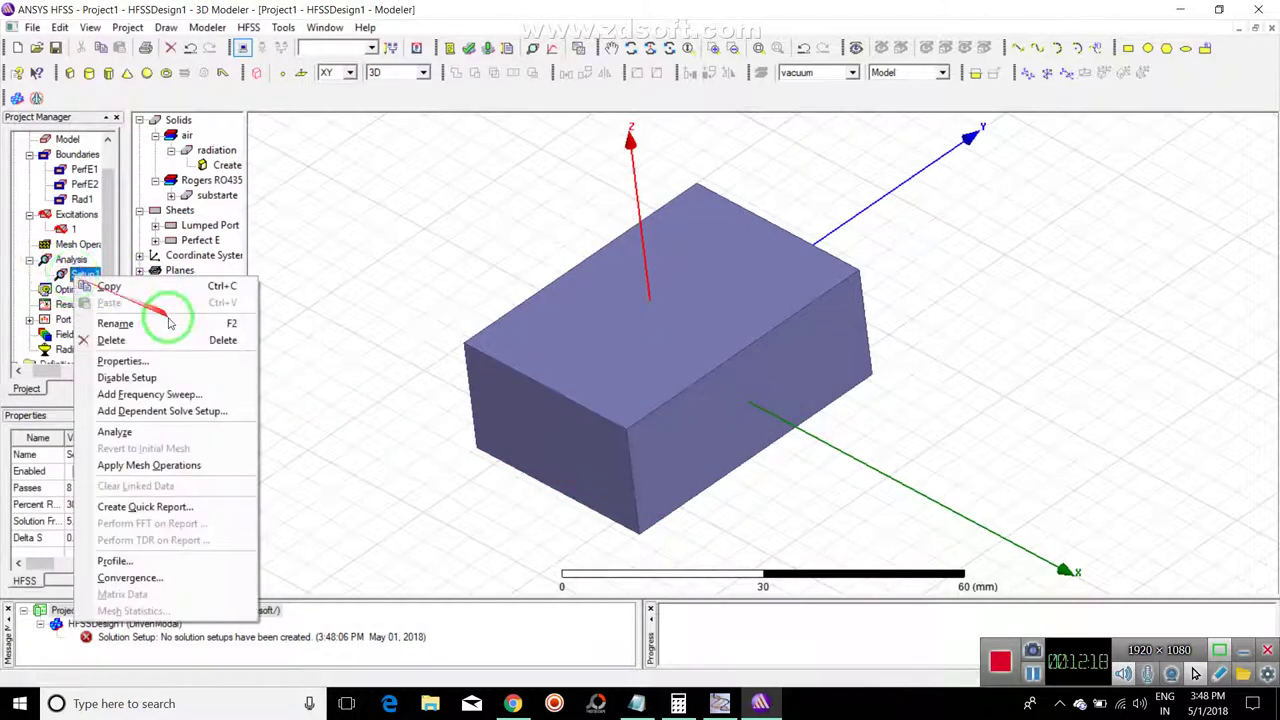
left_click(166, 395)
left_click(665, 278)
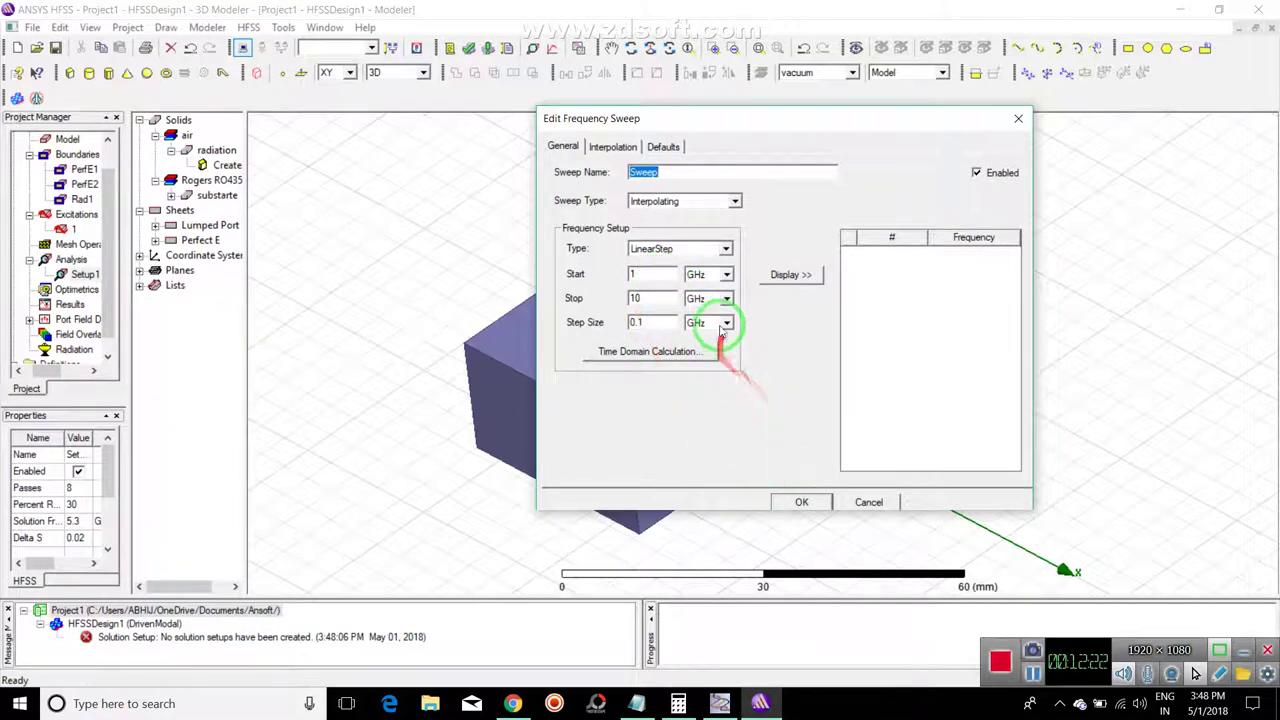
left_click(662, 201)
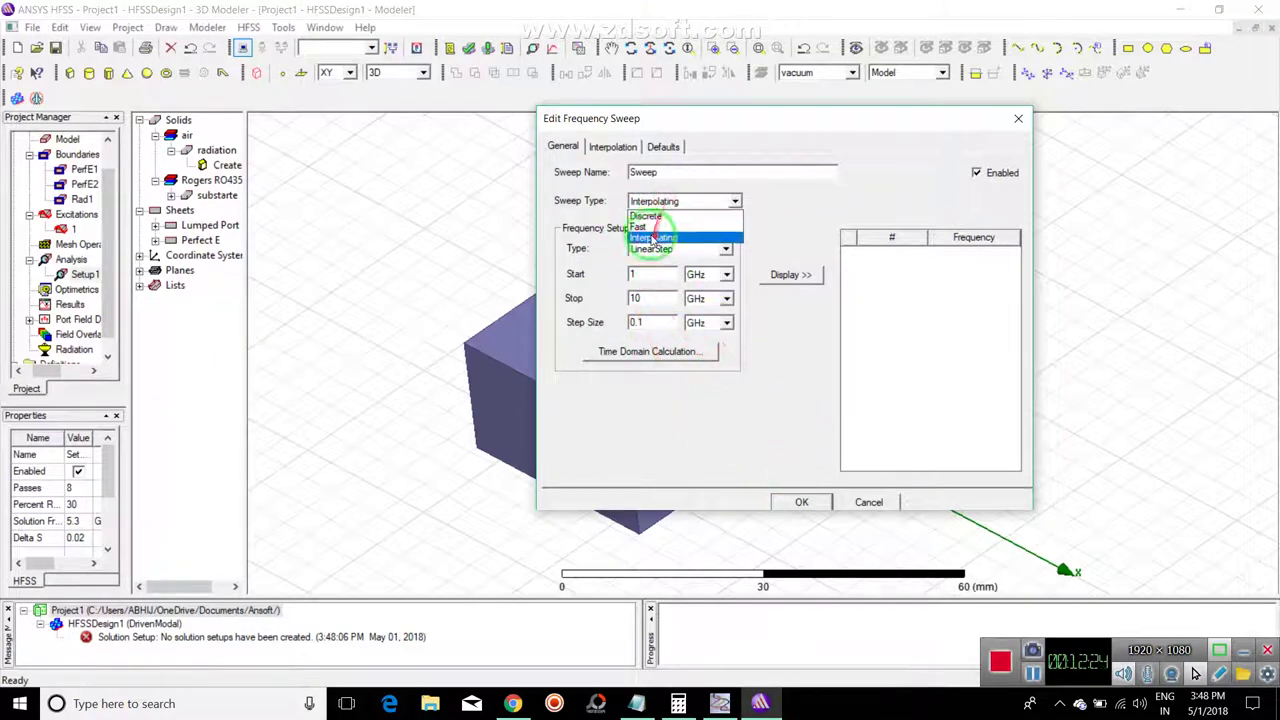
left_click(647, 228)
left_click(801, 502)
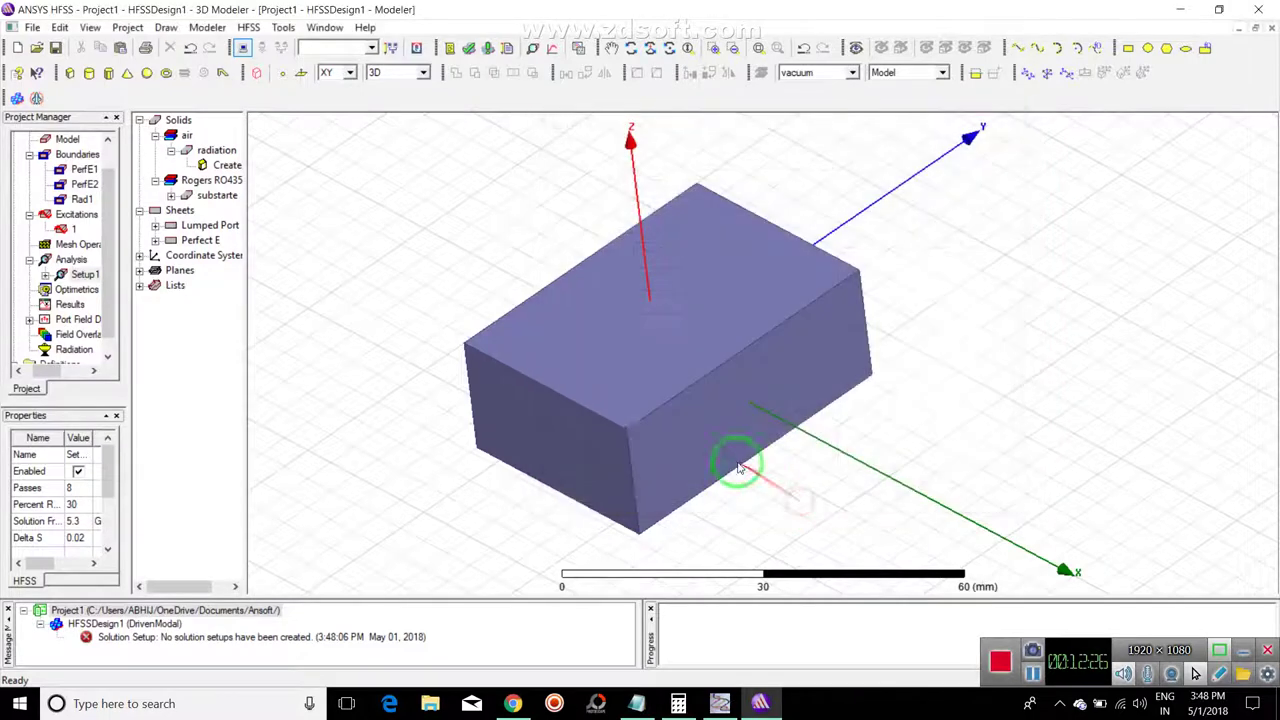
Step: Validate the design again with the solution setup and frequency sweep in place
left_click(468, 50)
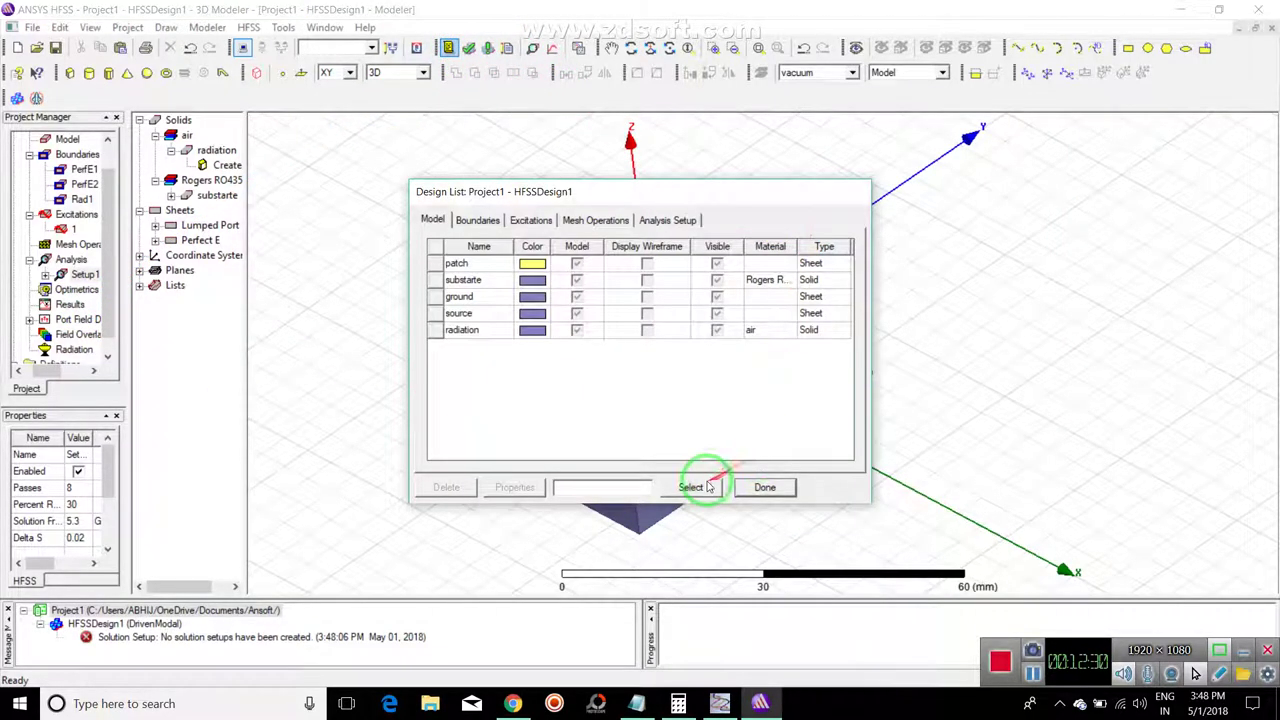
left_click(766, 487)
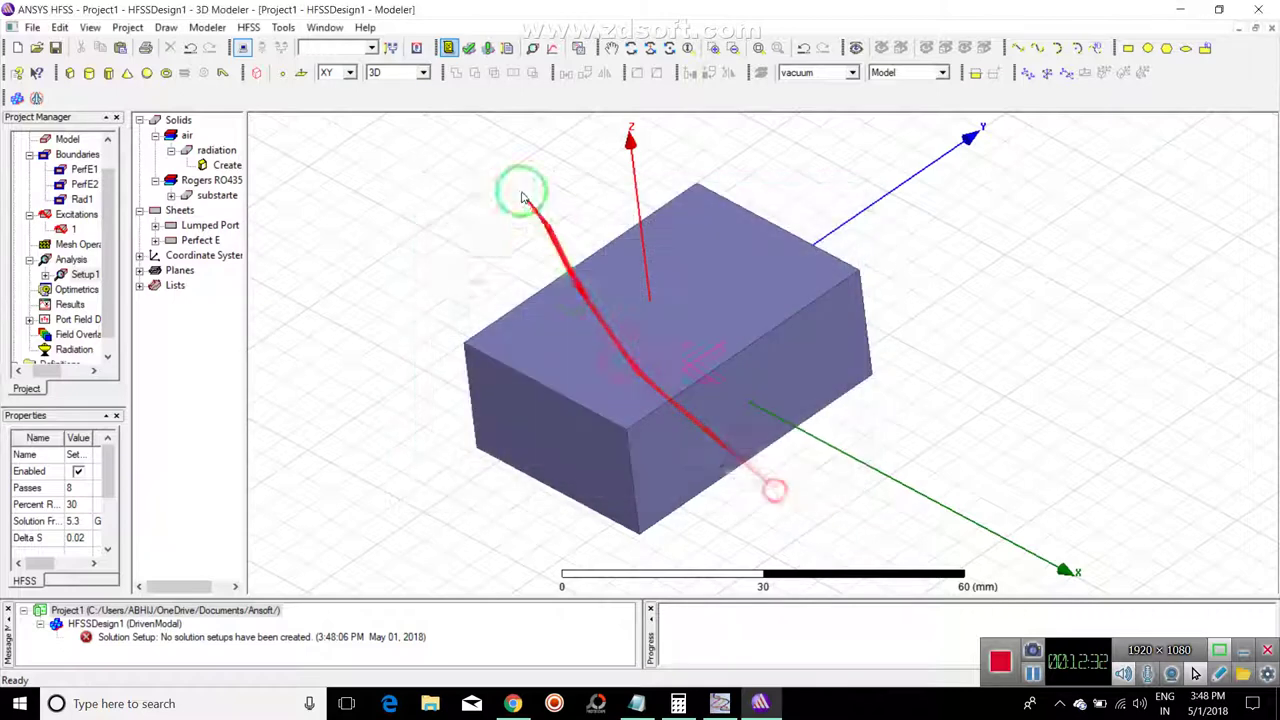
left_click(470, 50)
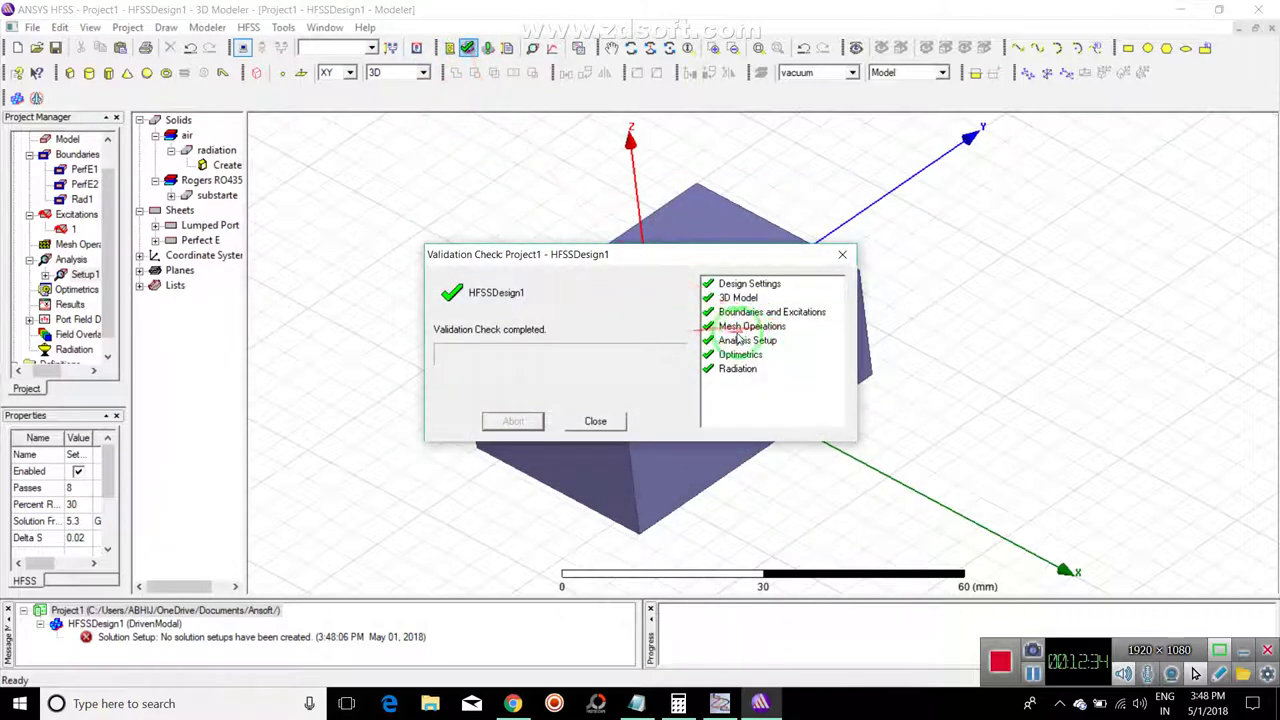
Step: Insert an infinite sphere far-field setup with its default angle ranges under Radiation, and validate the design again
left_click(596, 422)
left_click(73, 349)
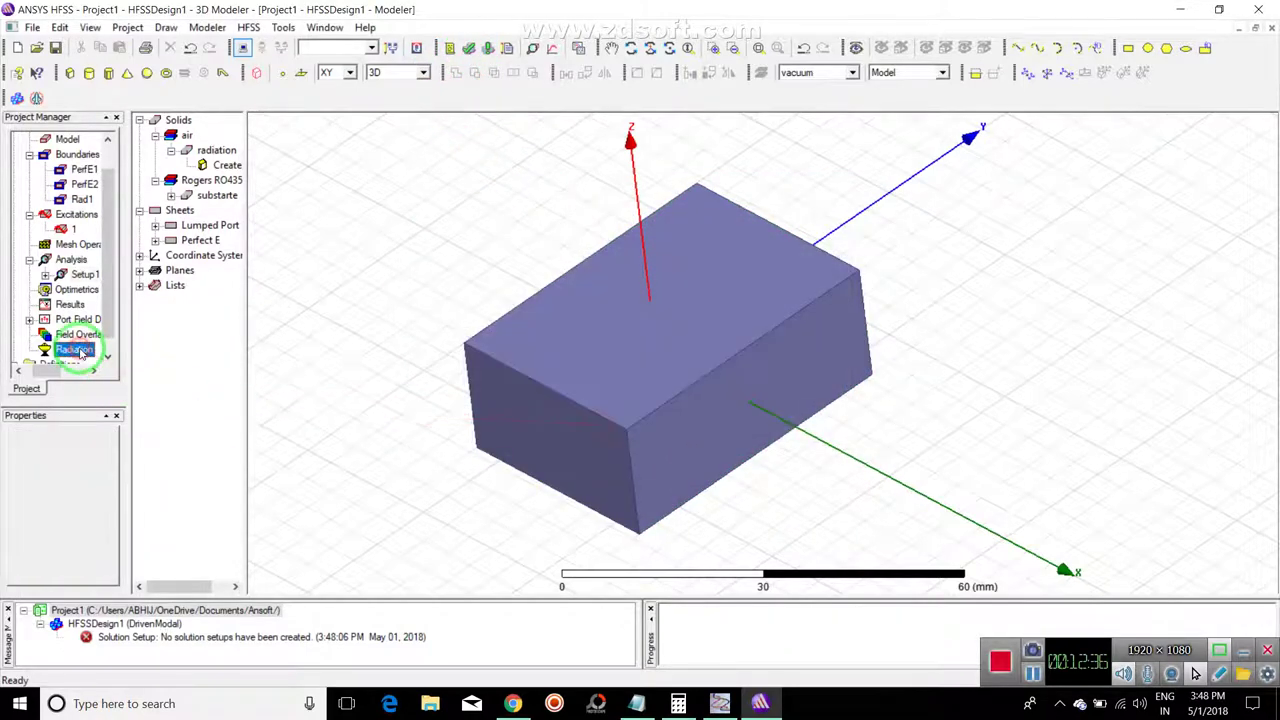
right_click(75, 350)
left_click(265, 359)
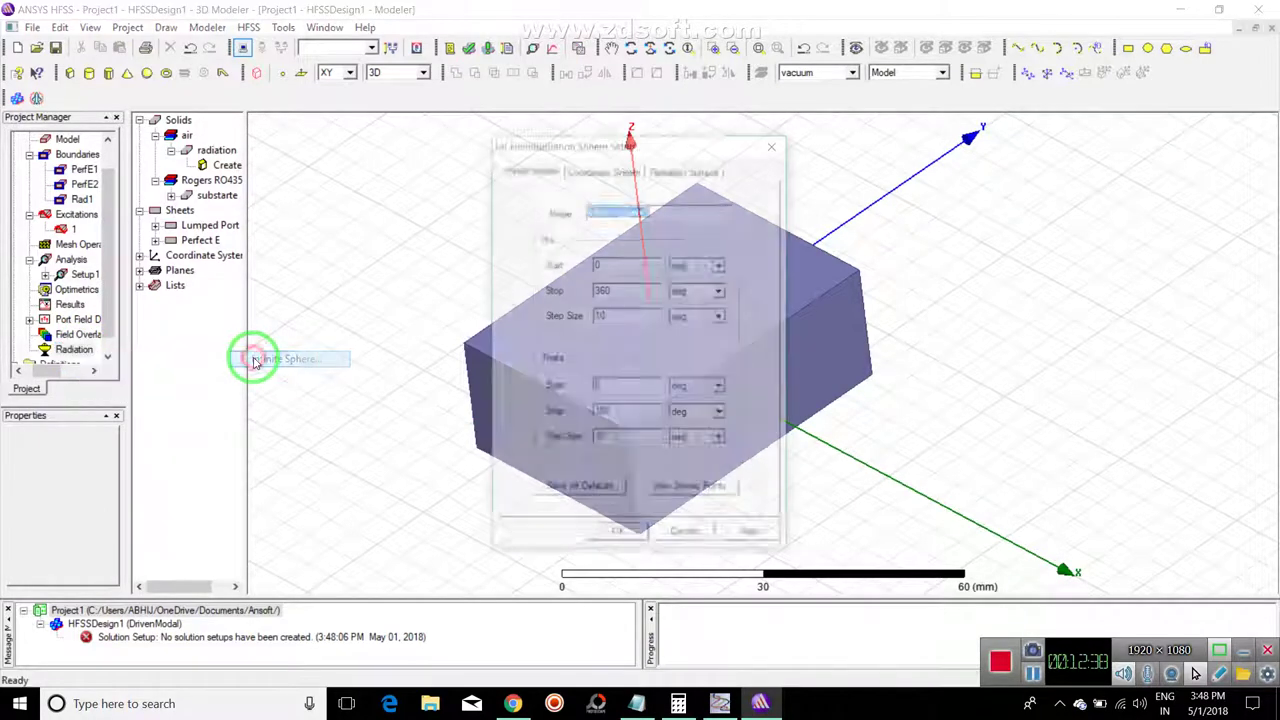
left_click(614, 535)
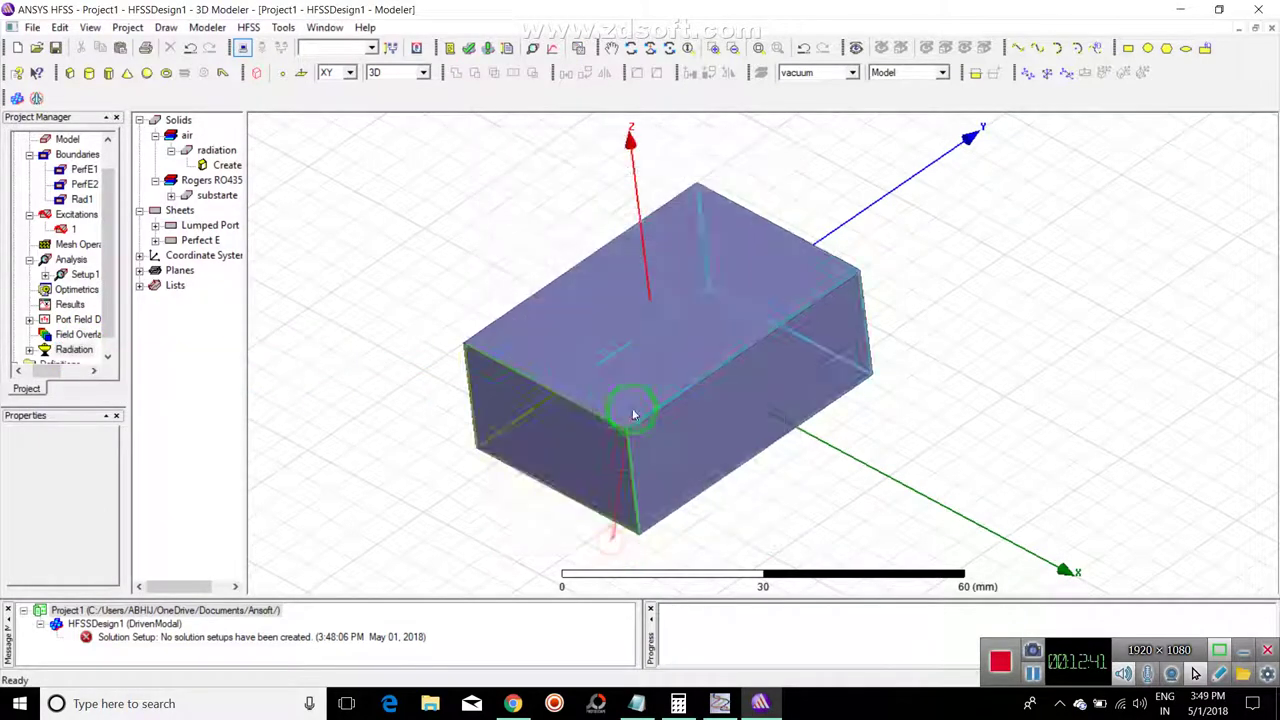
left_click(468, 48)
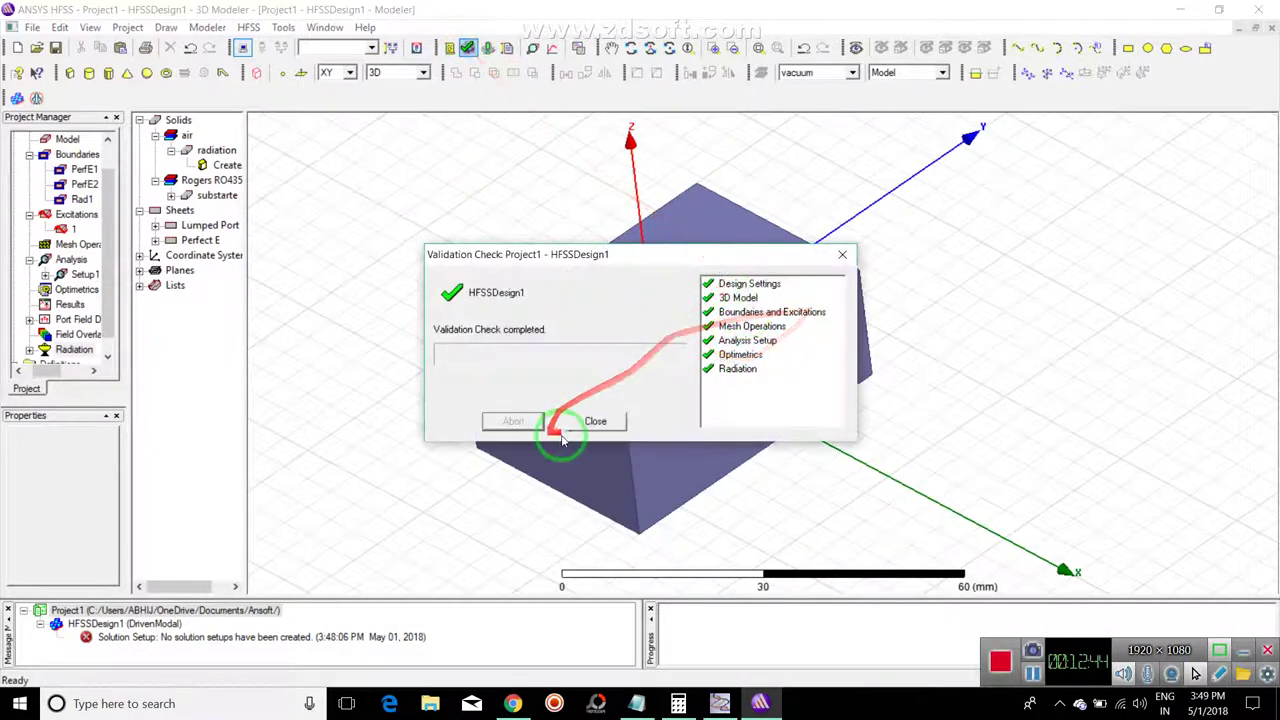
left_click(588, 420)
Step: Run the full analysis to completion, saving the project on the Desktop as "microstrip patch with array slot"
left_click(487, 48)
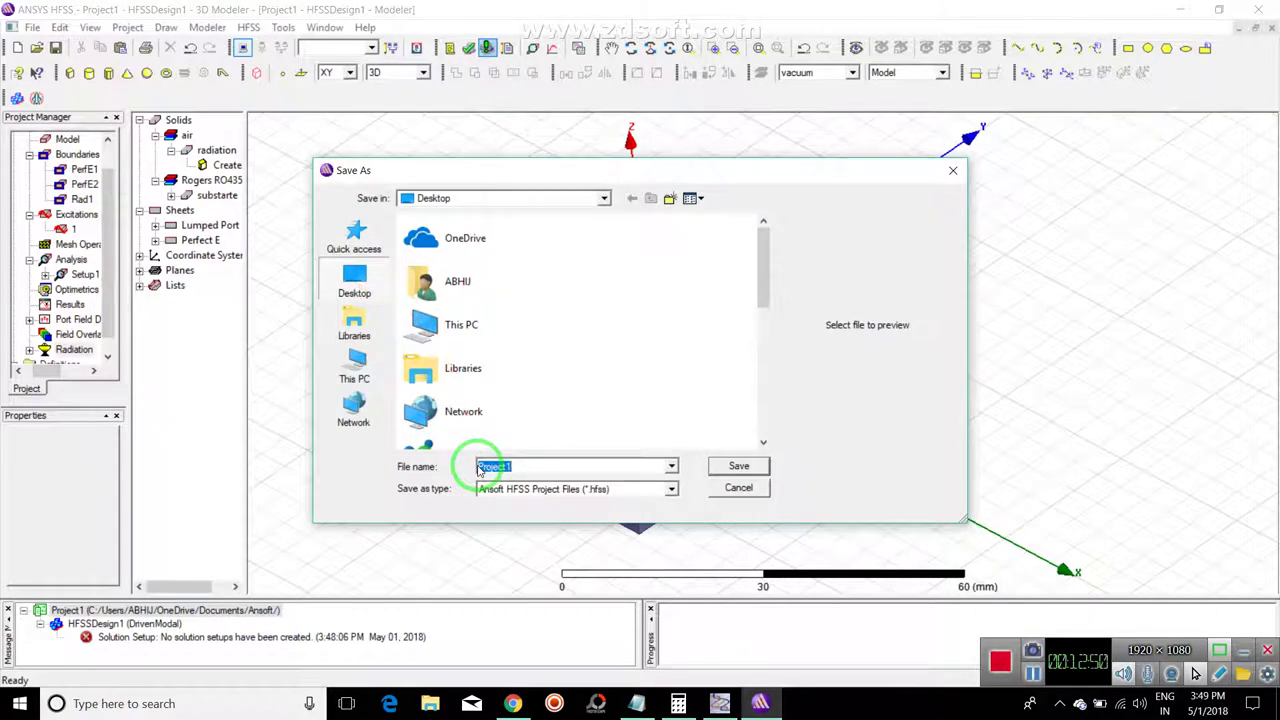
type("Microstrip patch with array slot")
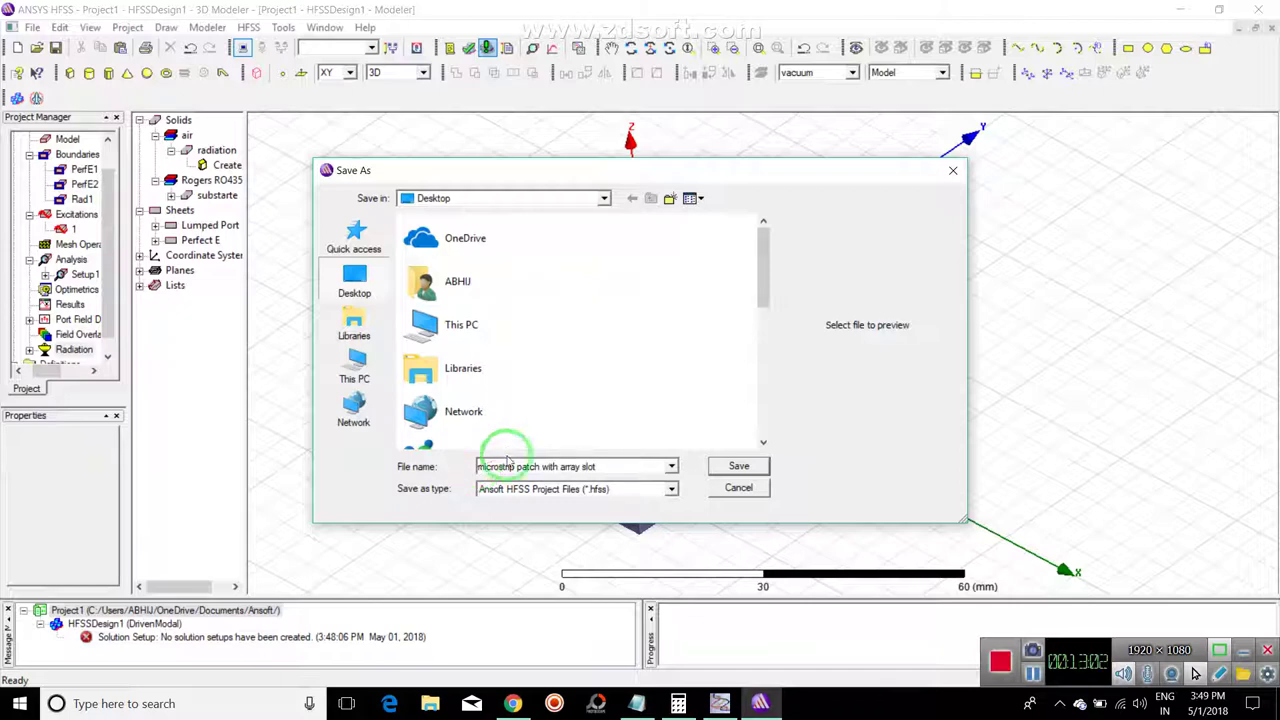
left_click(736, 470)
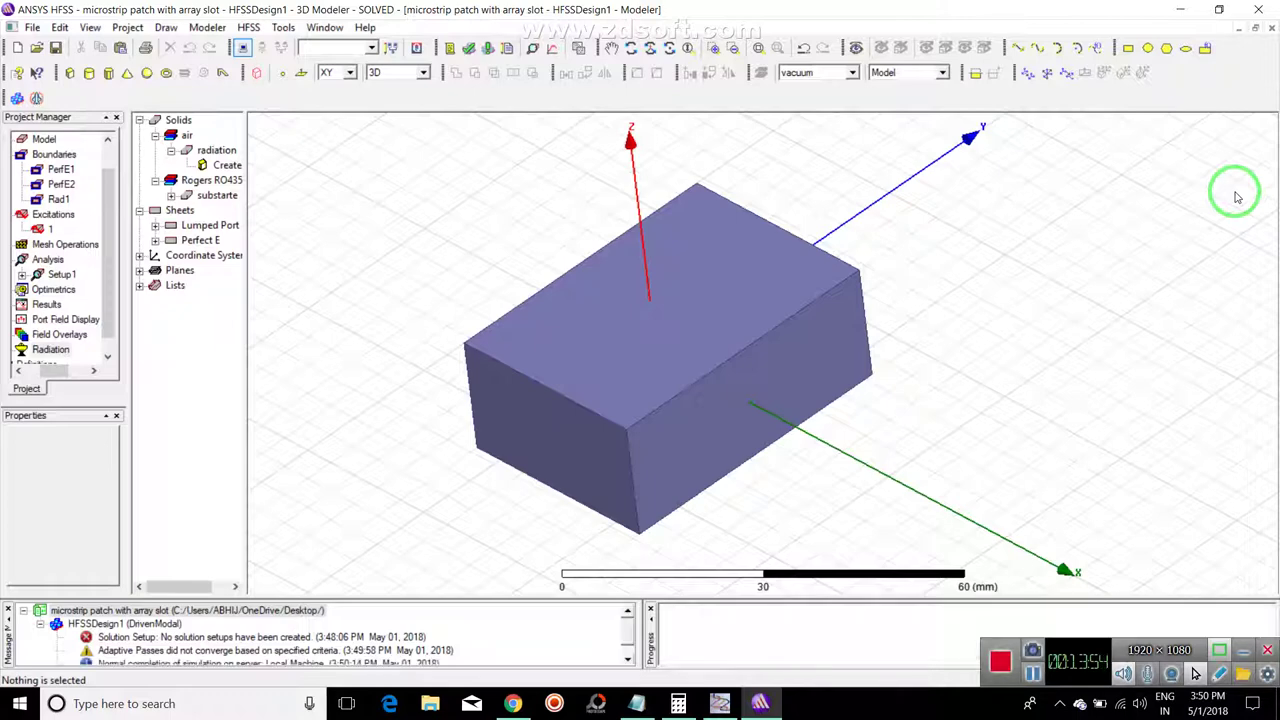
left_click(627, 658)
left_click(288, 651)
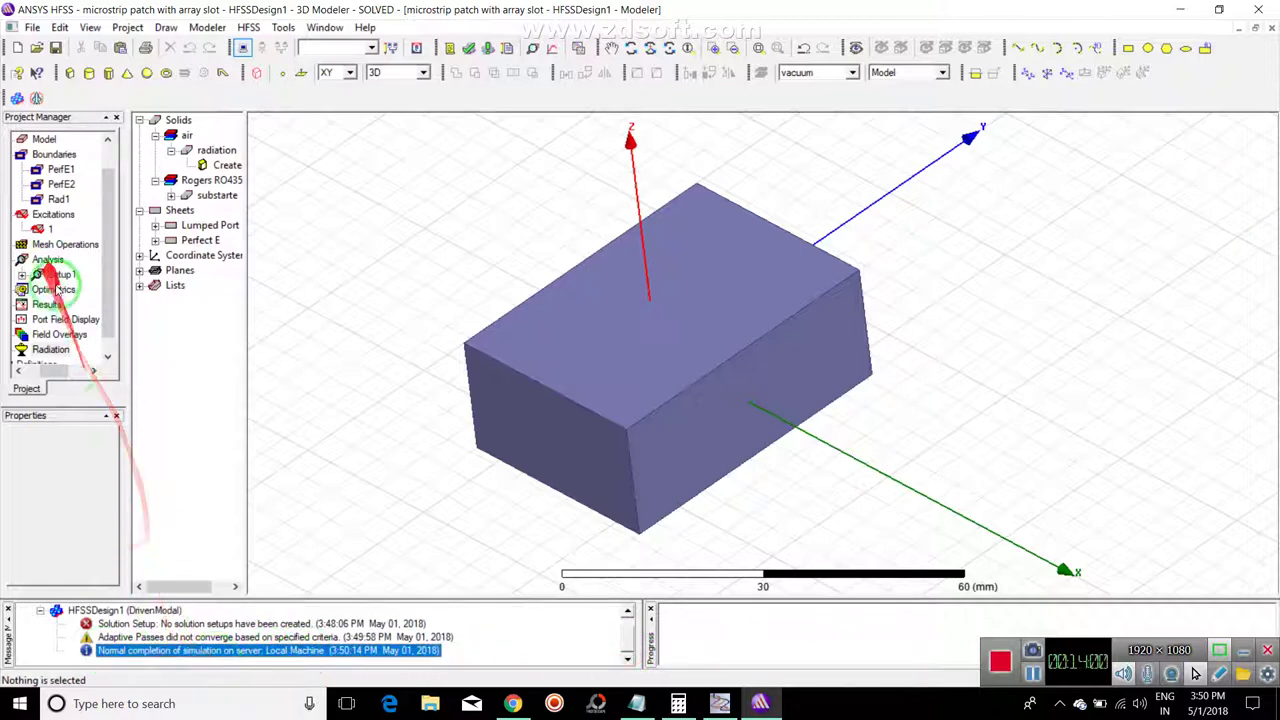
Step: Create a rectangular modal solution data plot of S(1,1) in dB against frequency for Setup1 : Sweep
left_click_drag(51, 371, 34, 374)
left_click(107, 356)
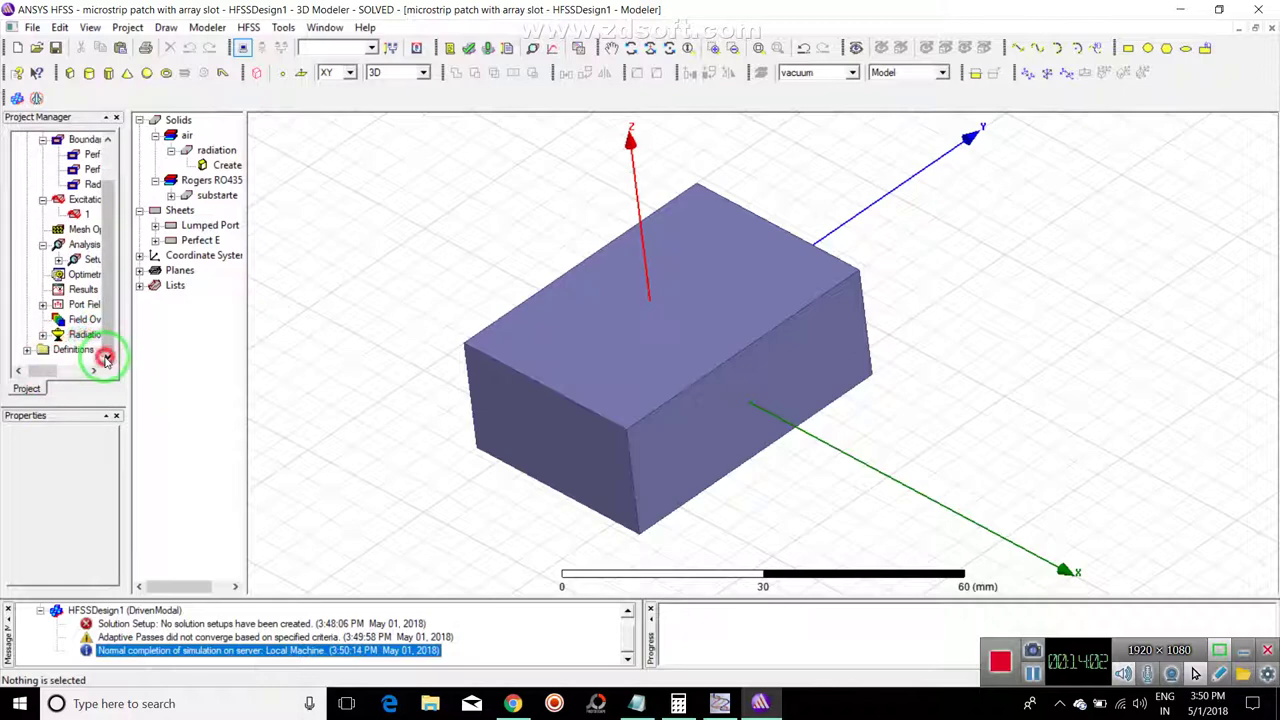
left_click(43, 370)
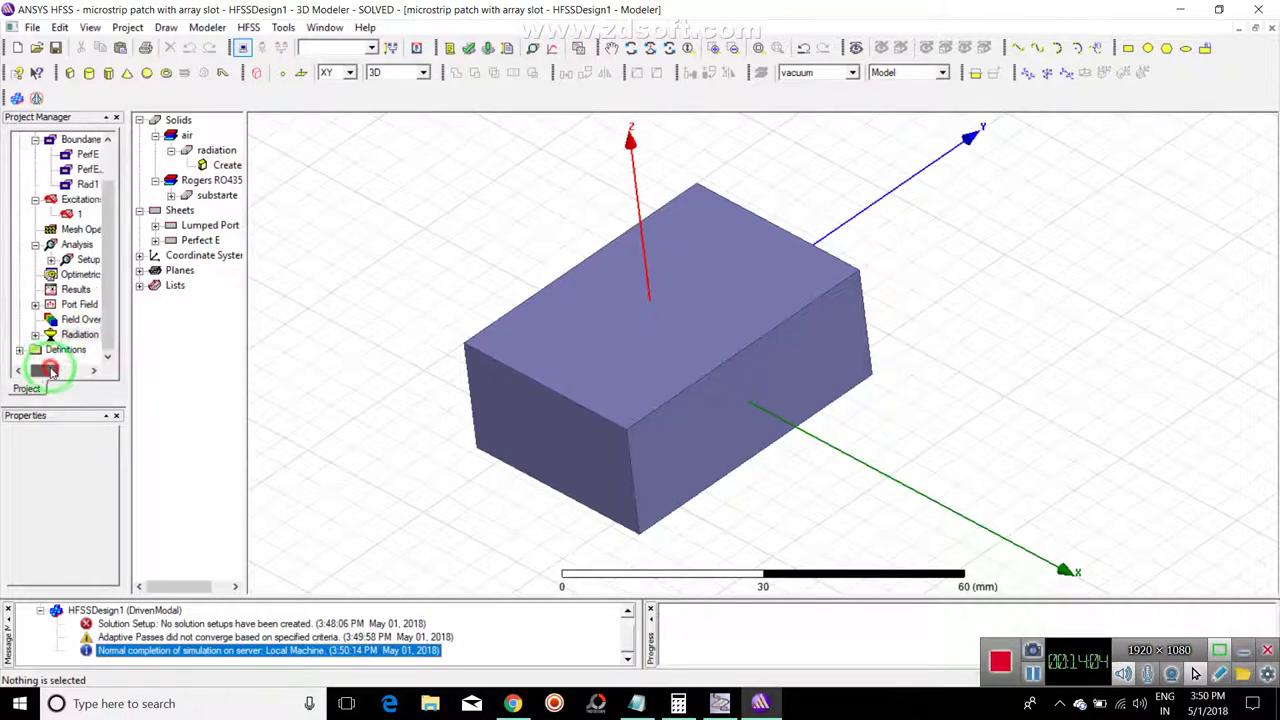
right_click(57, 289)
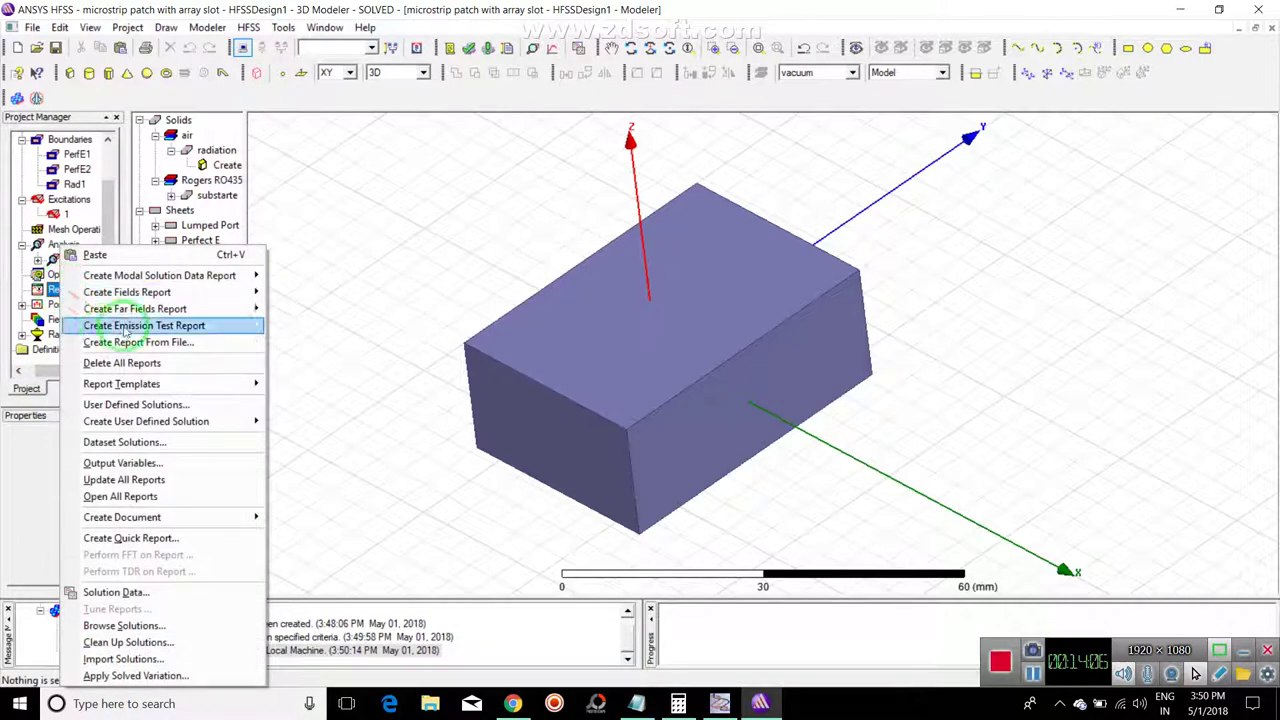
mouse_move(160, 275)
left_click(307, 275)
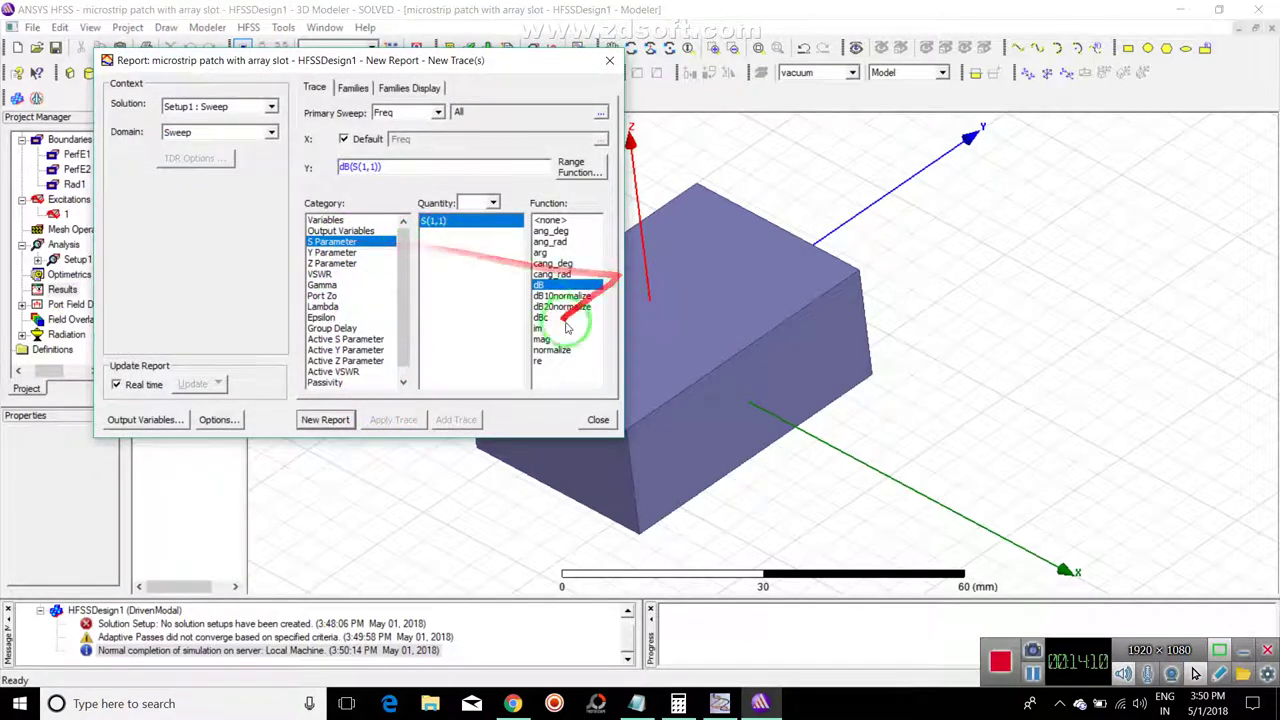
left_click(322, 419)
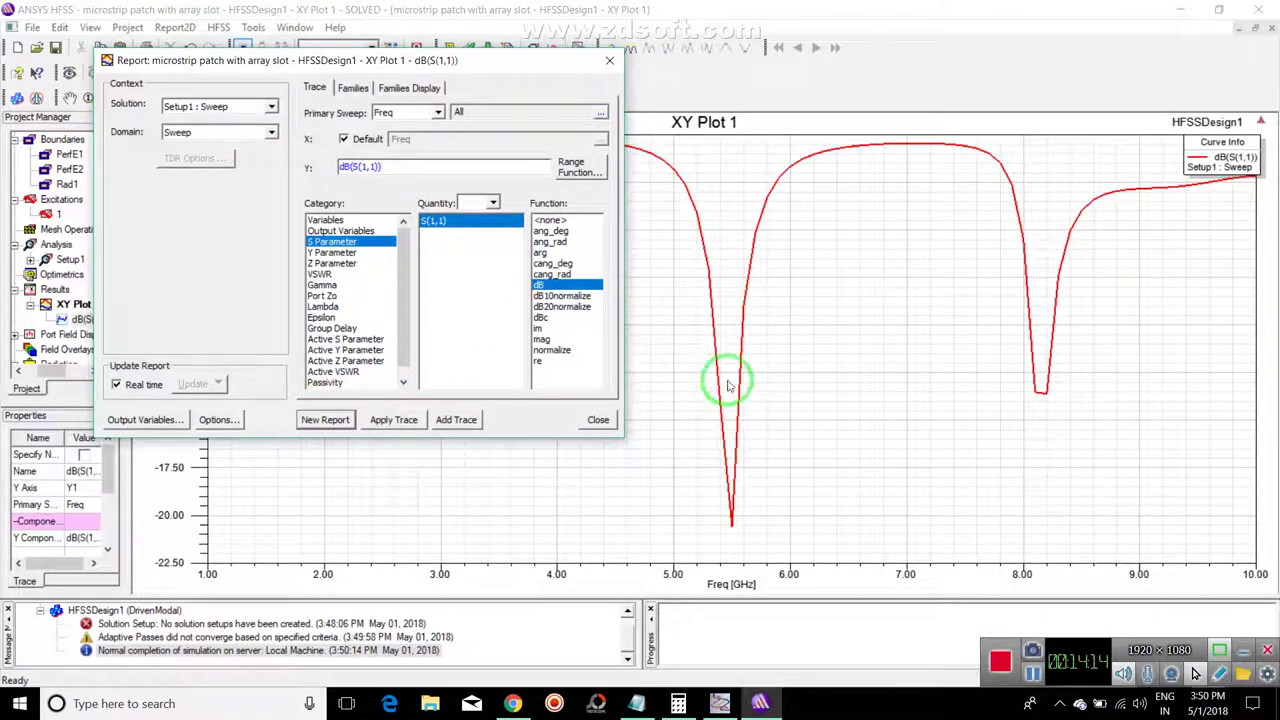
left_click(596, 421)
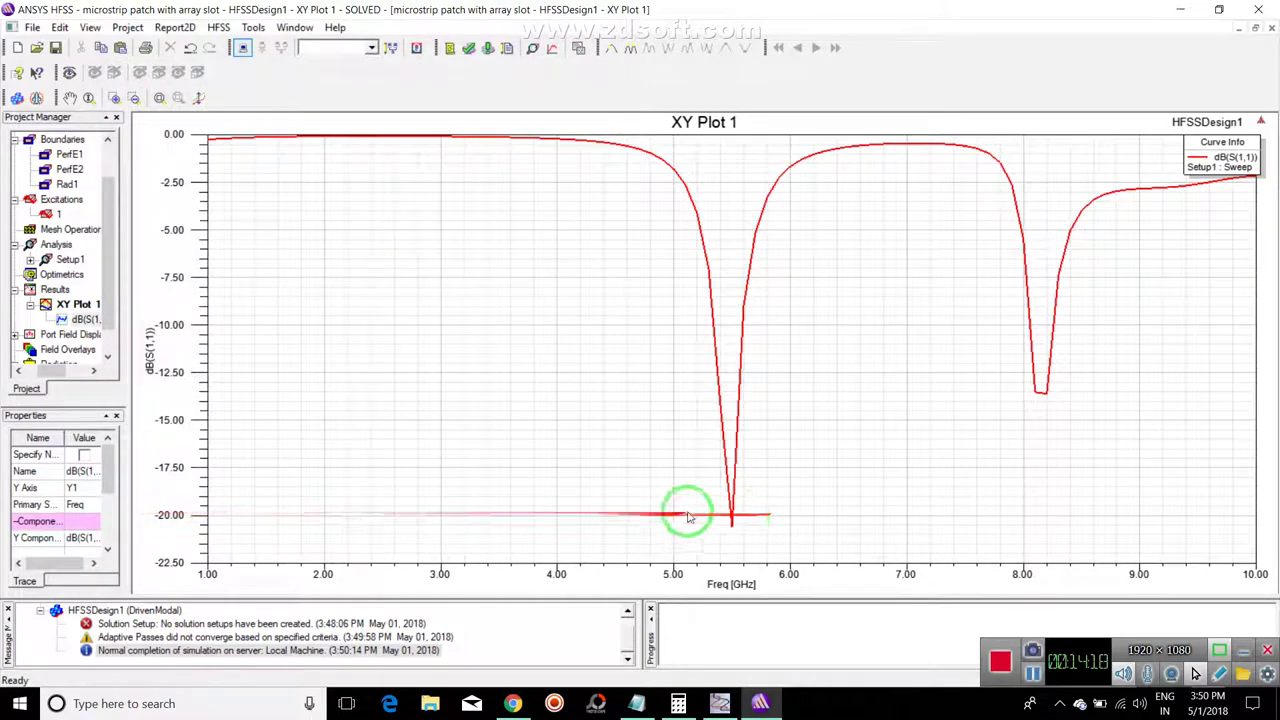
Step: Add a marker to the S(1,1) trace at its deepest dip, at 5.5 GHz
right_click(351, 222)
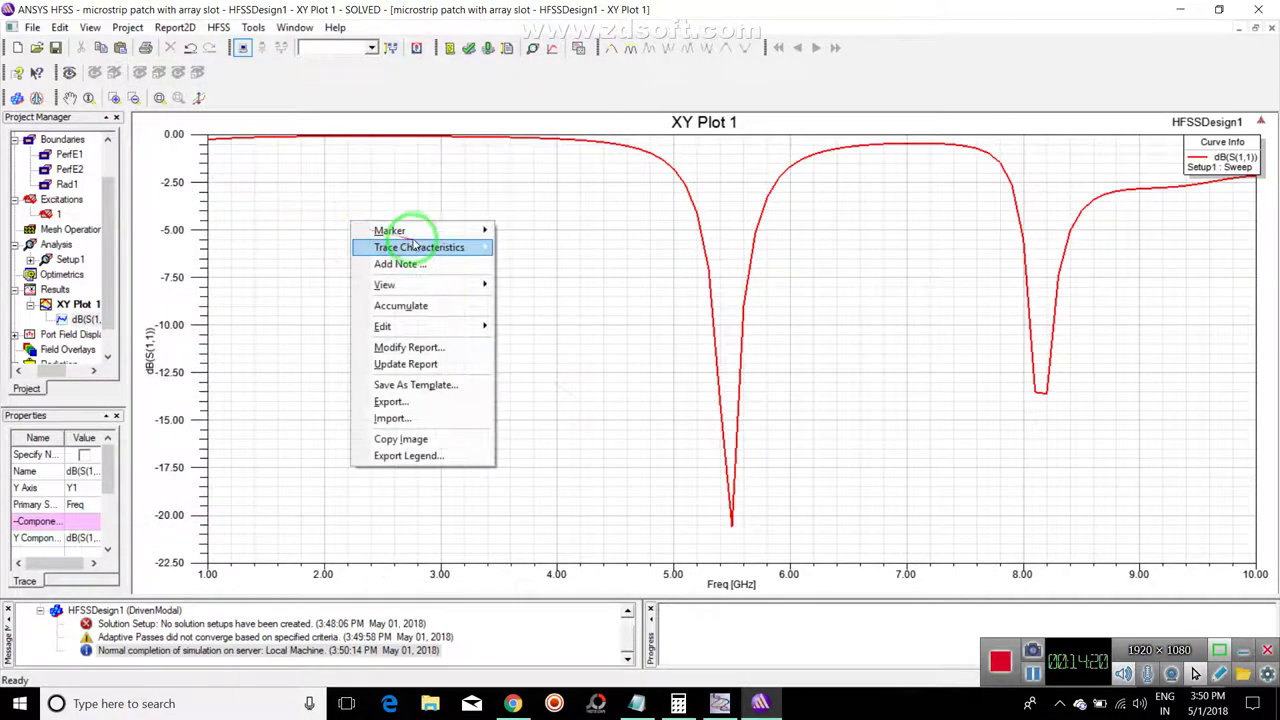
mouse_move(414, 230)
left_click(529, 230)
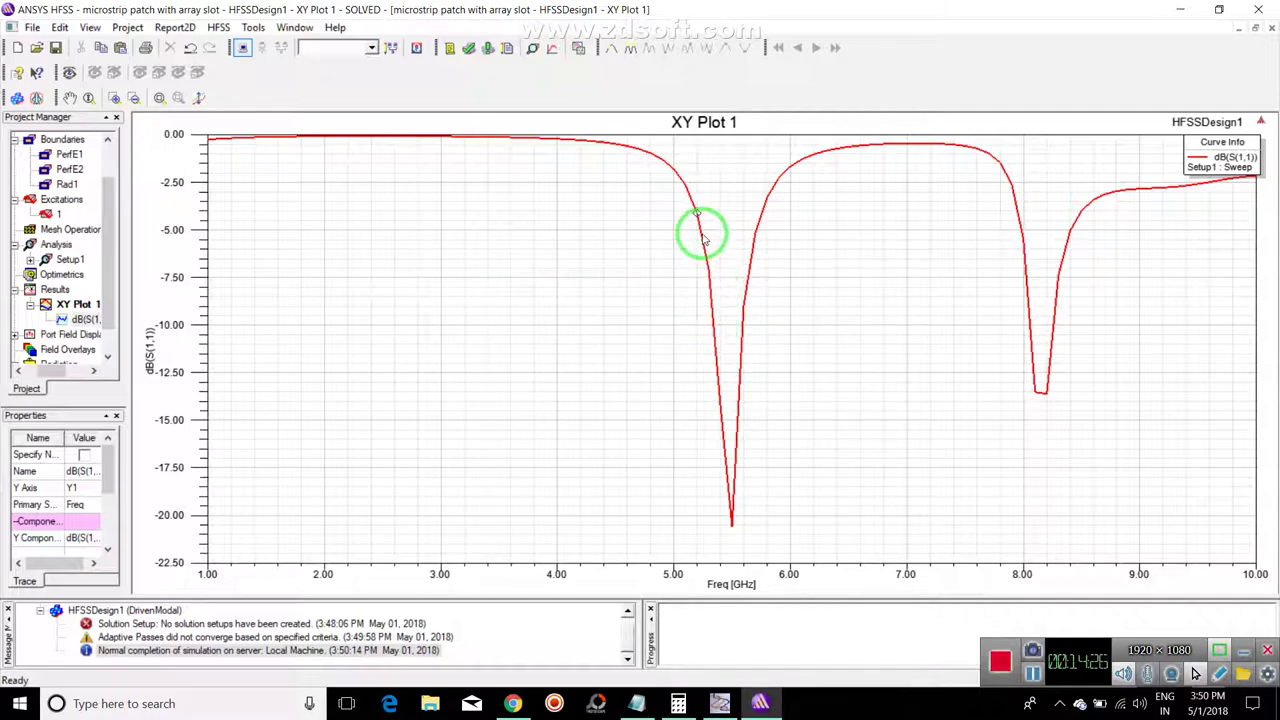
scroll(703, 238, "up", 5)
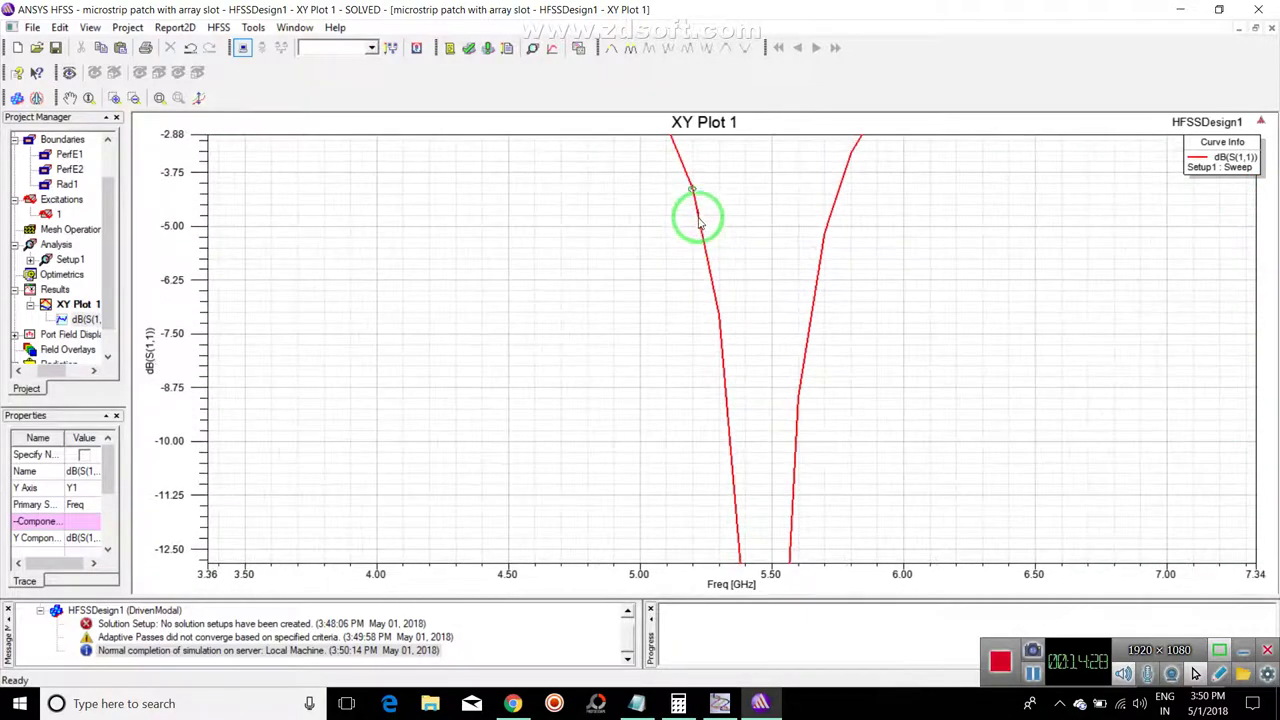
scroll(703, 230, "down", 5)
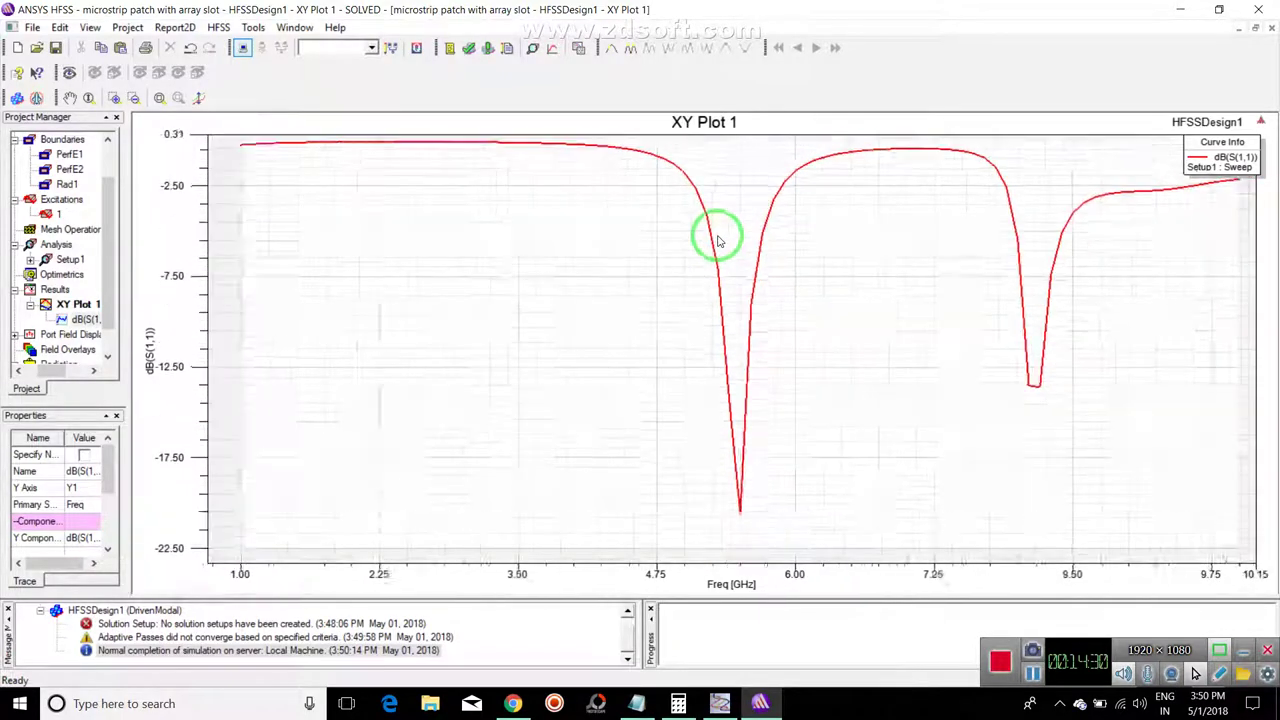
scroll(712, 256, "up", 3)
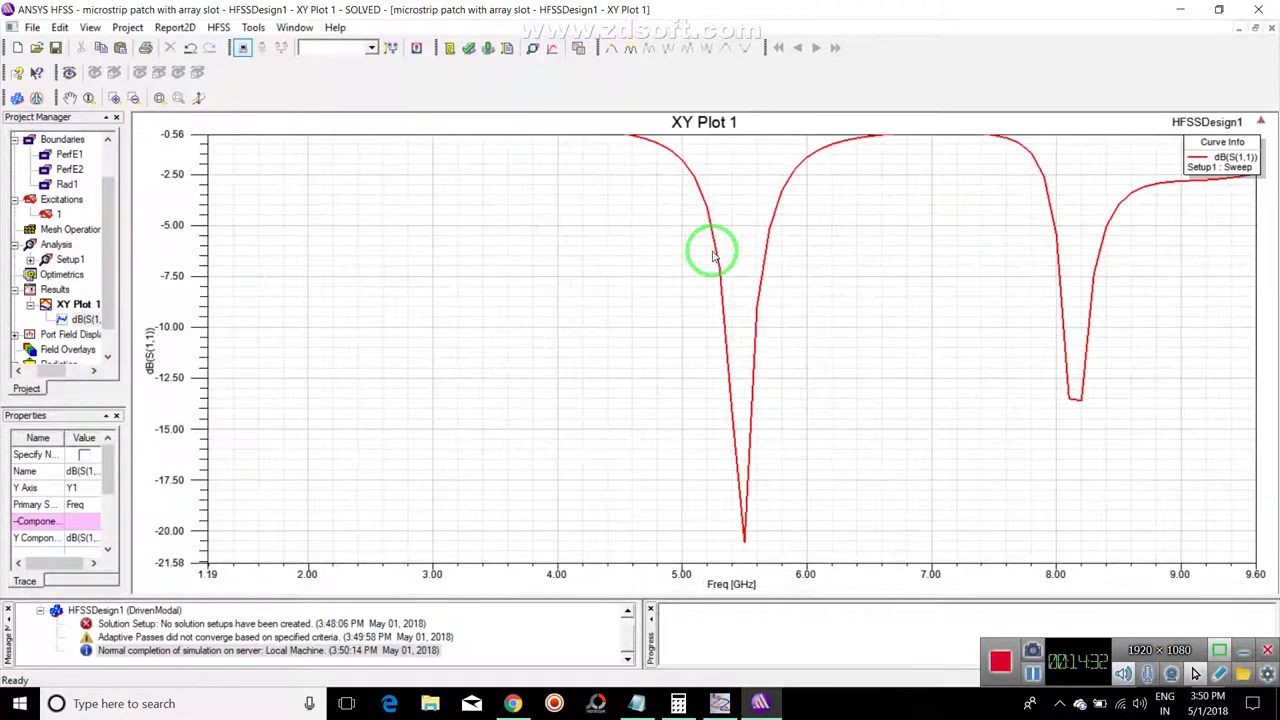
scroll(980, 278, "down", 3)
scroll(1050, 160, "up", 1)
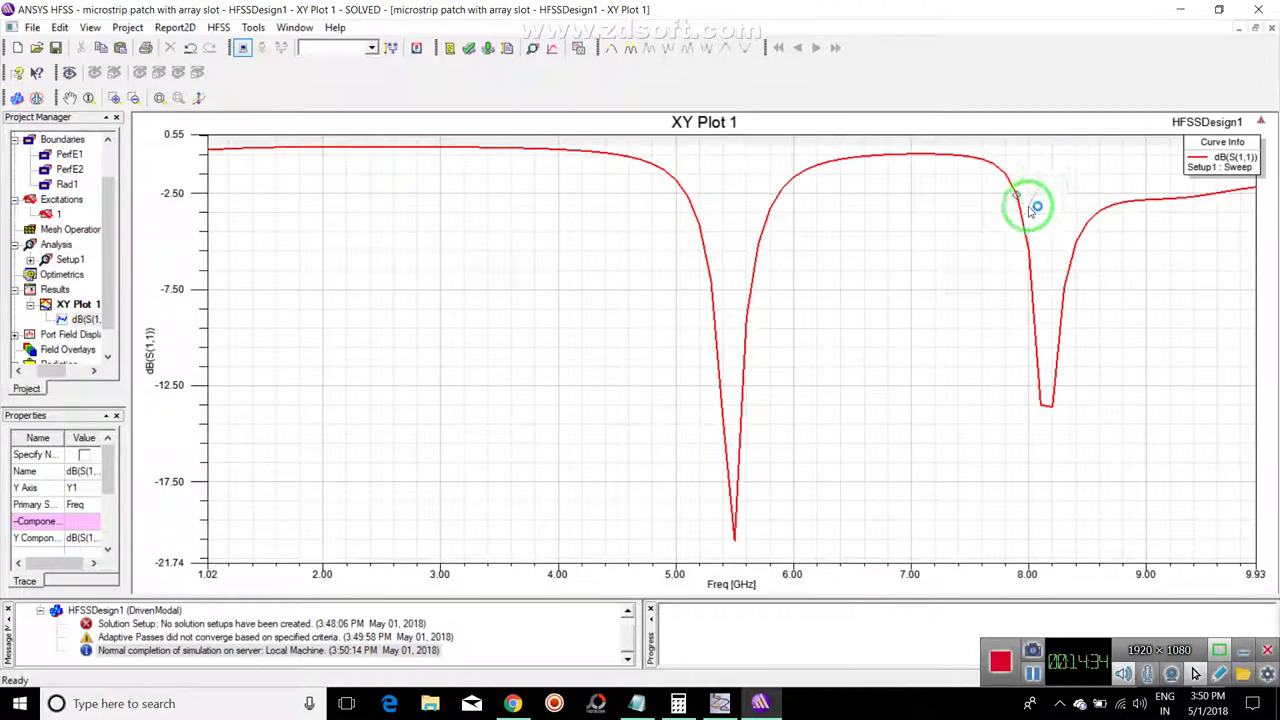
scroll(990, 255, "down", 1)
scroll(930, 340, "up", 1)
scroll(930, 343, "up", 1)
scroll(930, 343, "down", 1)
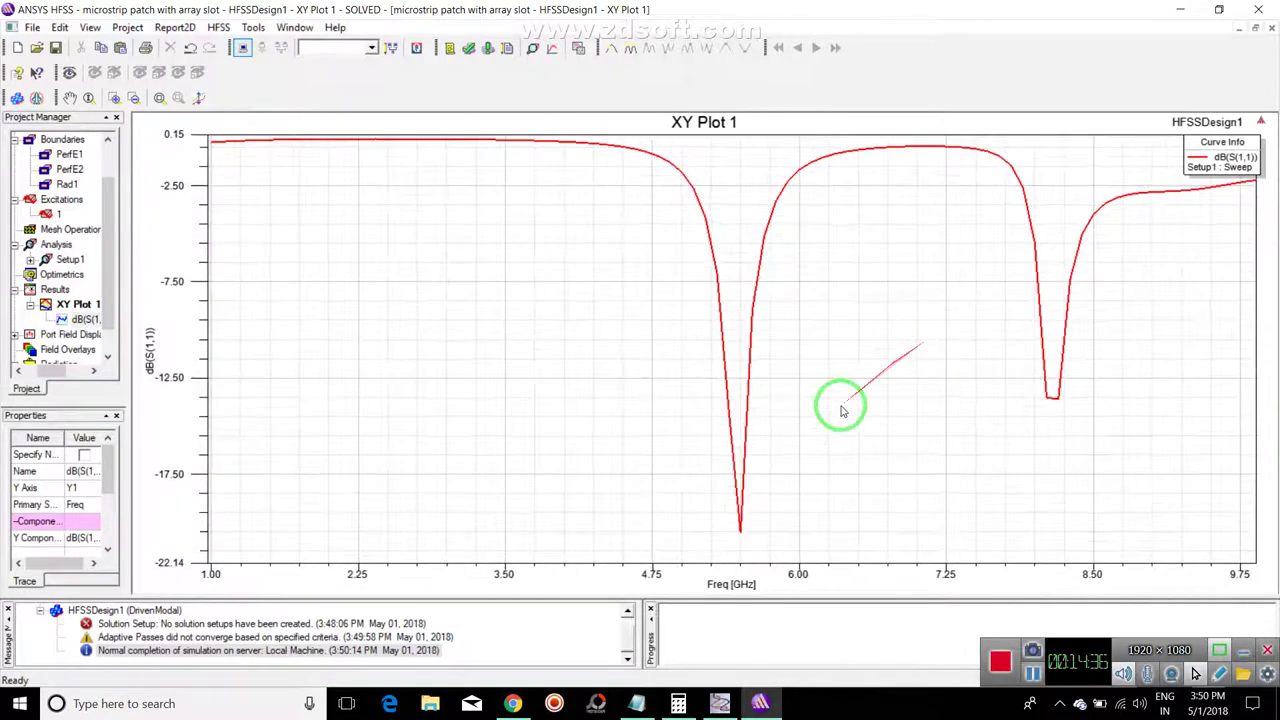
left_click(740, 538)
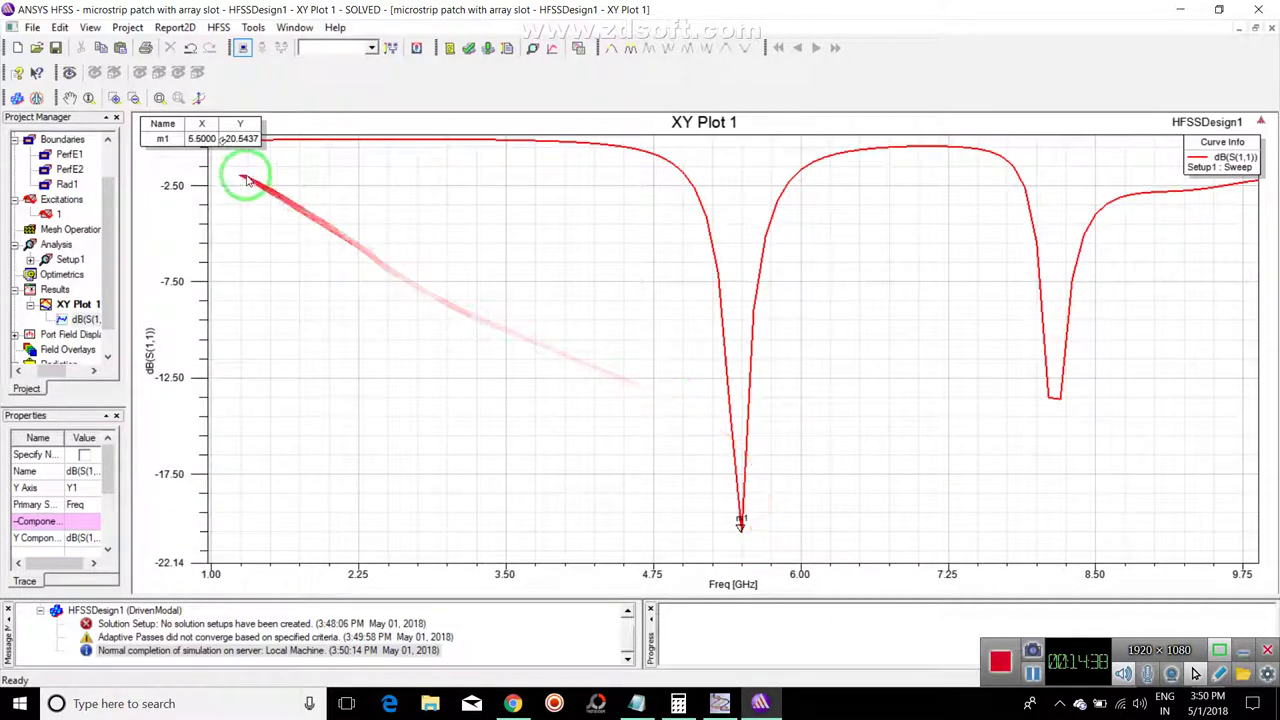
Step: Rename the S(1,1) plot to "S11 return loss" in the project tree
double_click(78, 305)
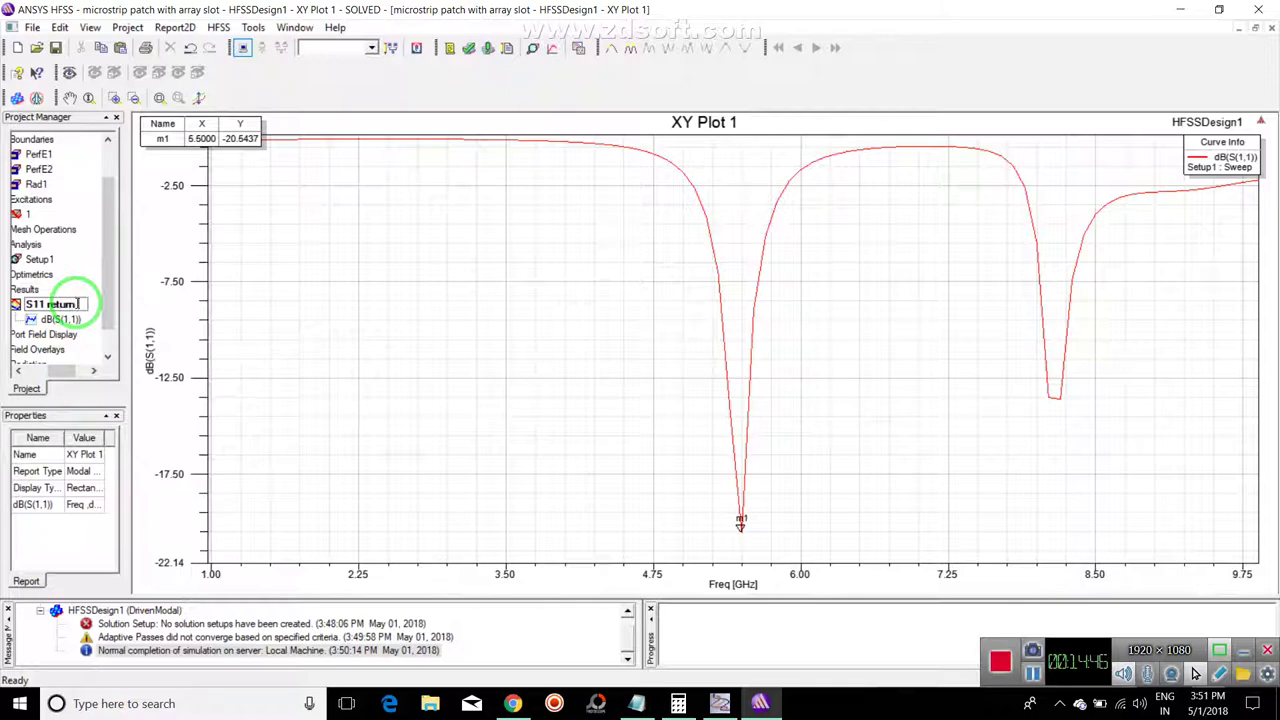
key("Return")
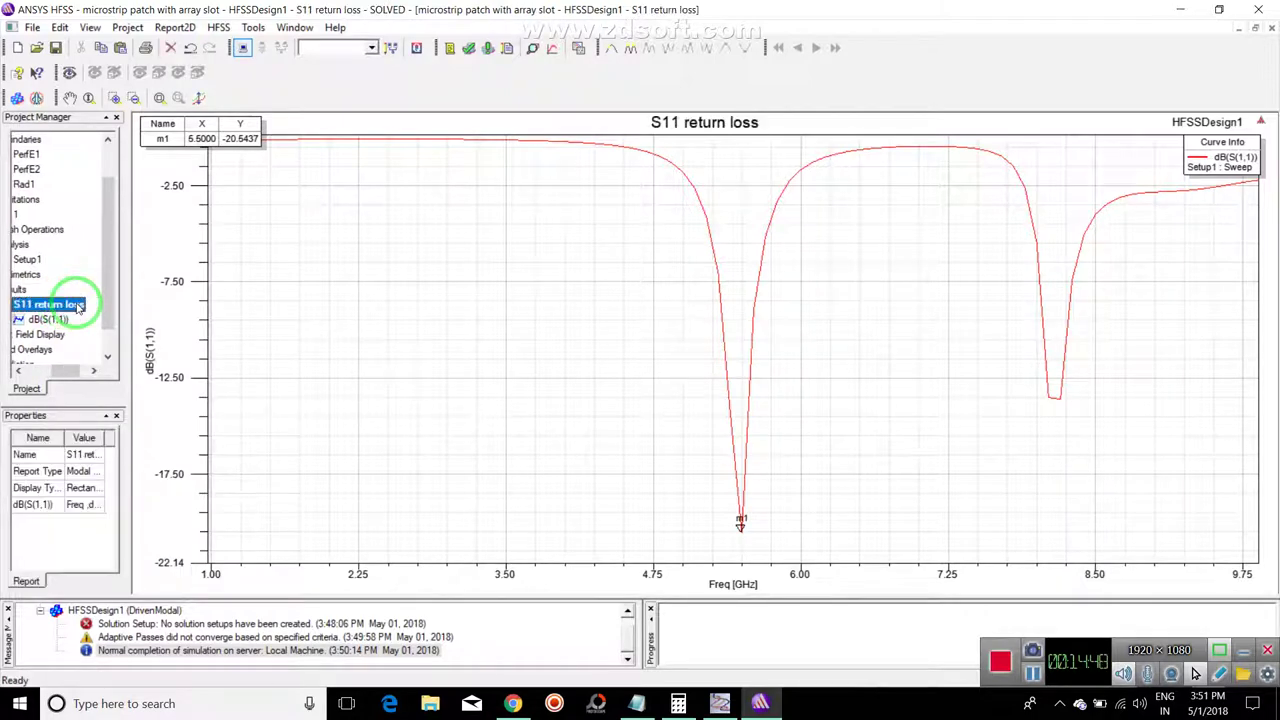
Step: Create a second rectangular modal solution data plot of dB(S(1,1)) against frequency for Setup1 : Sweep
left_click_drag(64, 371, 52, 372)
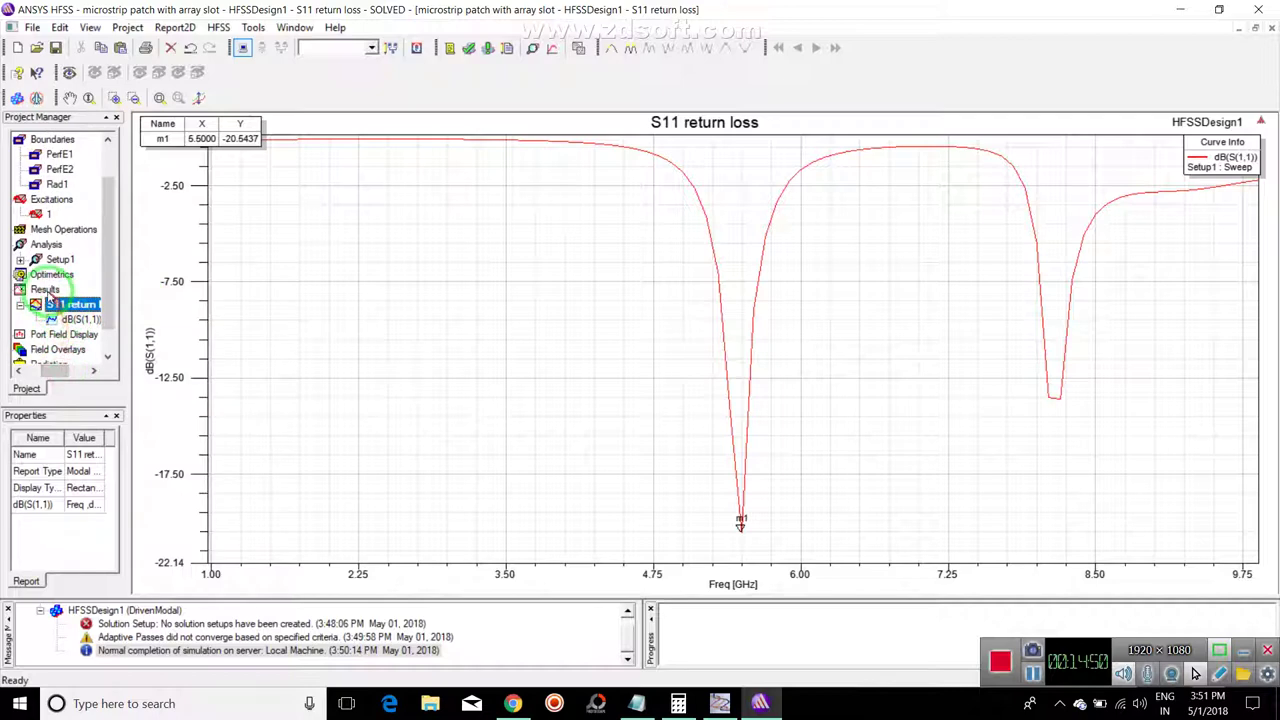
right_click(45, 289)
mouse_move(190, 275)
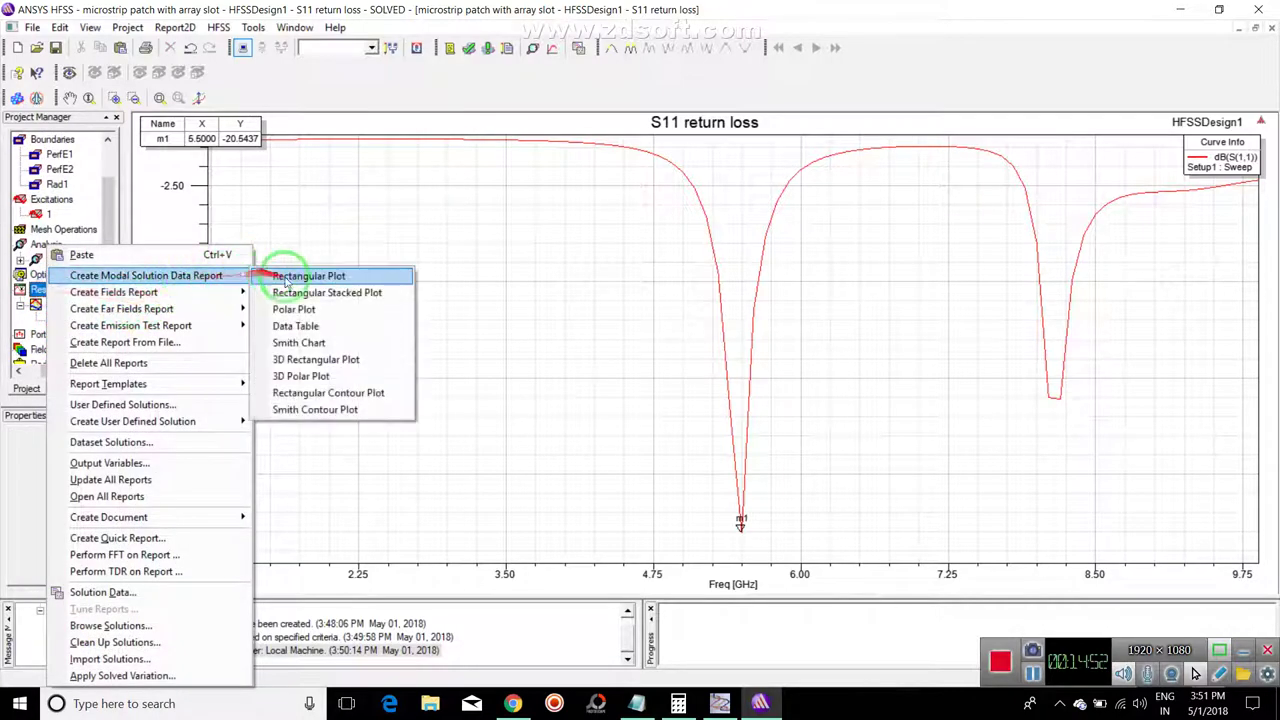
left_click(296, 279)
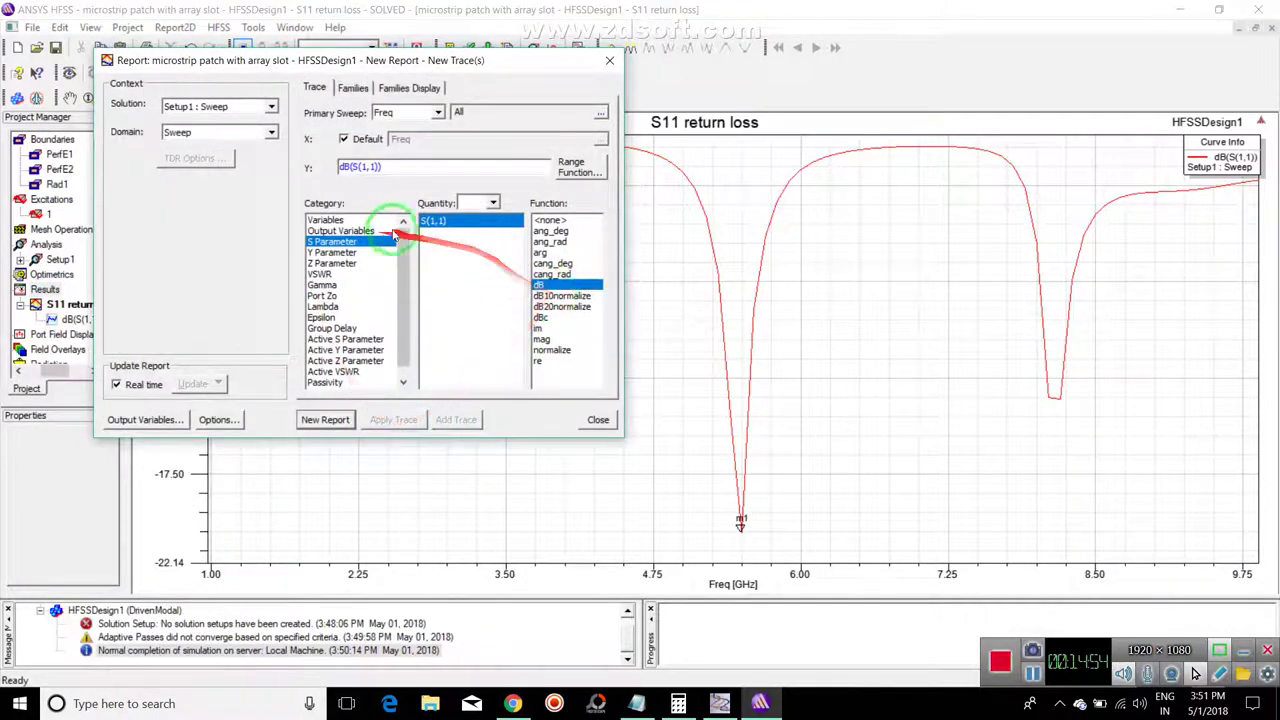
left_click(326, 420)
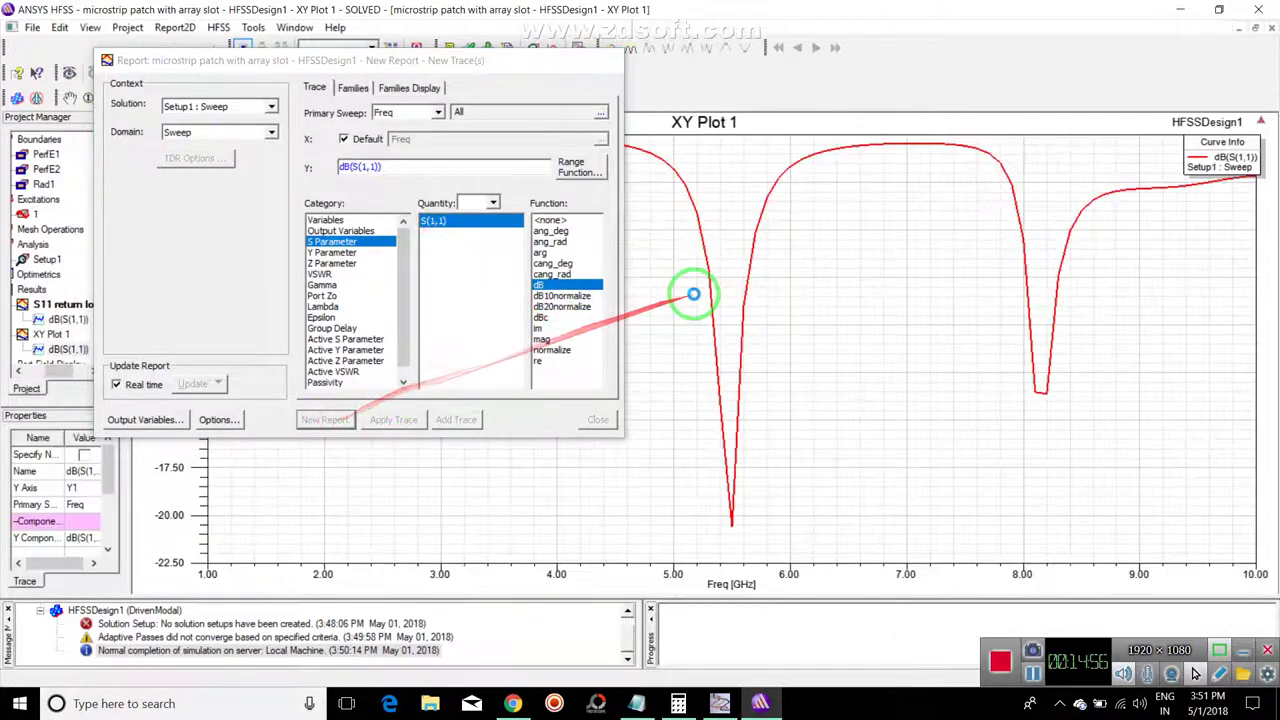
left_click(590, 420)
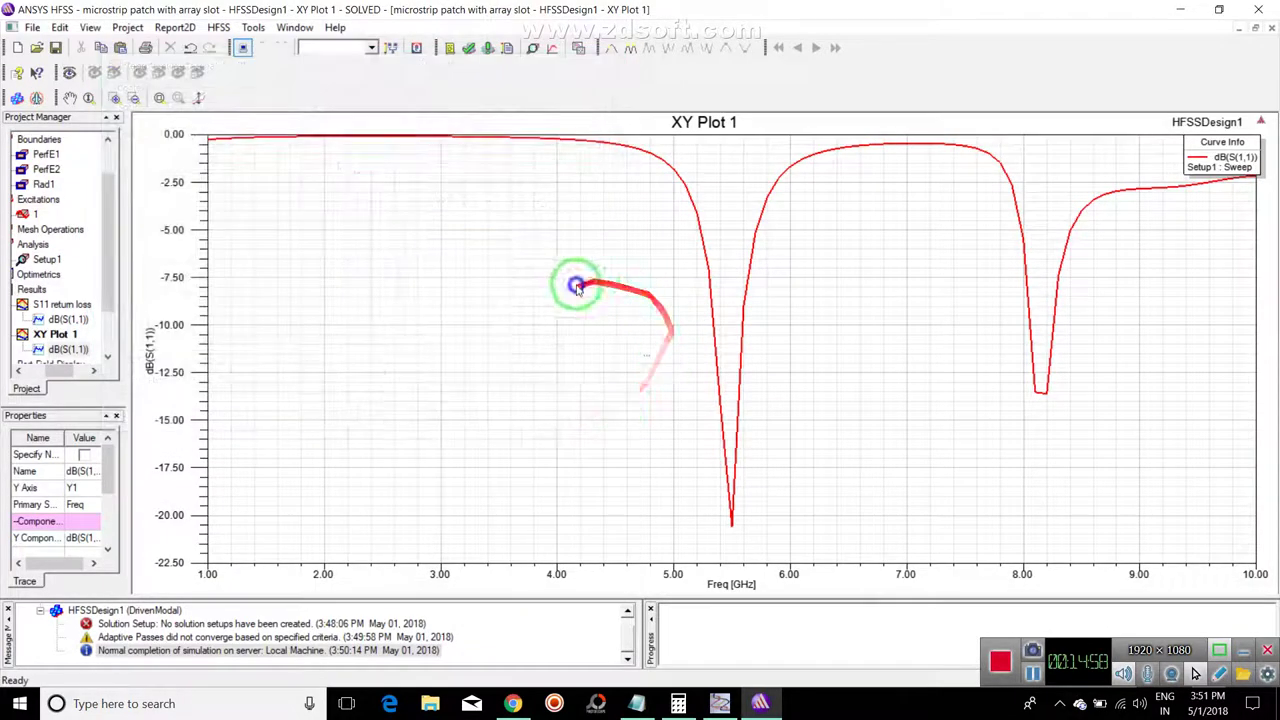
Step: Place a marker on the new plot's falling edge of the first dip, at about -5 dB and 5.23 GHz
right_click(578, 290)
mouse_move(616, 296)
left_click(752, 296)
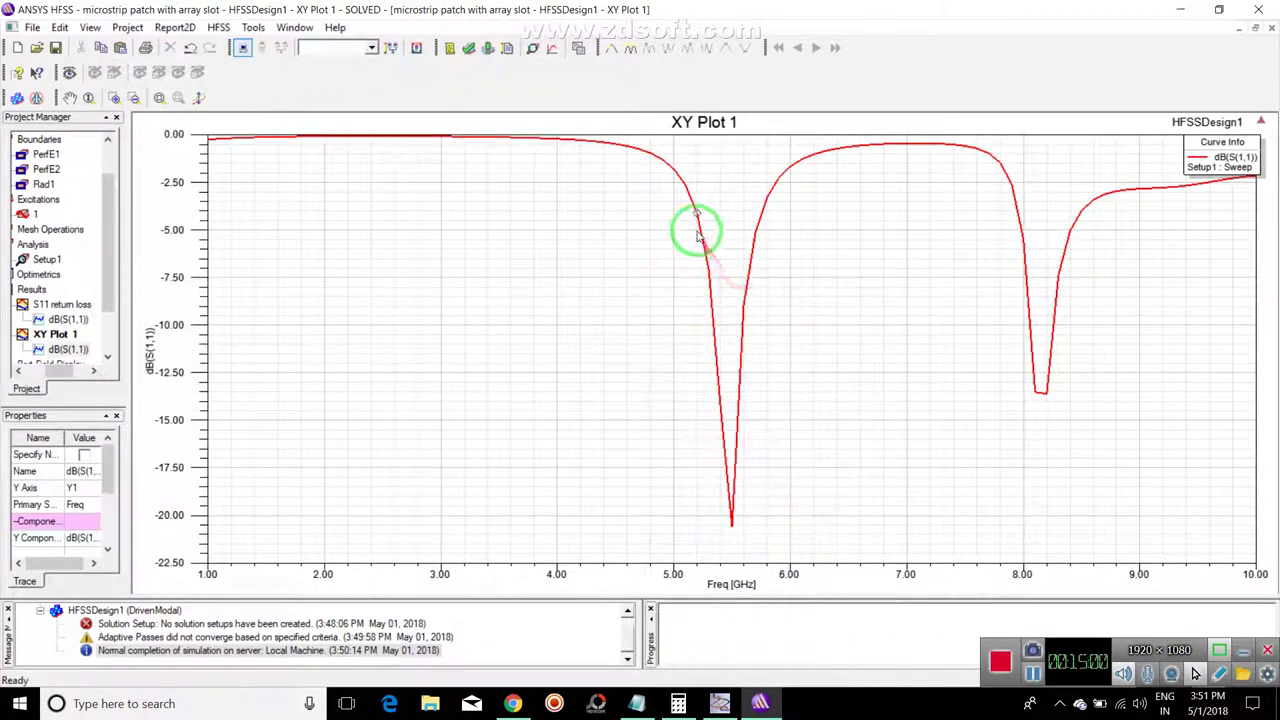
scroll(697, 232, "up", 1)
scroll(700, 228, "up", 2)
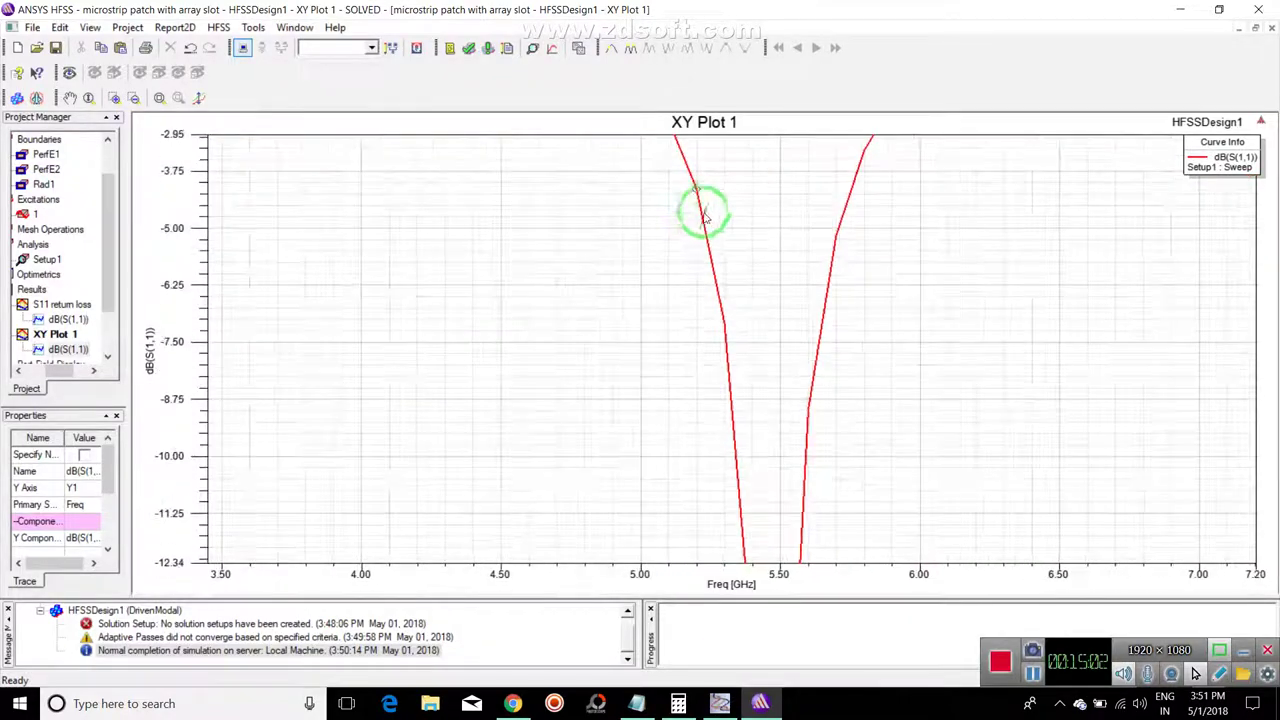
left_click(703, 229)
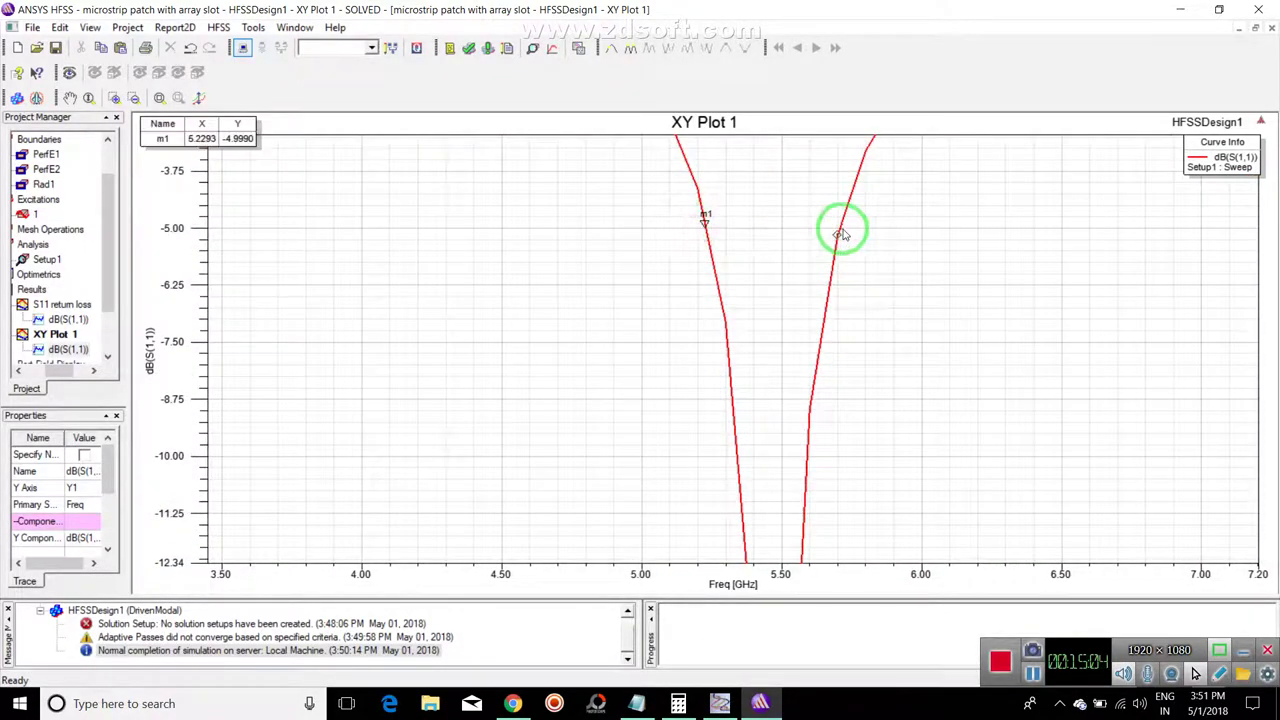
Step: Place a second marker on the rising edge of the plot's first dip, at about -4.94 dB and 5.71 GHz
scroll(843, 233, "up", 1)
scroll(840, 232, "up", 1)
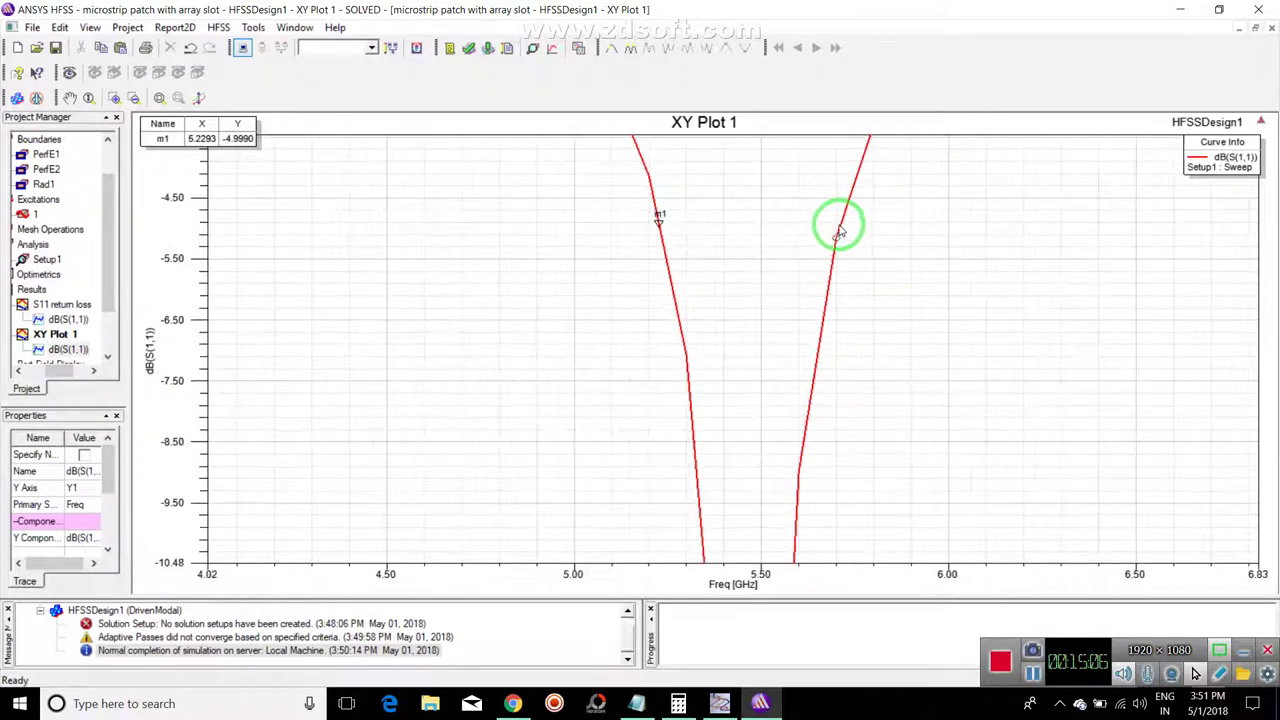
scroll(840, 232, "up", 2)
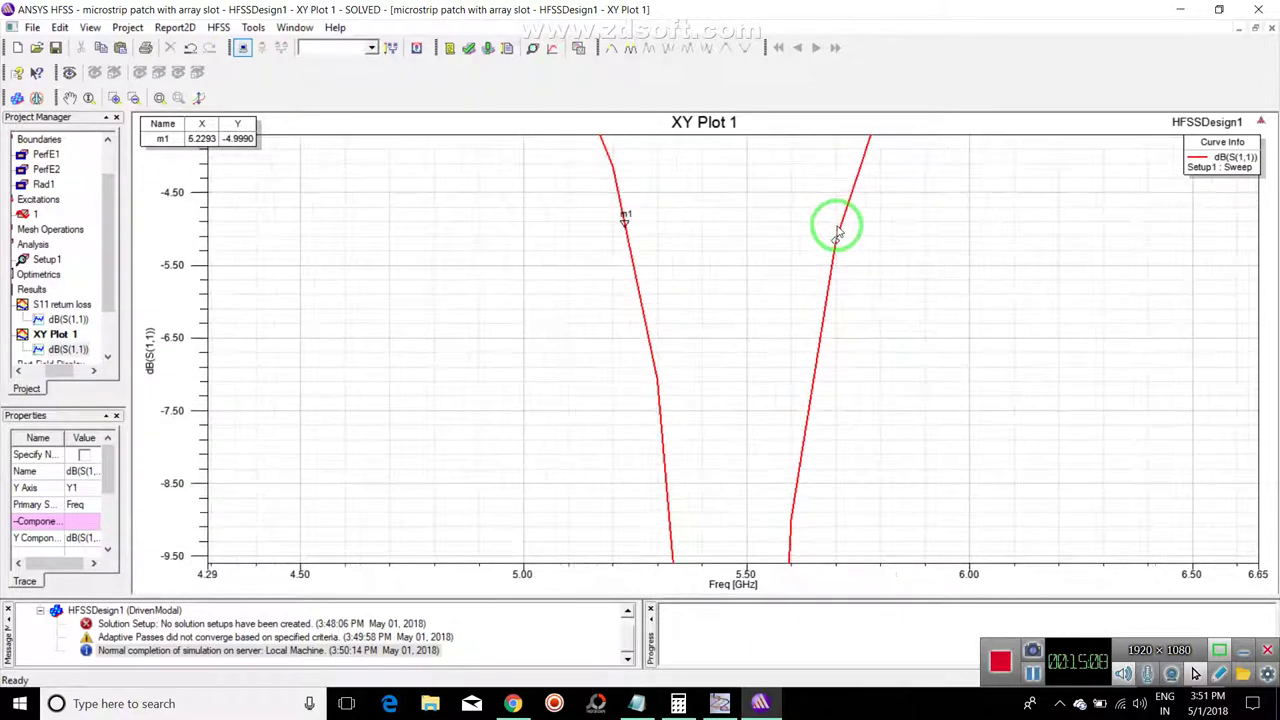
scroll(840, 227, "up", 1)
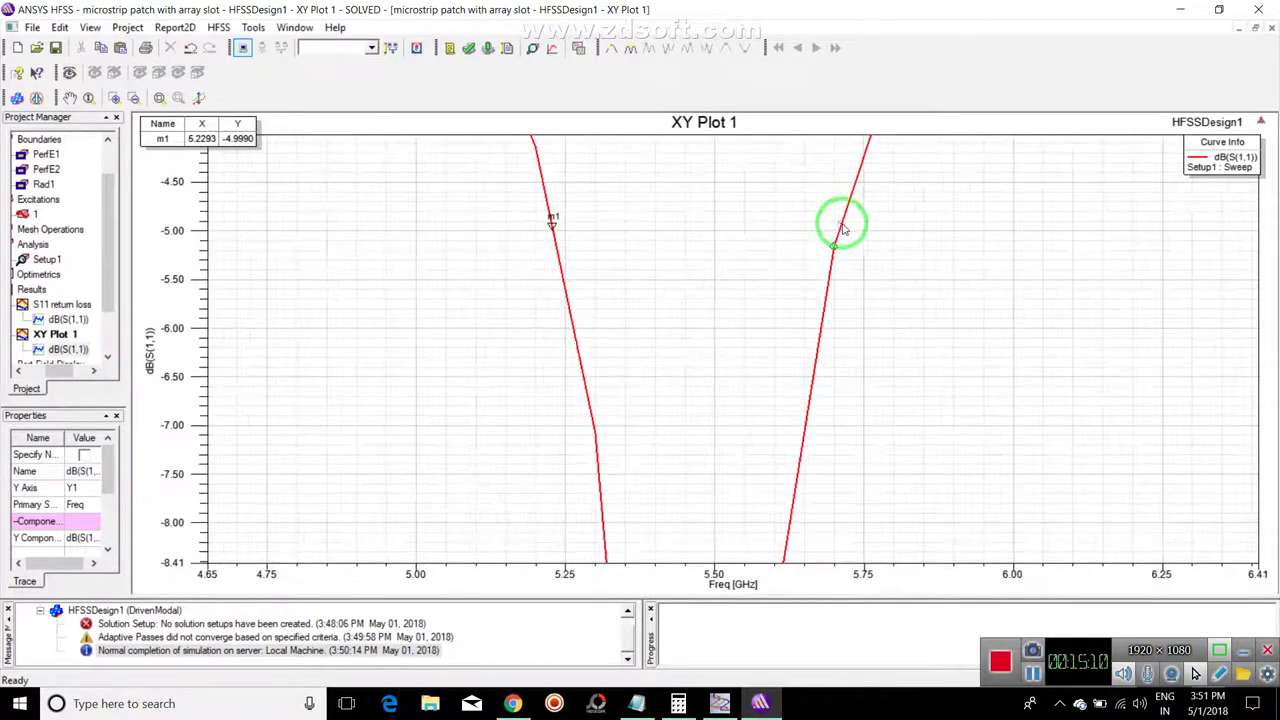
scroll(845, 227, "up", 1)
scroll(842, 232, "up", 1)
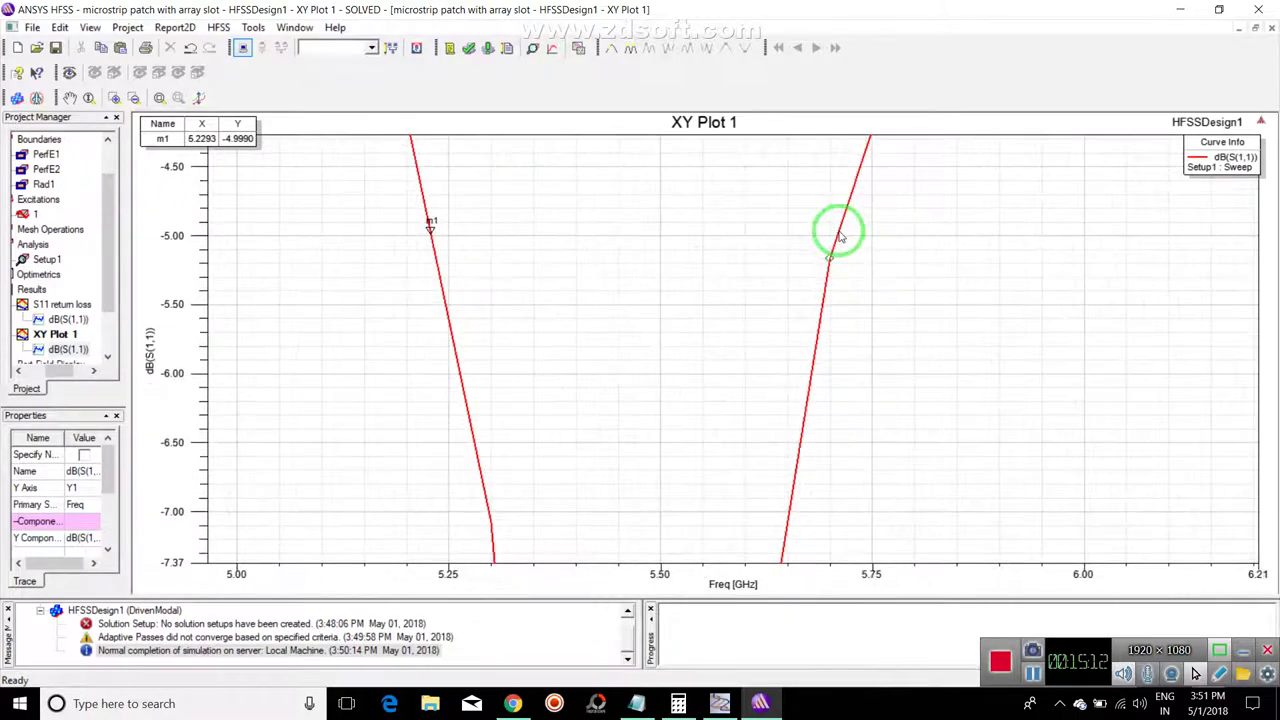
scroll(840, 236, "up", 1)
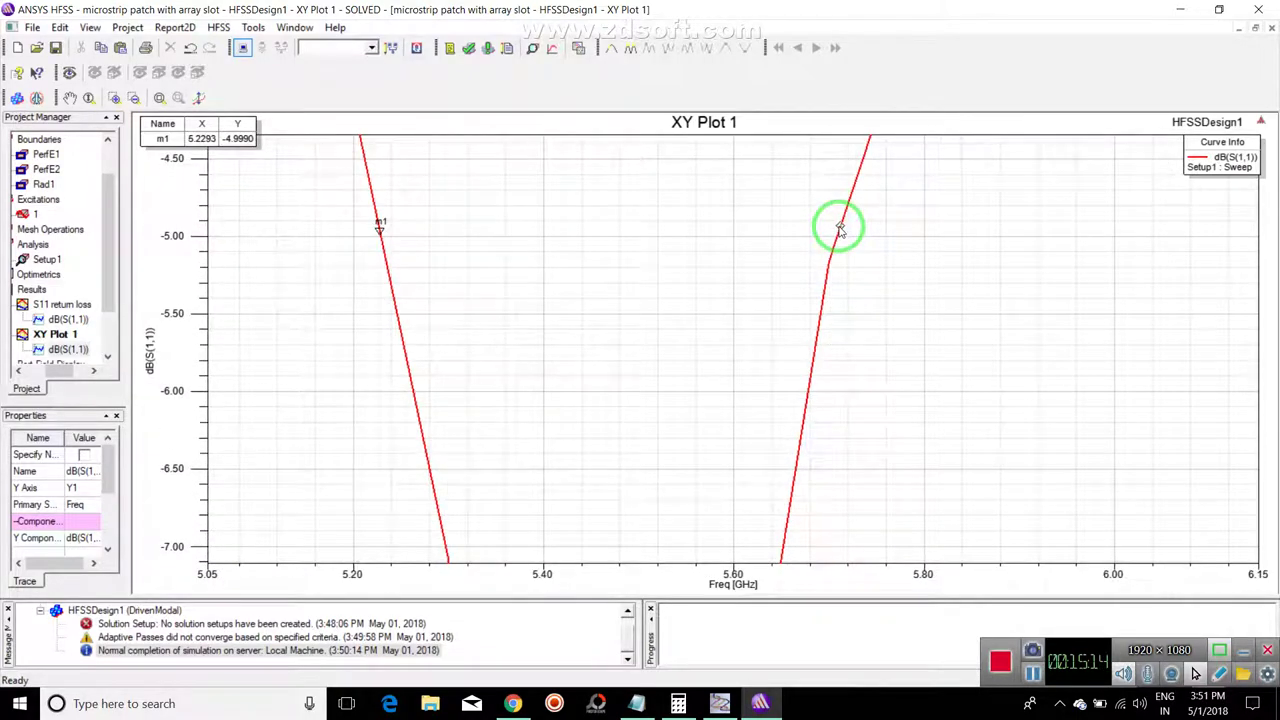
left_click(840, 230)
Step: Rename the second S(1,1) plot, XY Plot 1, to "bandwidth" in the project tree
scroll(786, 300, "down", 4)
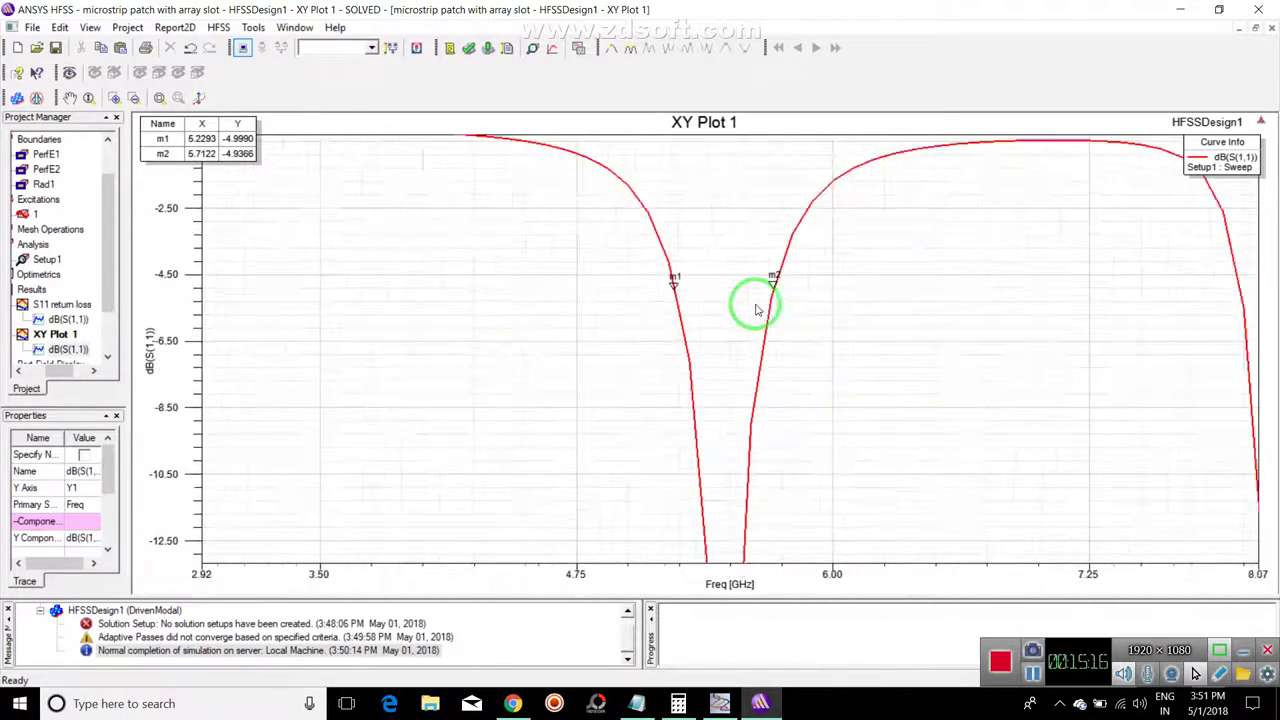
scroll(766, 337, "down", 3)
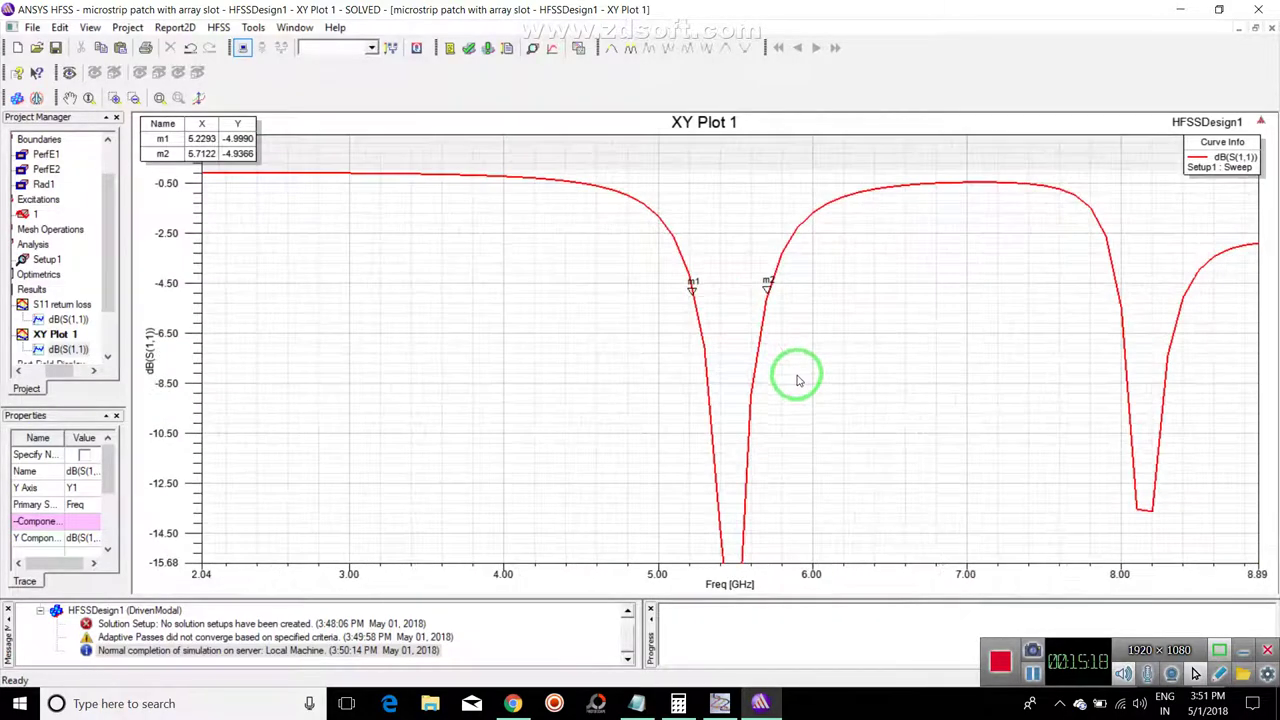
scroll(798, 379, "up", 1)
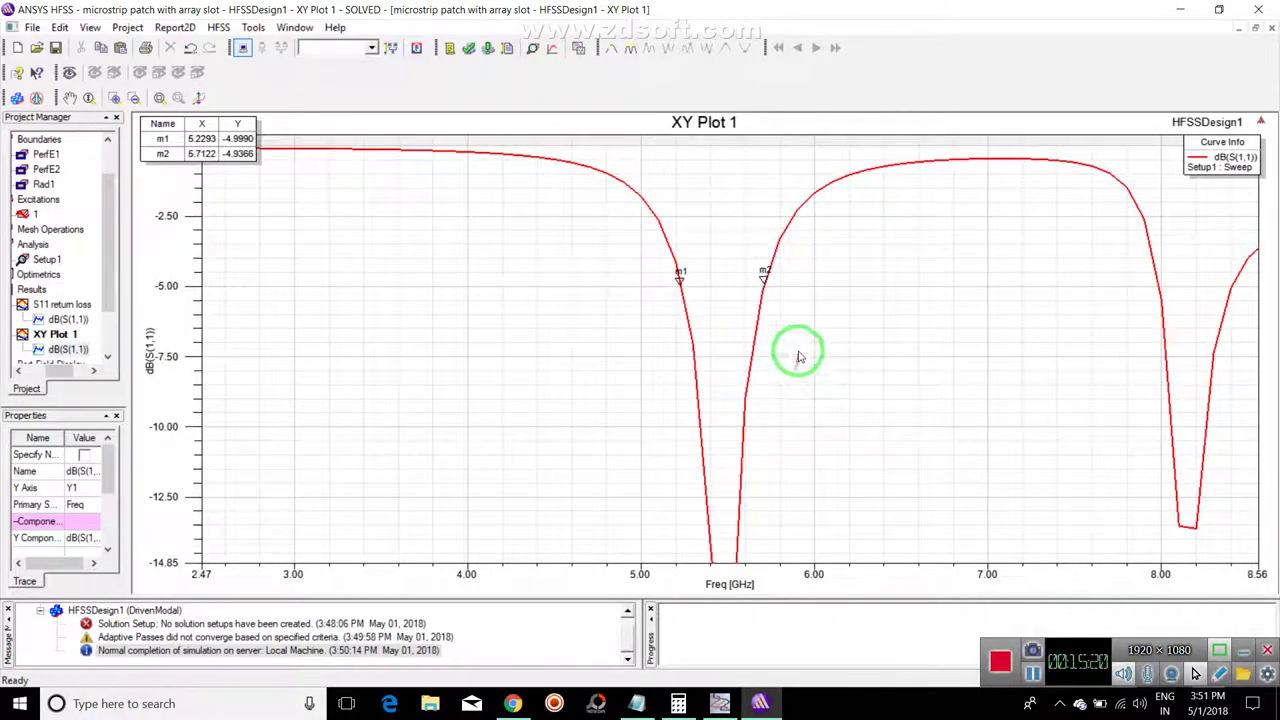
scroll(798, 357, "down", 1)
left_click_drag(791, 343, 623, 322)
scroll(556, 198, "down", 5)
scroll(640, 325, "up", 3)
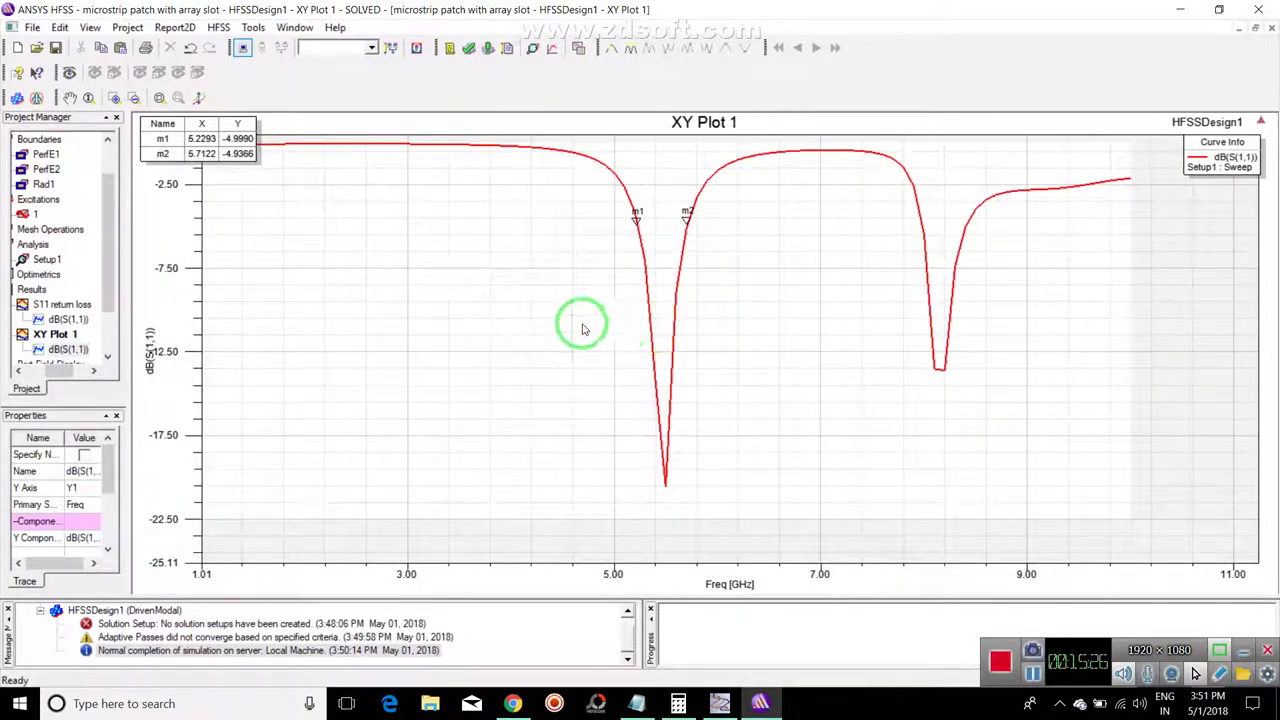
left_click(58, 335)
left_click(60, 336)
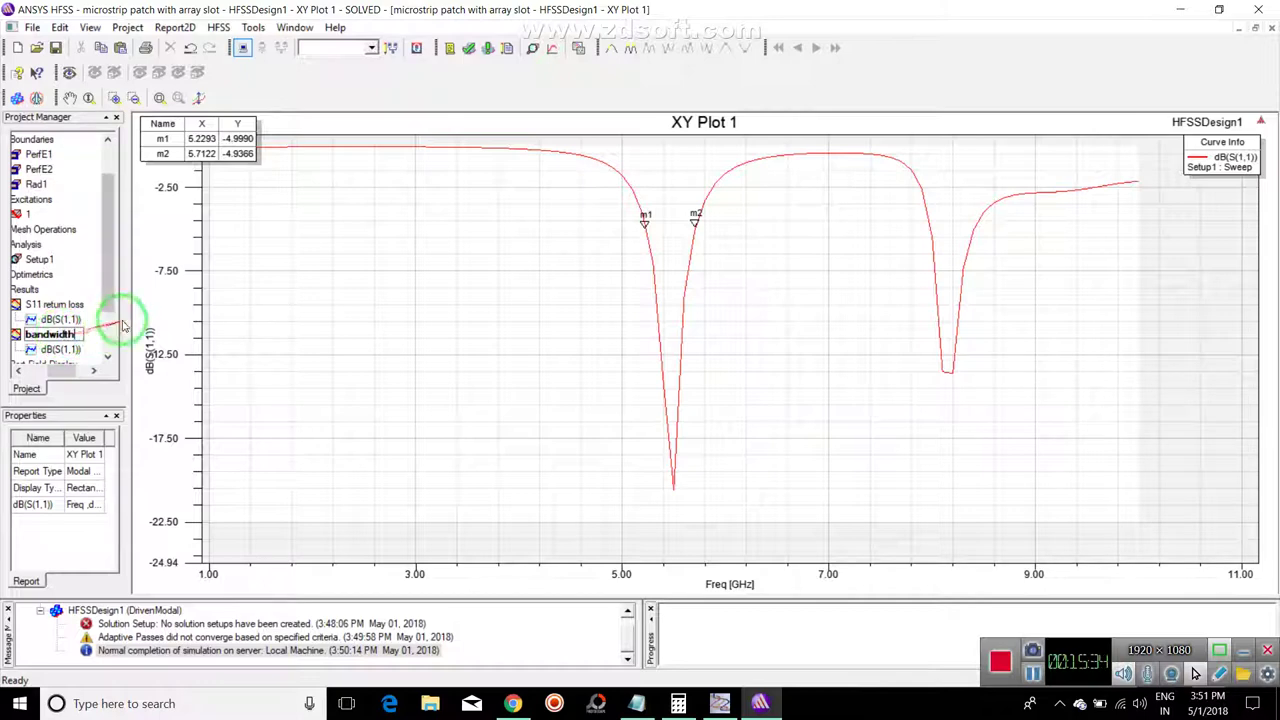
left_click(354, 354)
Step: Open the report creation options for the design's Results
left_click(44, 369)
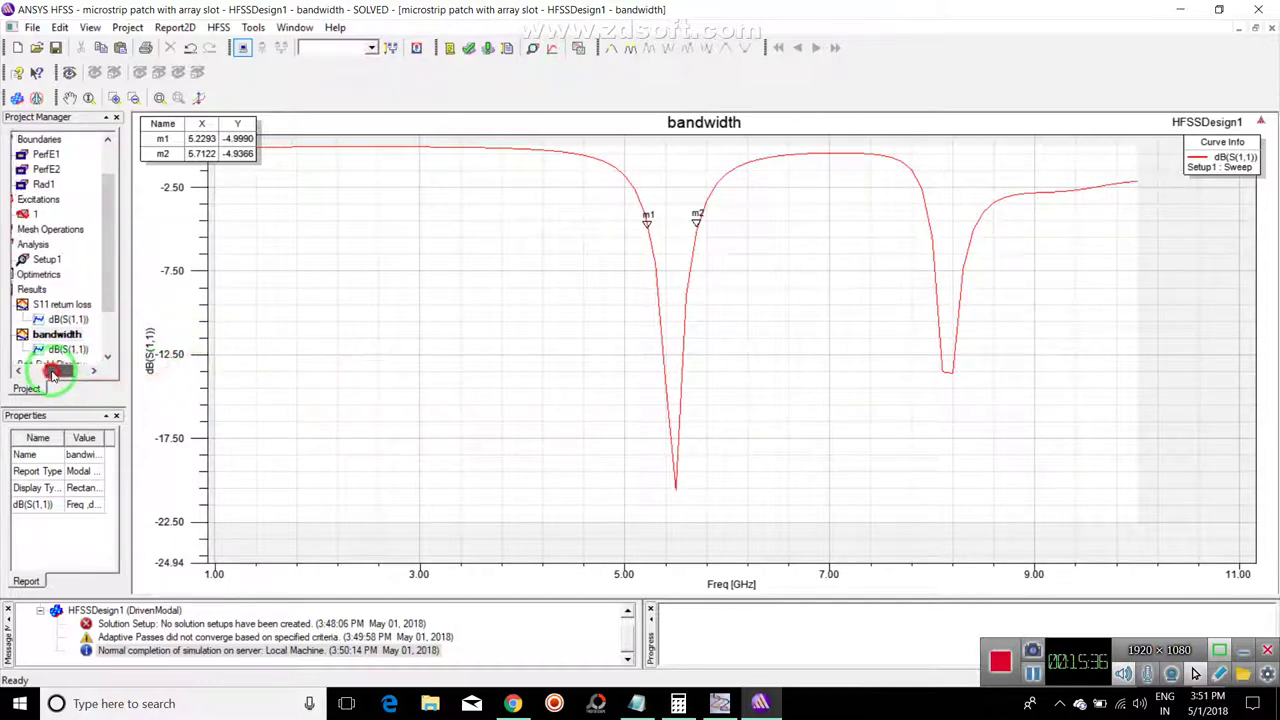
left_click(107, 357)
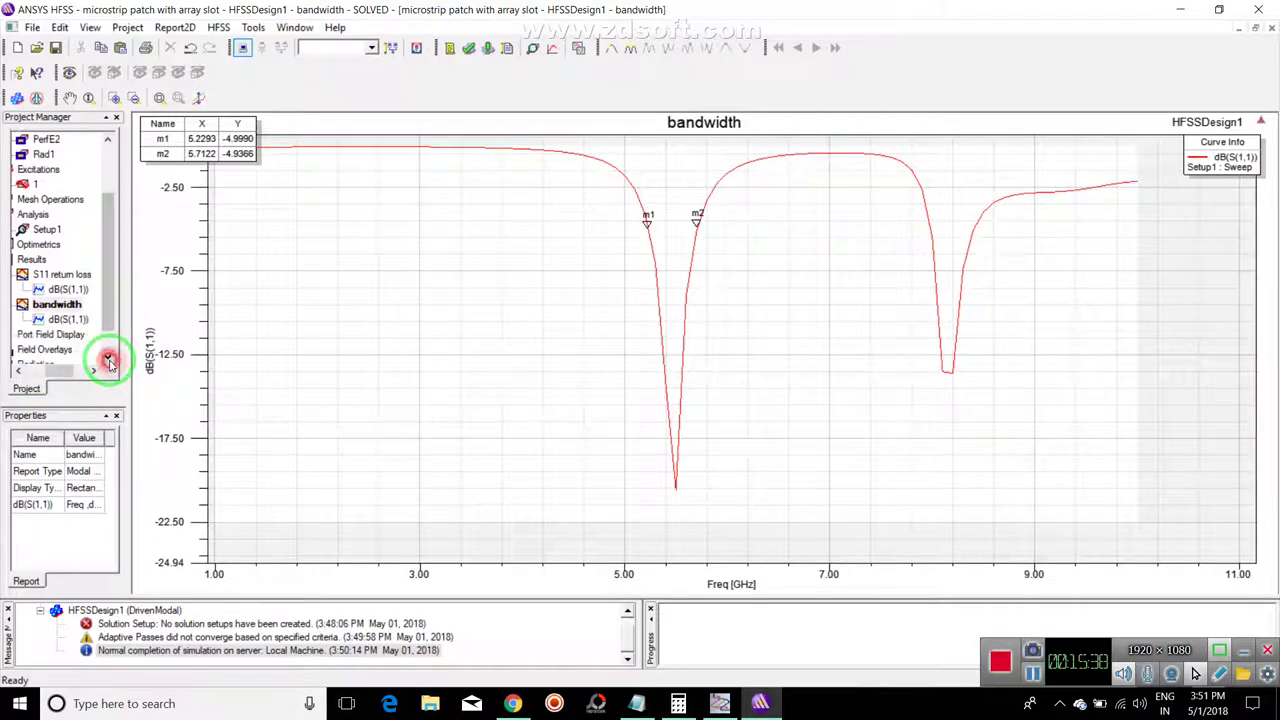
left_click(107, 357)
left_click(107, 357)
right_click(40, 245)
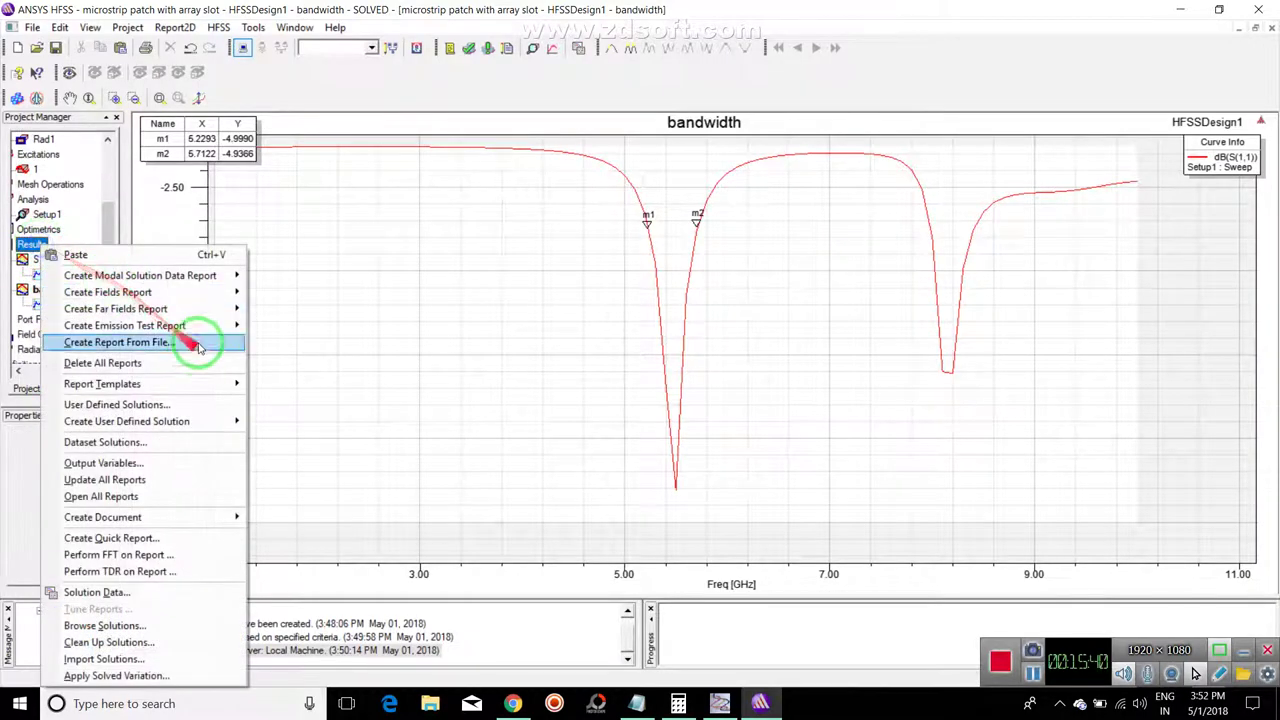